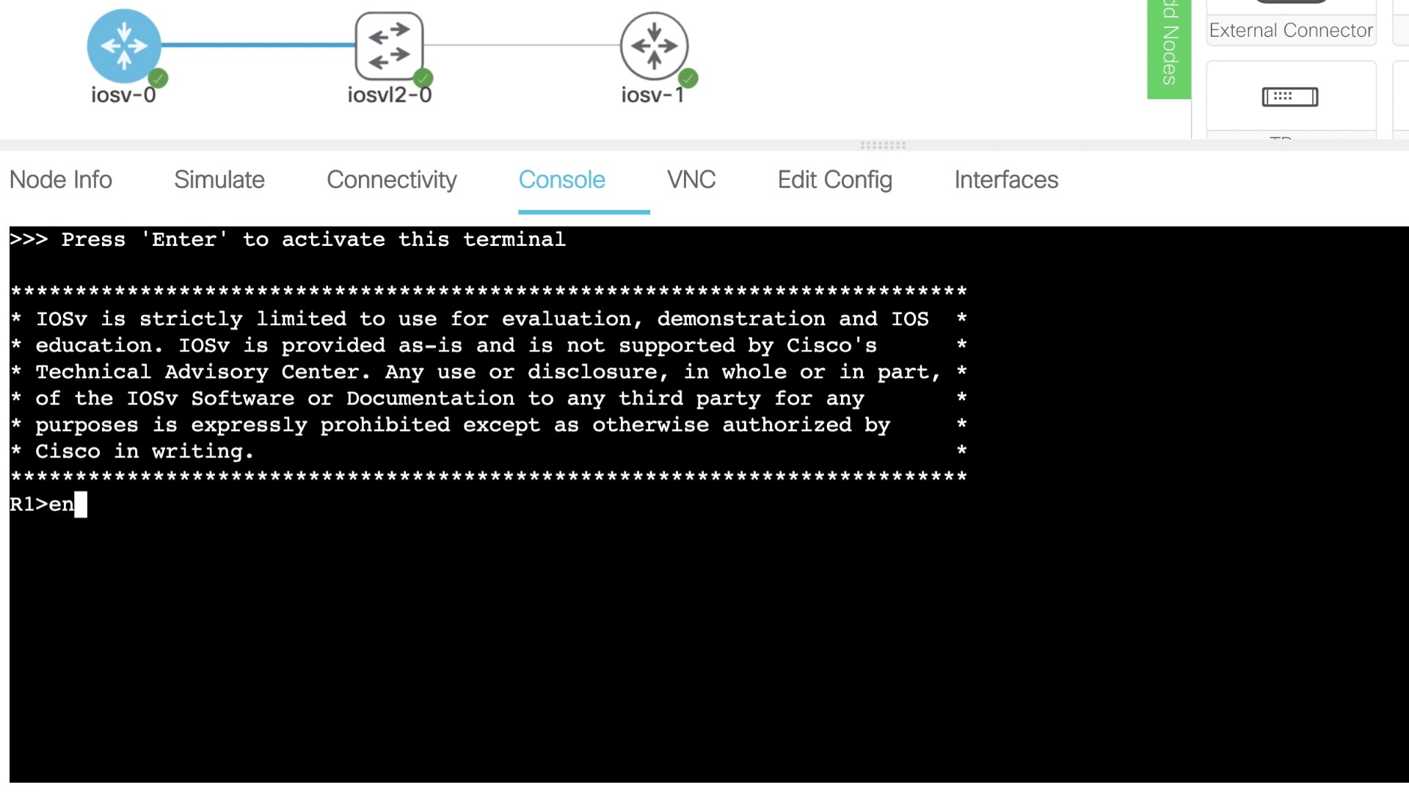
- Enter privileged mode on R1 and examine the Loopback0 and GigabitEthernet0/0 sections of its running configuration with sh run
key("Return")
type("sh run")
key("Return")
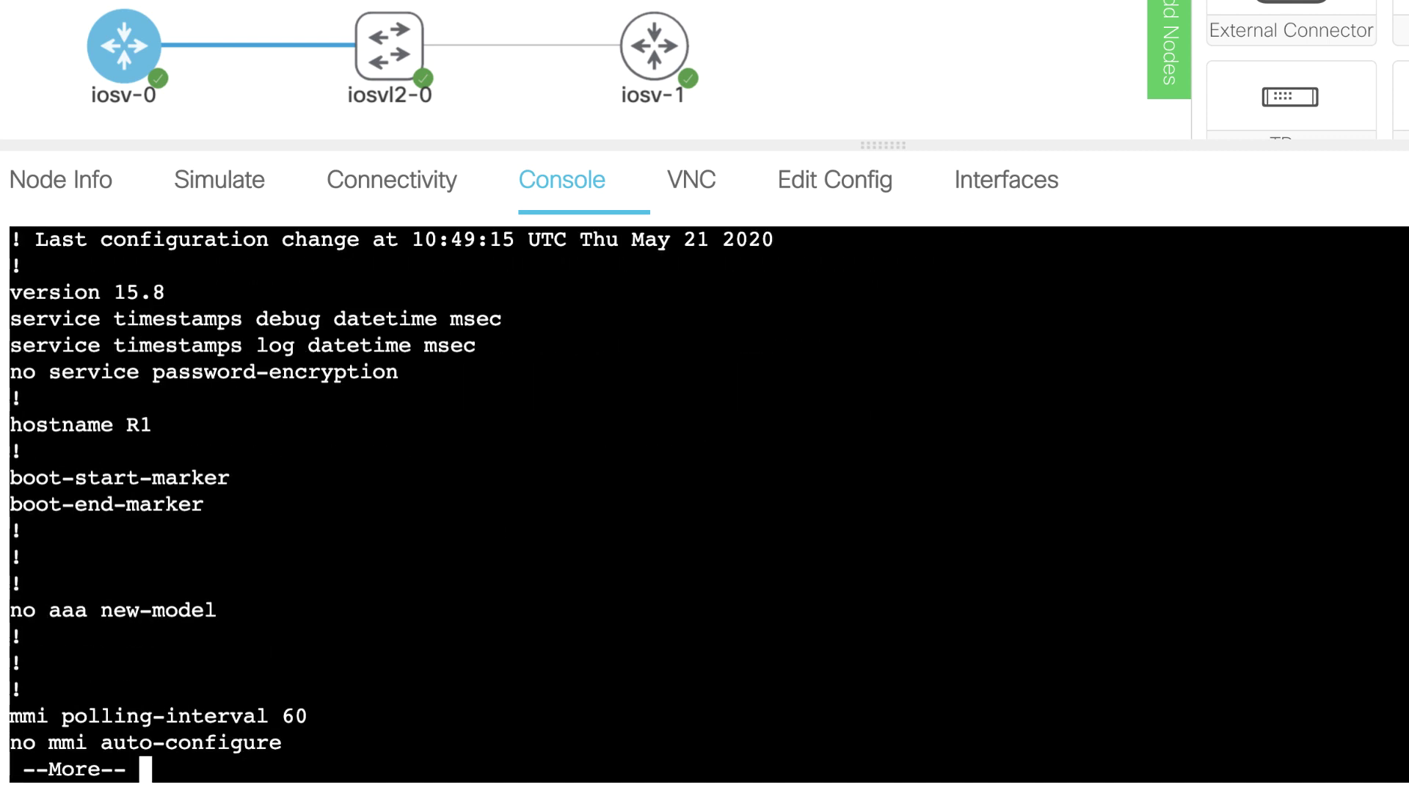
key("space")
key("space")
key("Return")
key("Return")
key("Return")
key("Return")
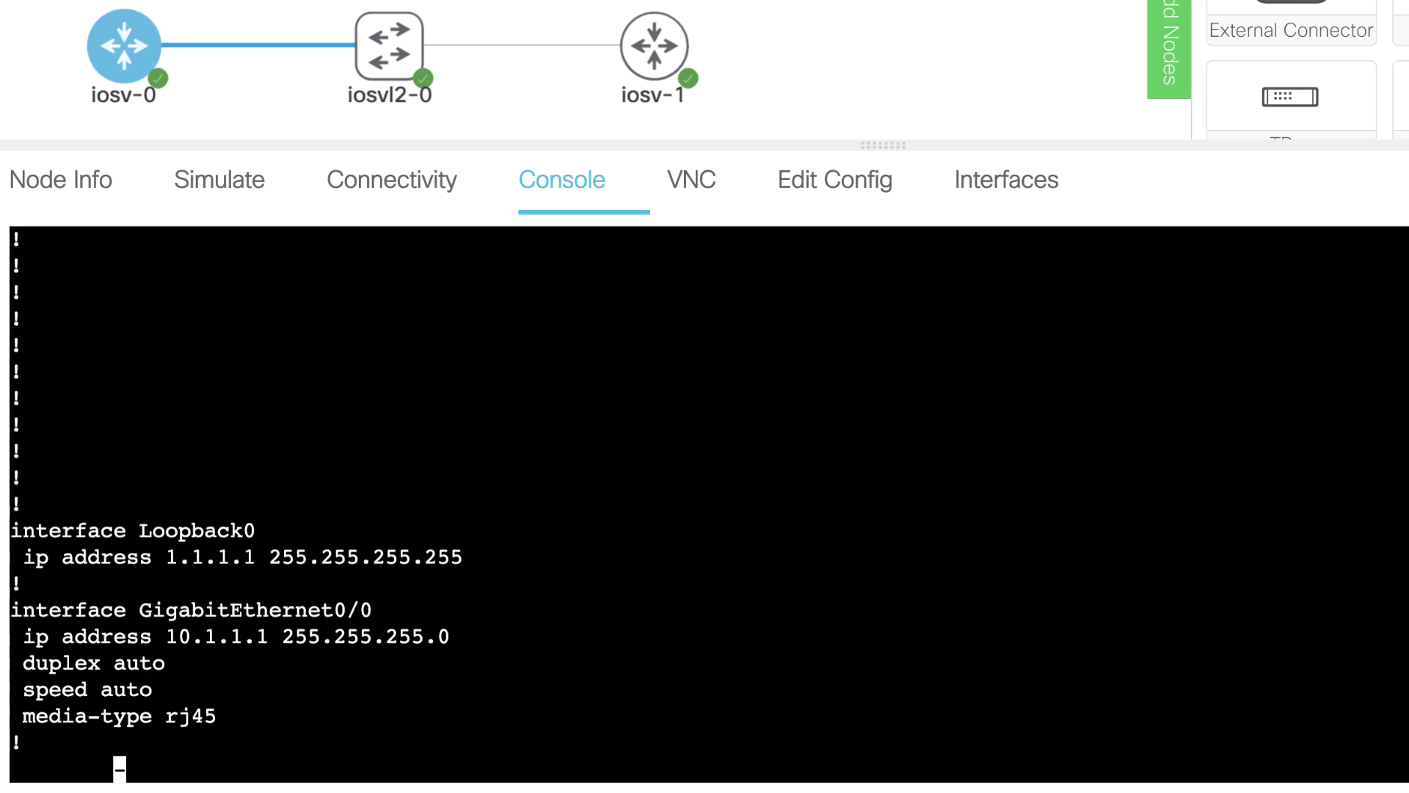
key("Return")
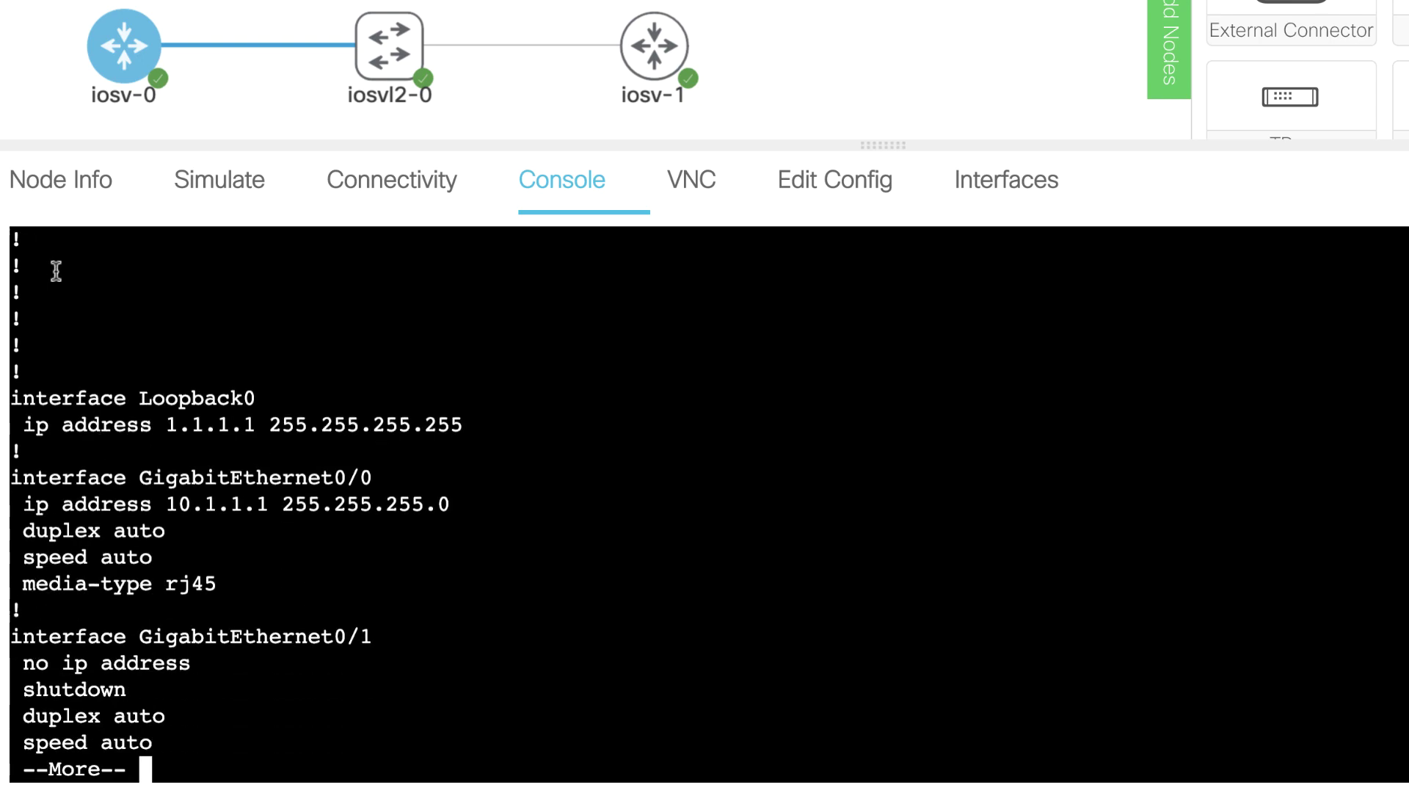
left_click_drag(94, 332, 620, 584)
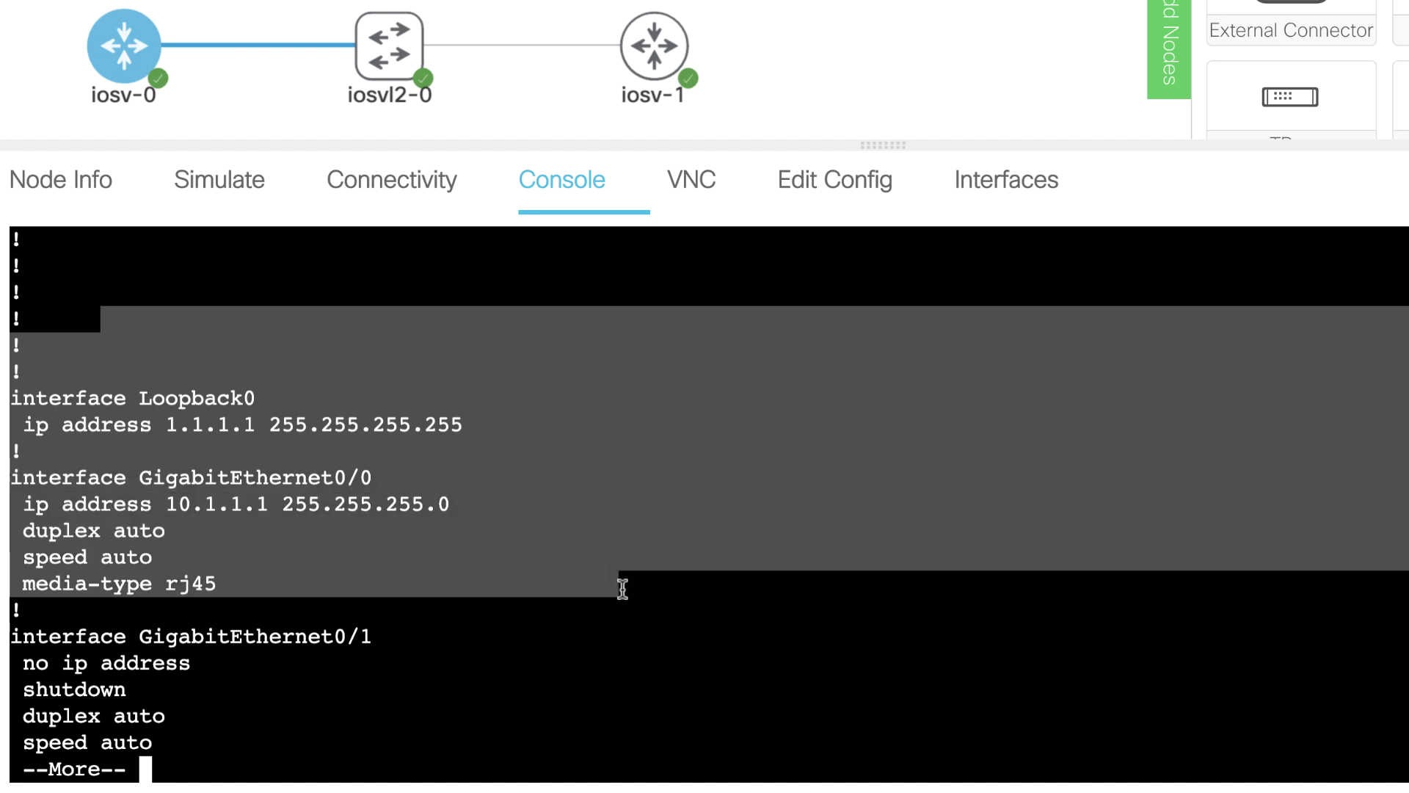
- Examine the OSPF section further down R1's running configuration and quit the listing
key("space")
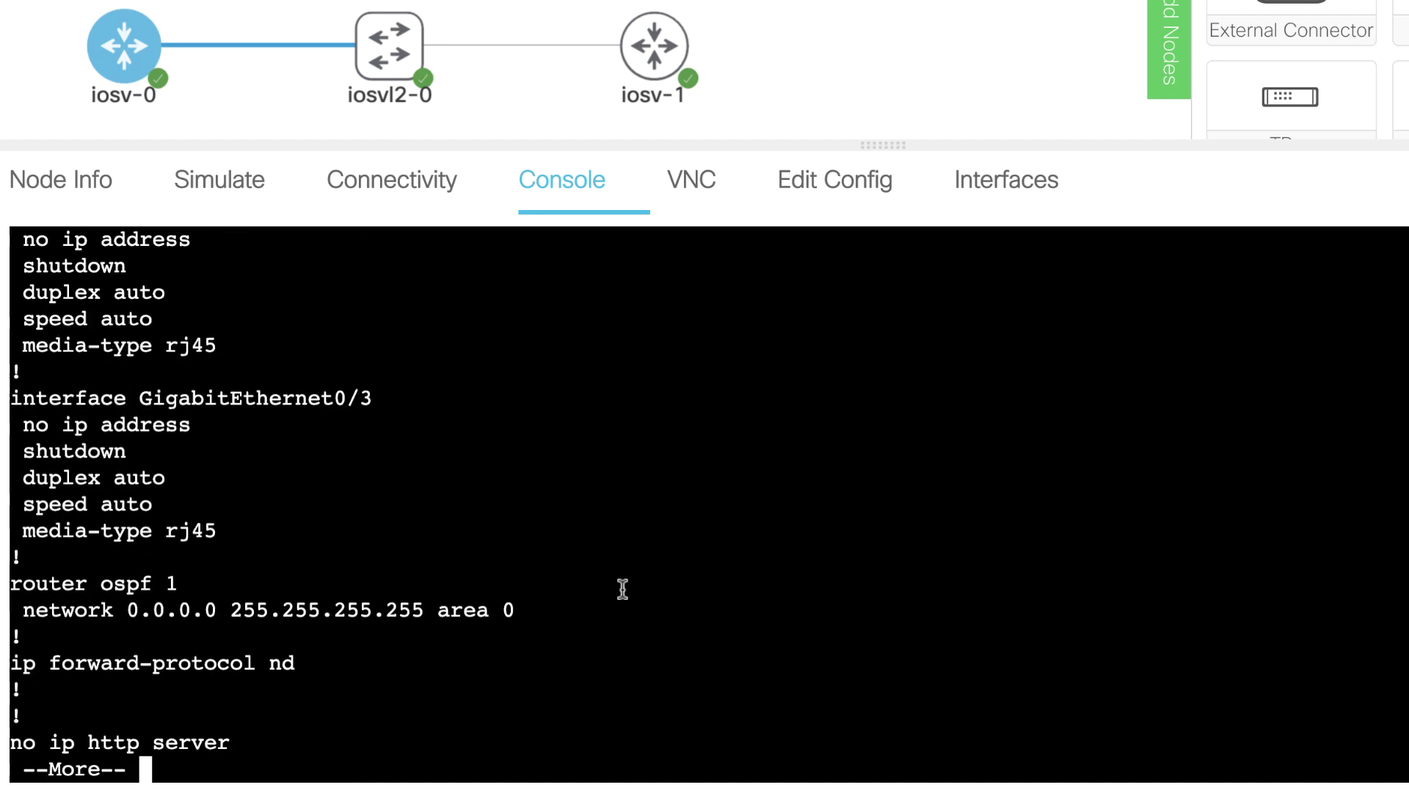
left_click_drag(641, 610, 66, 568)
type("q")
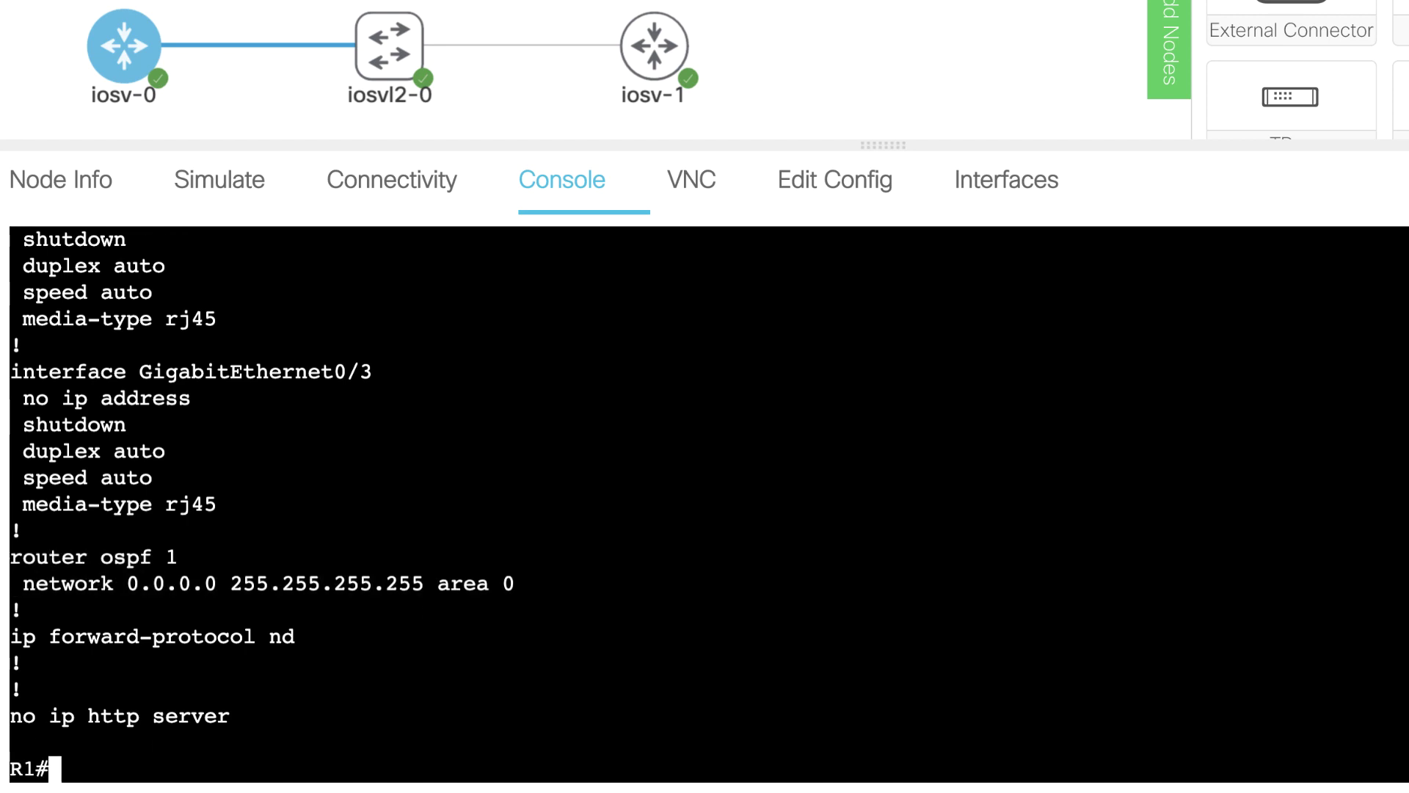
- Test connectivity from R1 by pinging 10.1.1.2 and 2.2.2.2
type("ping 10.1.1.2")
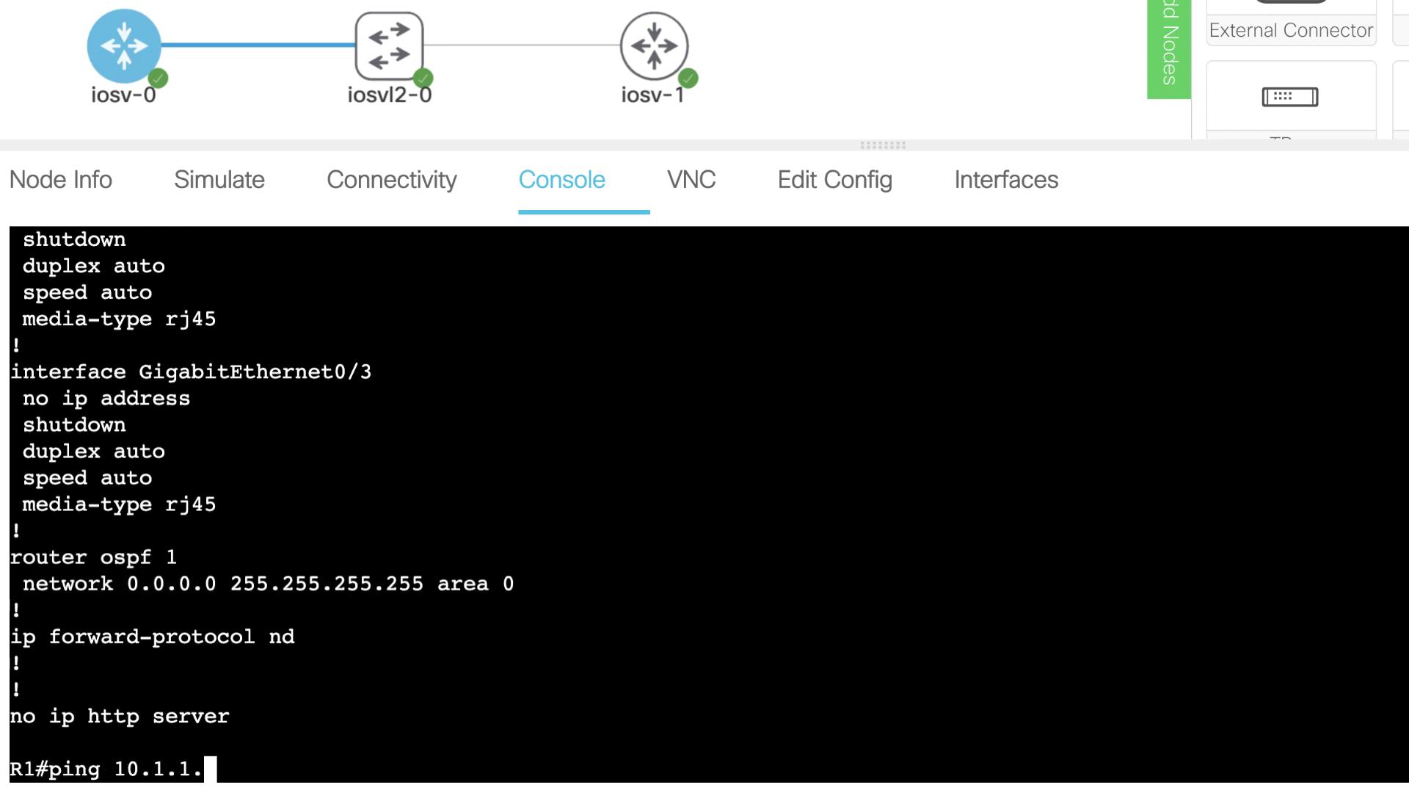
key("Return")
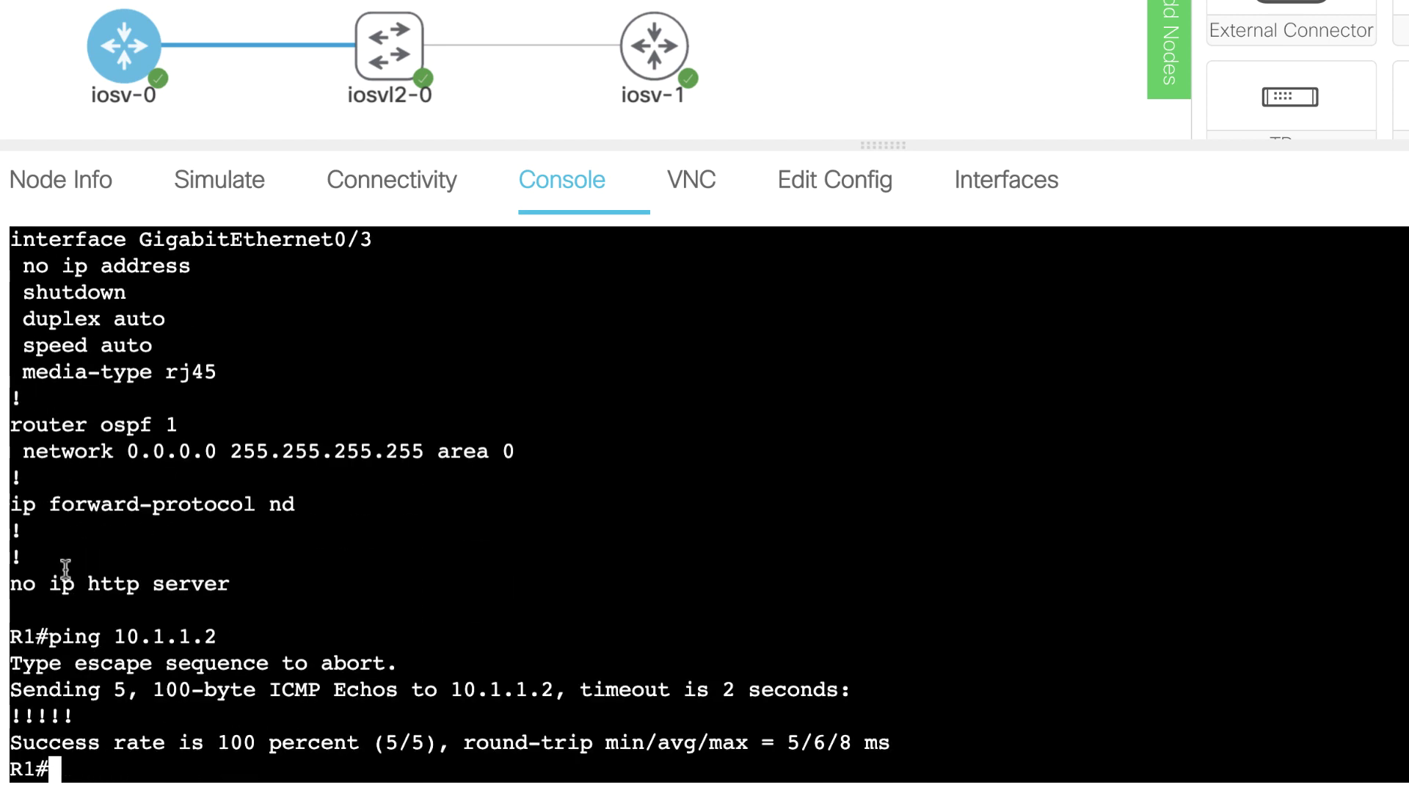
type("ping 2.2.2.2")
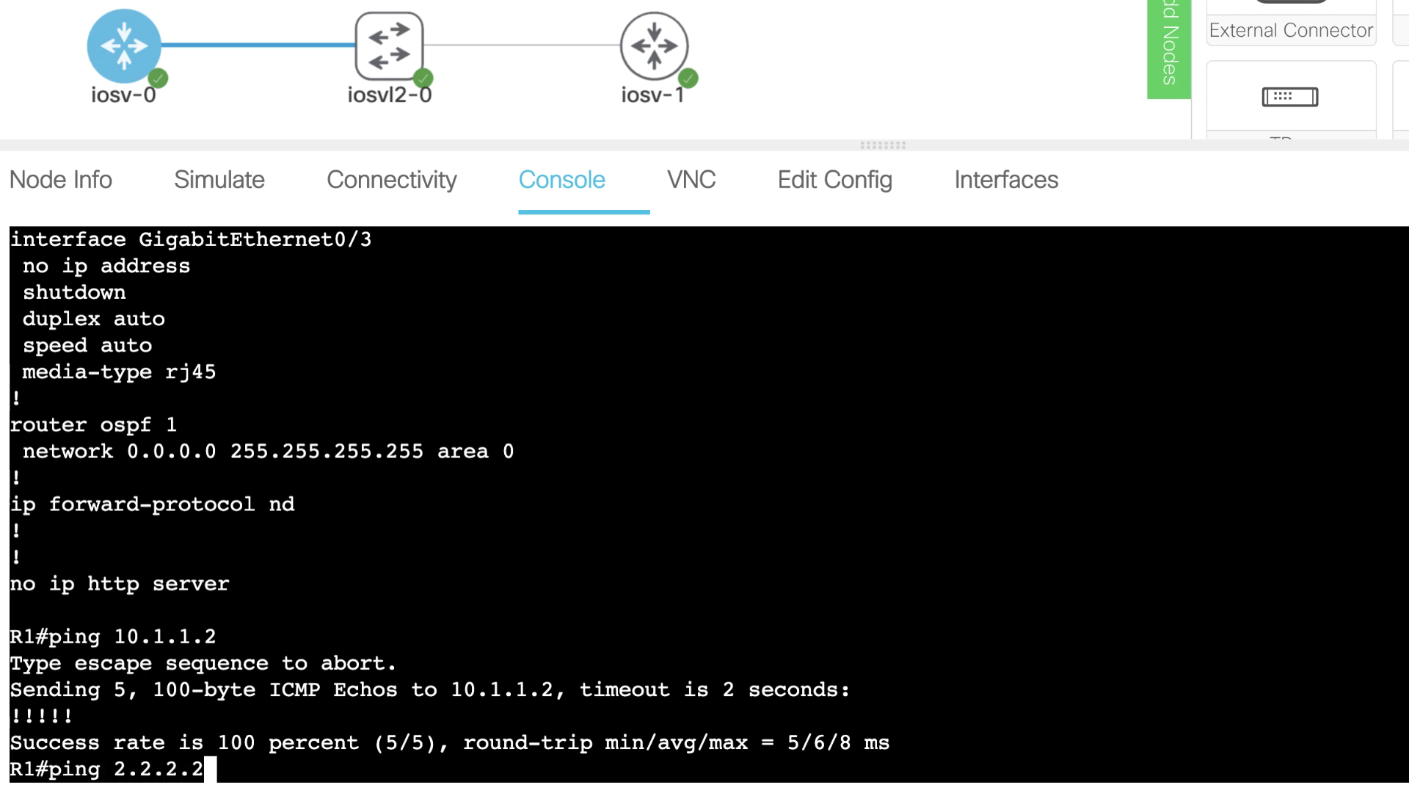
key("Return")
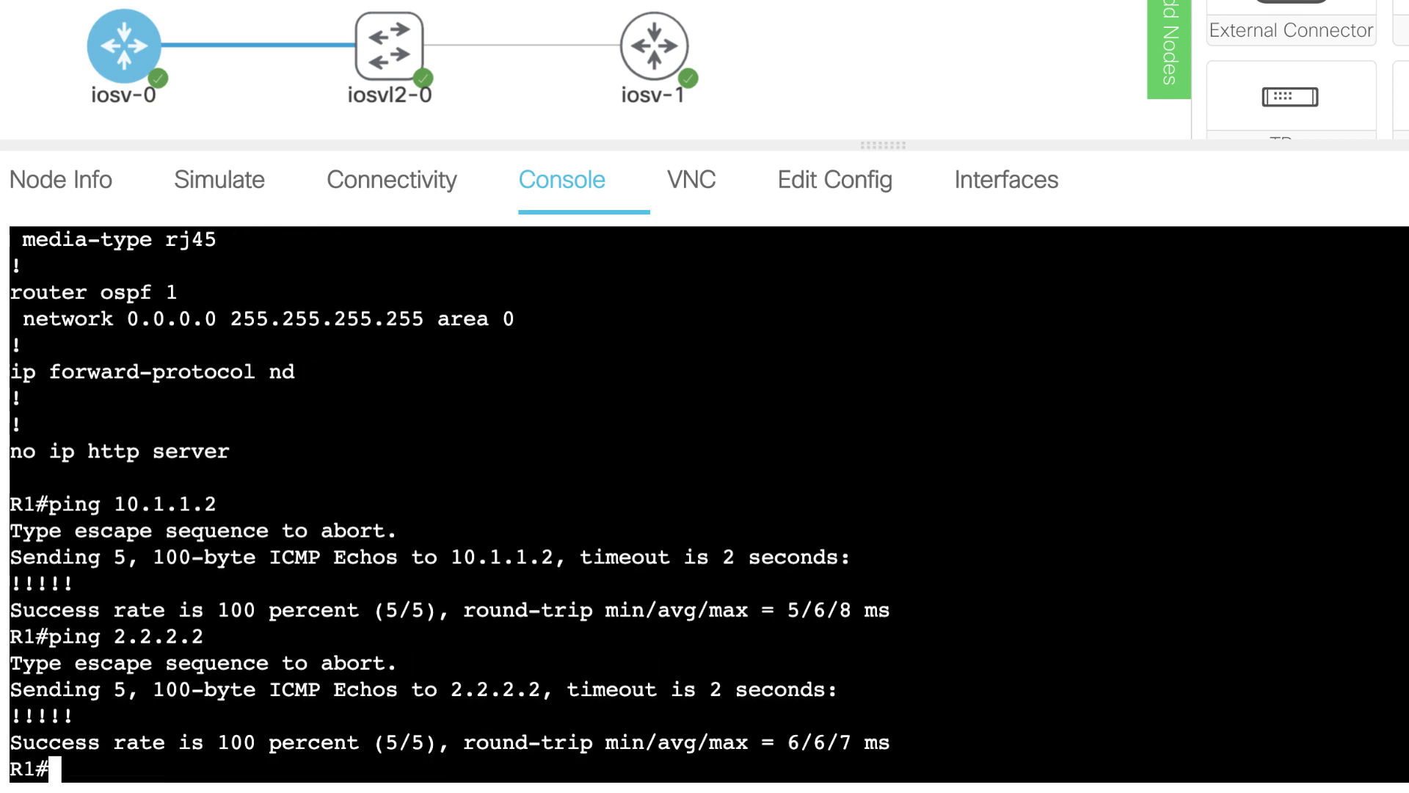
- Open the console of node iosv-1 and enter privileged mode with en
left_click(666, 44)
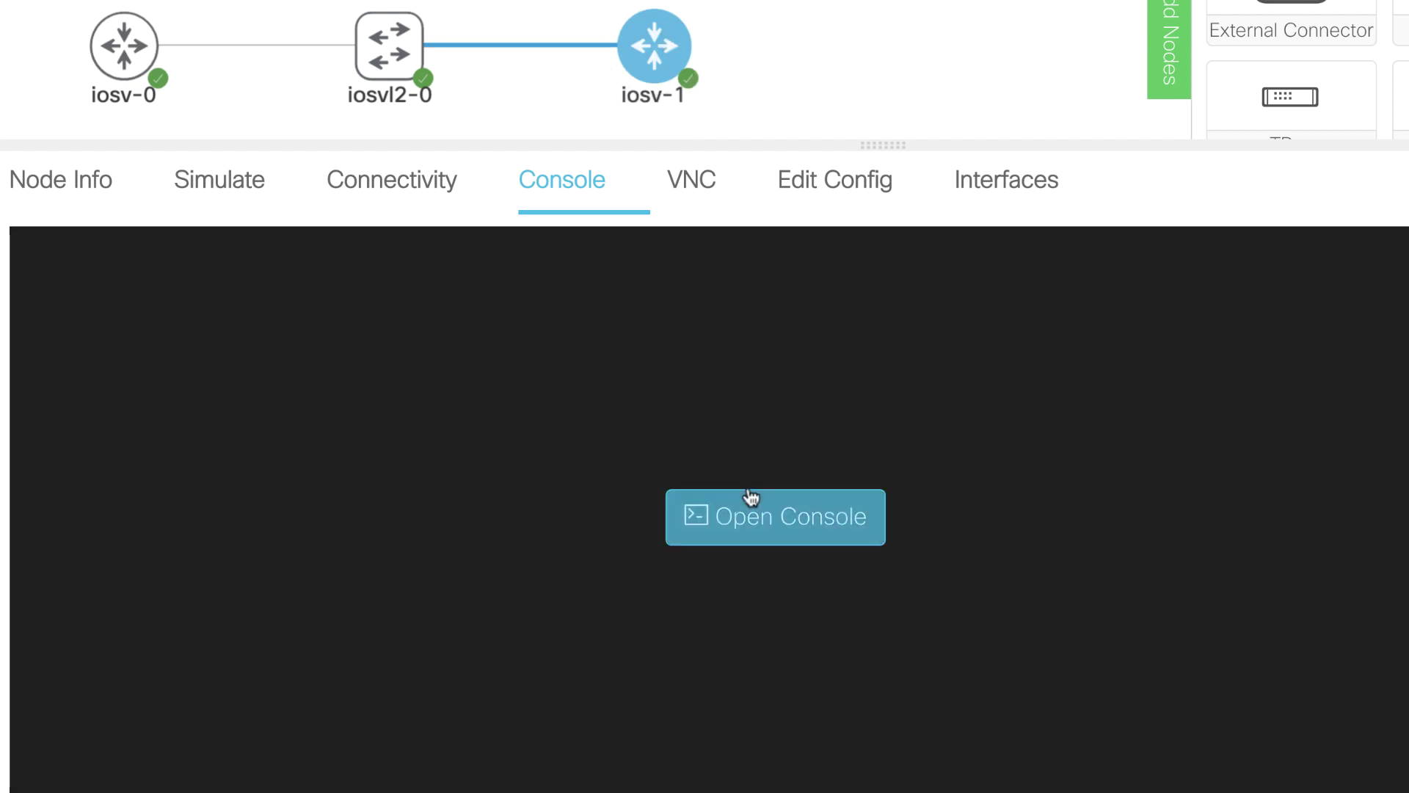
left_click(767, 518)
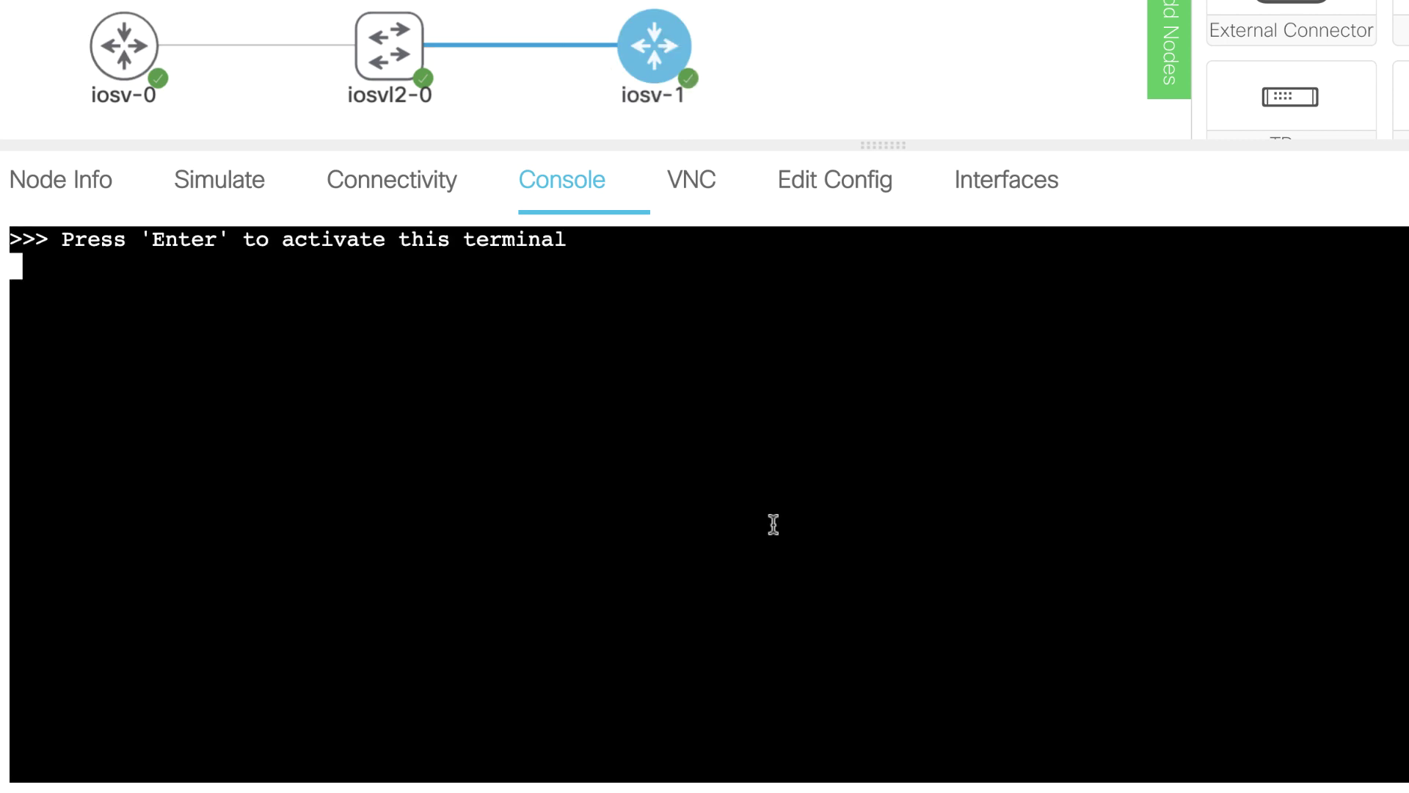
key("Return")
key("Return")
key("Return")
type("en")
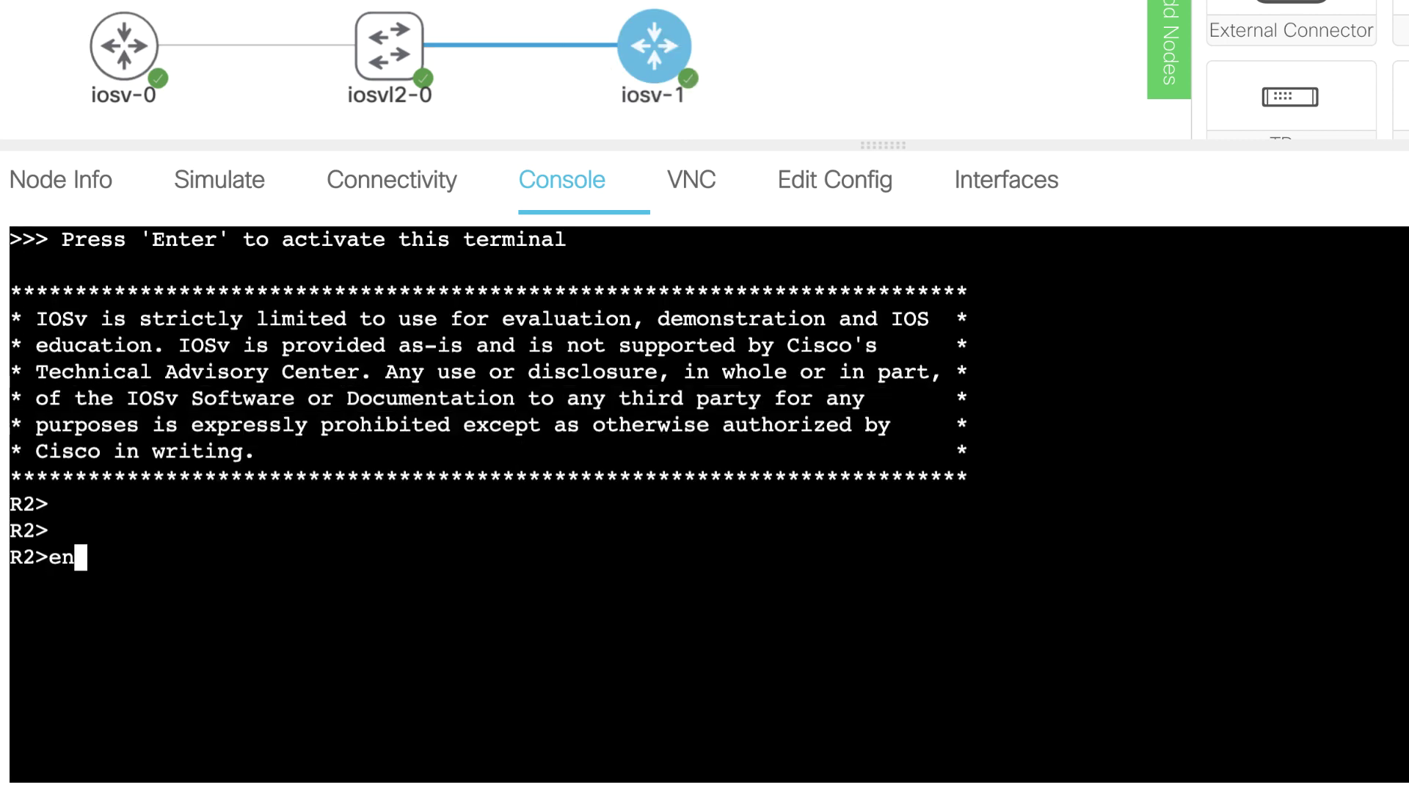
key("Return")
- Run sh run on R2 and examine the IP addressing of Loopback0 and GigabitEthernet0/0
type("sh run")
key("Return")
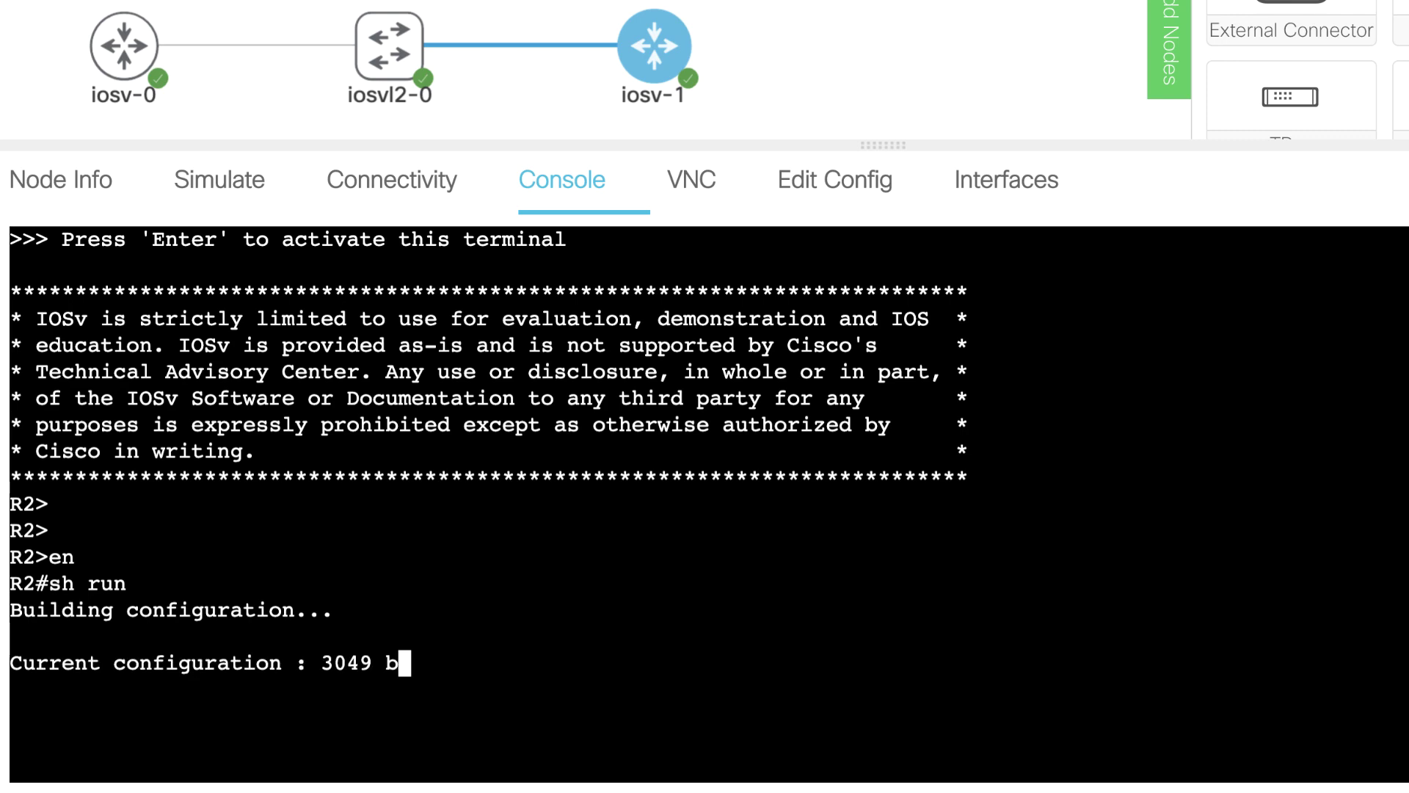
key("space")
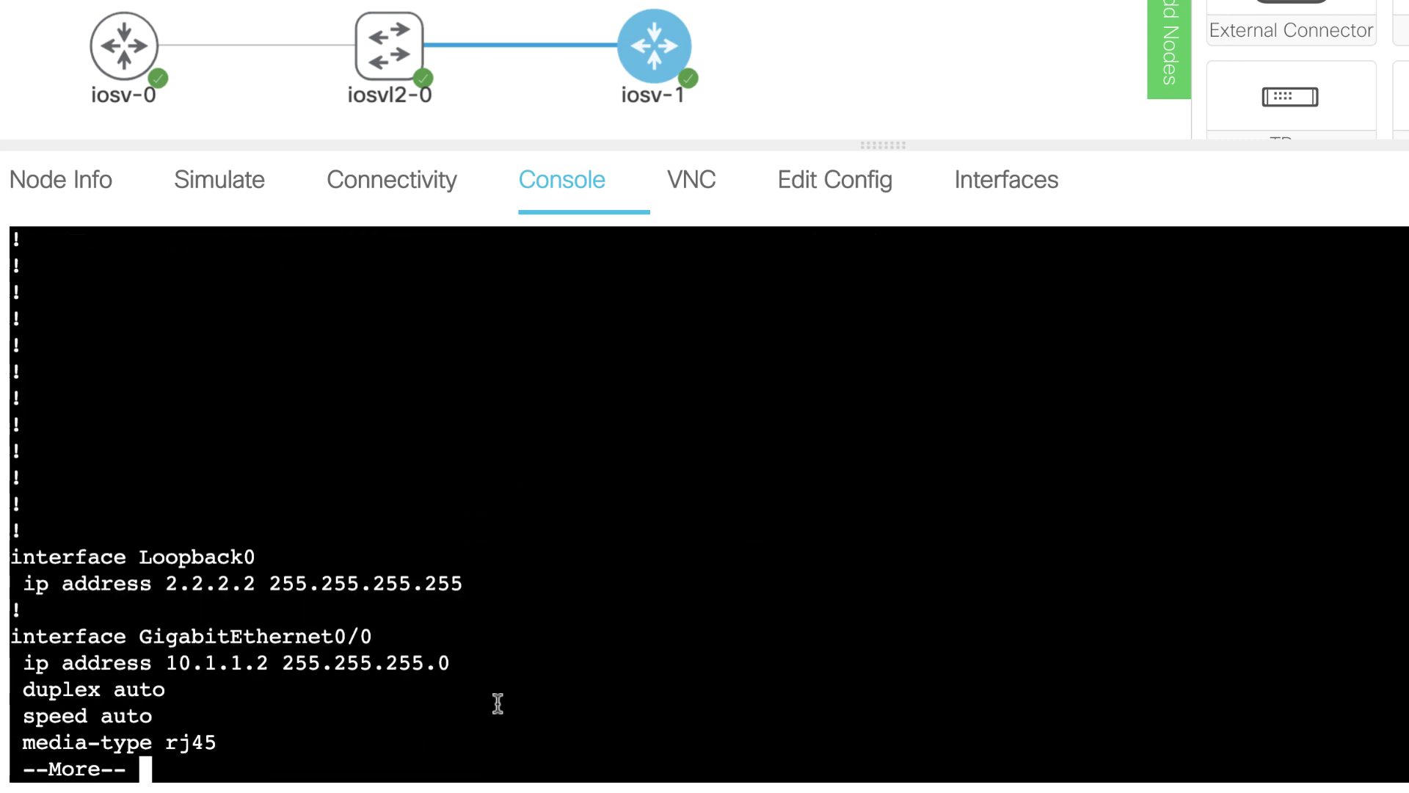
left_click_drag(502, 587, 10, 558)
left_click_drag(554, 663, 11, 636)
- Examine the router ospf 1 section further down R2's running configuration
key("space")
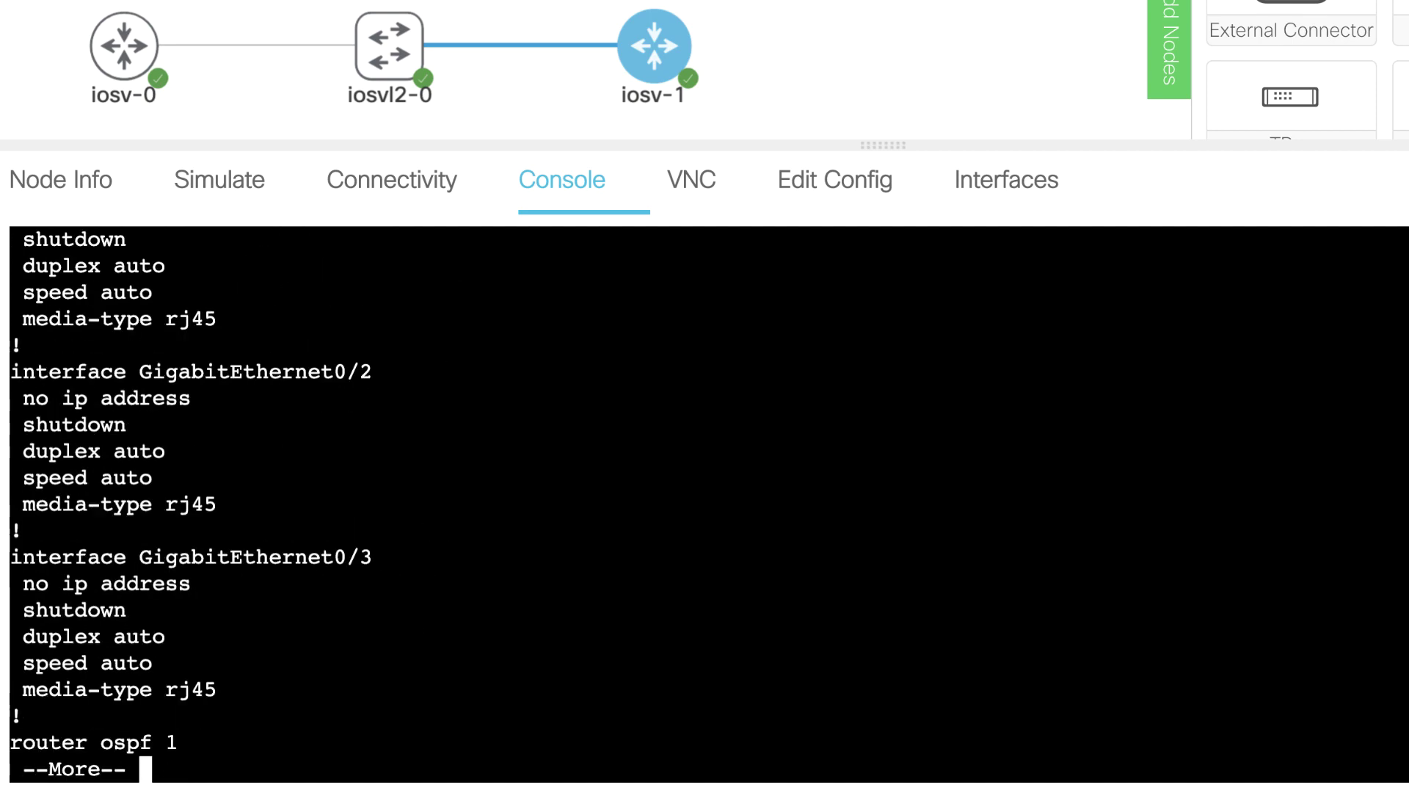
key("space")
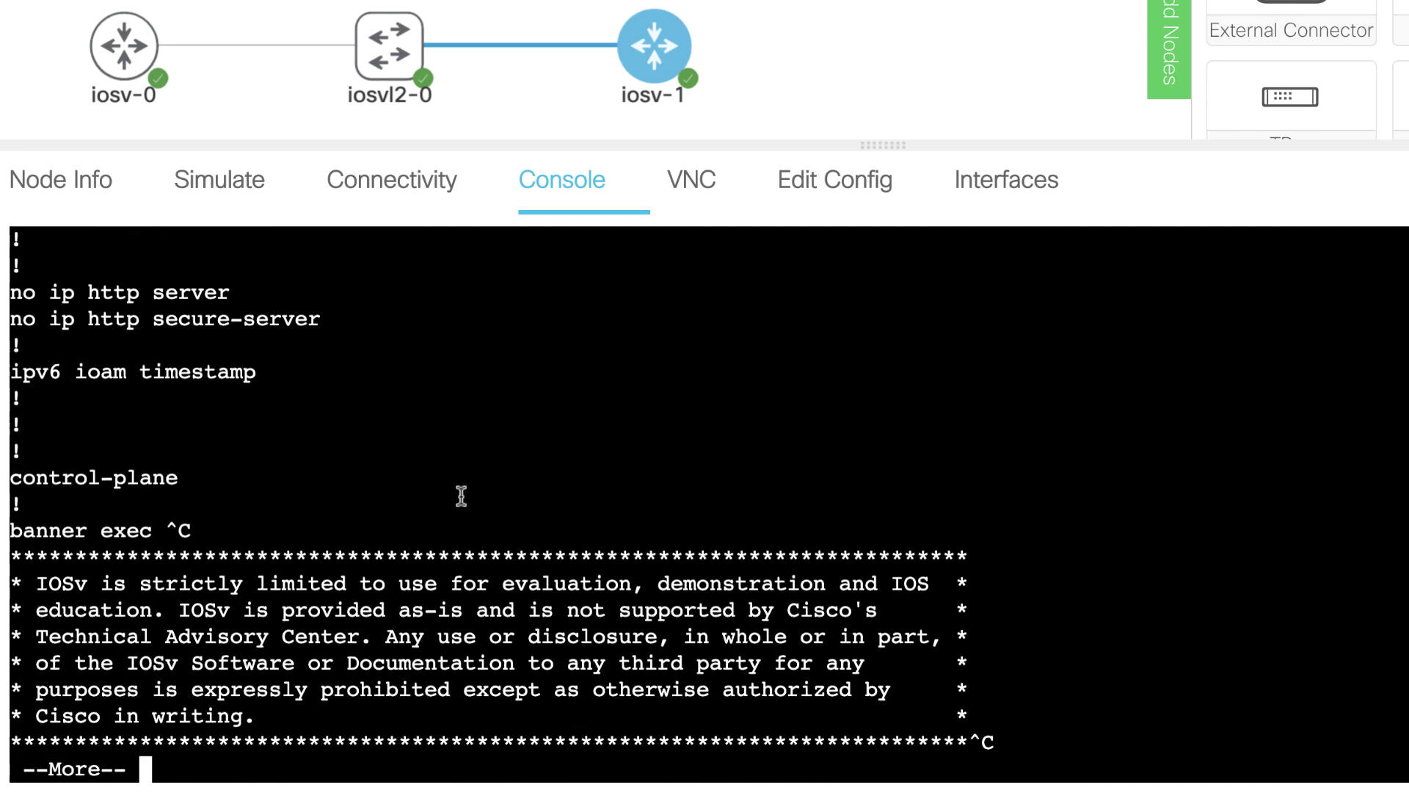
scroll(461, 496, "up", 2)
left_click_drag(558, 323, 11, 265)
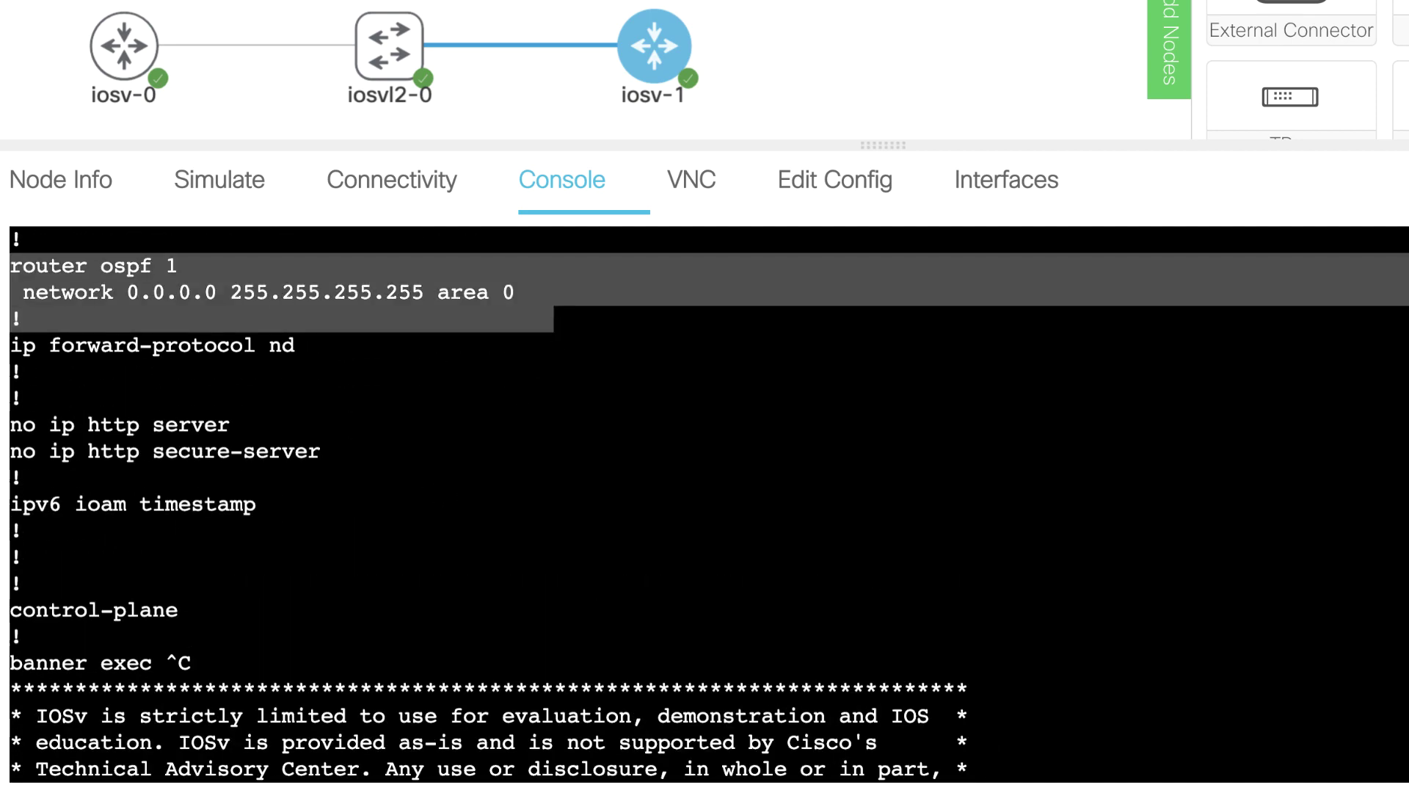
- Open the console of the switch node iosvl2-0 and enter privileged mode with en
left_click(389, 48)
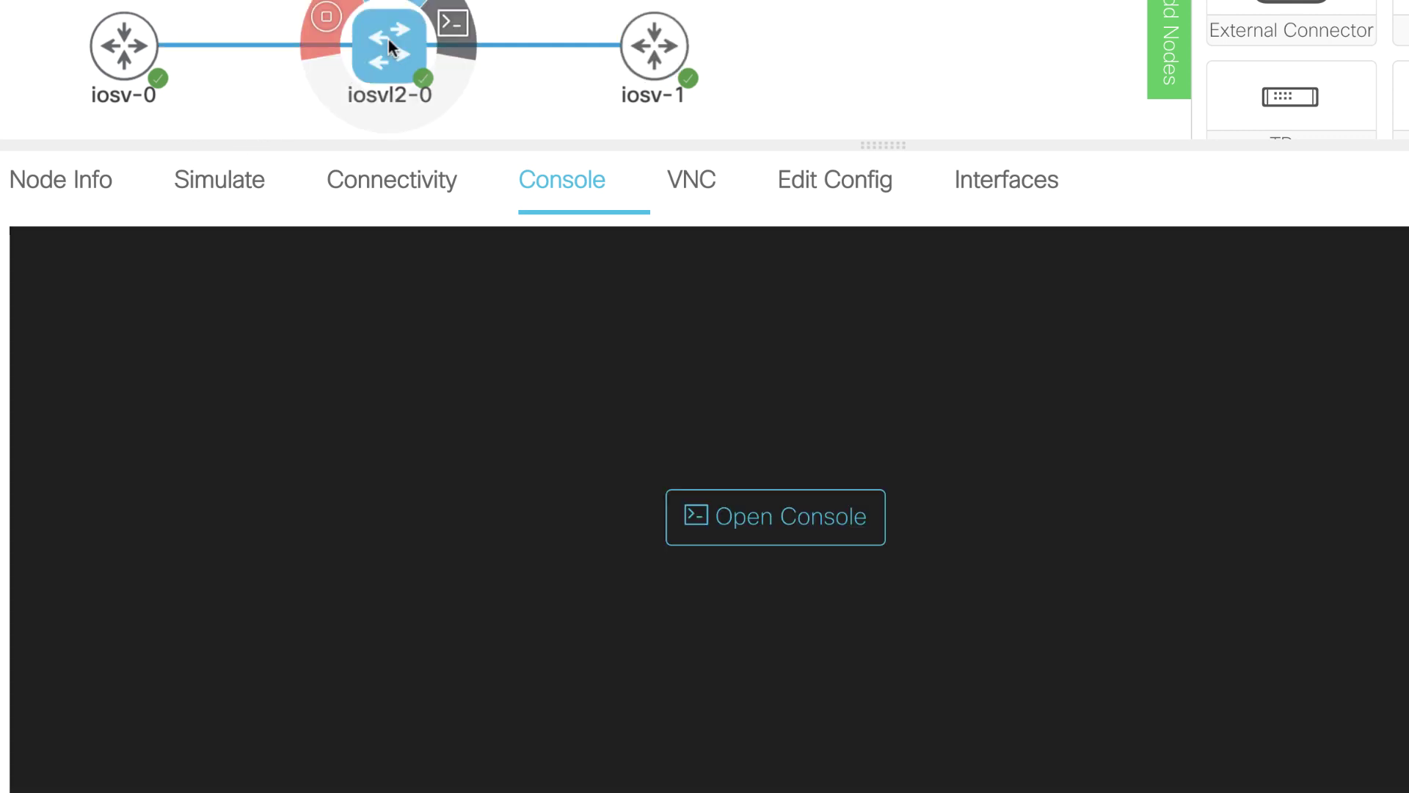
left_click(720, 513)
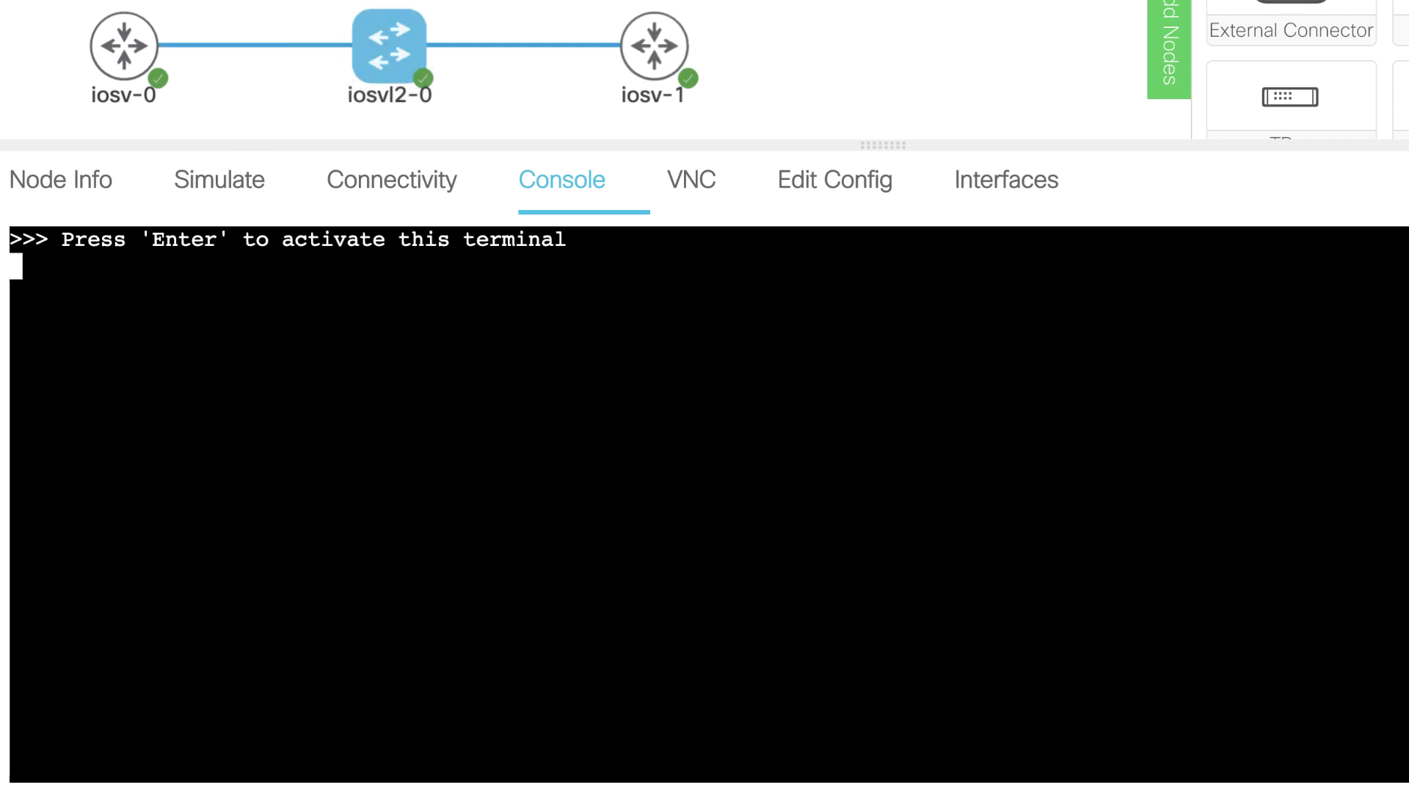
key("Return")
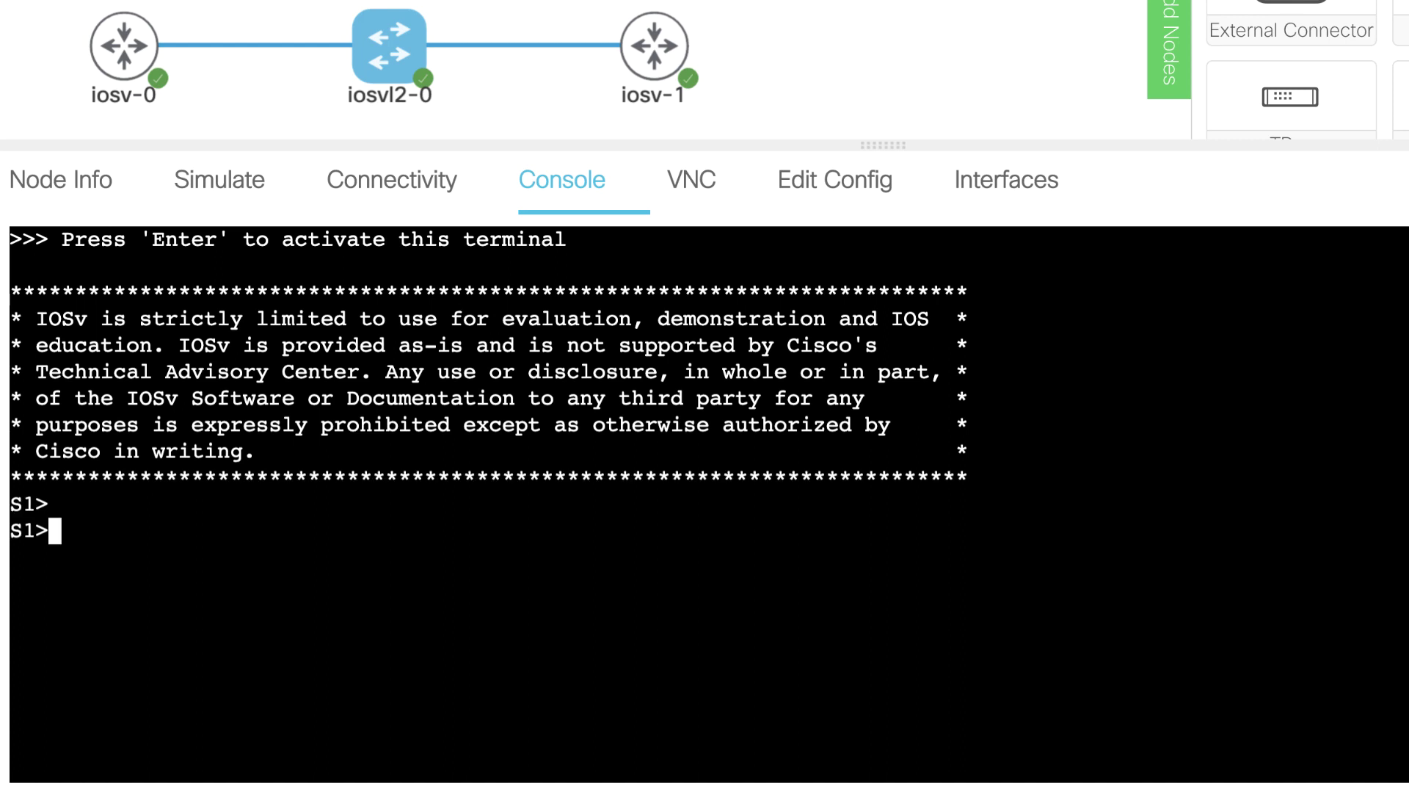
type("en")
key("Return")
- List the switch's interfaces and their status with sh ip int brief
type("sh ip ")
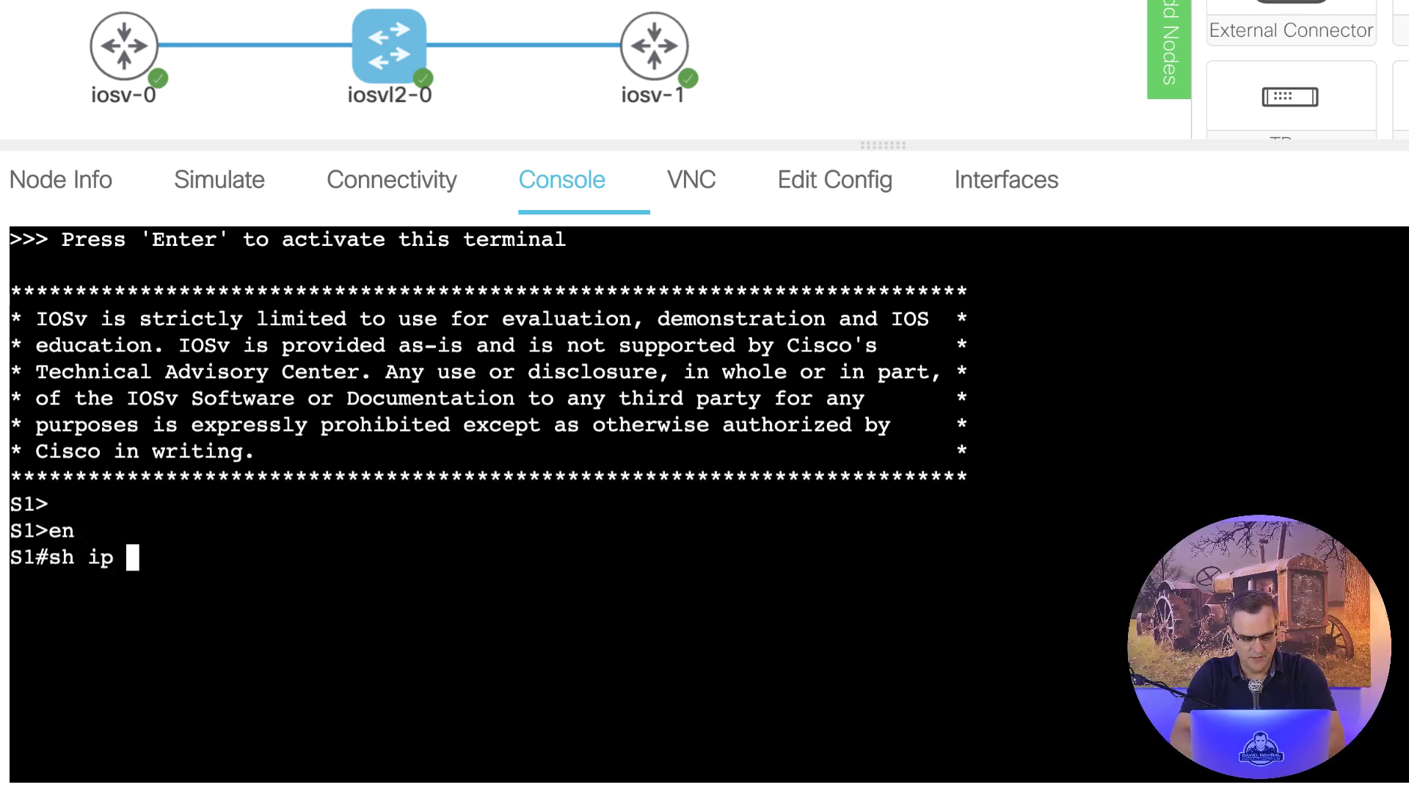
type("int brief")
key("Return")
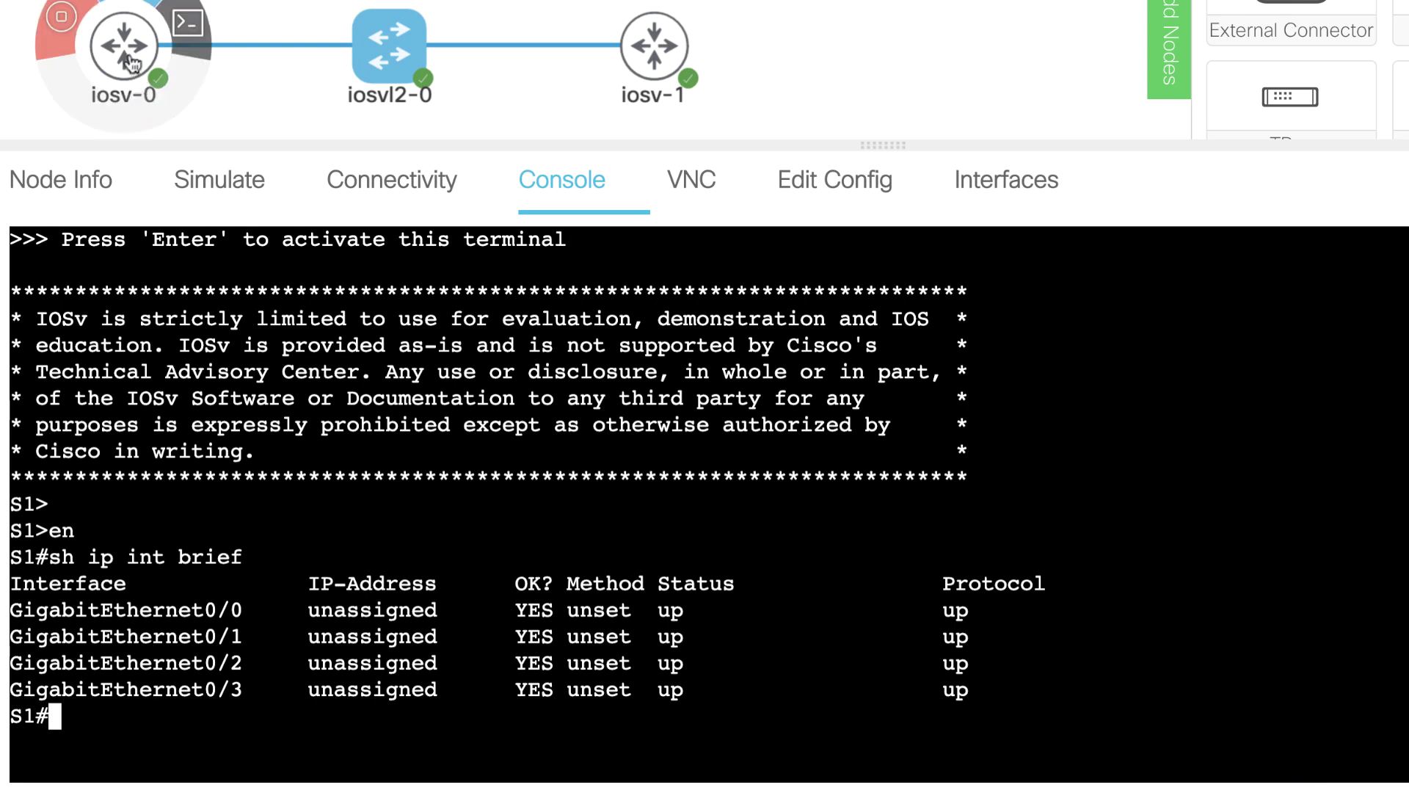
- Rename the switch node iosvl2-0 to S1
left_click(73, 182)
left_click(417, 346)
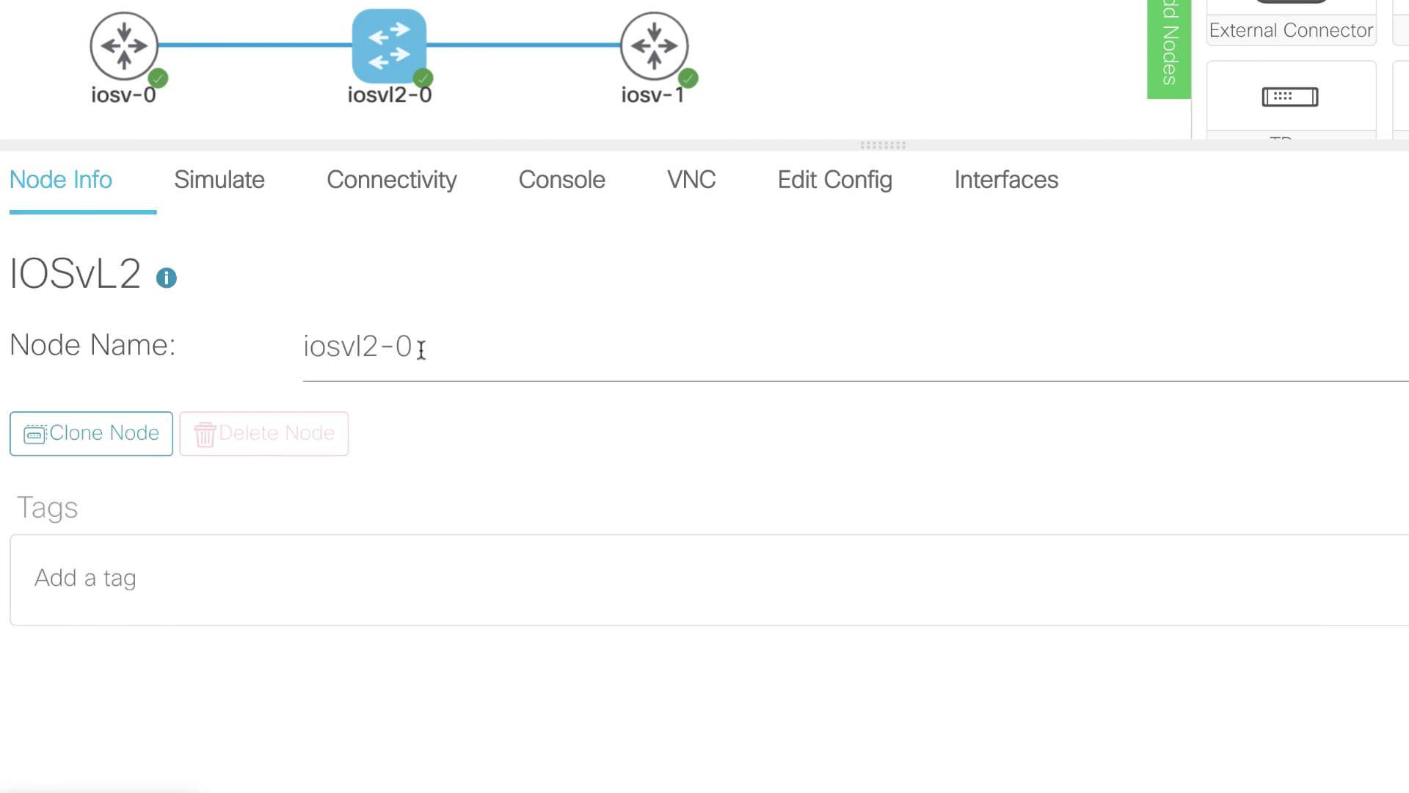
key("ctrl+a")
type("S1")
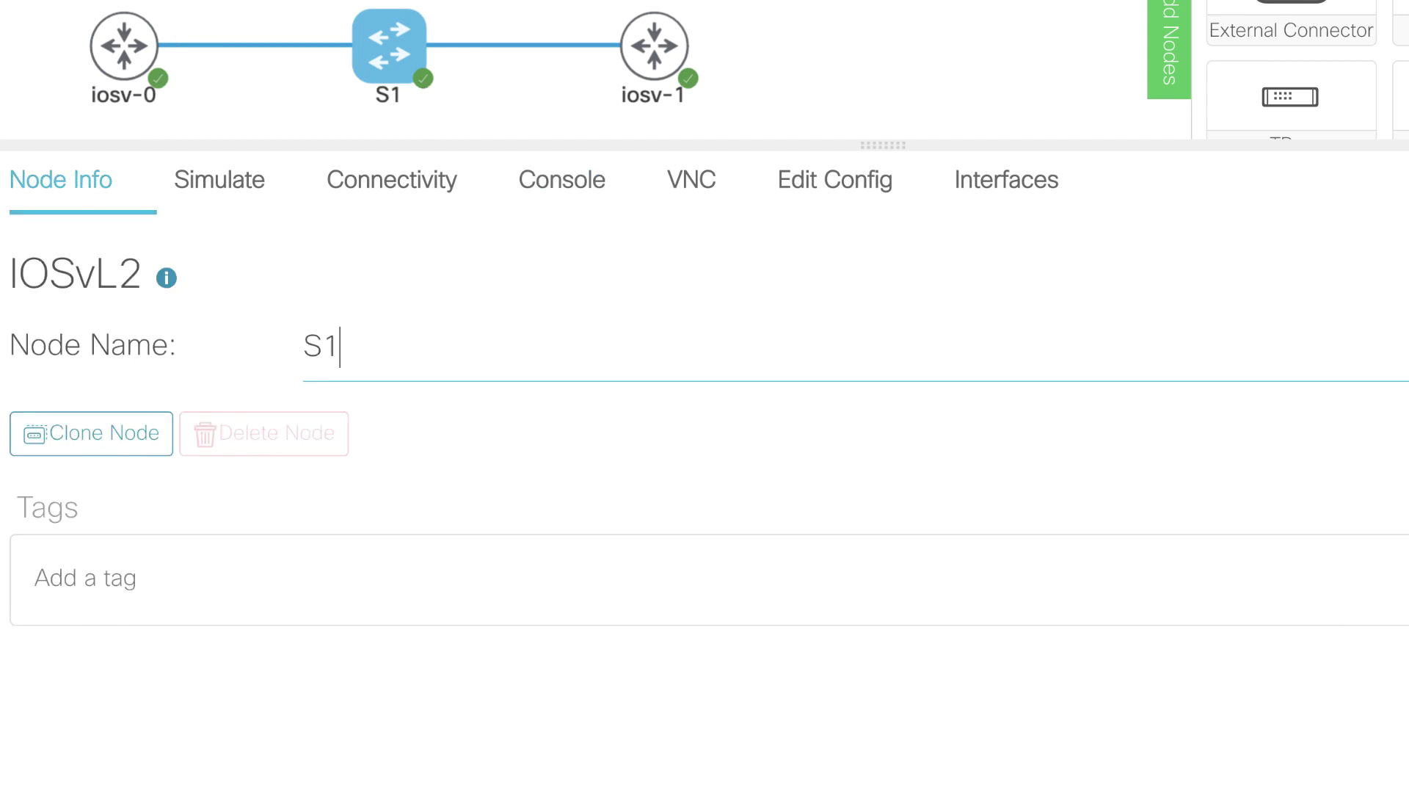
- Rename the router node iosv-0 to R1 and the router node iosv-1 to R2
left_click(121, 51)
type("R1")
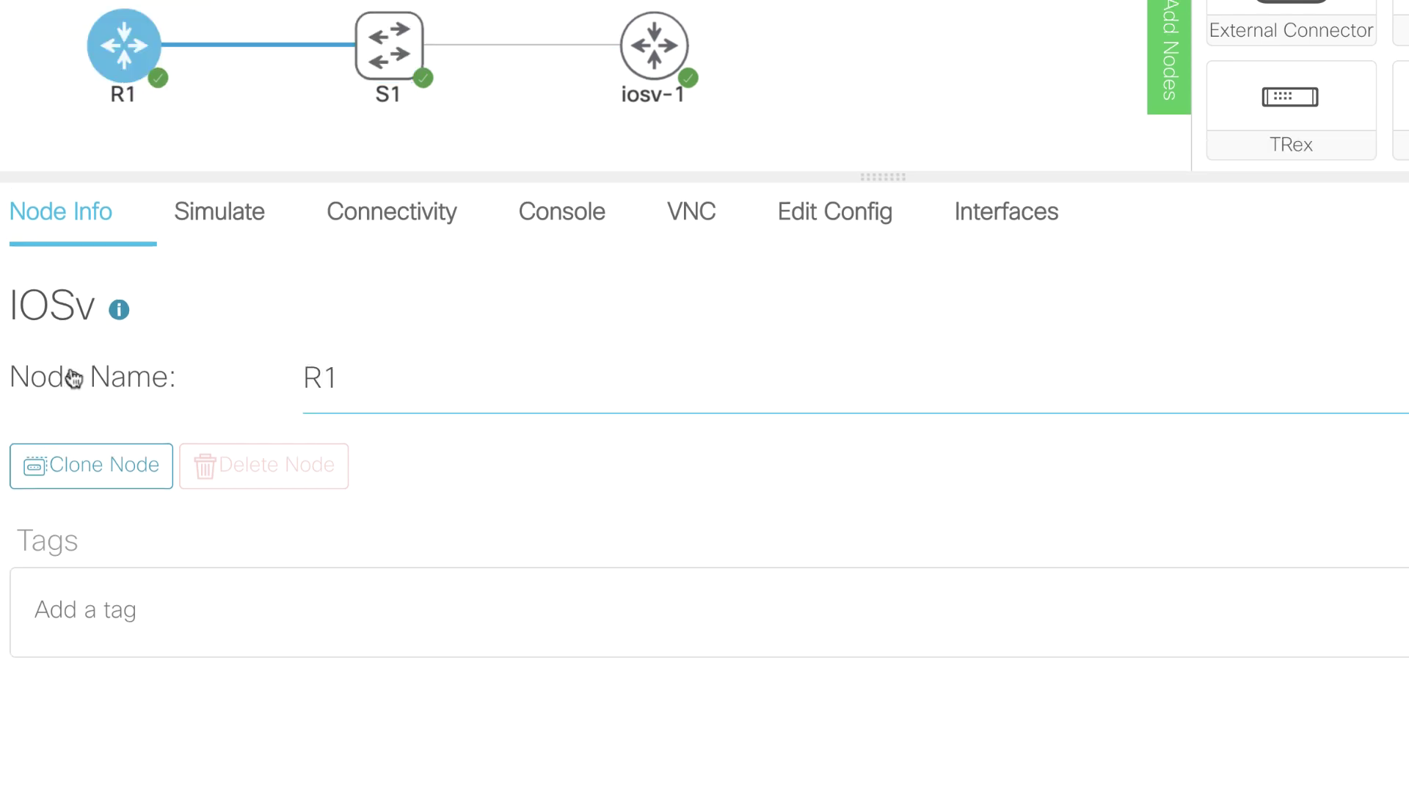
left_click(649, 96)
key("ctrl+a")
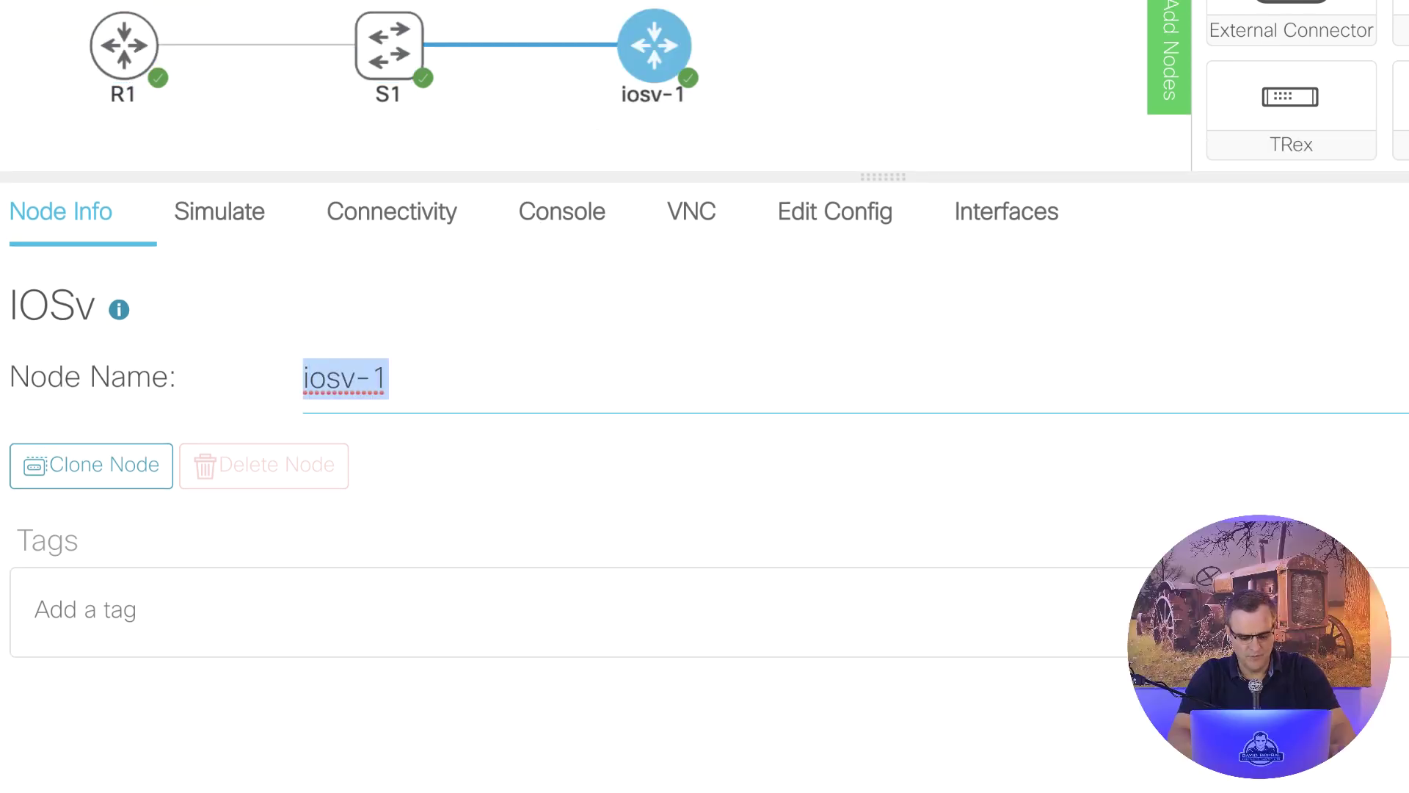
type("R2")
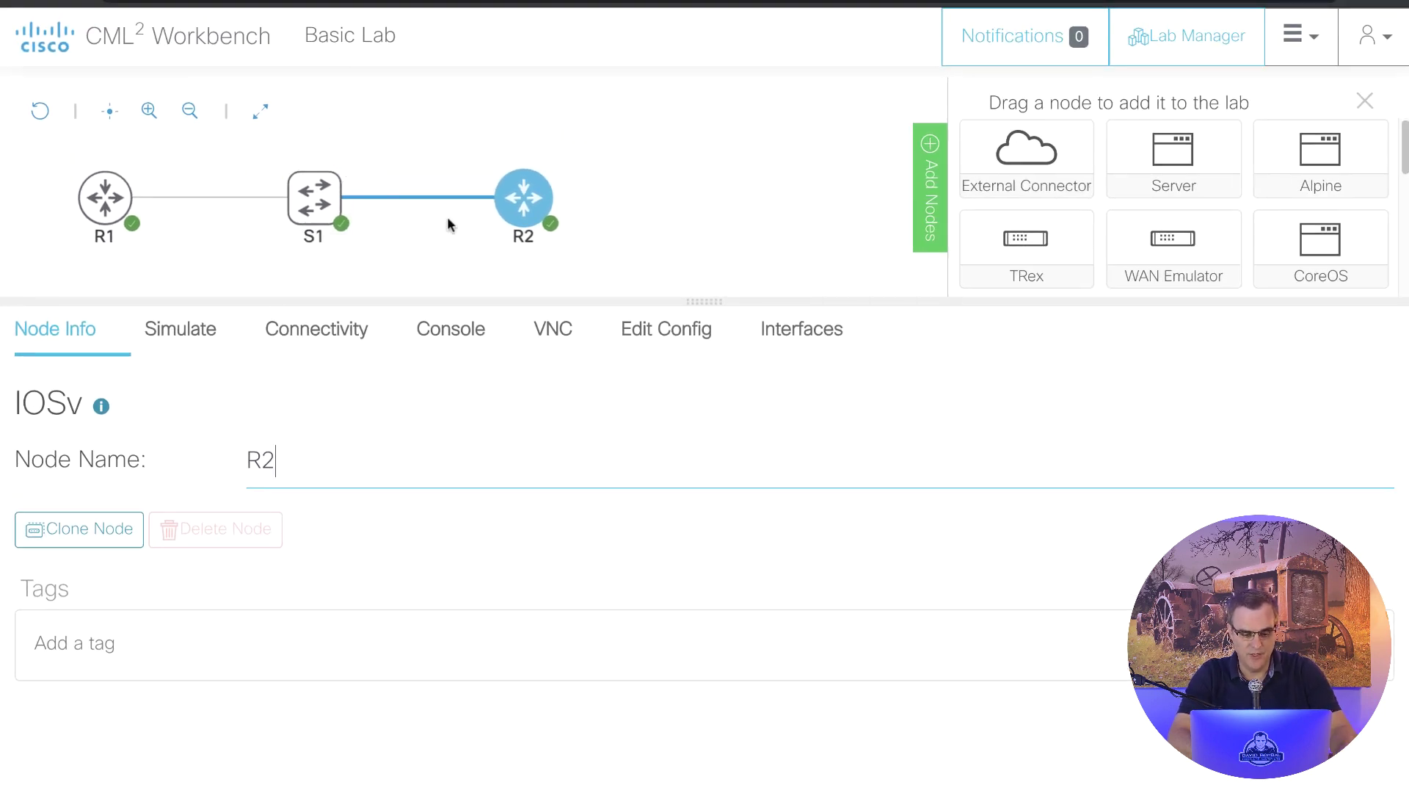
- Return to R1's console and check the hostname at its command prompt
left_click(111, 215)
mouse_move(110, 212)
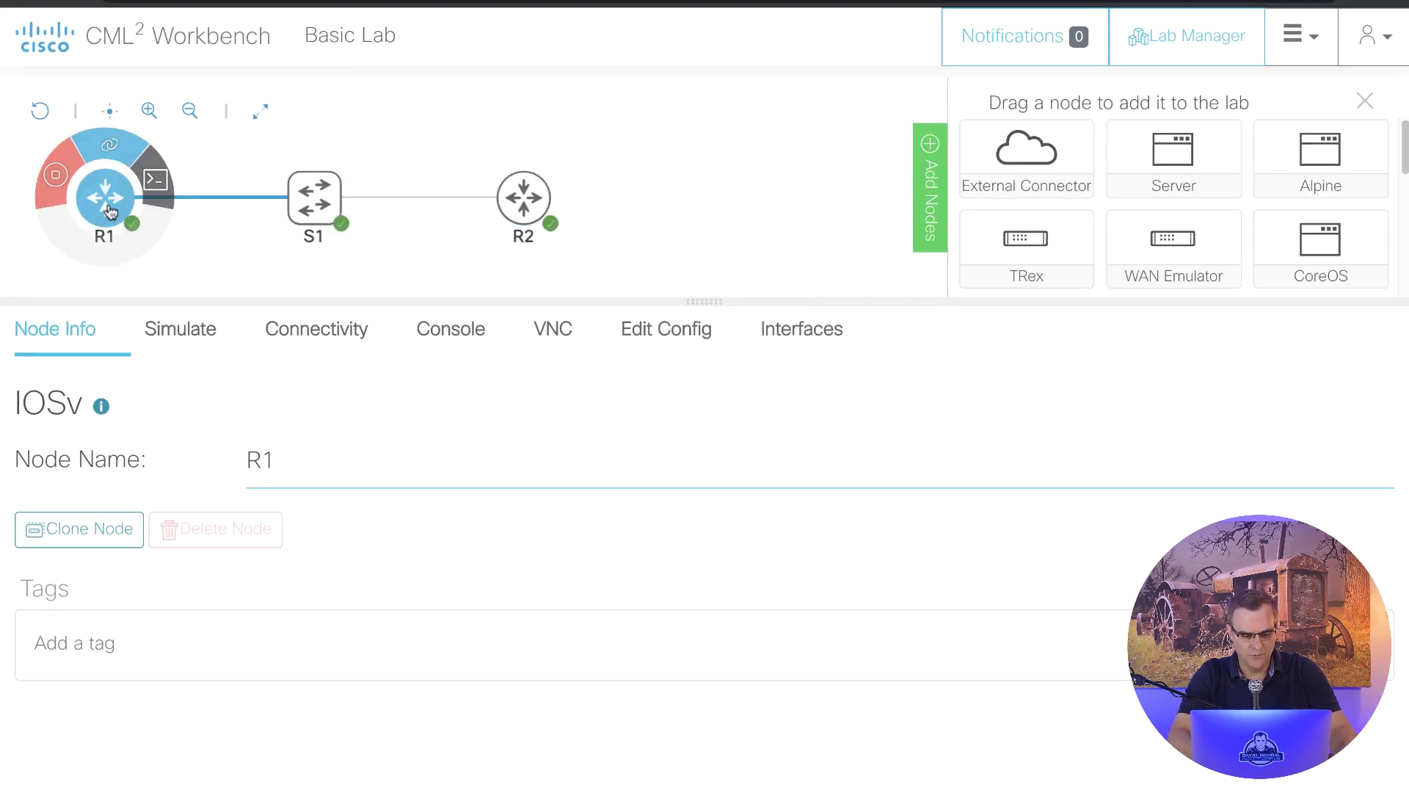
left_click(474, 336)
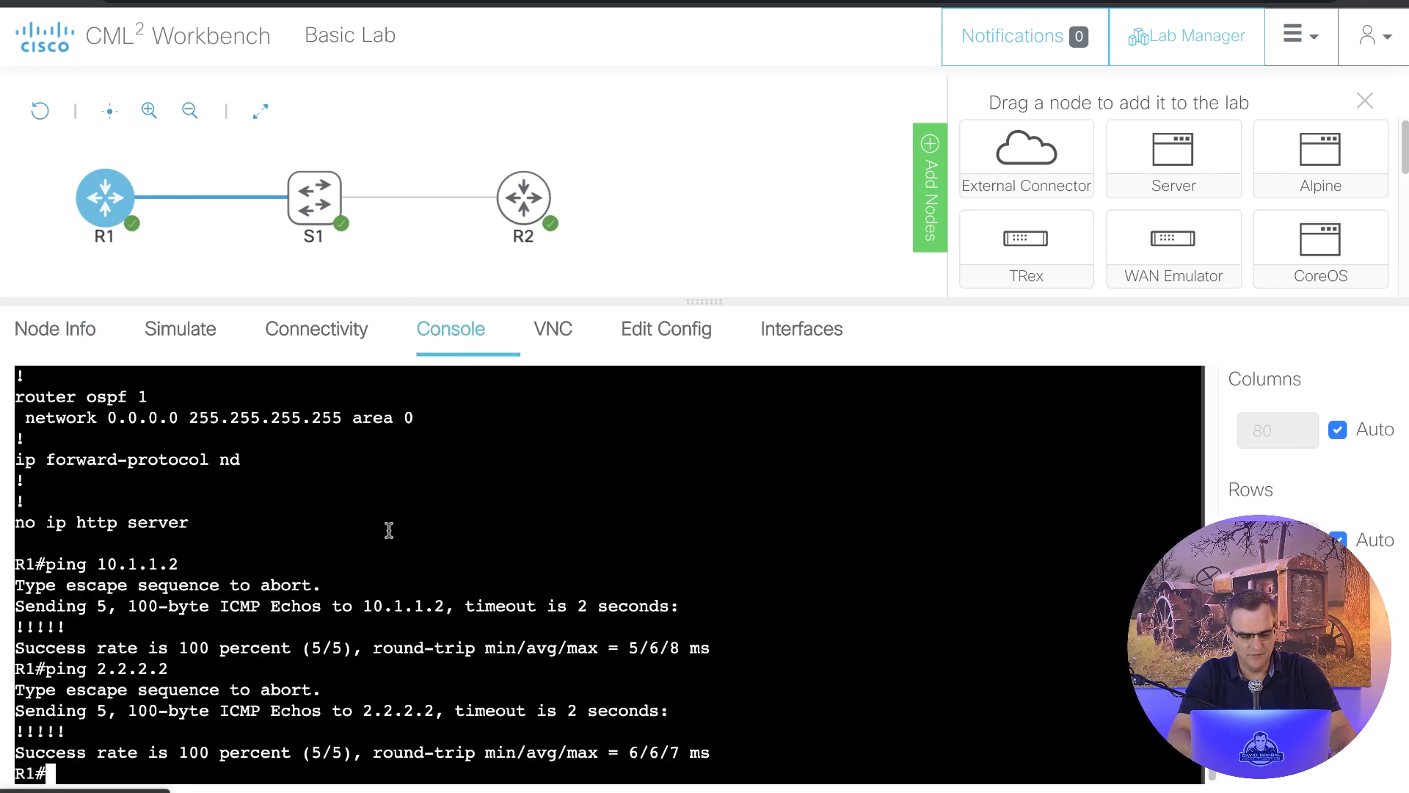
left_click_drag(63, 772, 11, 771)
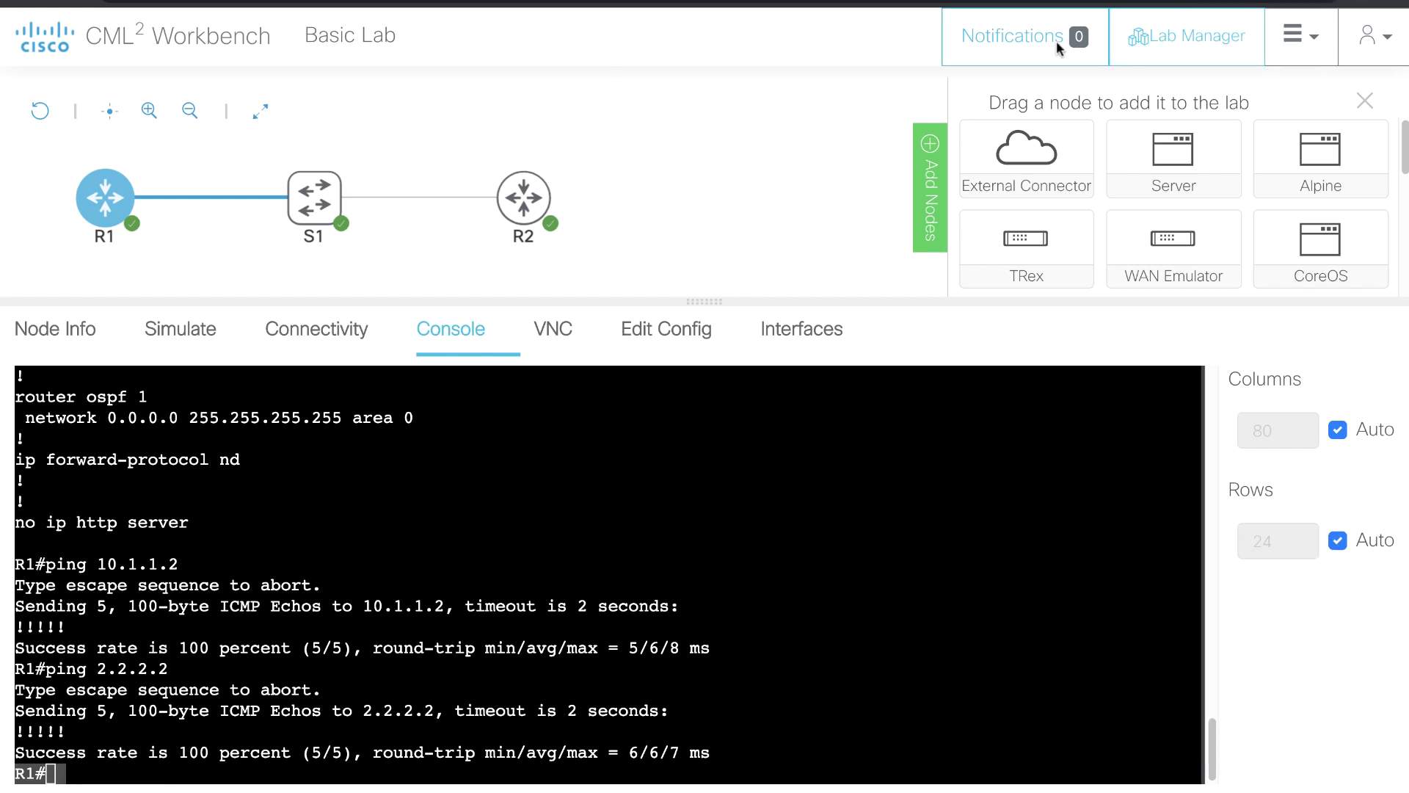
- Download the lab and open the exported Basic Lab.yaml file in the text editor at its beginning
left_click(1303, 35)
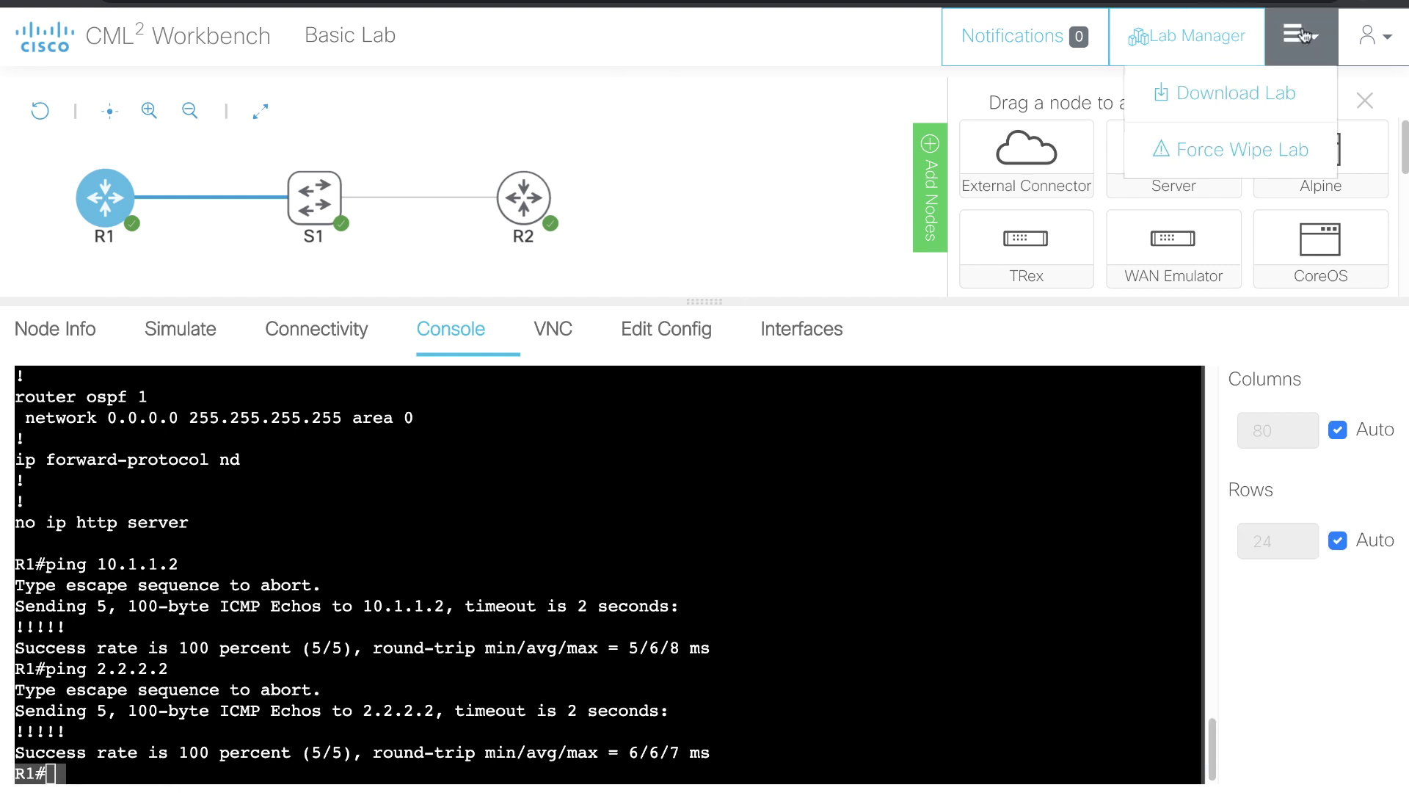
left_click(1254, 100)
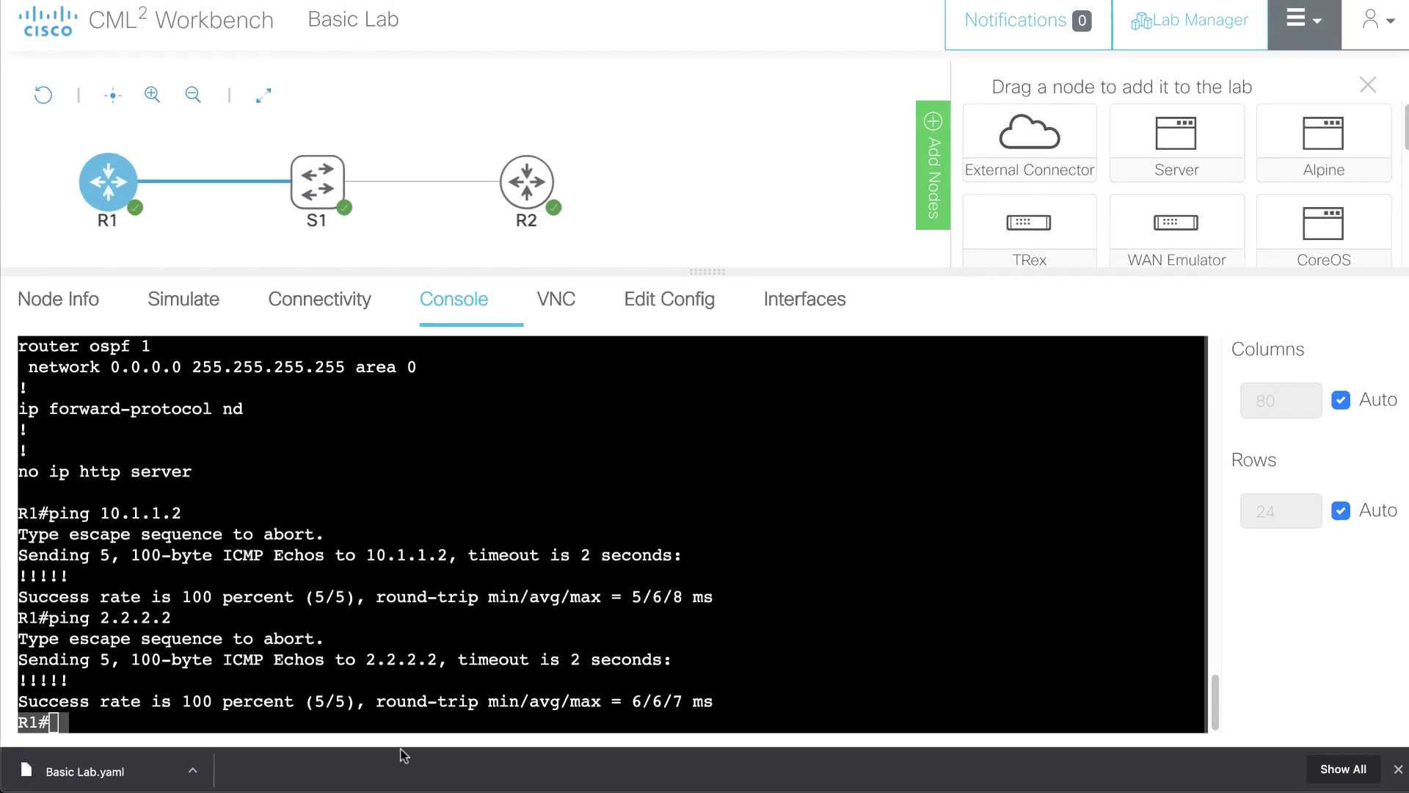
left_click(139, 776)
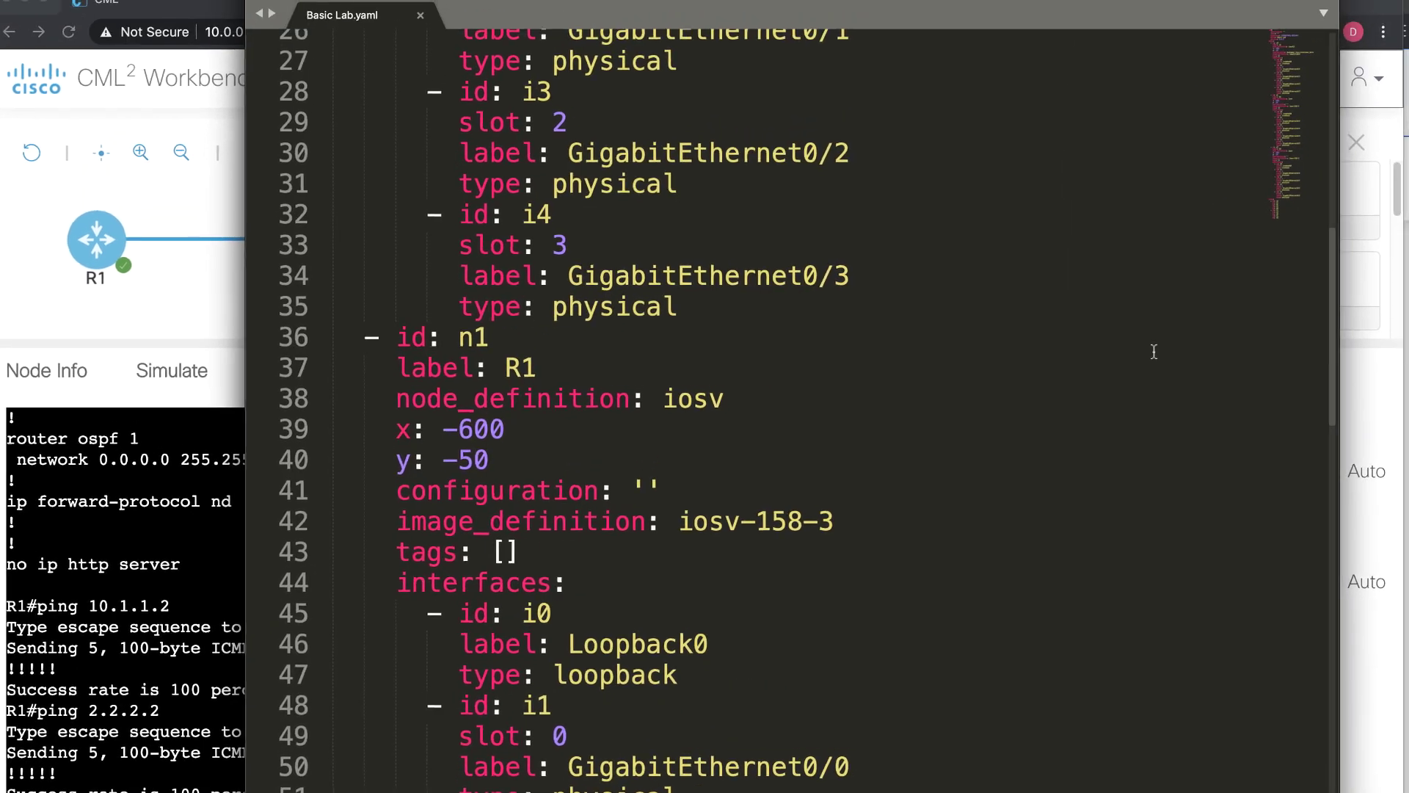
scroll(1147, 280, "up", 10)
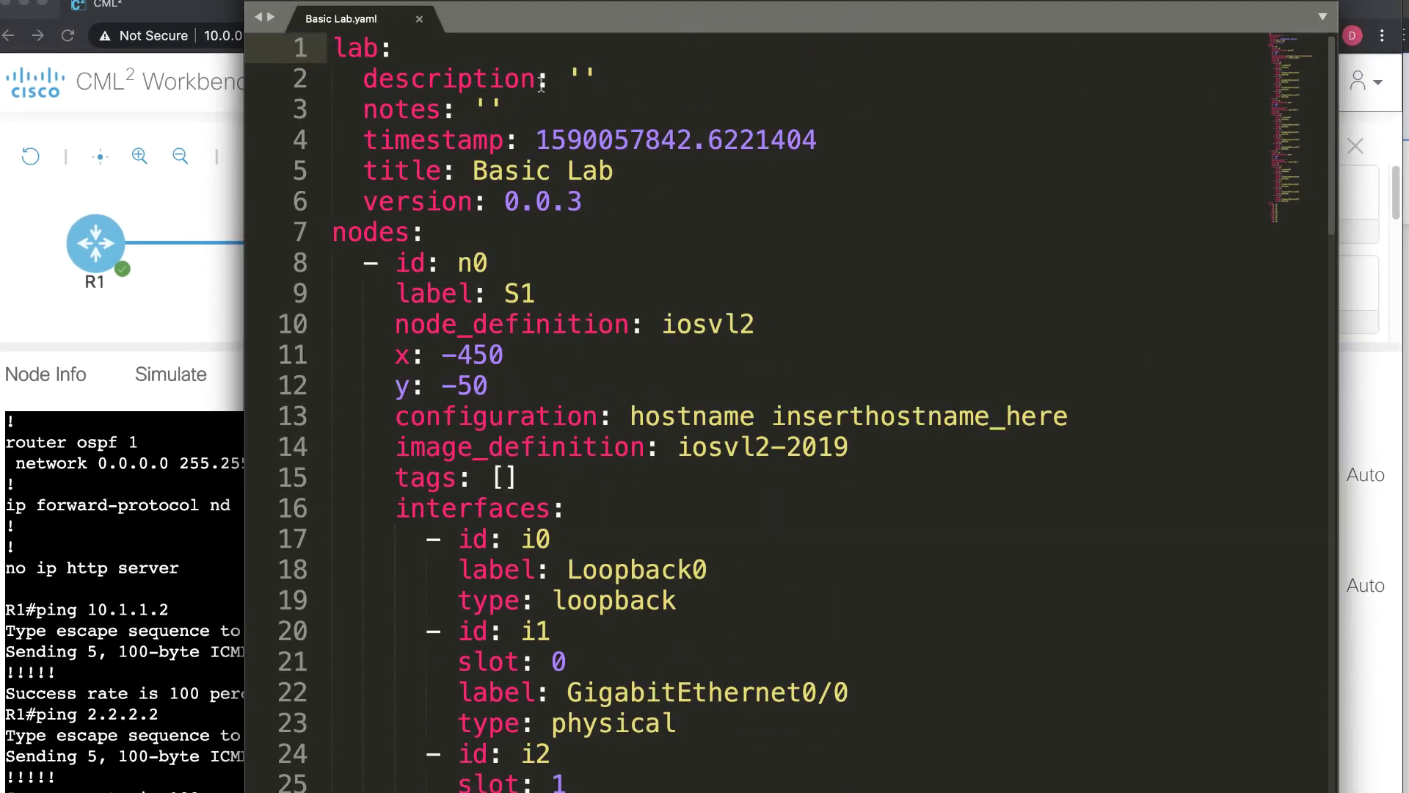
- Examine the lab header and the S1 node's label, node definition and configuration line in Basic Lab.yaml
left_click_drag(334, 44, 774, 332)
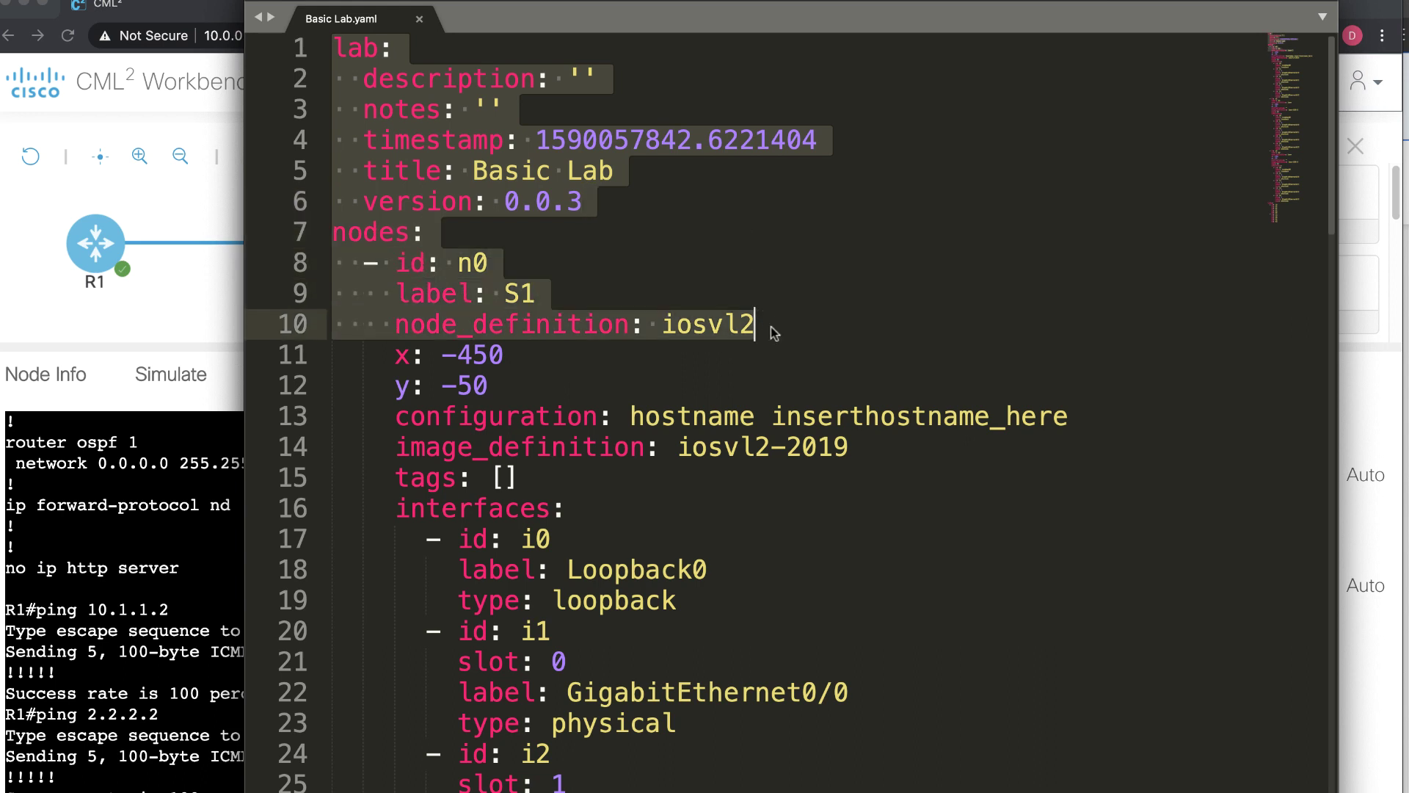
left_click(415, 266)
left_click_drag(379, 293, 874, 332)
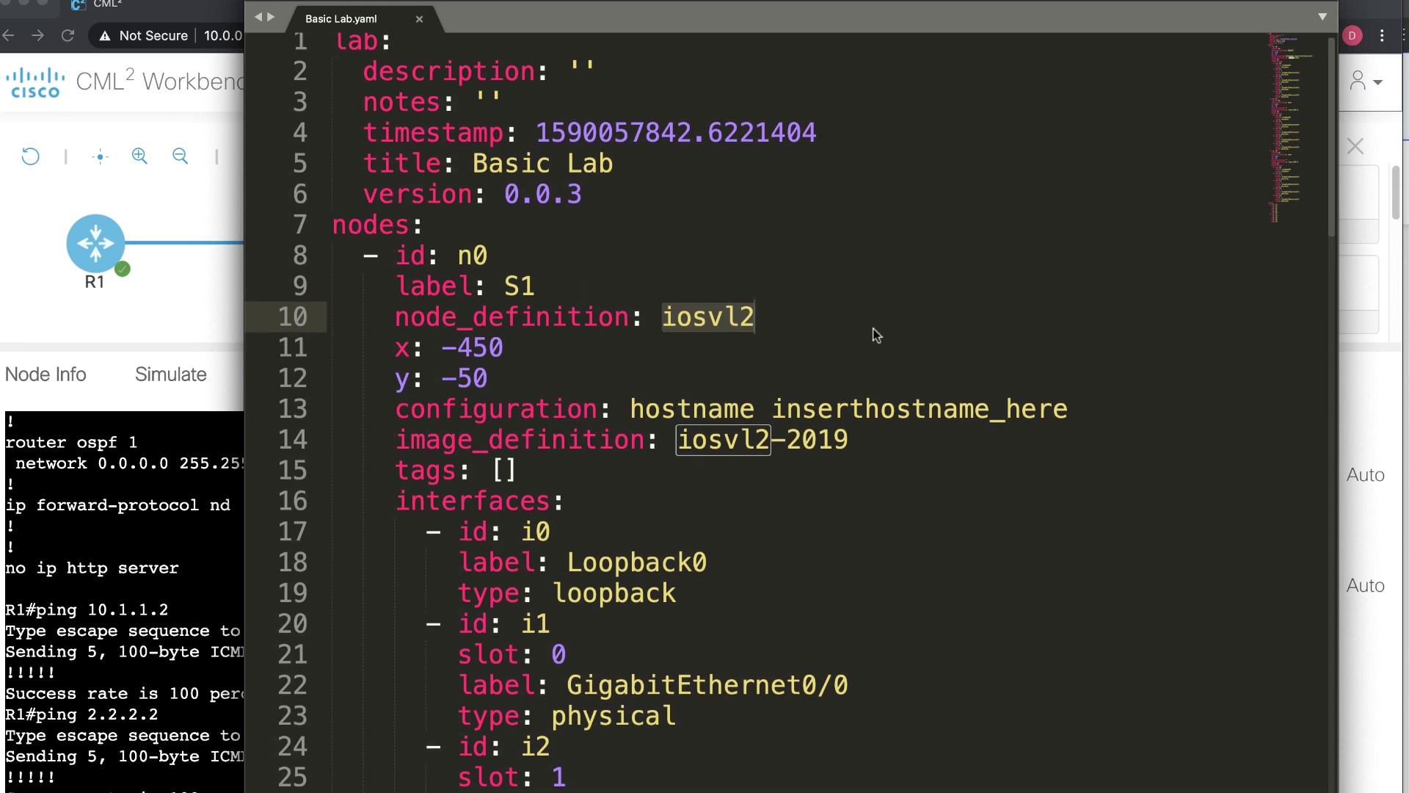
scroll(820, 317, "down", 2)
left_click_drag(631, 272, 1145, 282)
- Switch to the CML Workbench, show the stored configuration of switch S1 and highlight its hostname line
left_click(192, 327)
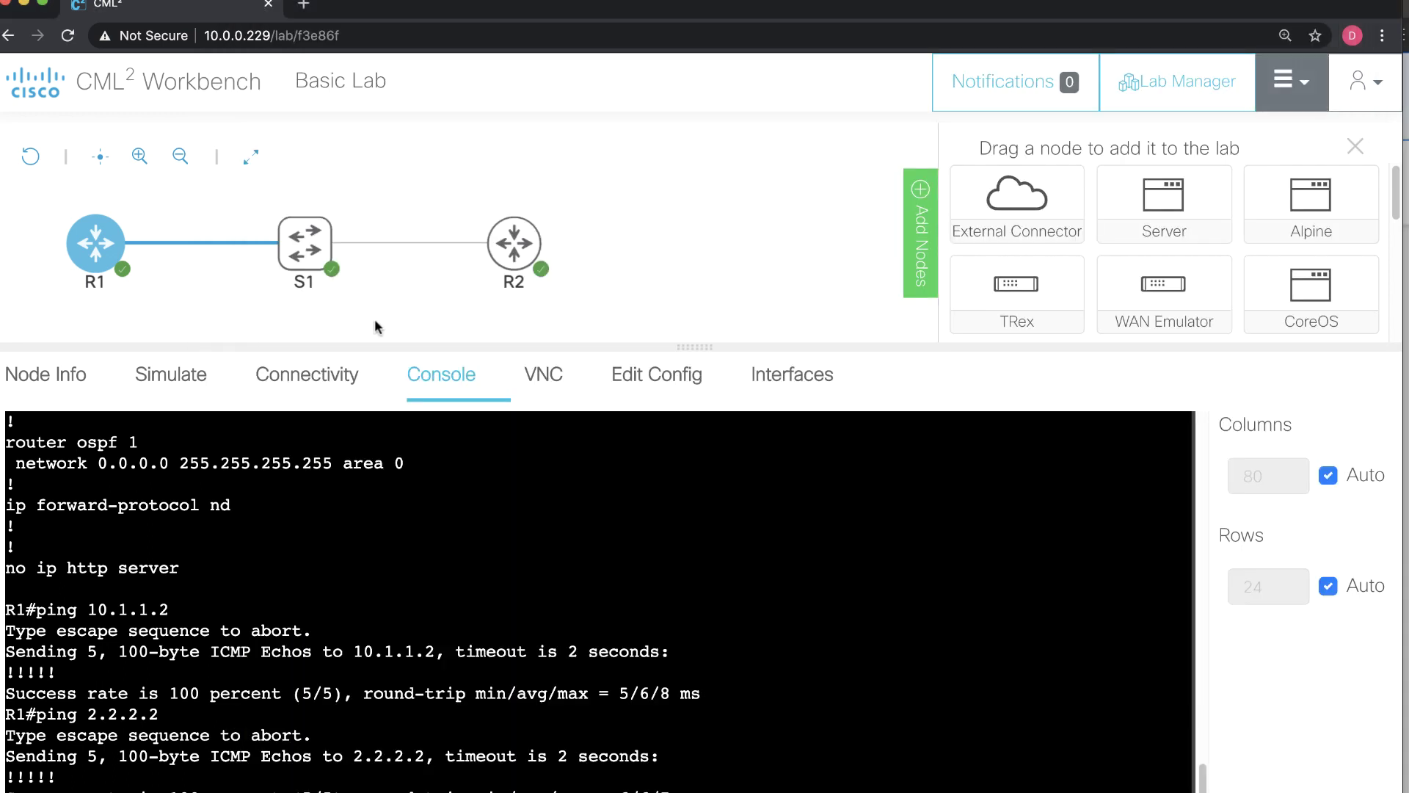
left_click(314, 251)
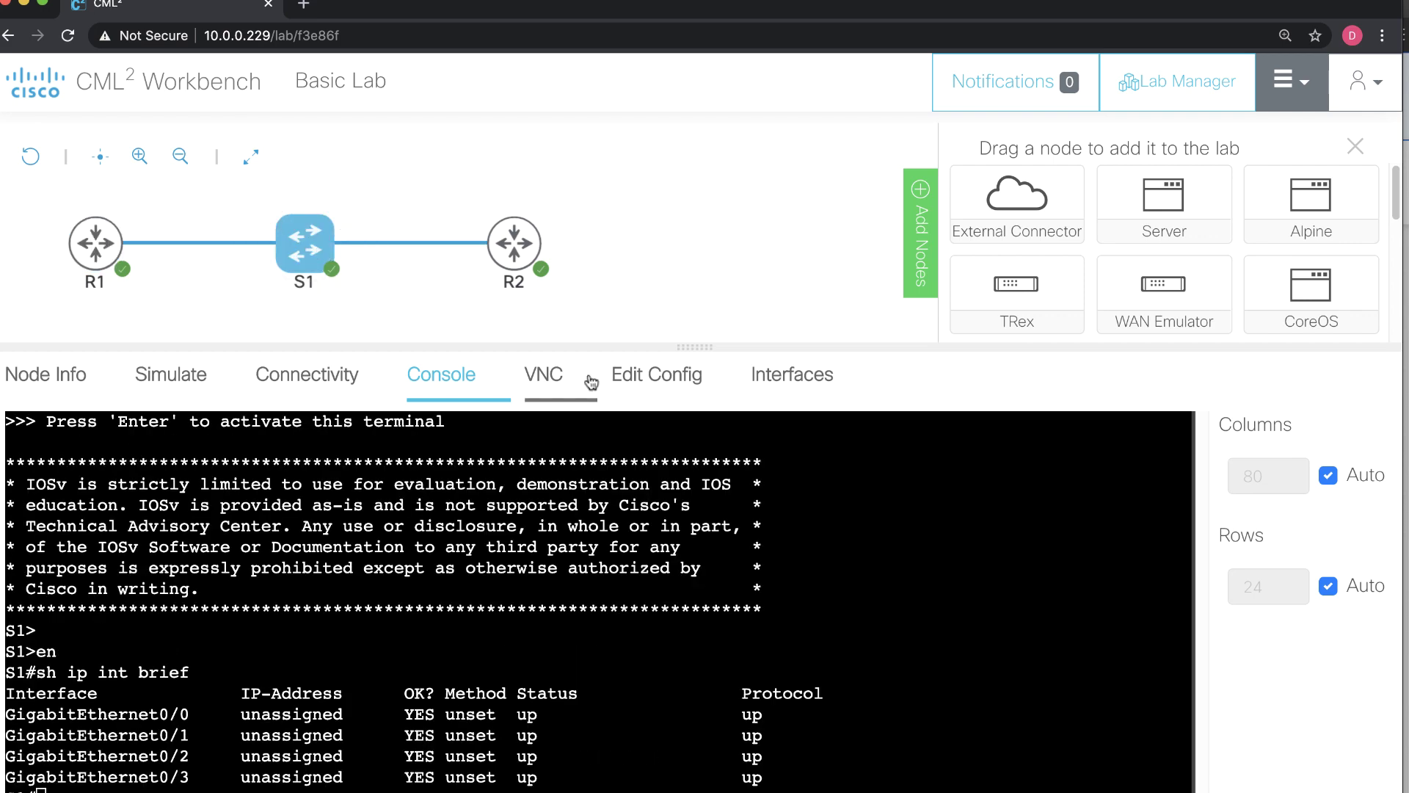
left_click(662, 373)
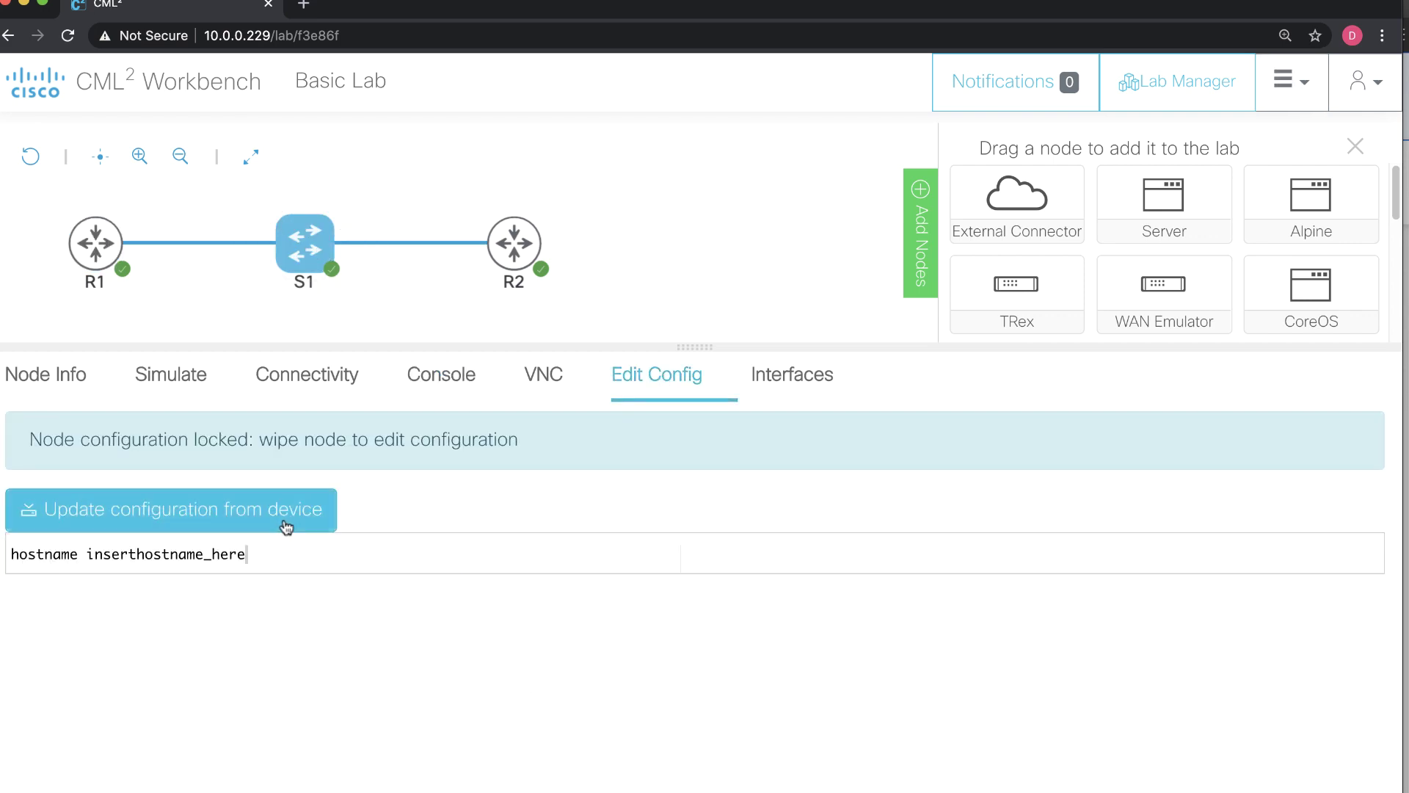
left_click_drag(297, 552, 11, 555)
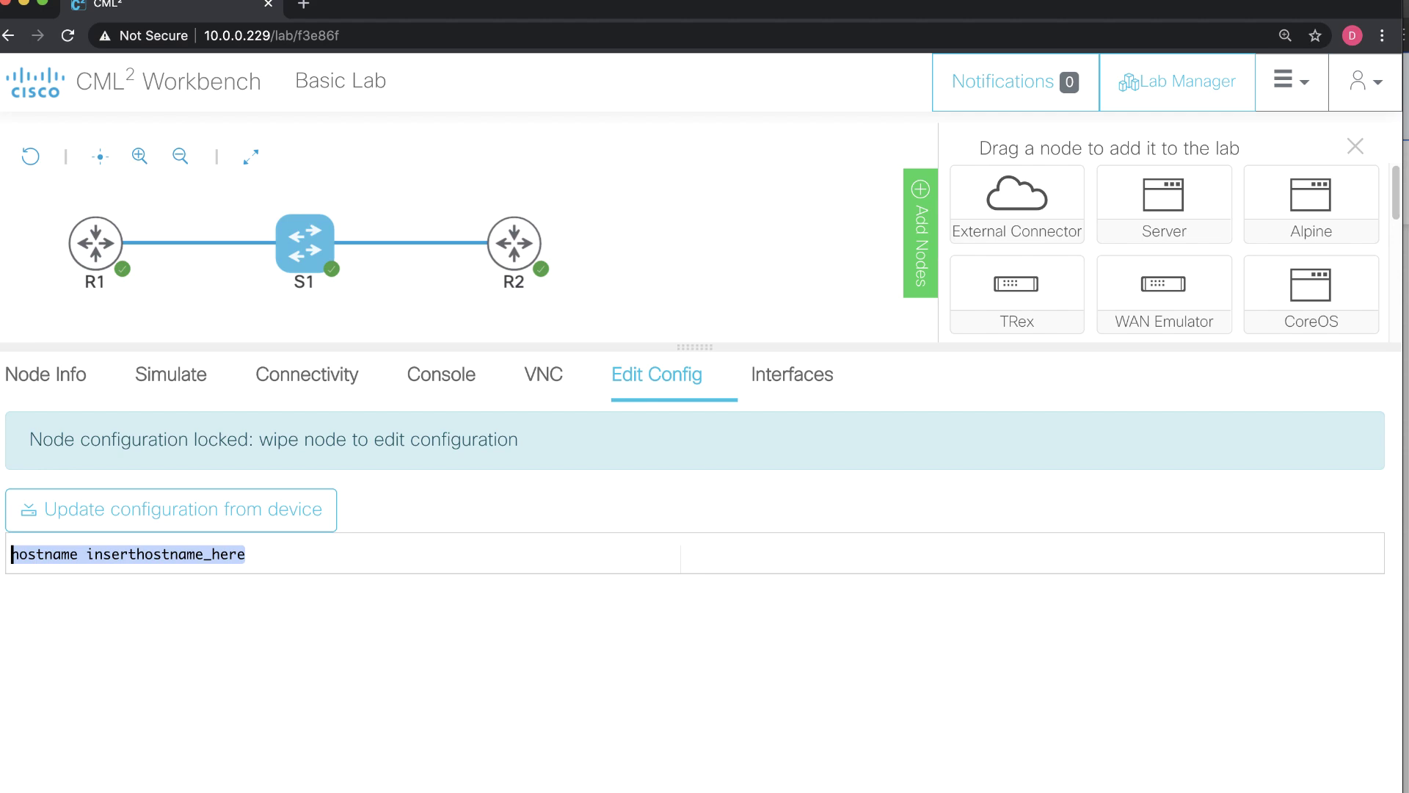
key("super+c")
- Switch to Basic Lab.yaml in the text editor and examine the R1 and R2 node entries, their interfaces and the links section
key("super+Tab")
scroll(793, 411, "down", 10)
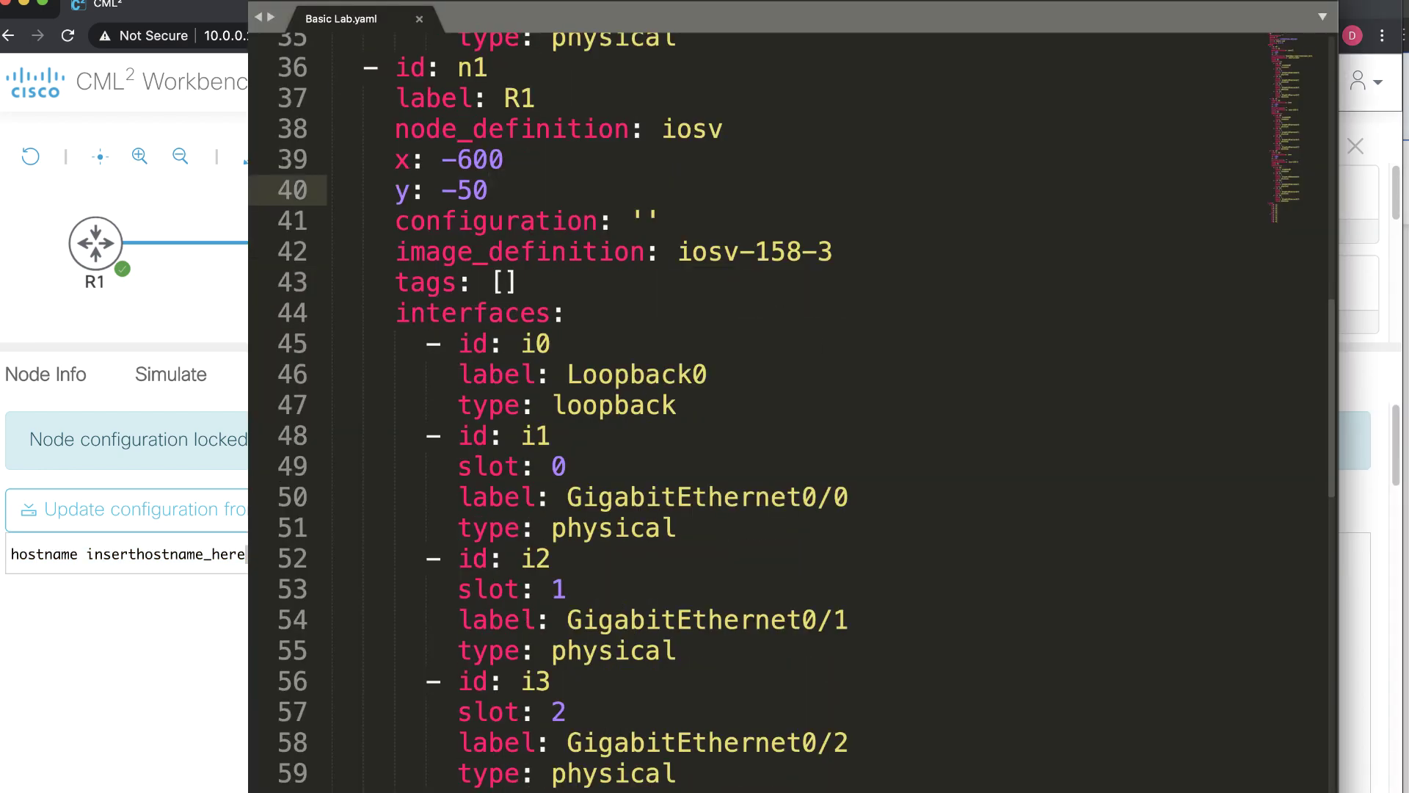
left_click_drag(488, 97, 848, 154)
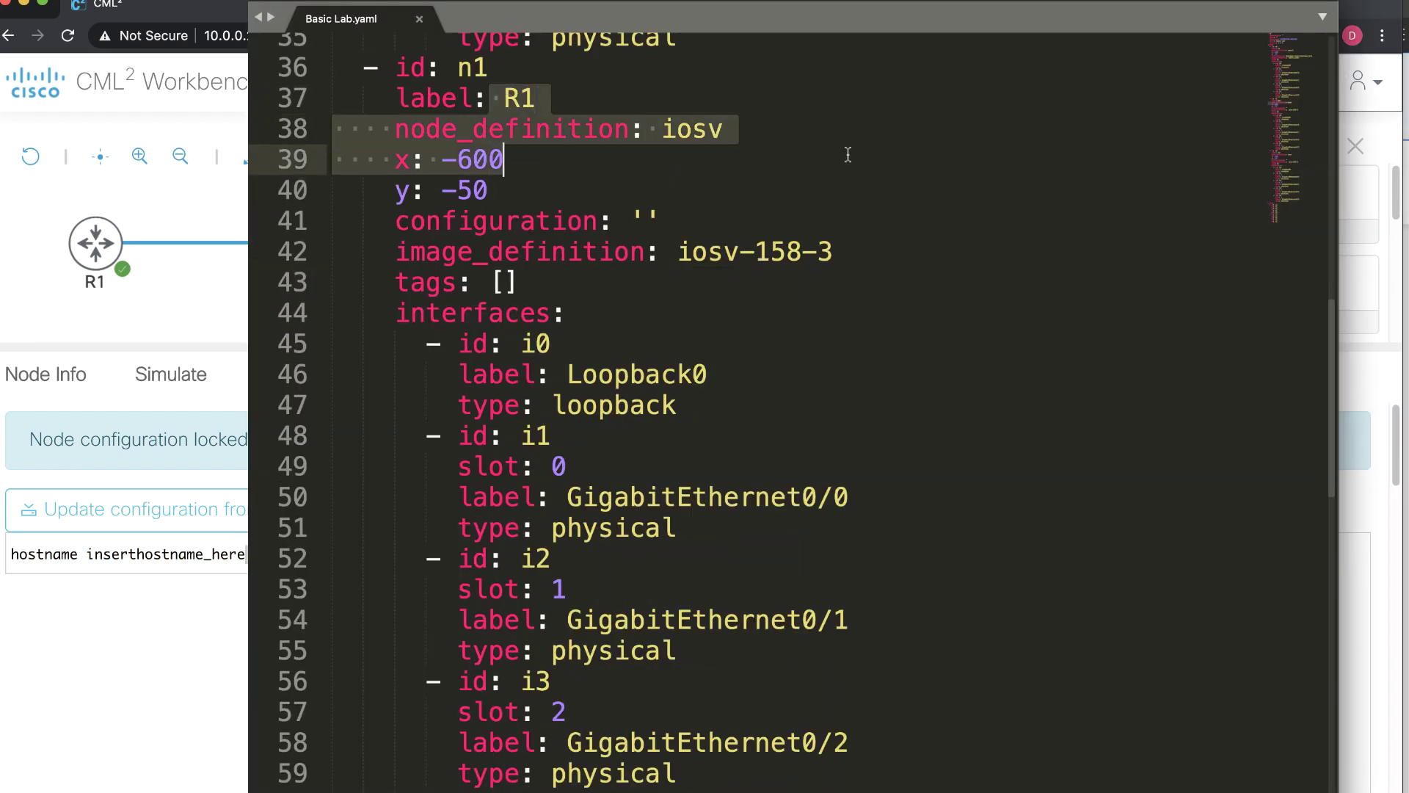
scroll(836, 221, "down", 5)
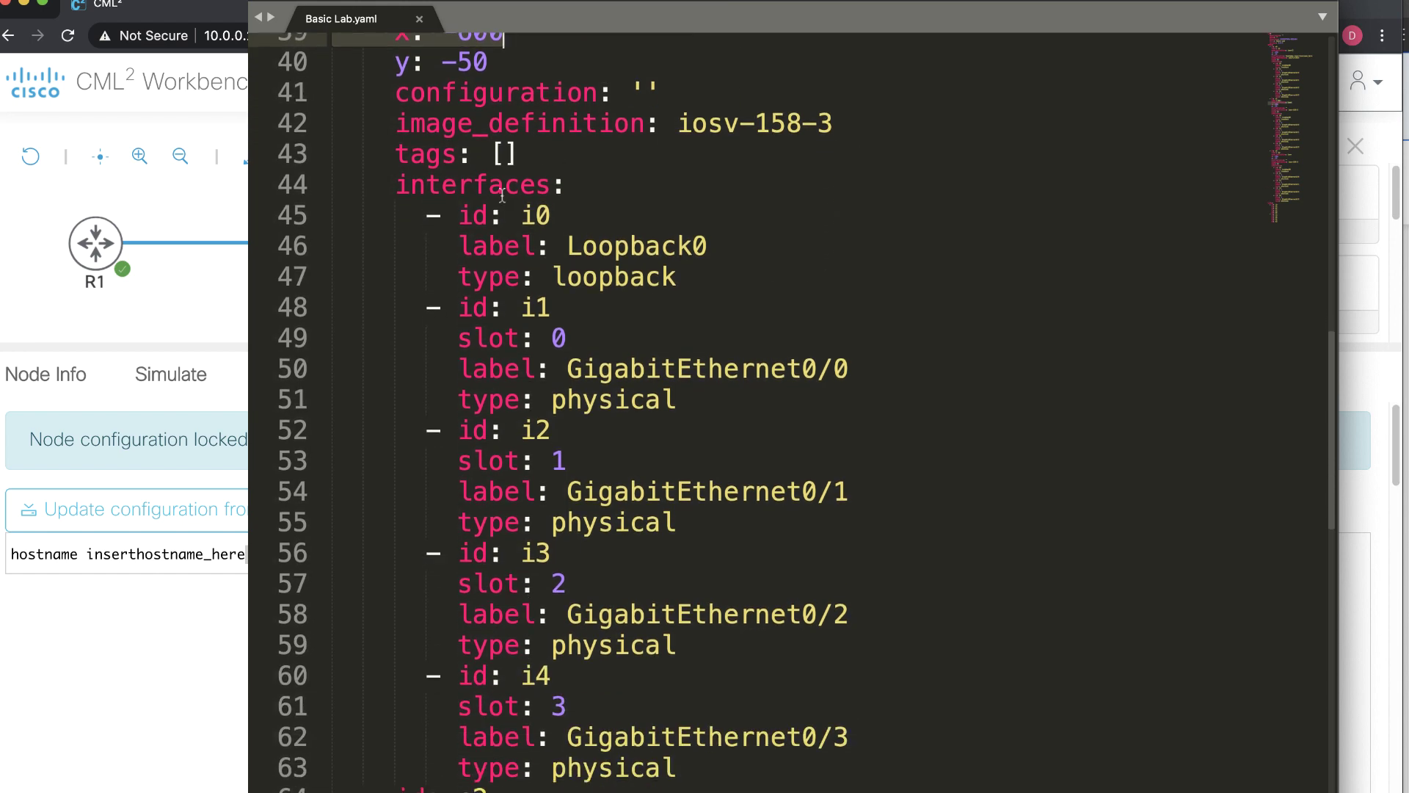
left_click_drag(459, 216, 879, 427)
scroll(837, 360, "down", 10)
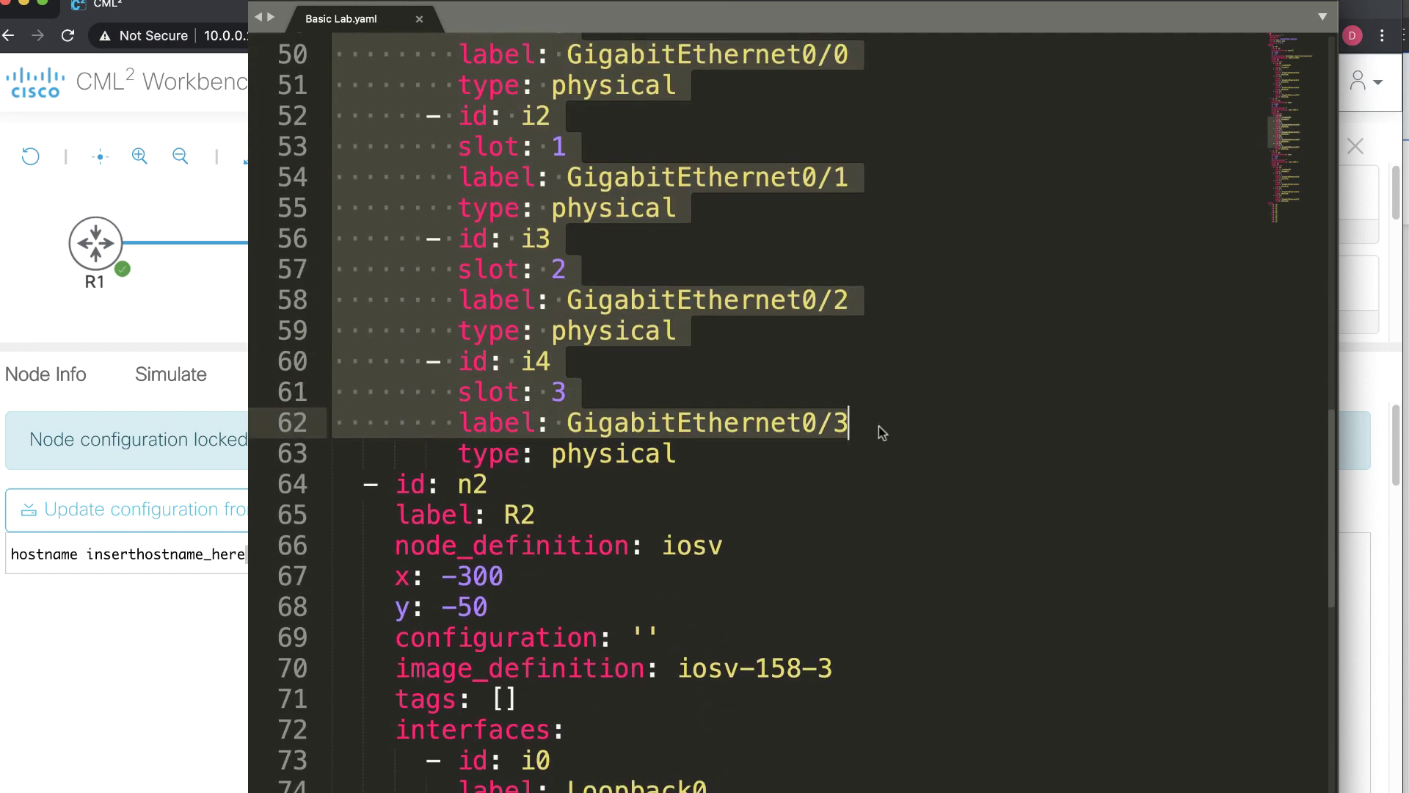
scroll(879, 425, "down", 15)
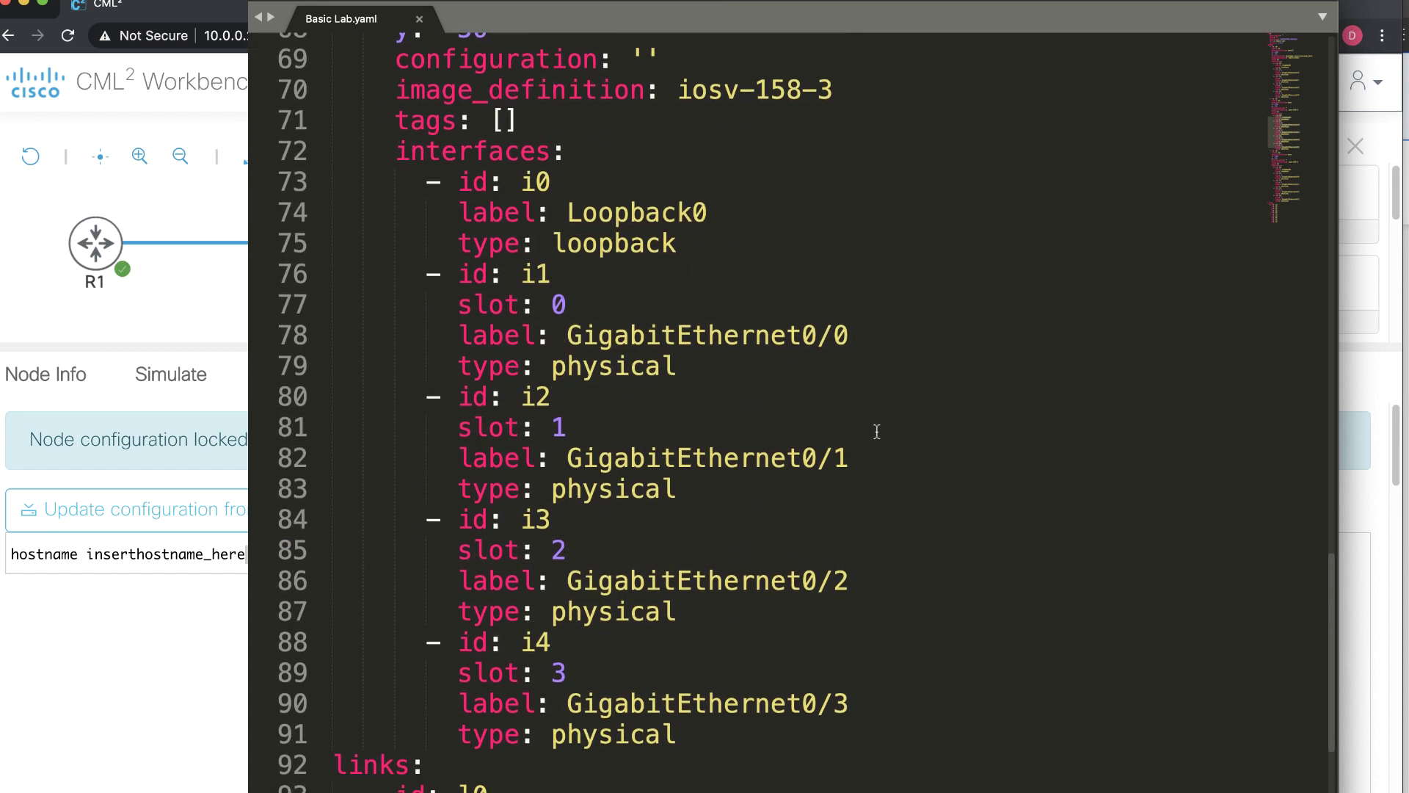
scroll(877, 432, "up", 8)
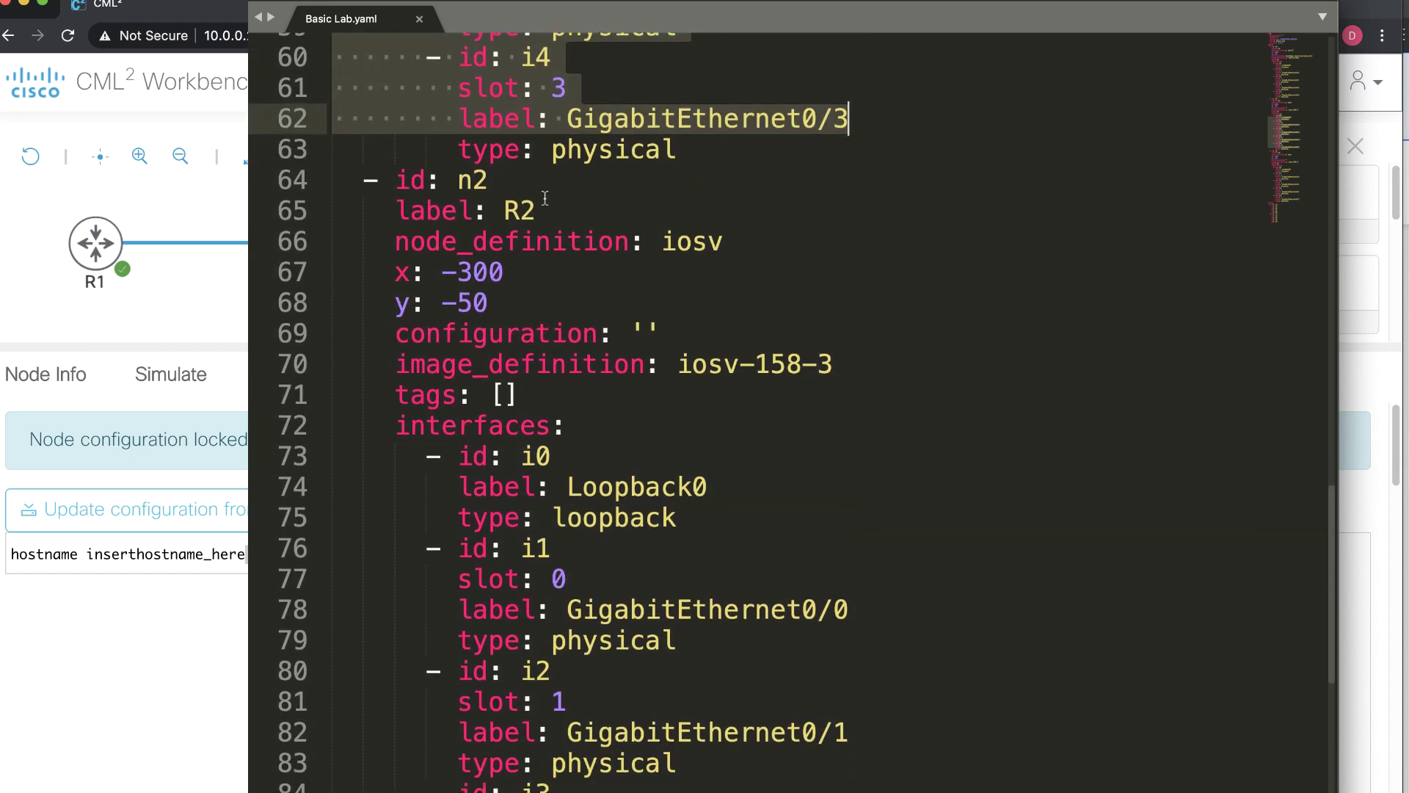
left_click_drag(384, 205, 579, 213)
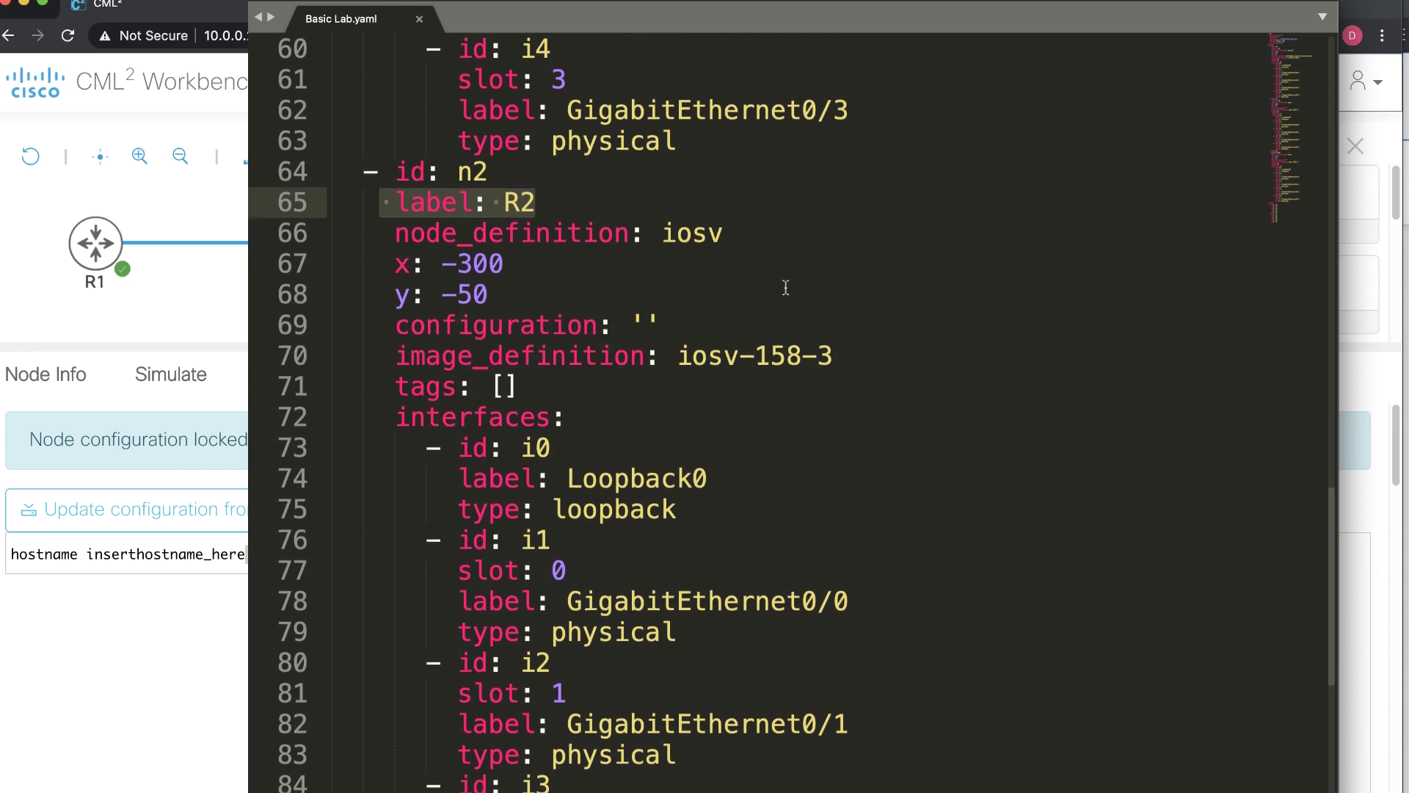
scroll(786, 294, "down", 6)
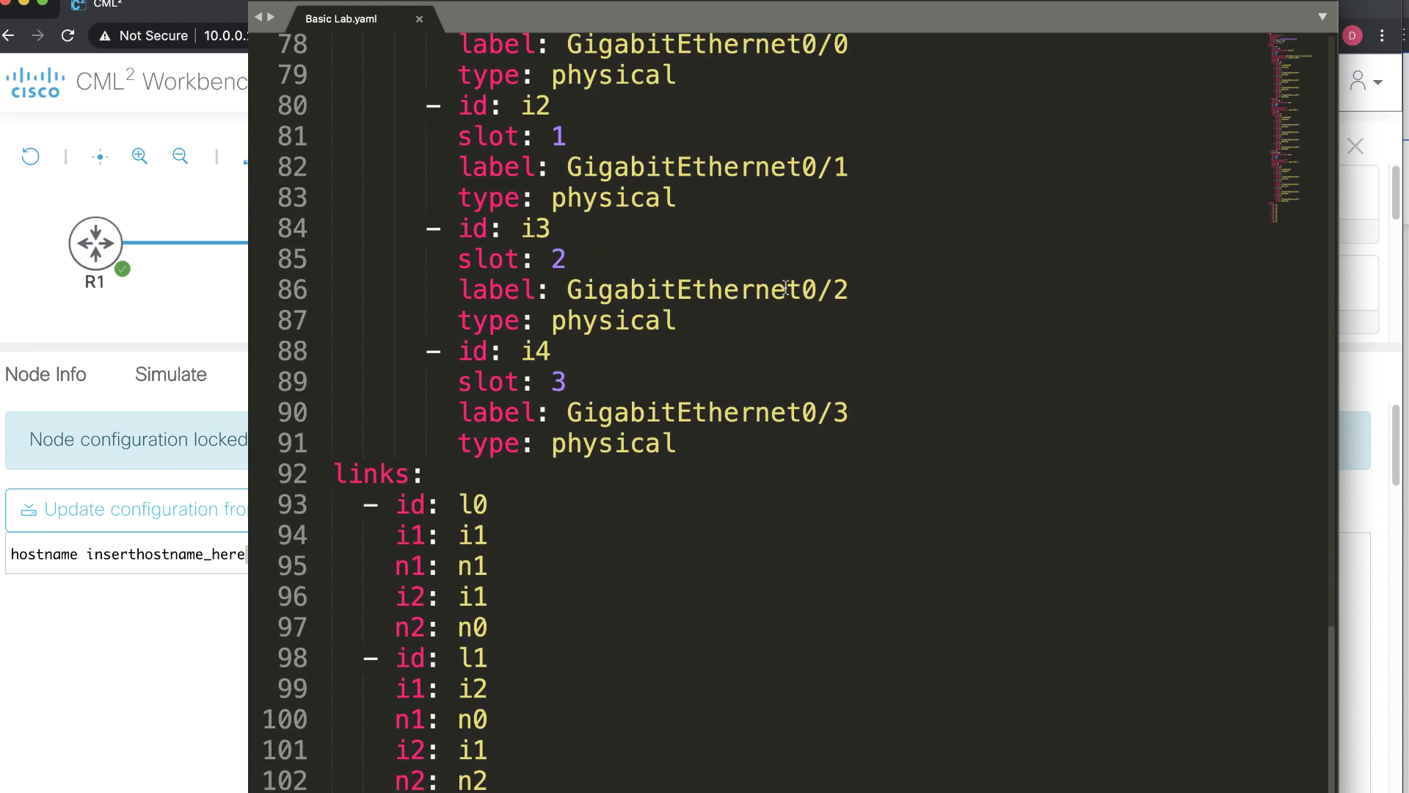
- Switch to CML, import Basic Lab.yaml from the Downloads folder as a new lab and open the uploaded lab
key("super+Tab")
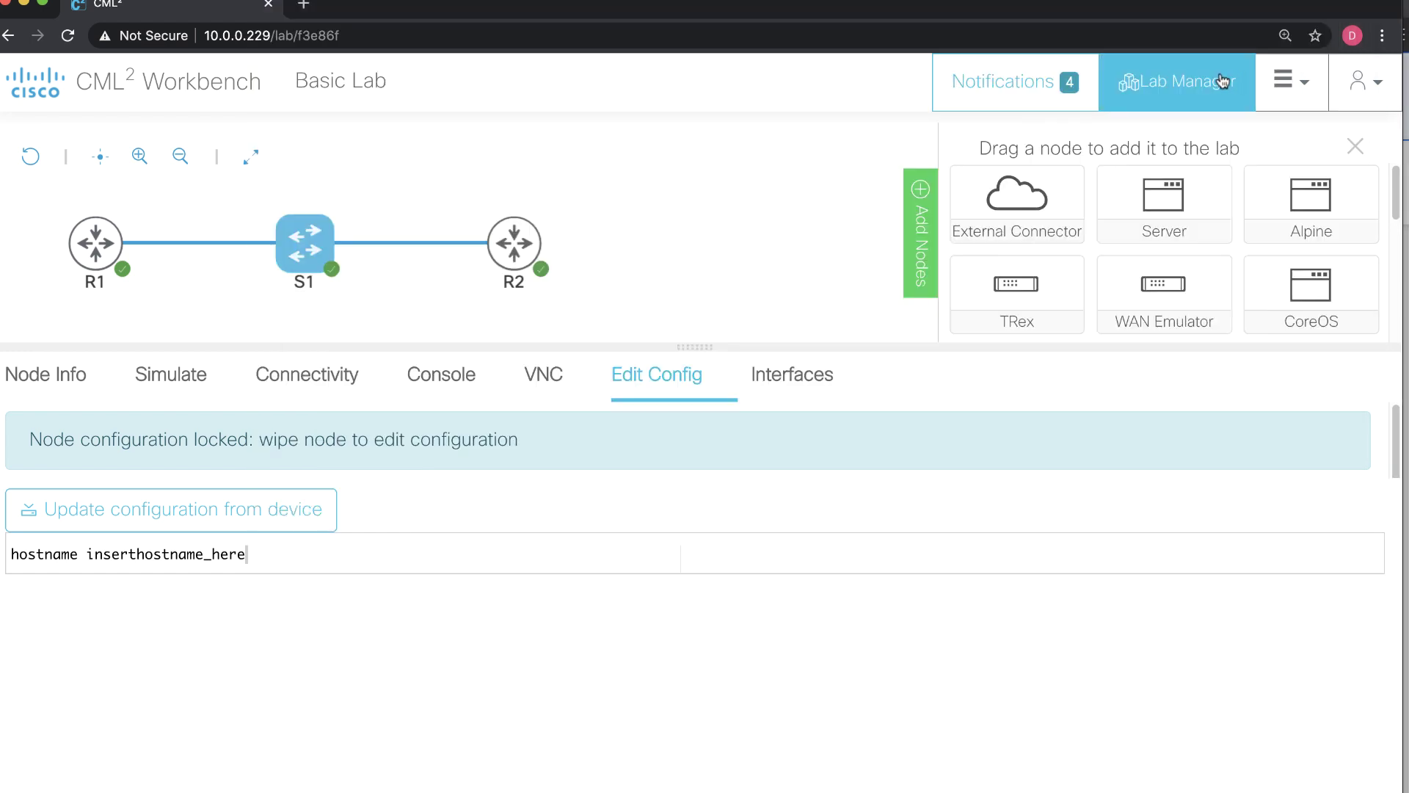
left_click(1127, 83)
left_click(1134, 84)
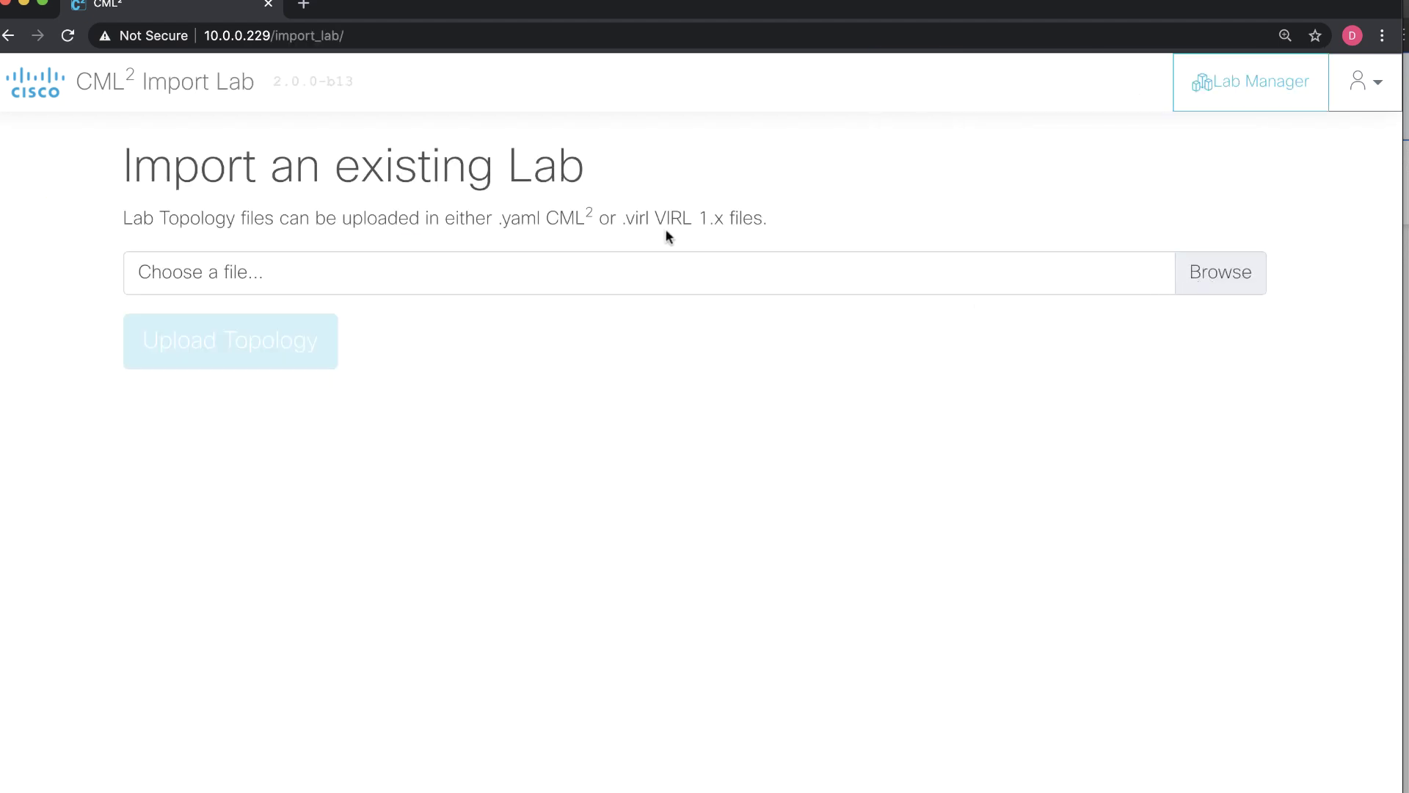
left_click(1183, 269)
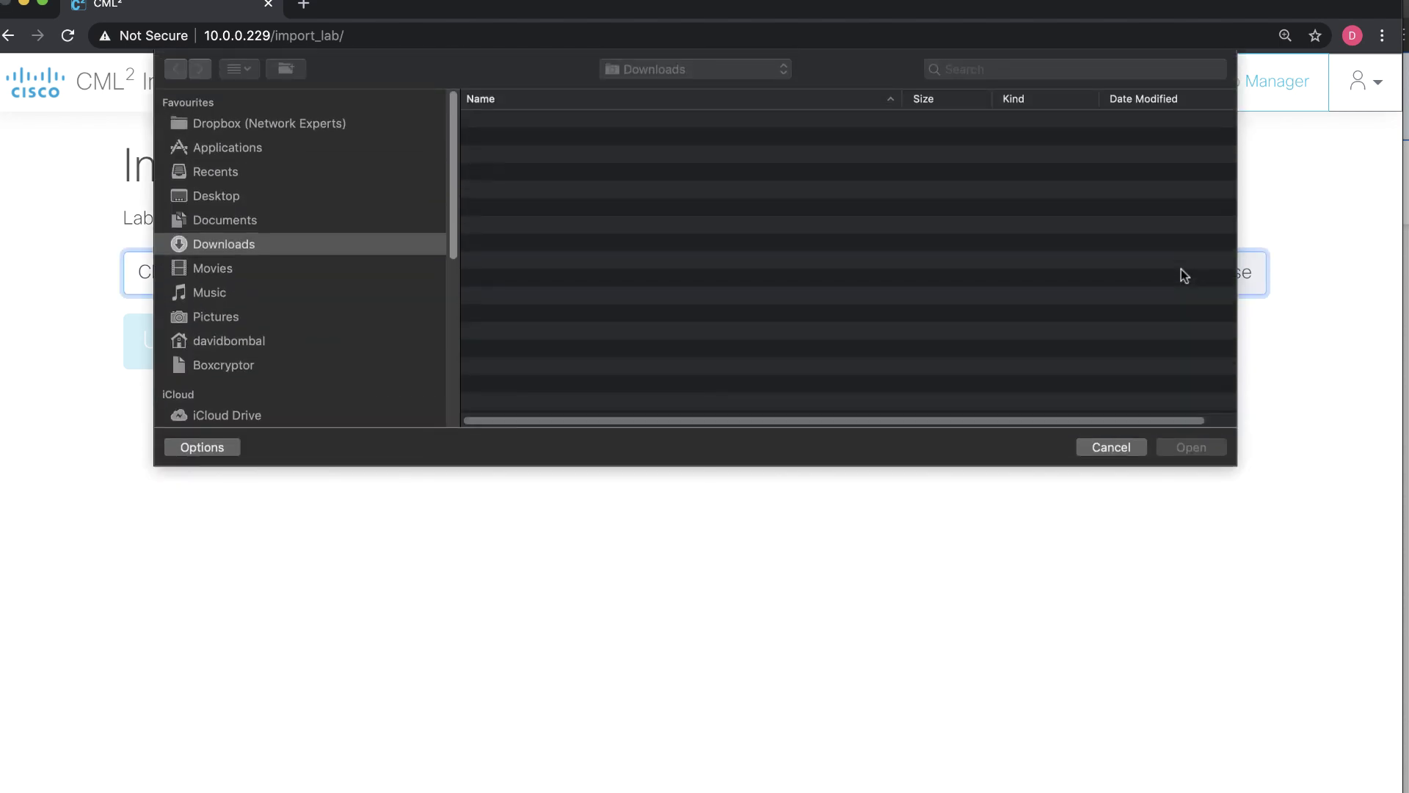
left_click(1143, 98)
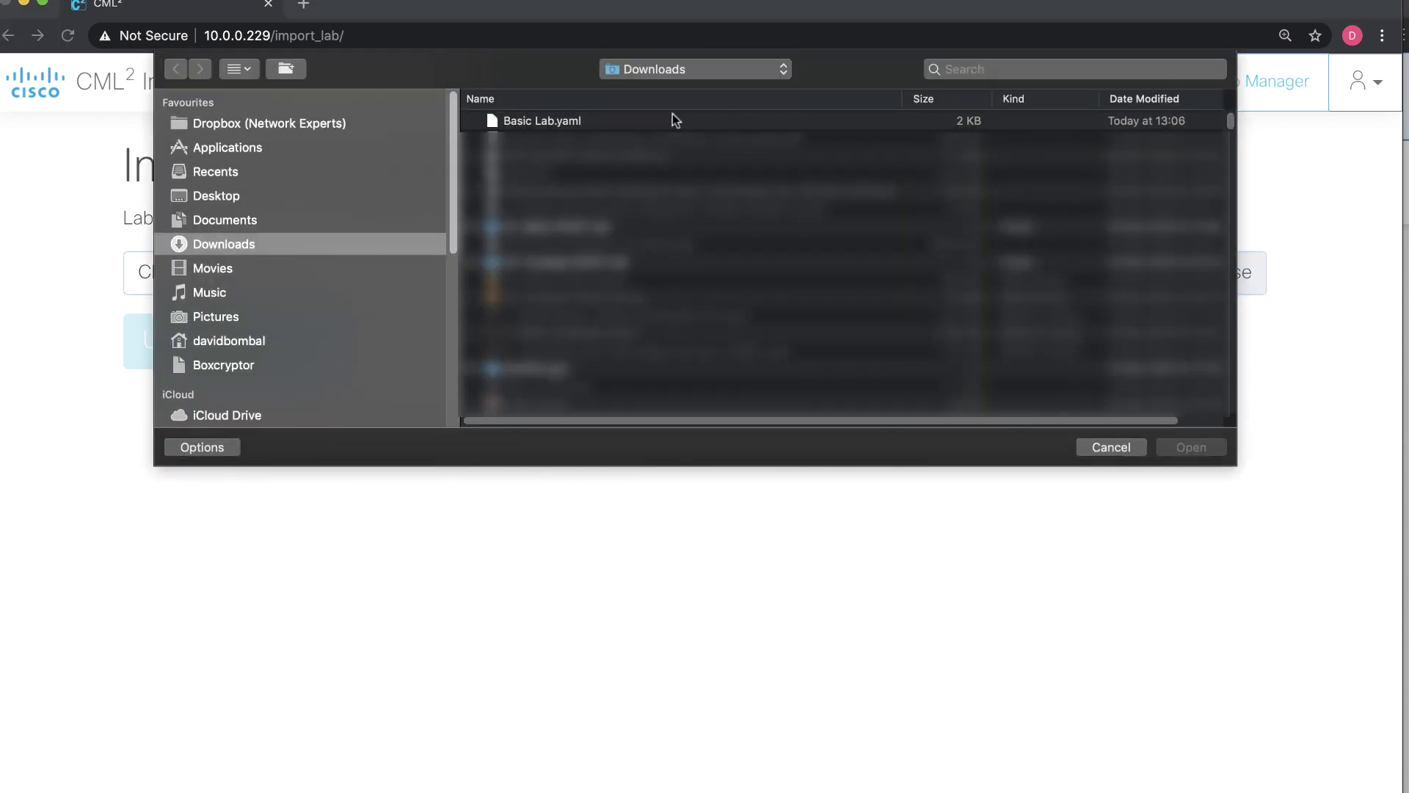
left_click(635, 122)
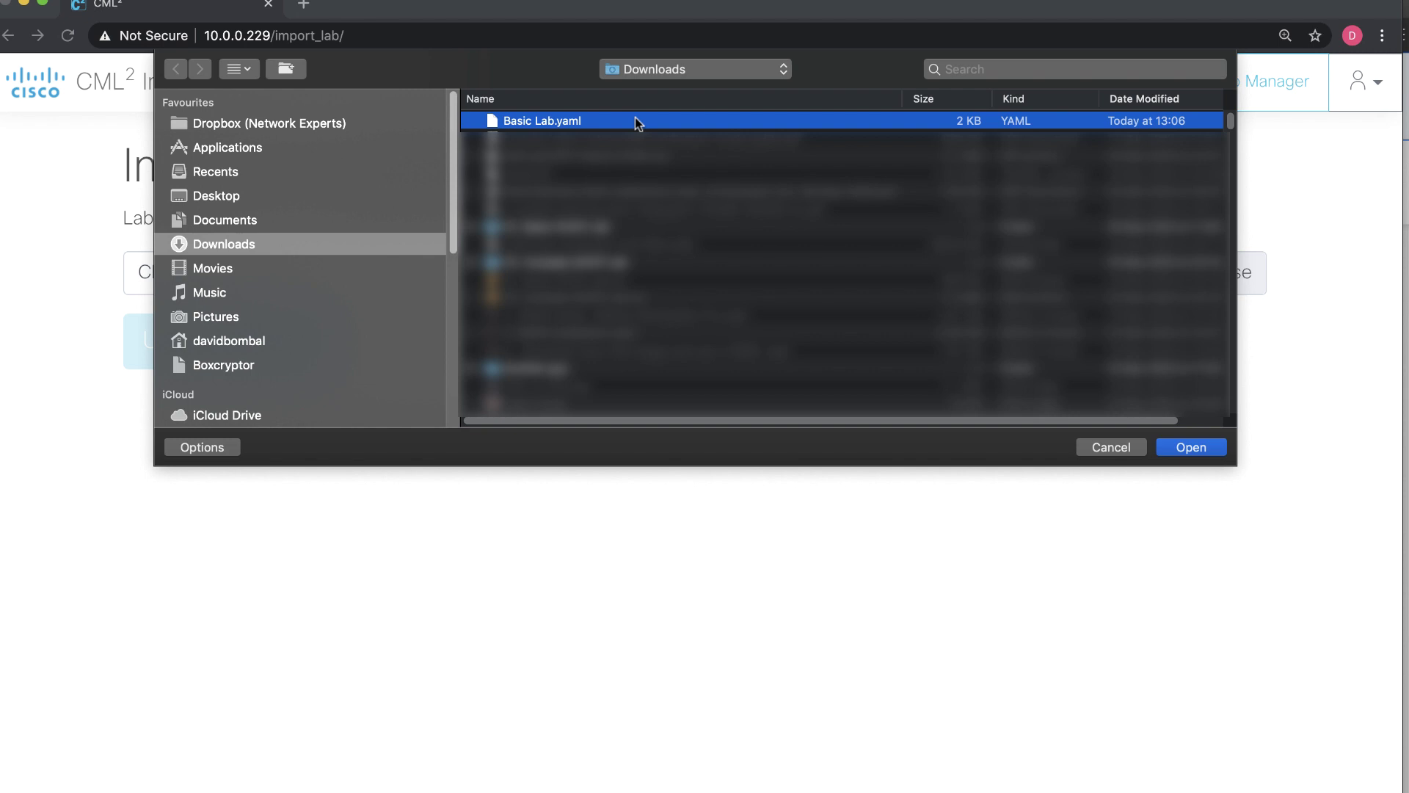
double_click(635, 120)
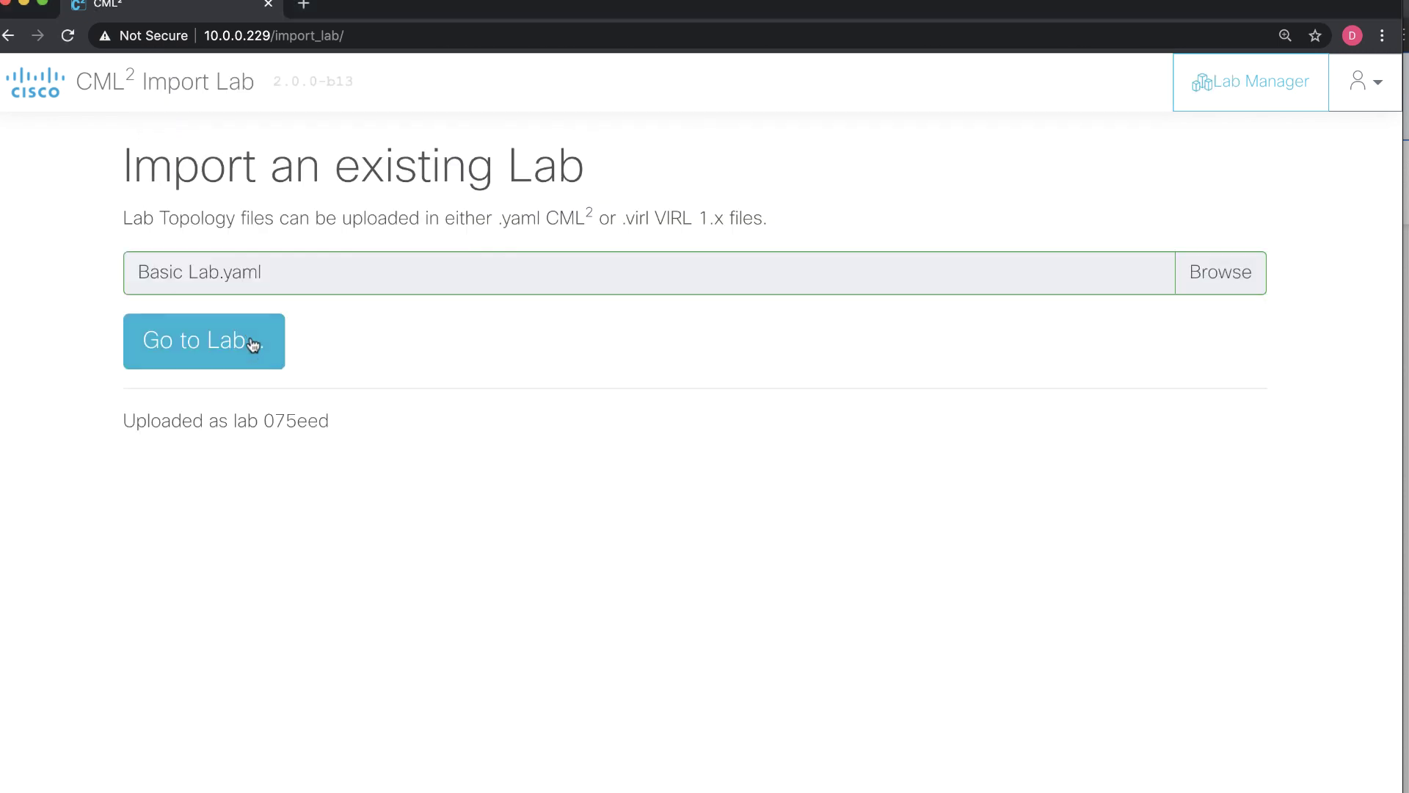
left_click(254, 345)
left_click_drag(1055, 224, 695, 236)
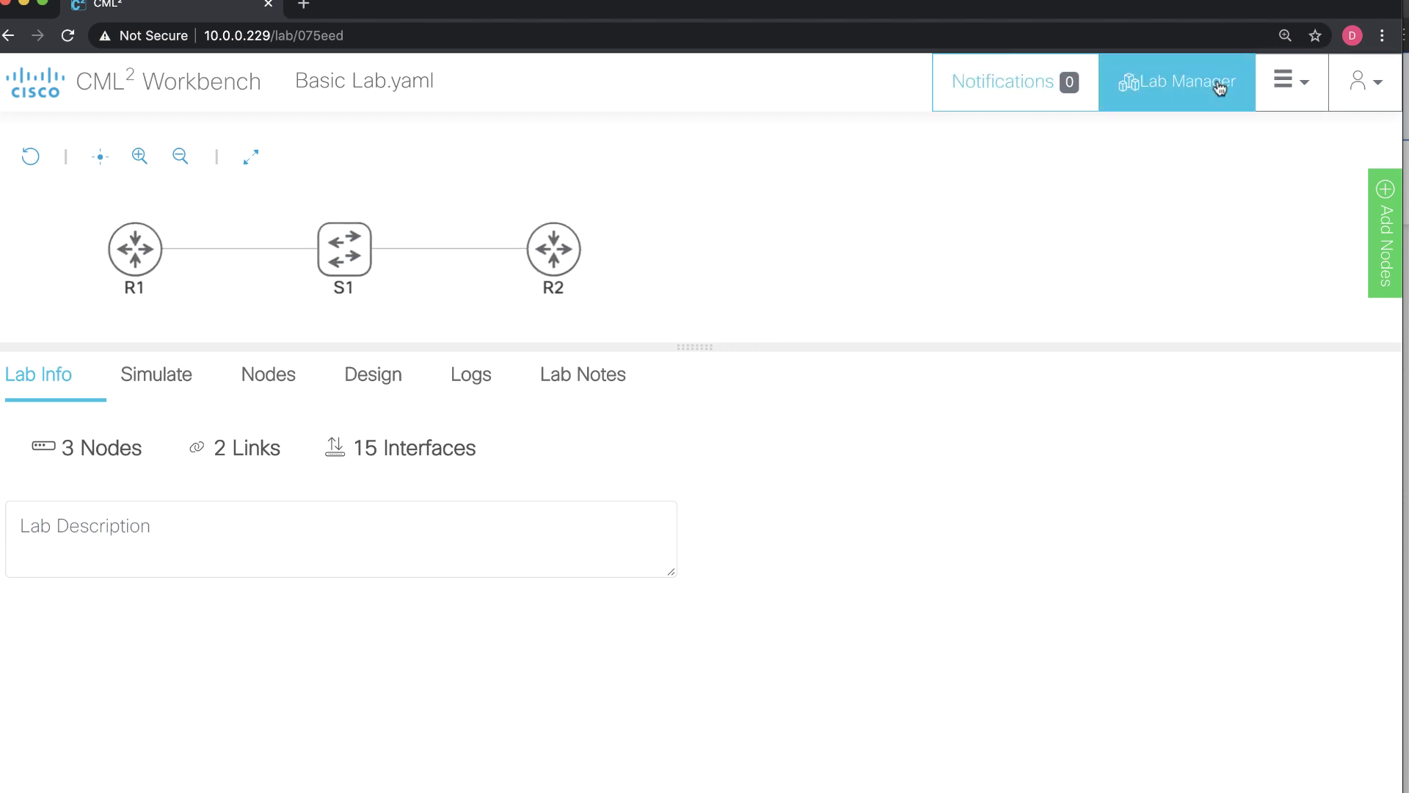
- Start the imported Basic Lab.yaml lab from the Lab Manager and open its topology
left_click(1177, 87)
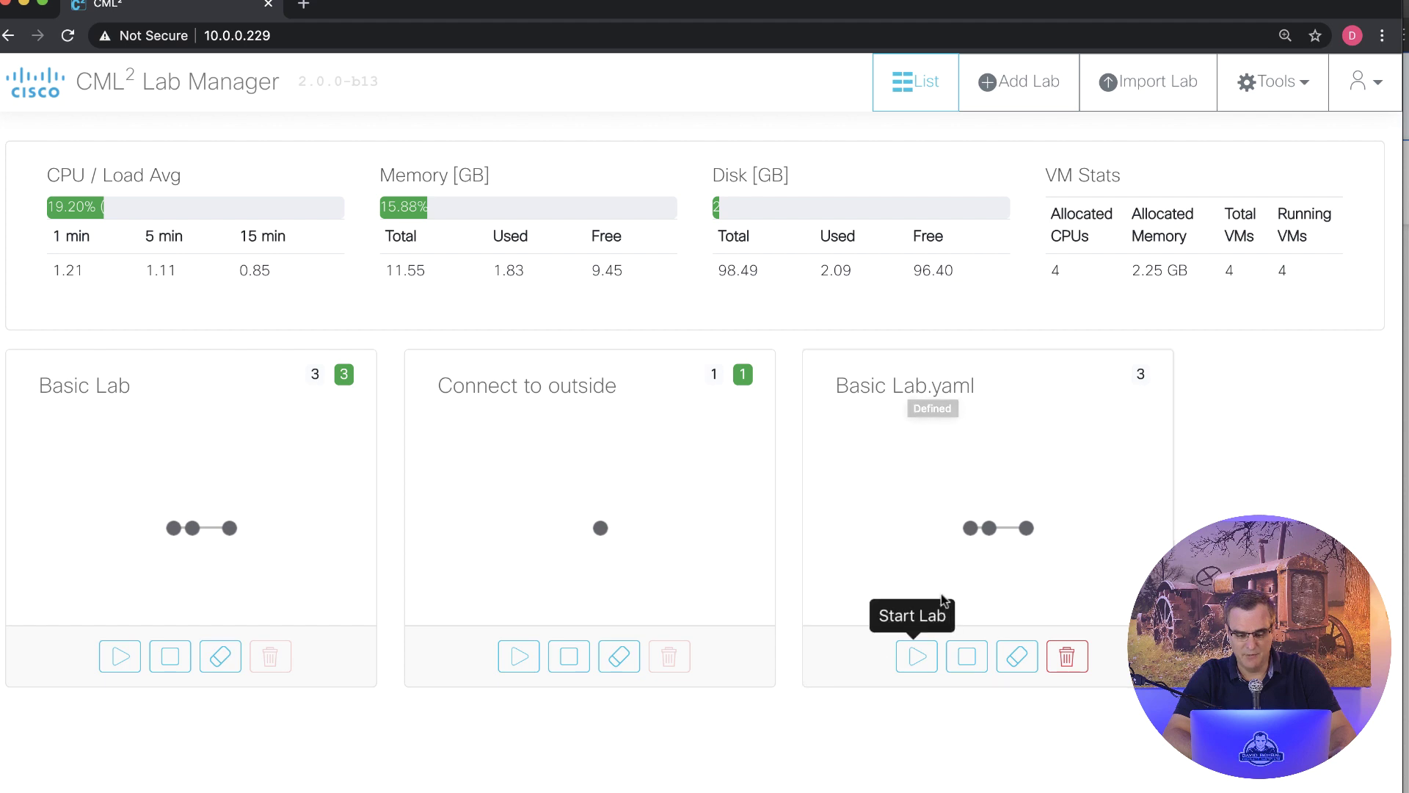
left_click(917, 656)
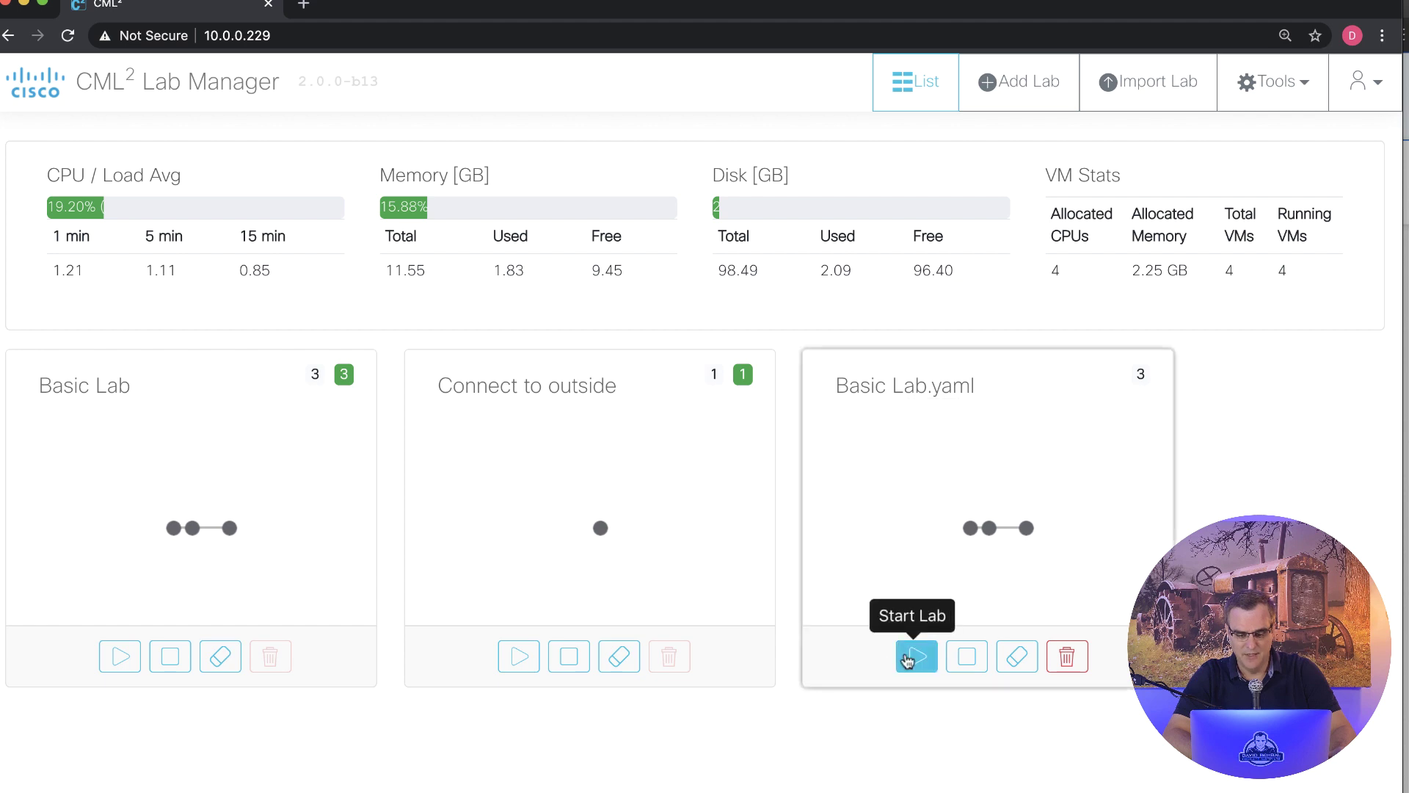
left_click(962, 471)
left_click(718, 299)
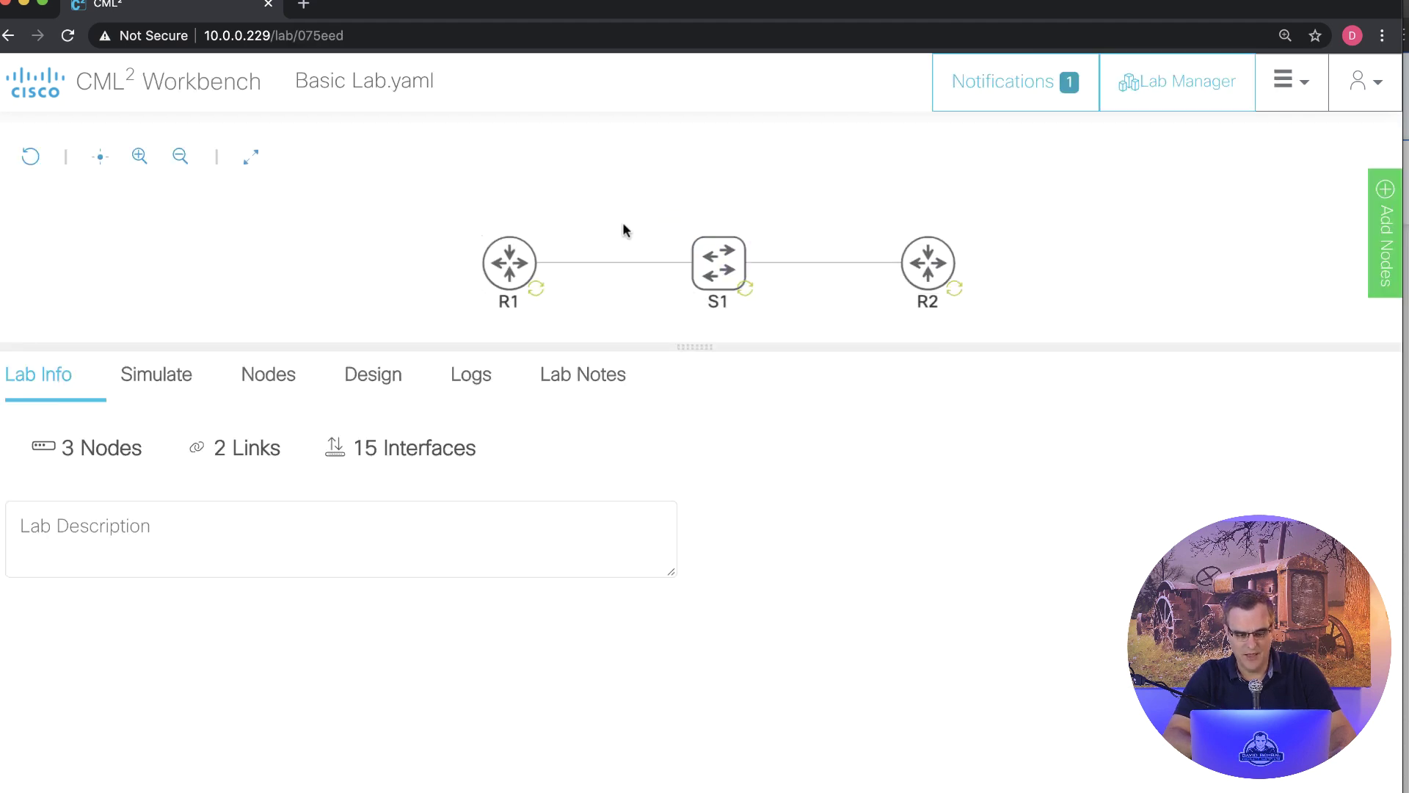
- Check the nodes' startup status in the imported topology and open the console terminal of switch S1
left_click_drag(624, 227, 183, 215)
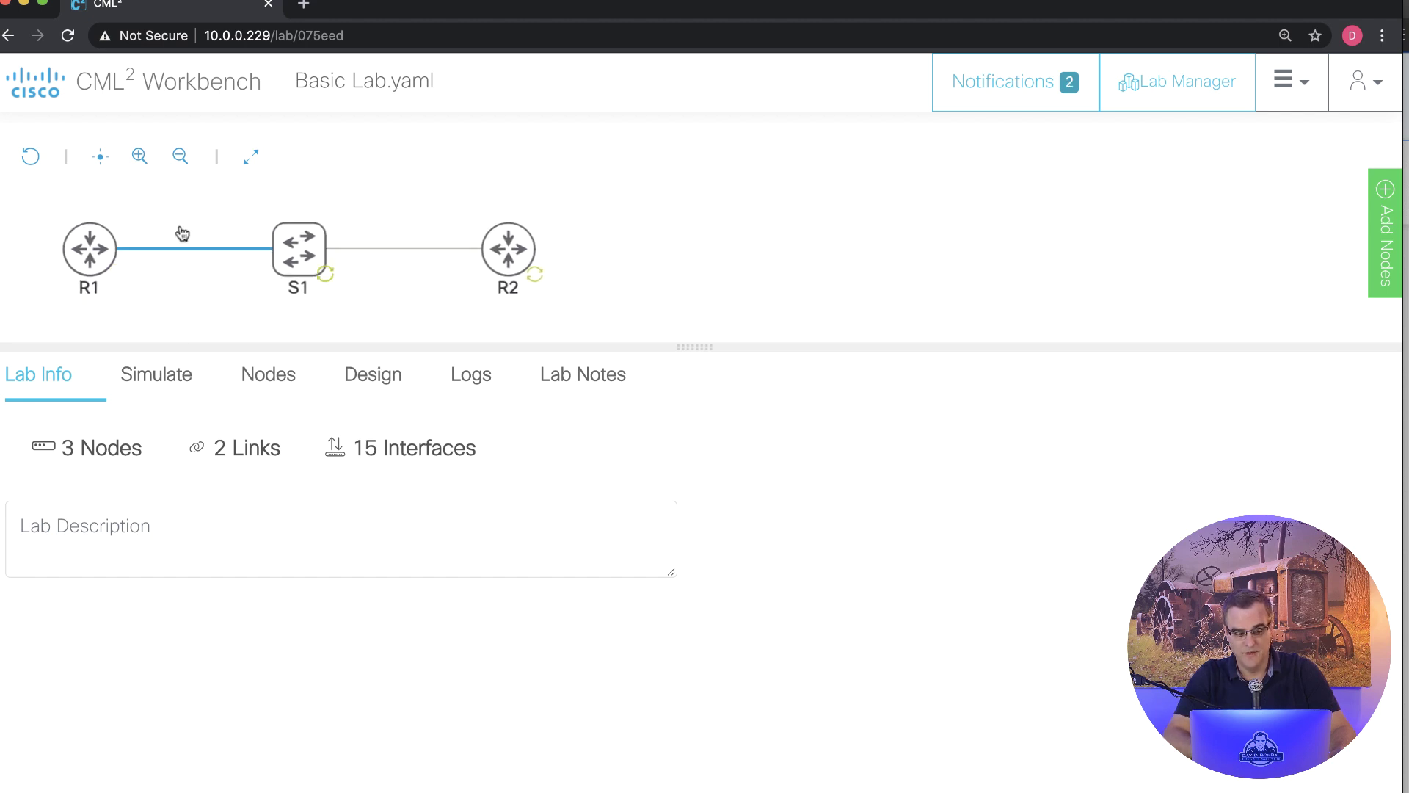
left_click(507, 284)
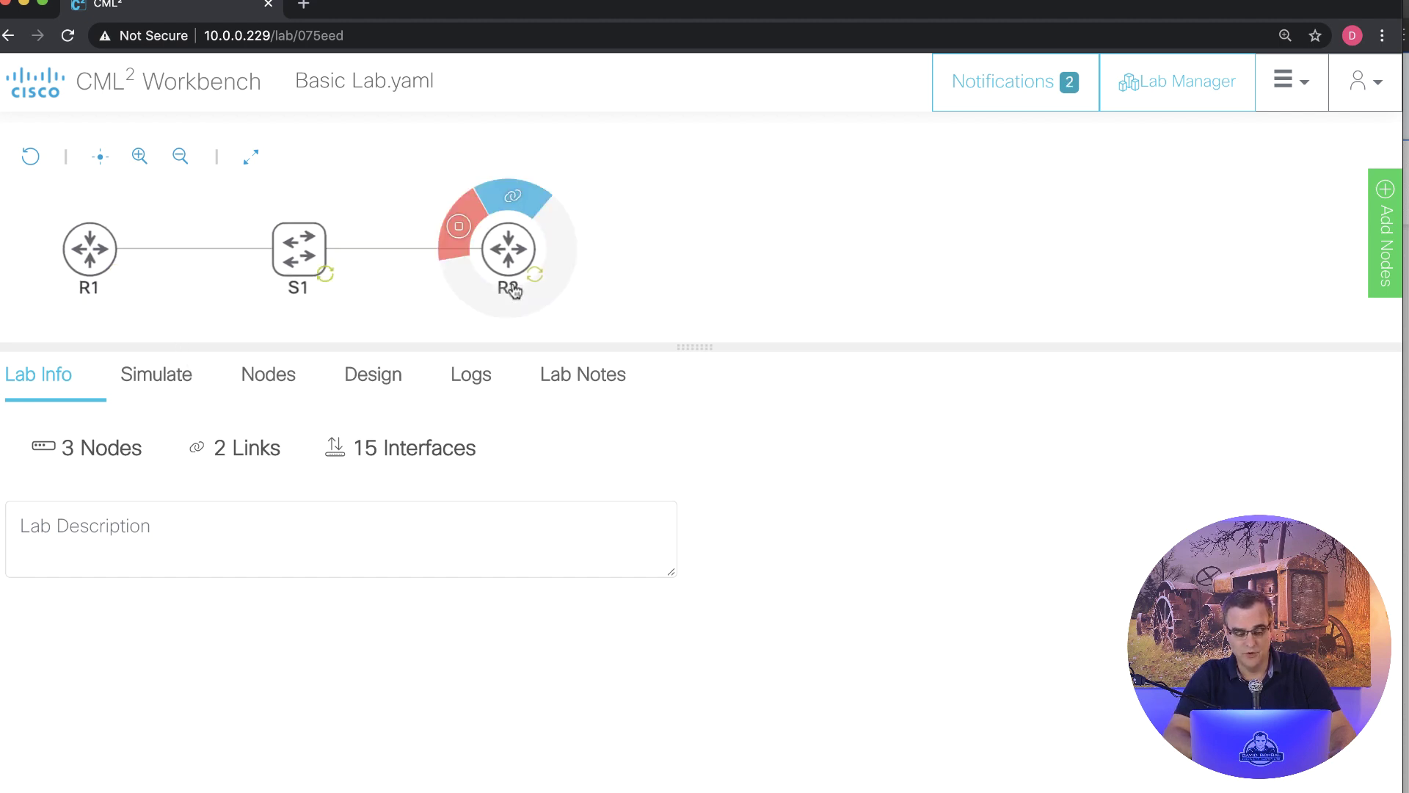
left_click(543, 323)
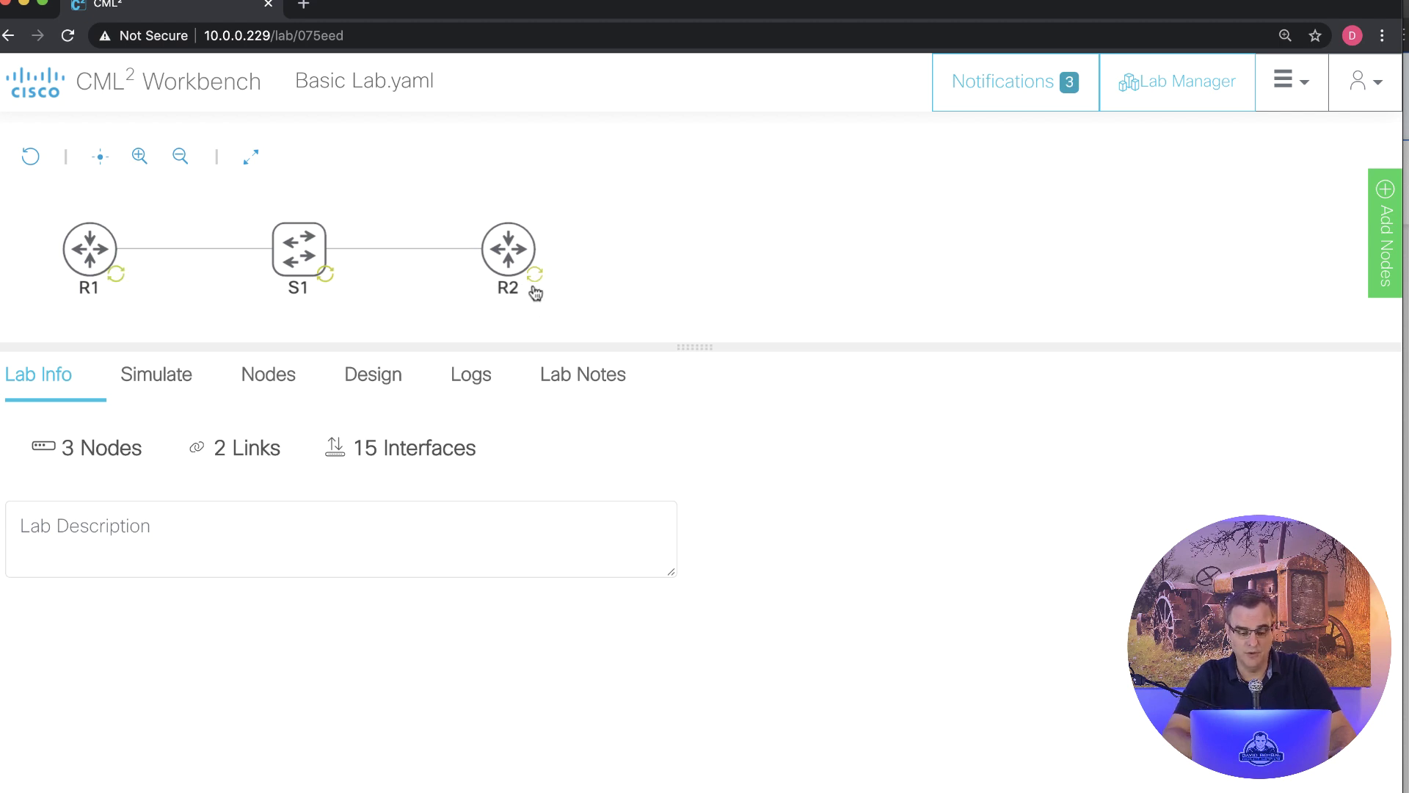
left_click(534, 289)
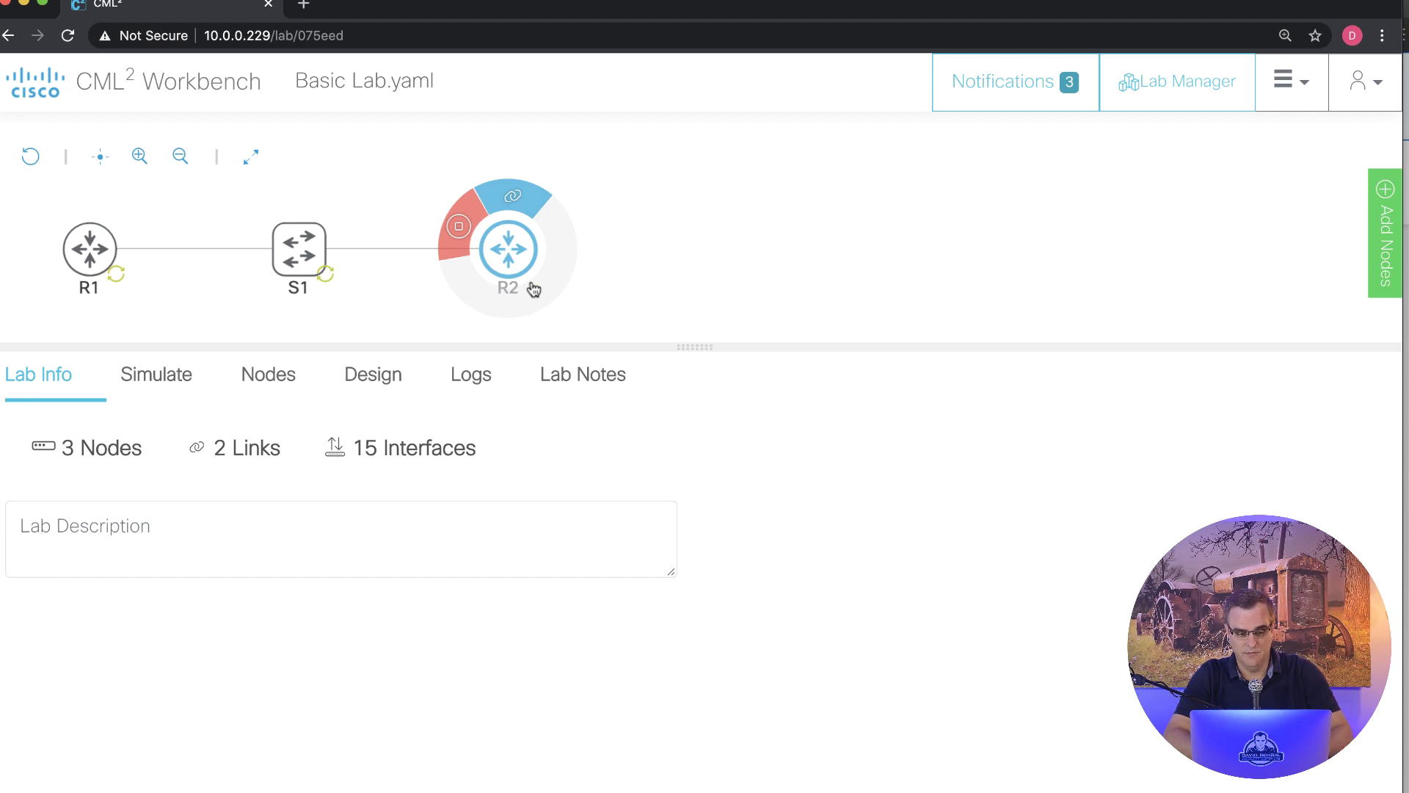
left_click(282, 247)
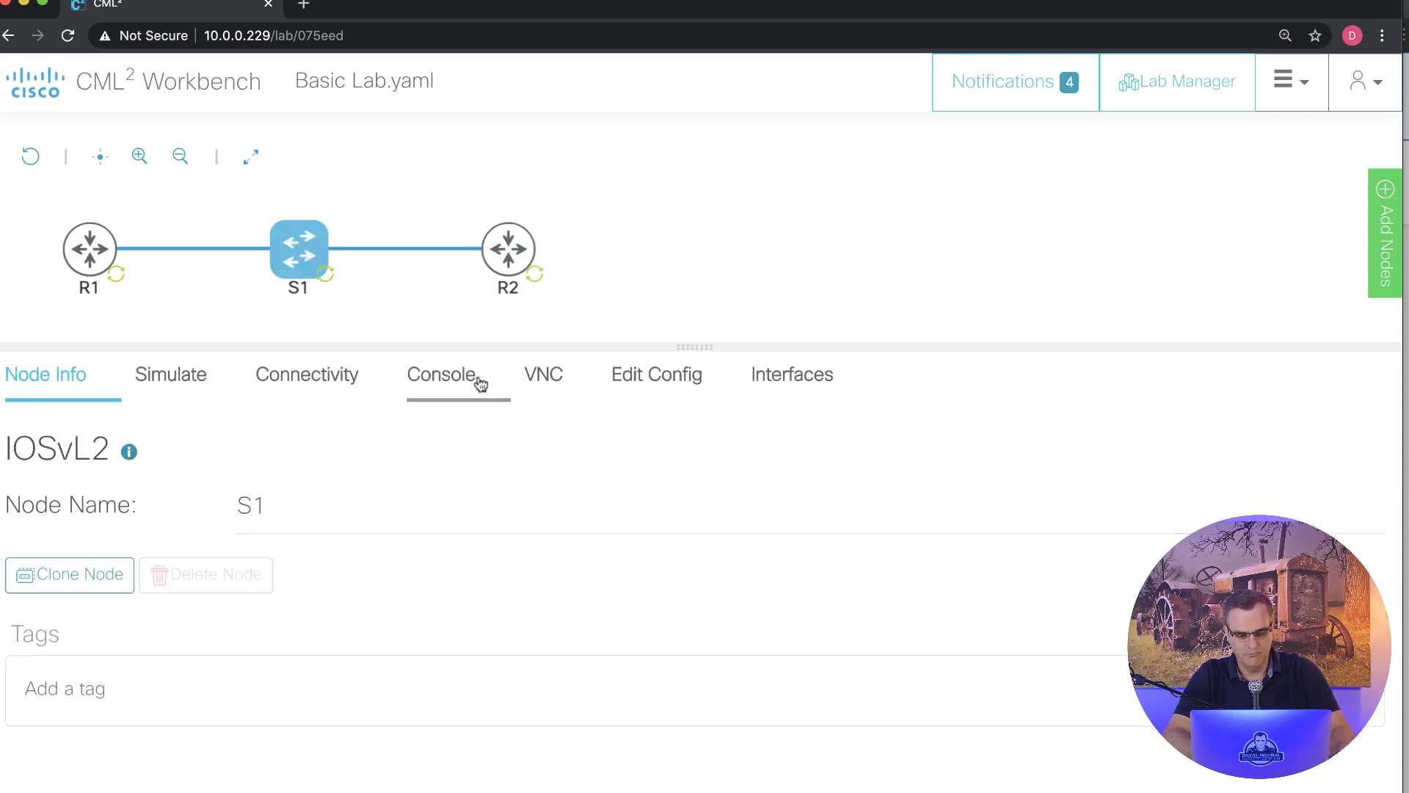
left_click(479, 381)
left_click(670, 627)
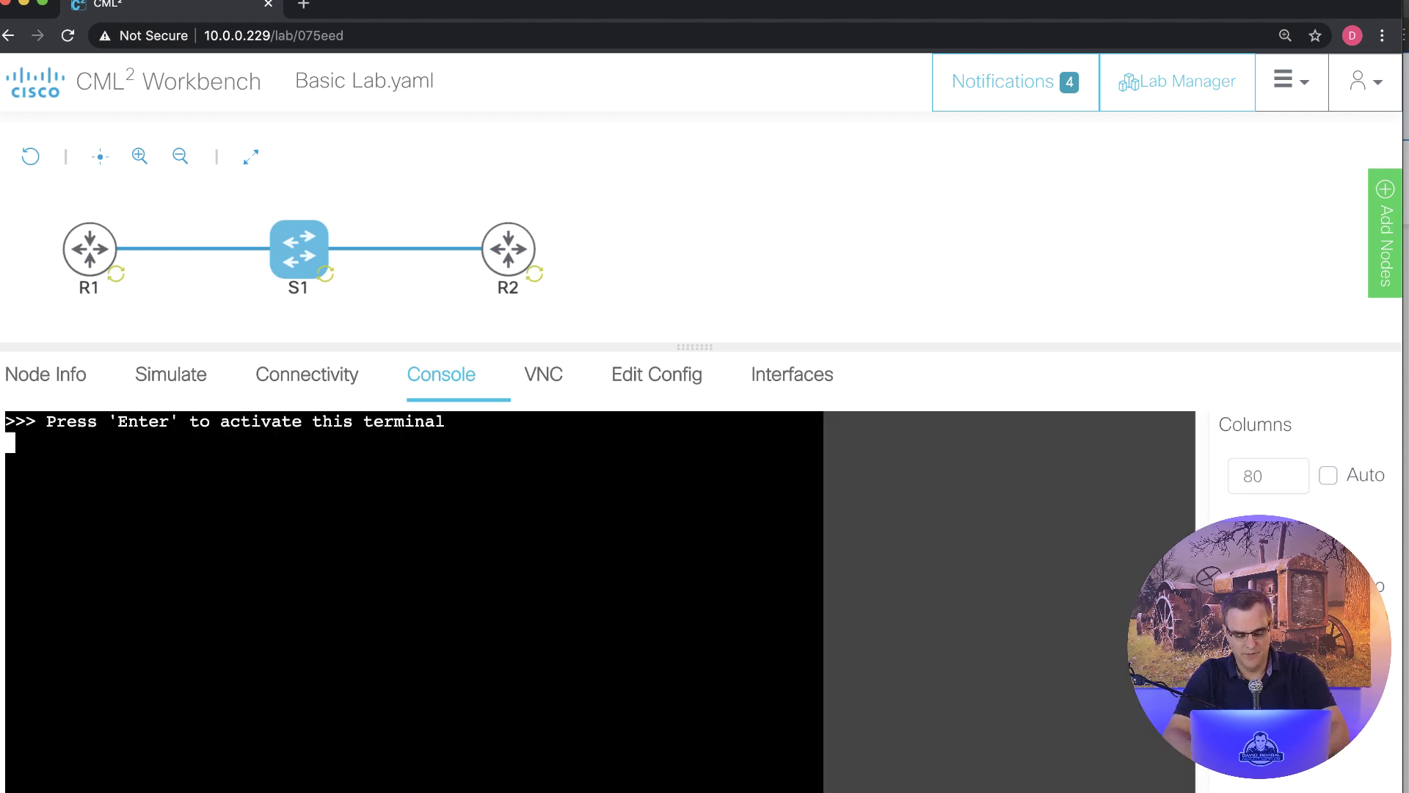
- Review the exported Basic Lab.yaml from its header to the links section in the text editor, and return to S1's console in CML
key("super+Tab")
scroll(639, 440, "up", 10)
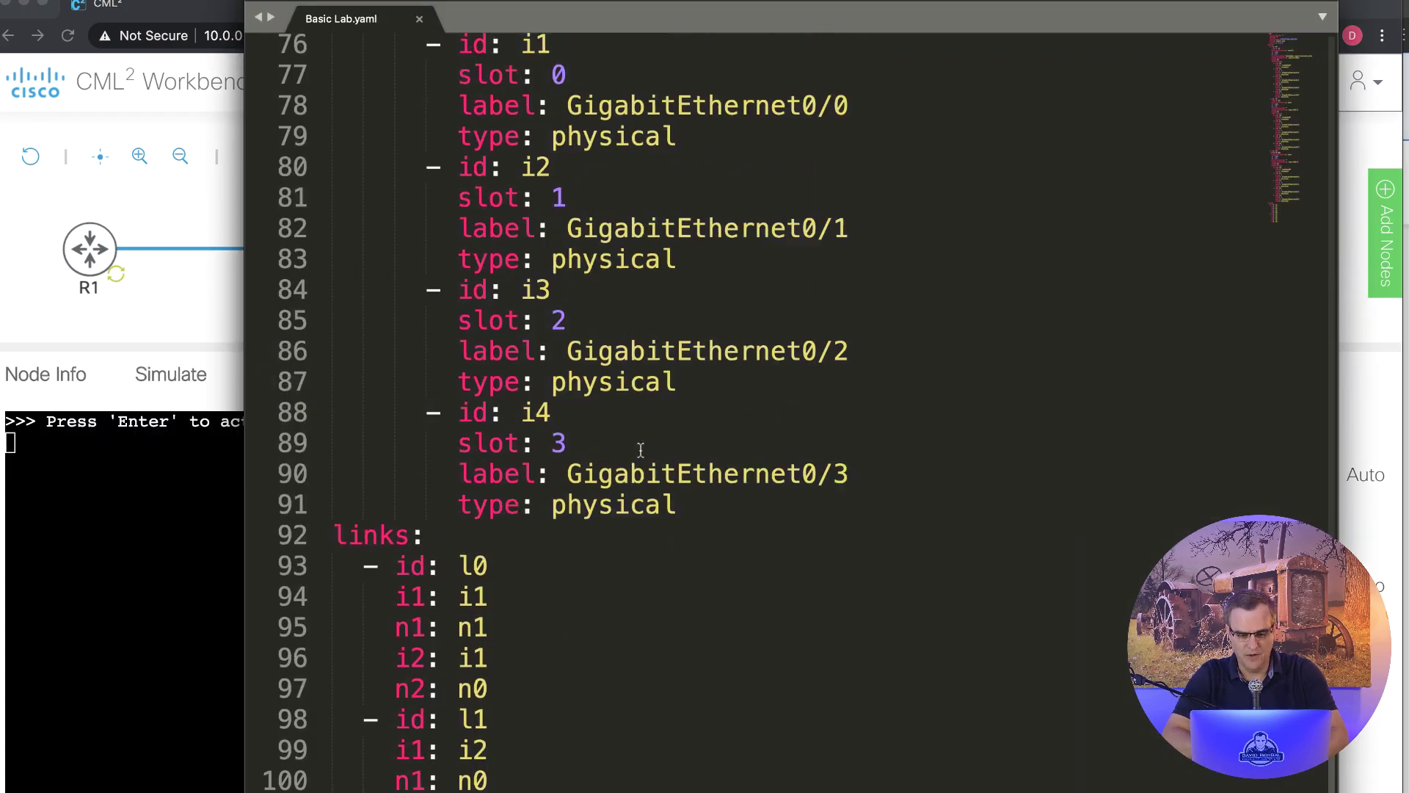
key("super+equal")
scroll(641, 450, "up", 10)
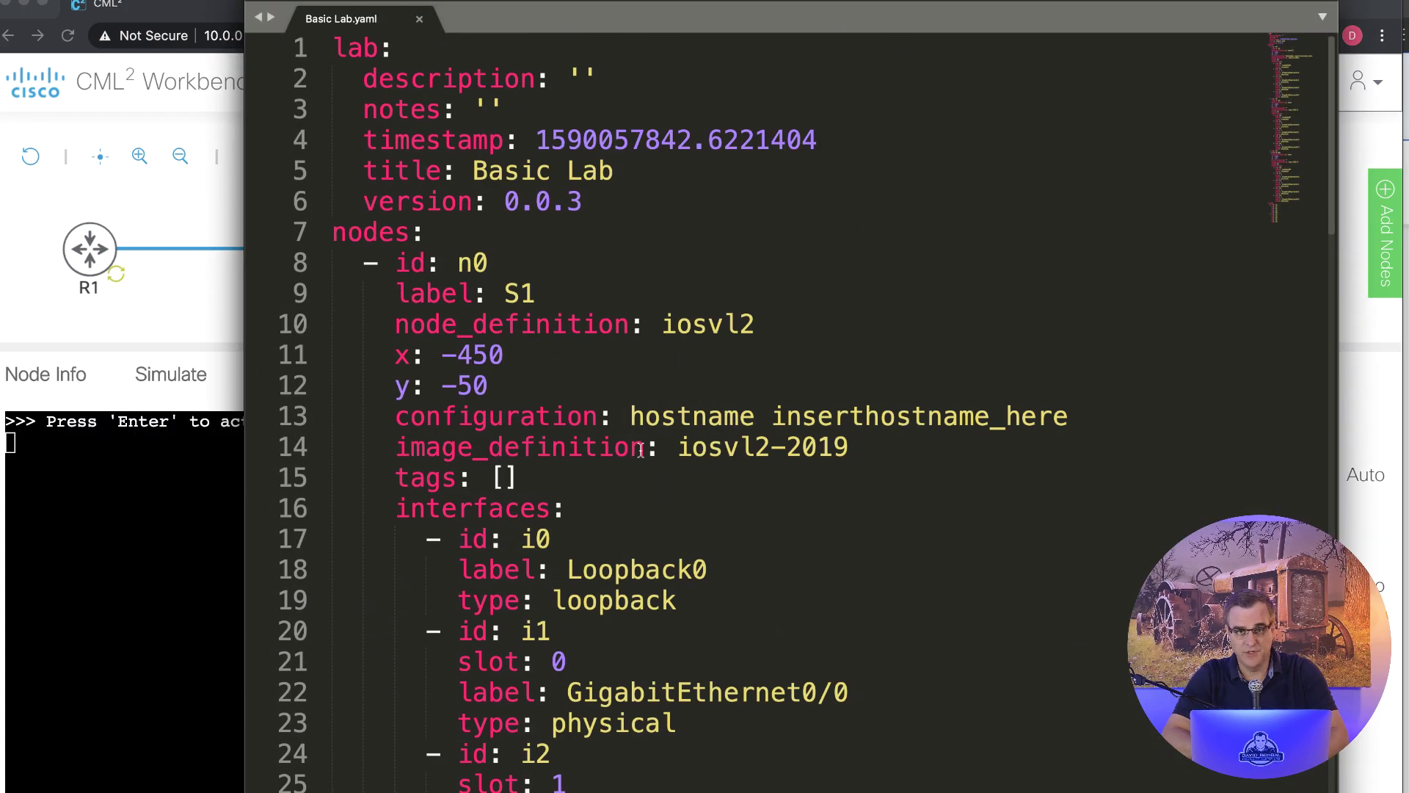
scroll(641, 450, "down", 15)
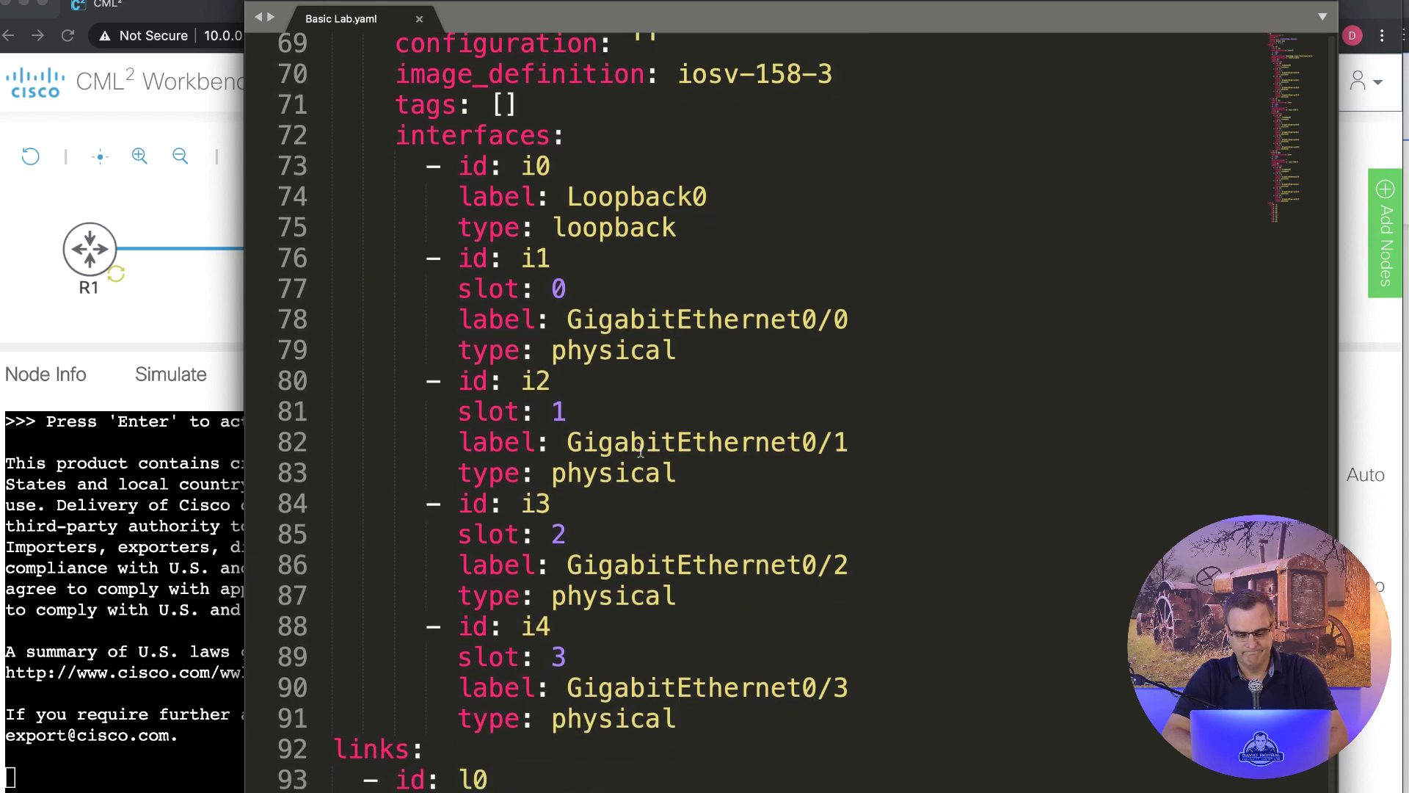
scroll(641, 450, "down", 3)
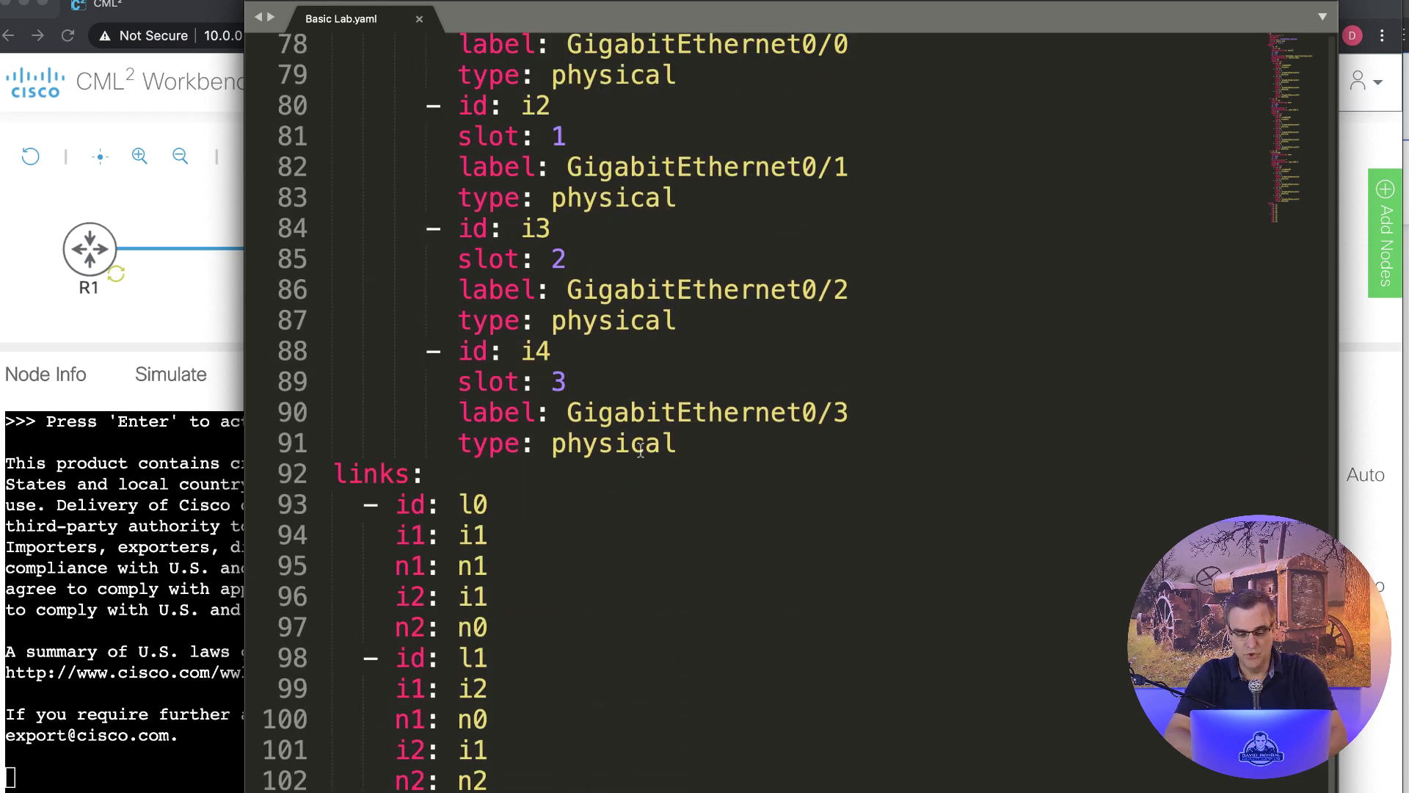
key("super+Tab")
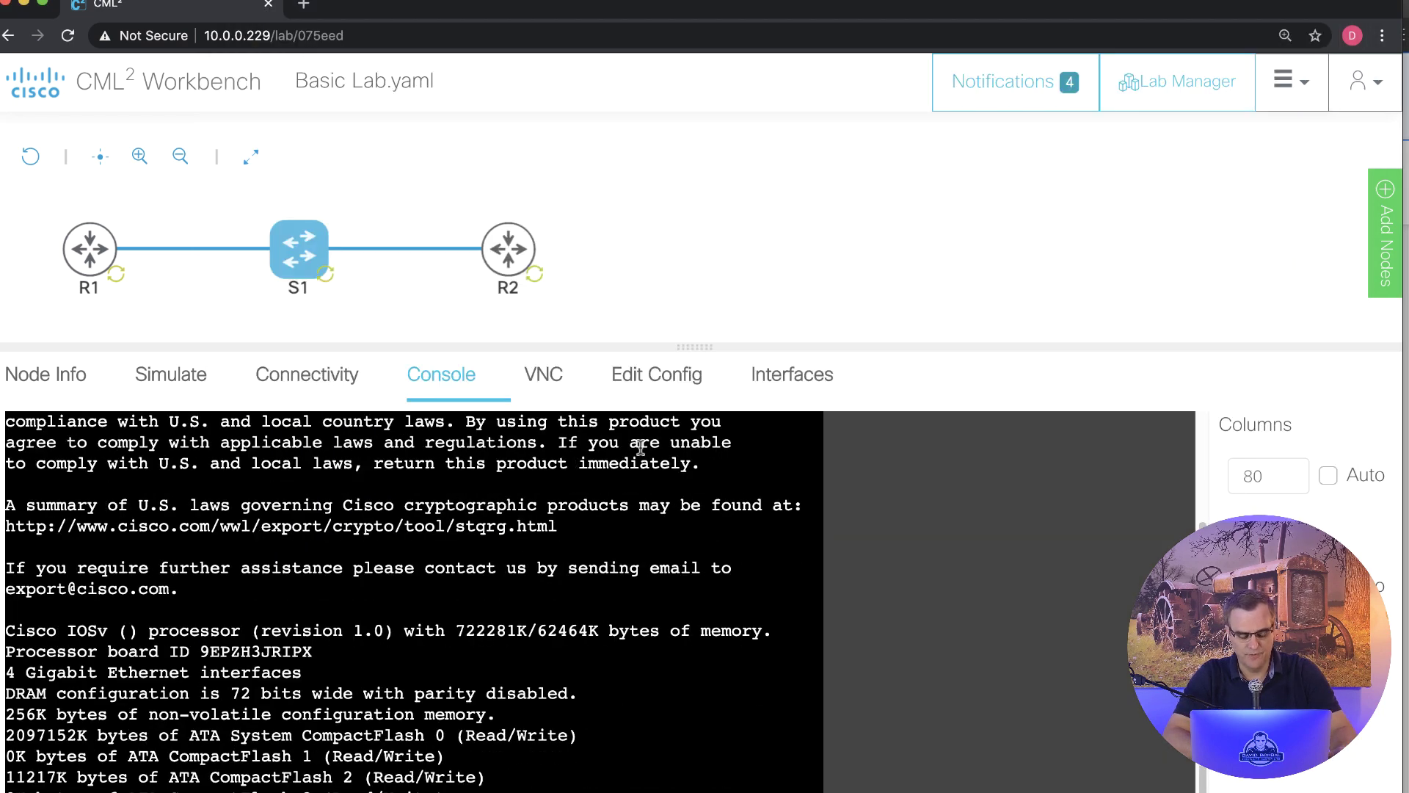
- Set the columns of S1's console to Auto and check the boot output for the get-started line
left_click(1328, 476)
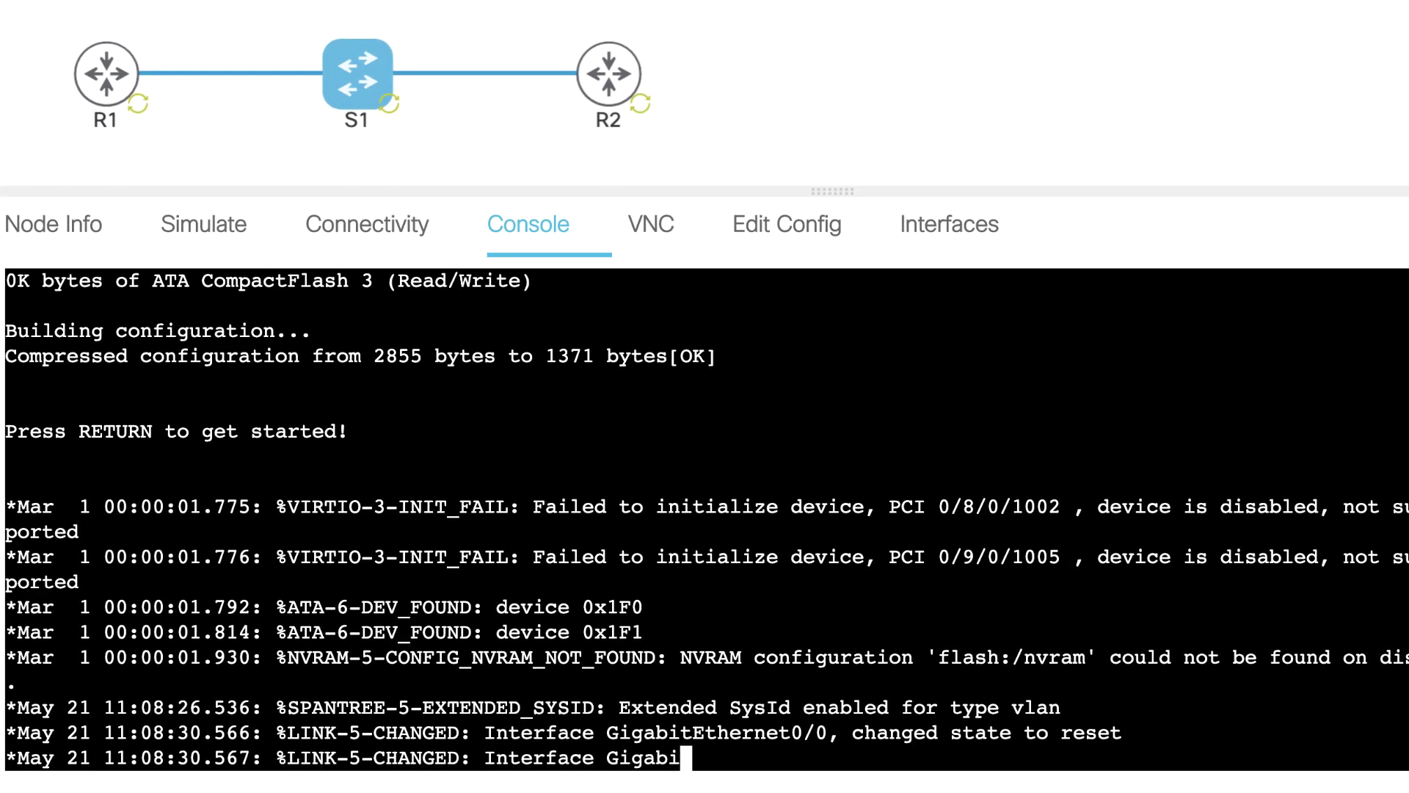
left_click_drag(372, 406, 46, 378)
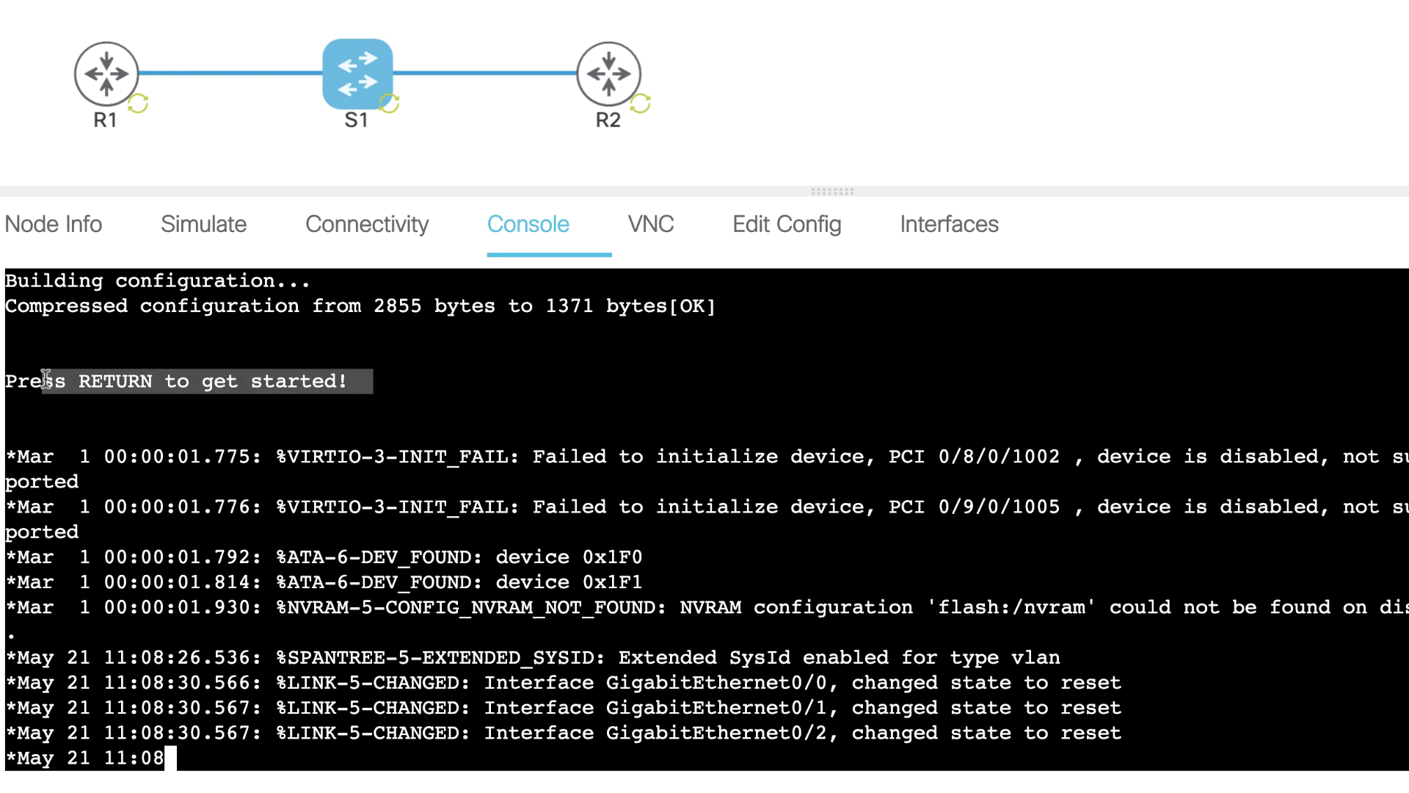
left_click(350, 307)
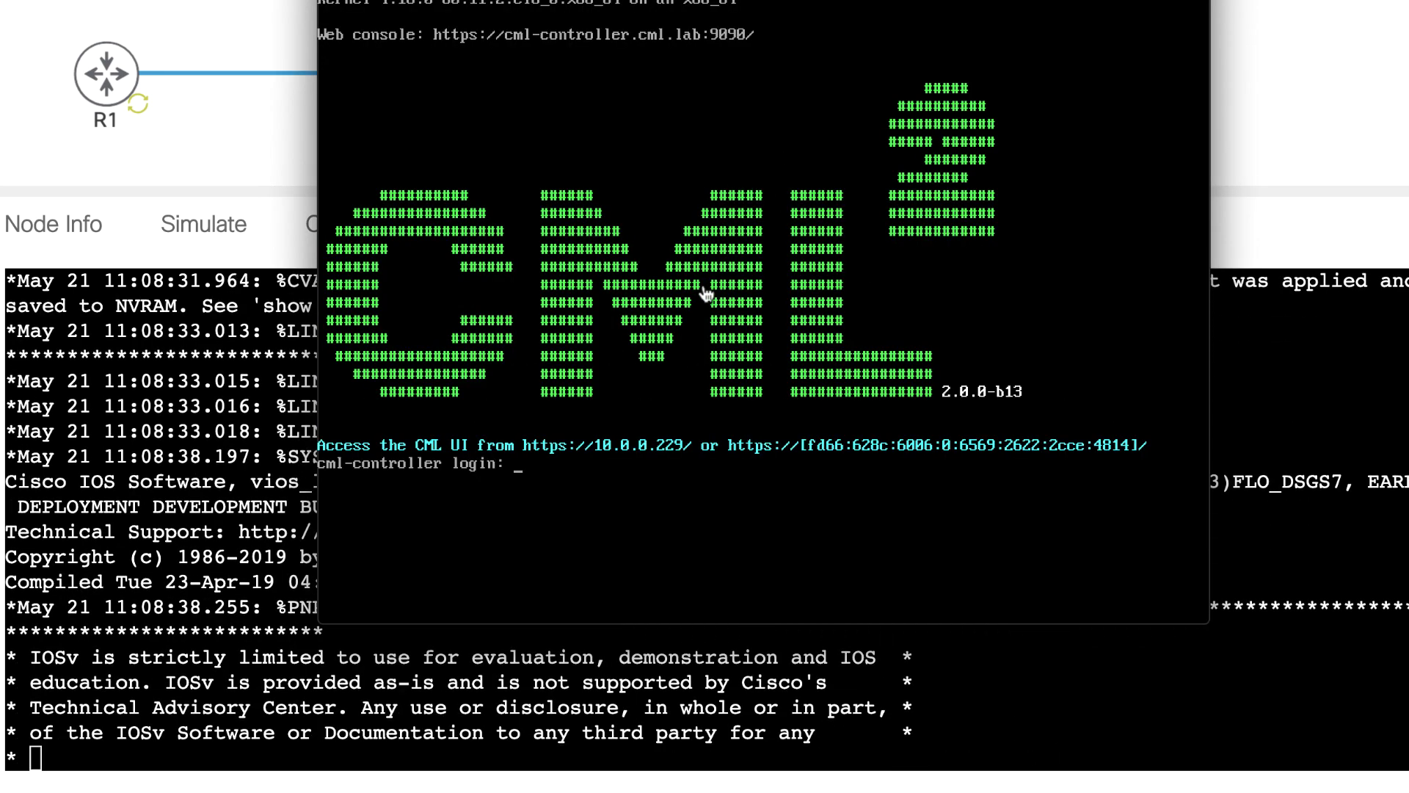
- Activate S1's console prompt, check its hostname and compare it with the node's stored configuration
key("Return")
key("Return")
key("Return")
key("Return")
key("Return")
key("Return")
key("Return")
key("Return")
key("Return")
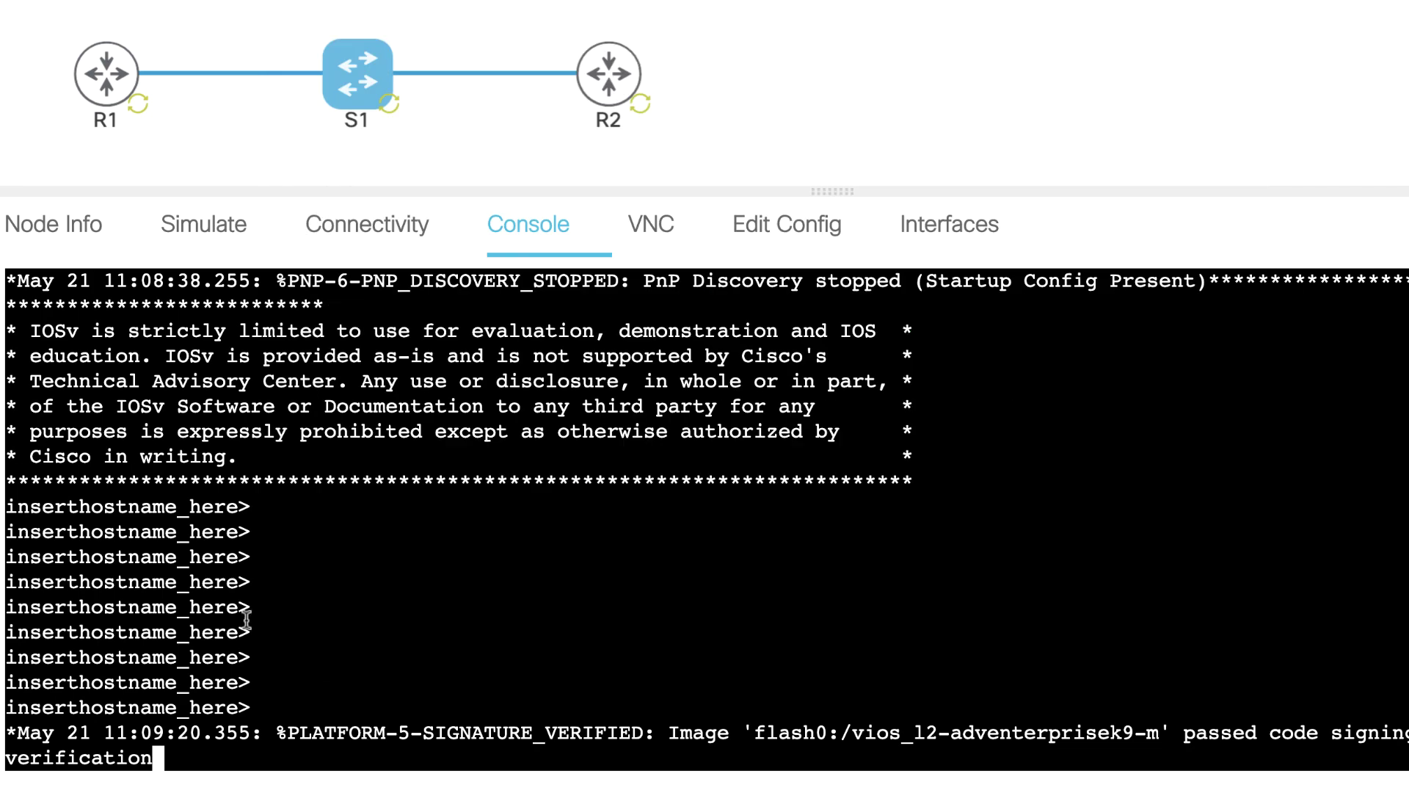
triple_click(292, 510)
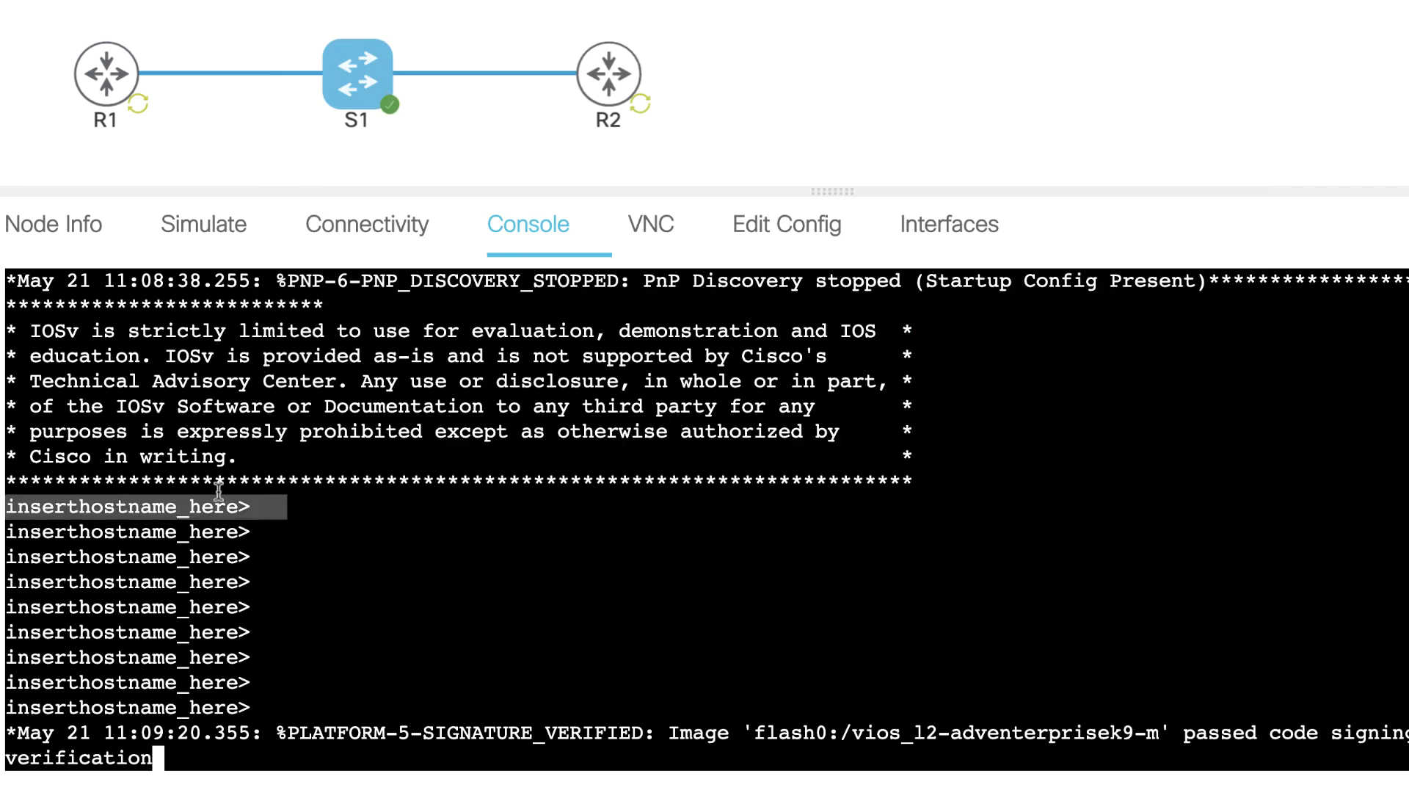
left_click(745, 225)
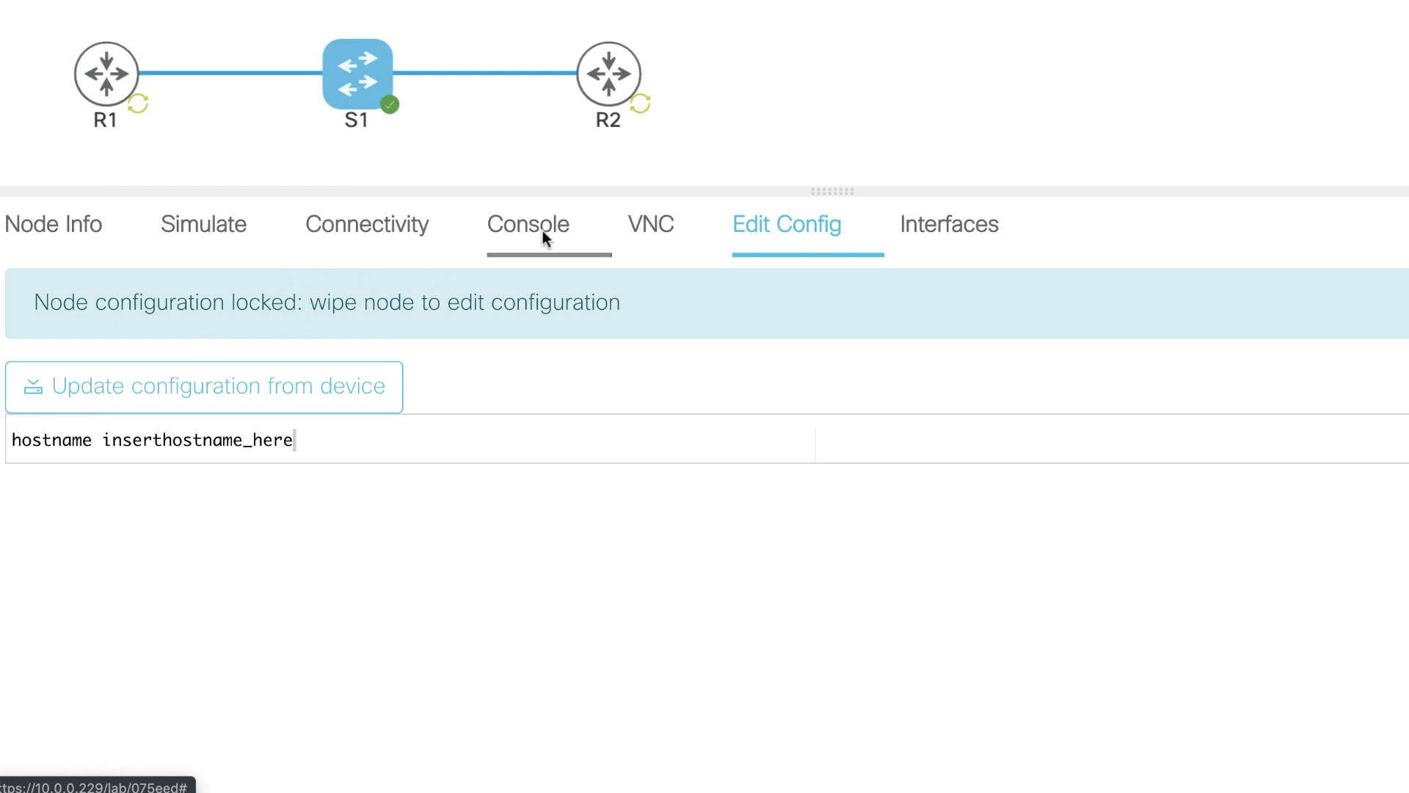
- Check R1's stored configuration, open its console and answer no to the initial configuration dialog
left_click(110, 66)
left_click(110, 75)
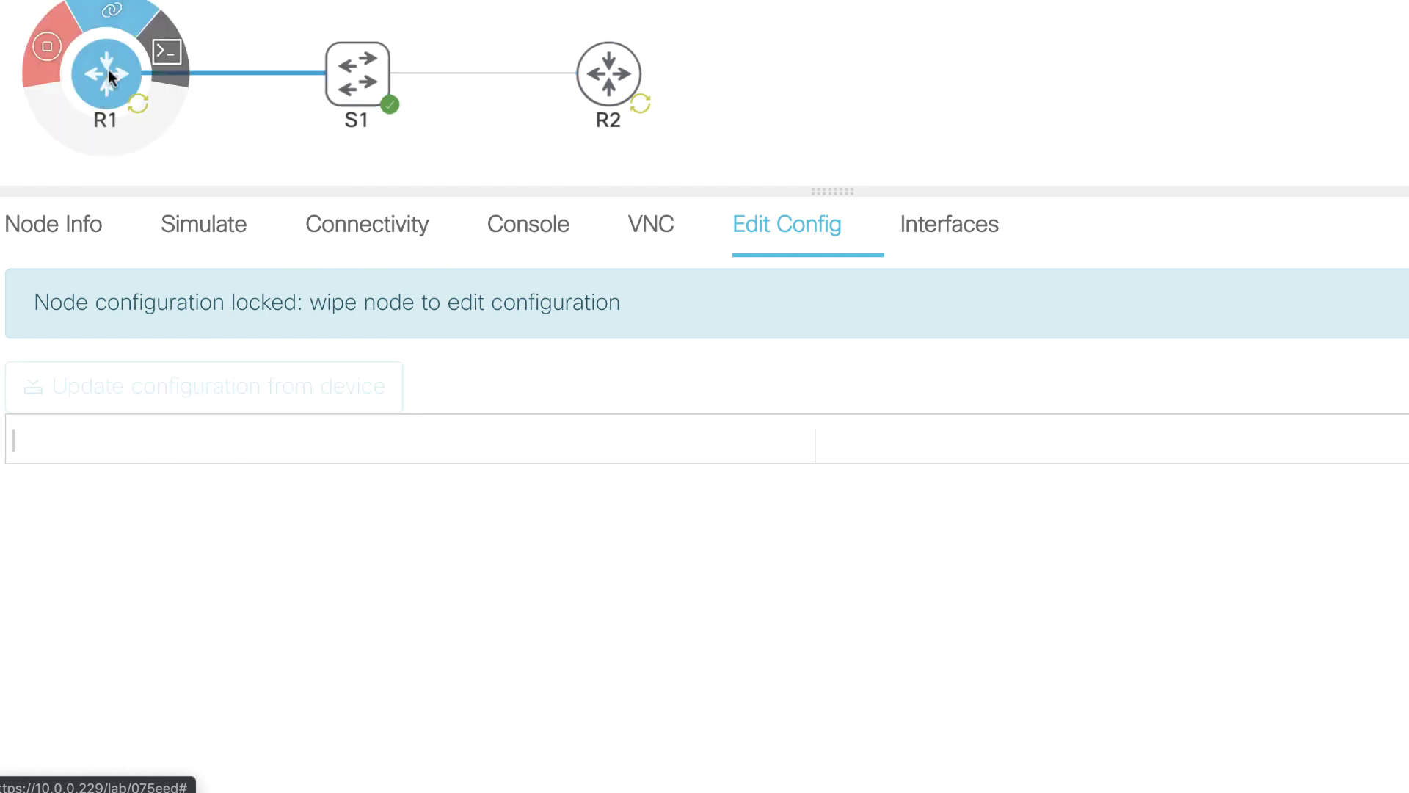
left_click(536, 244)
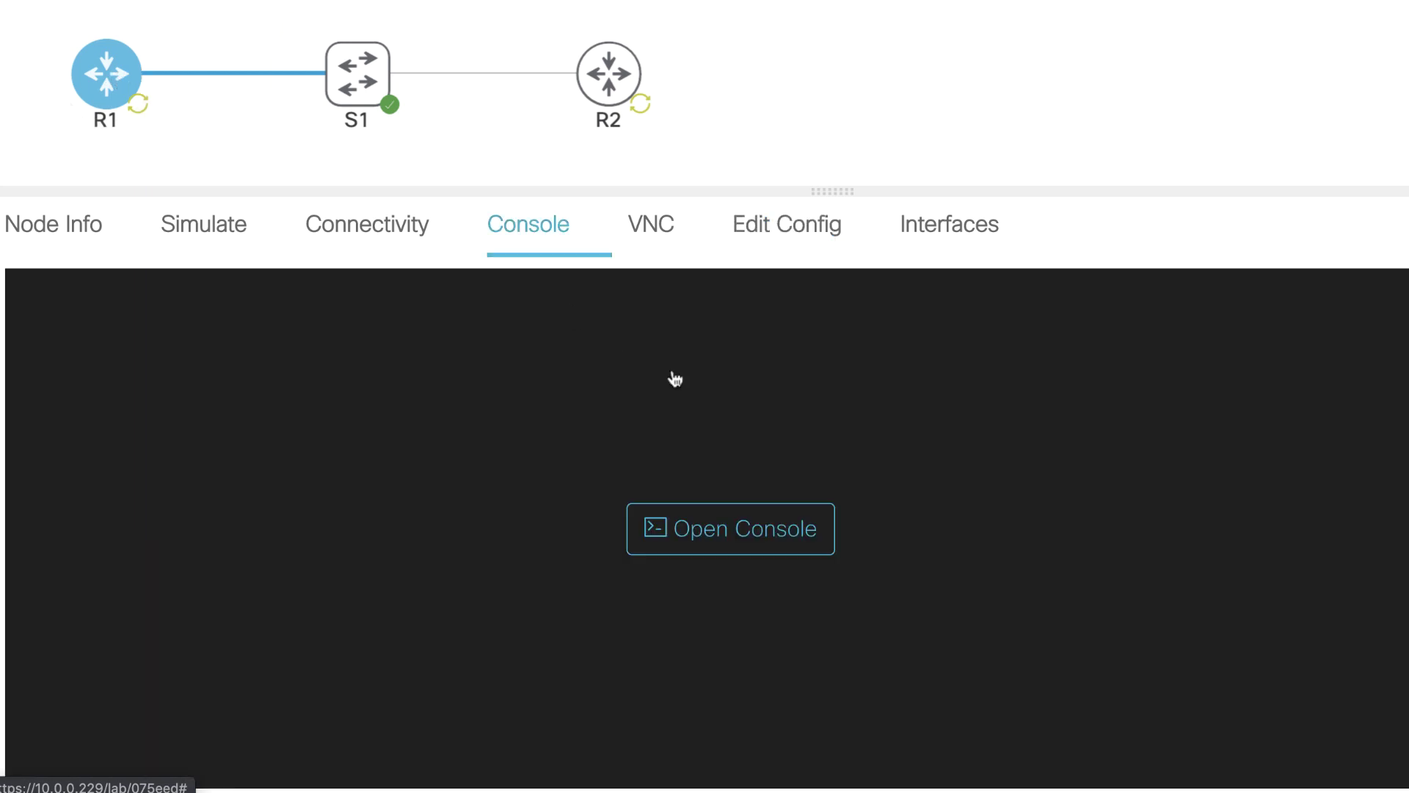
left_click(758, 514)
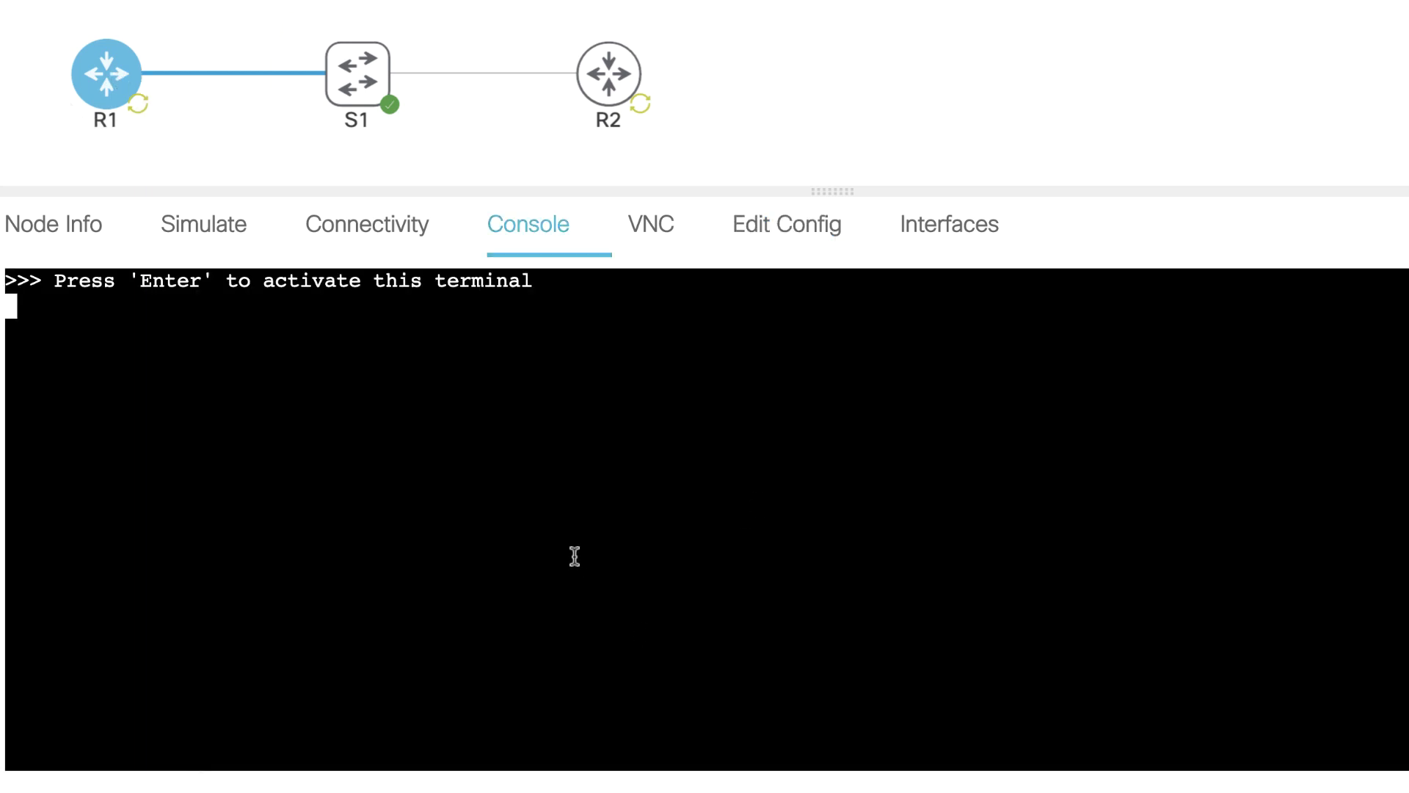
key("Return")
key("Return")
key("Return")
type("no")
key("Return")
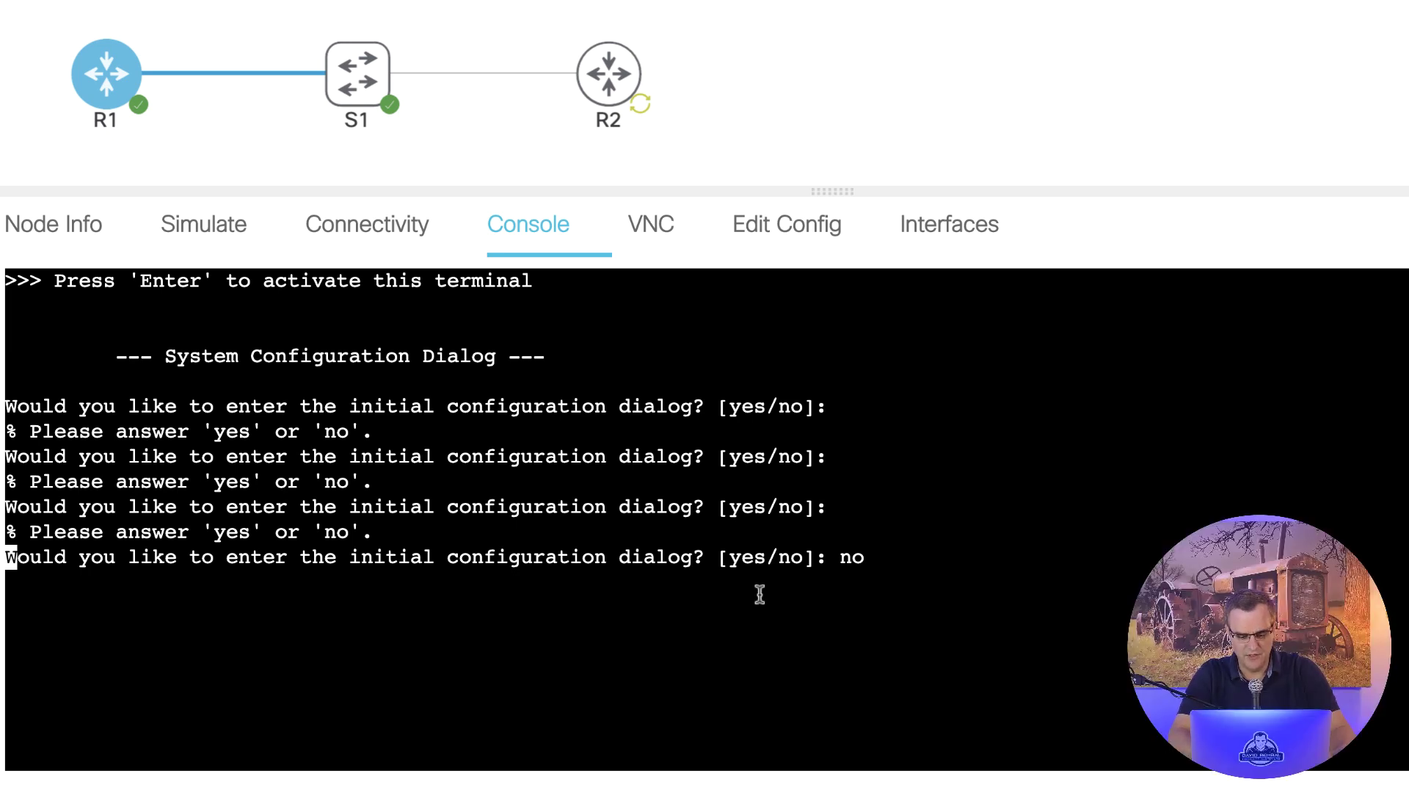
- Open R2's console in the imported lab and answer no to the initial configuration dialog
left_click(616, 70)
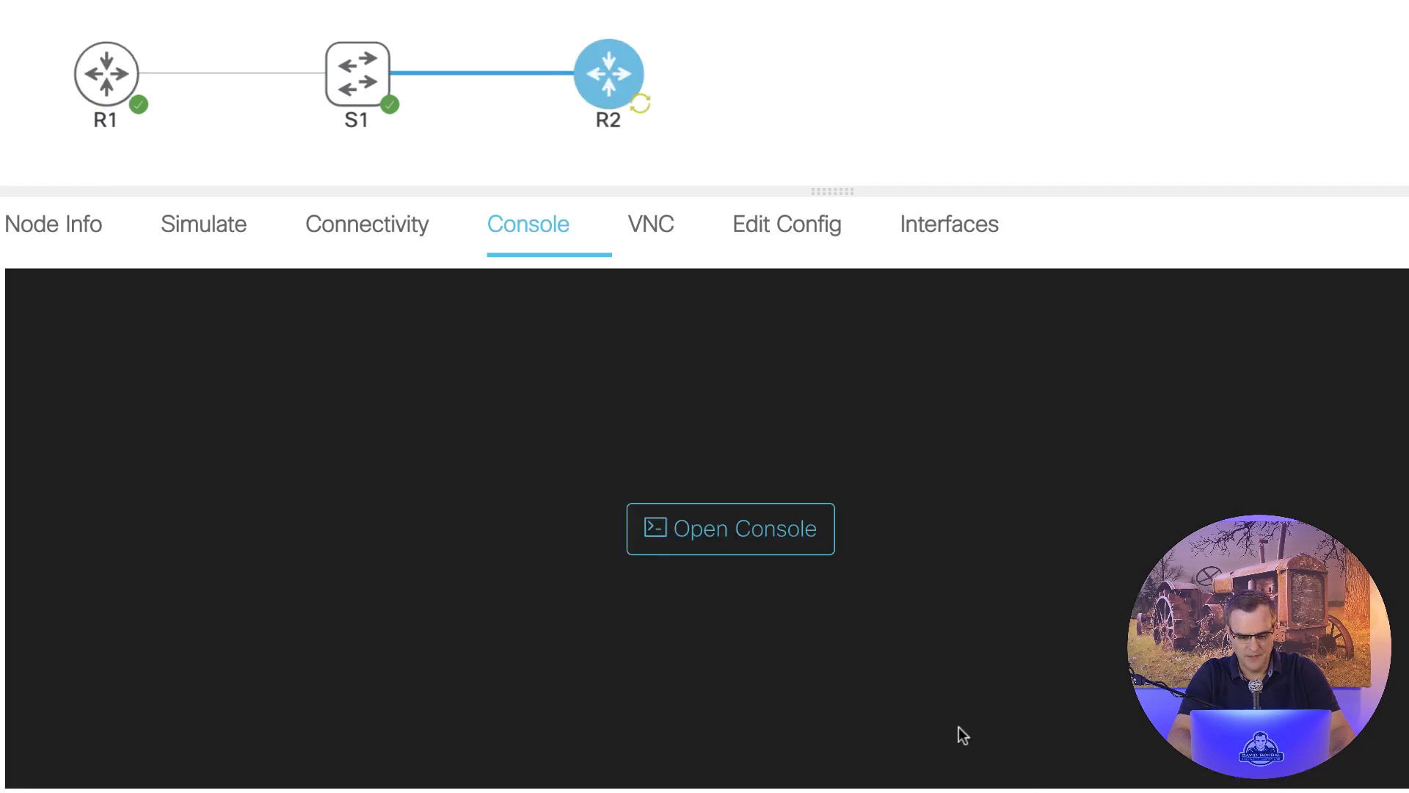
left_click(737, 532)
key("Return")
key("Return")
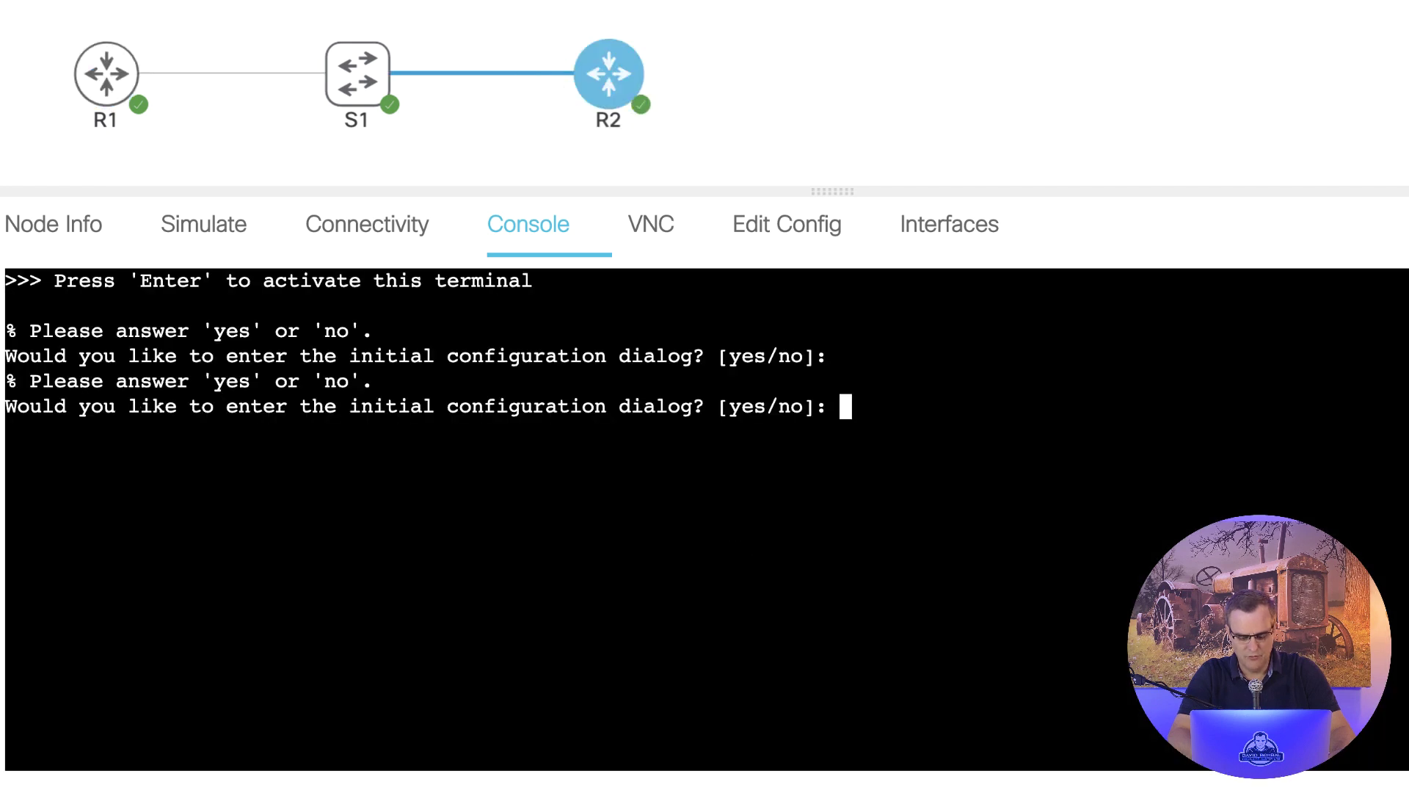
type("no")
key("Return")
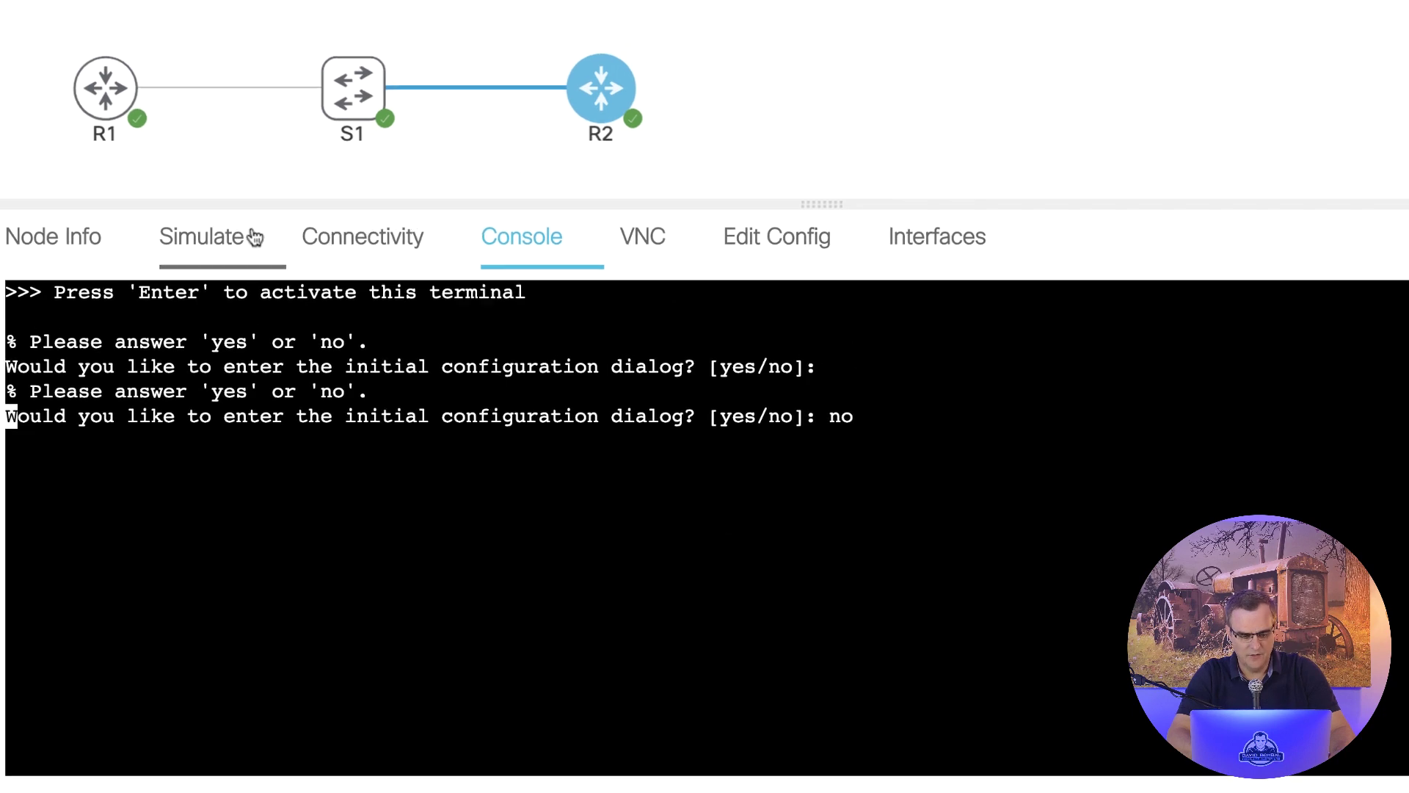
- Stop node R2 in the imported Basic Lab.yaml and return to the Lab Manager
left_click(221, 226)
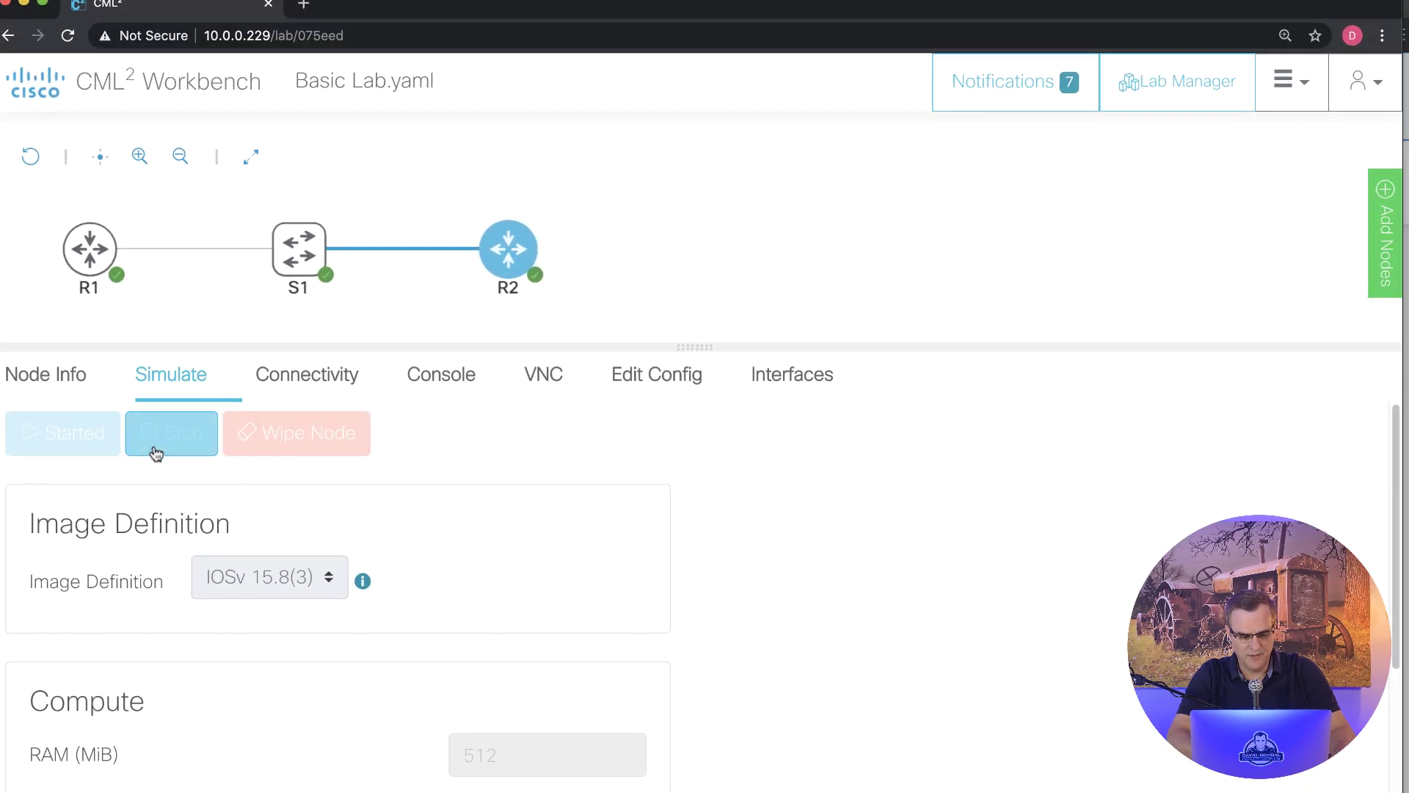
left_click(156, 453)
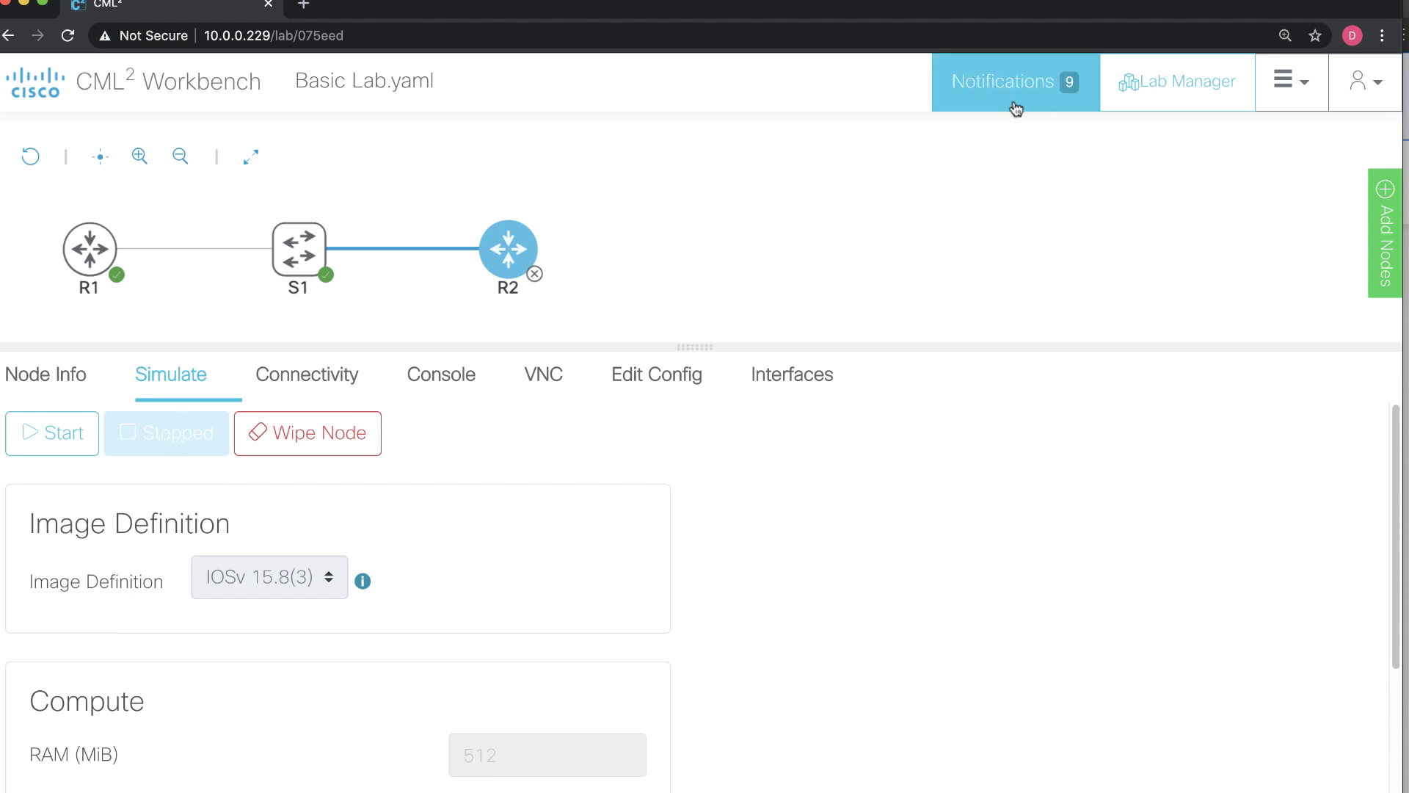
left_click(1151, 97)
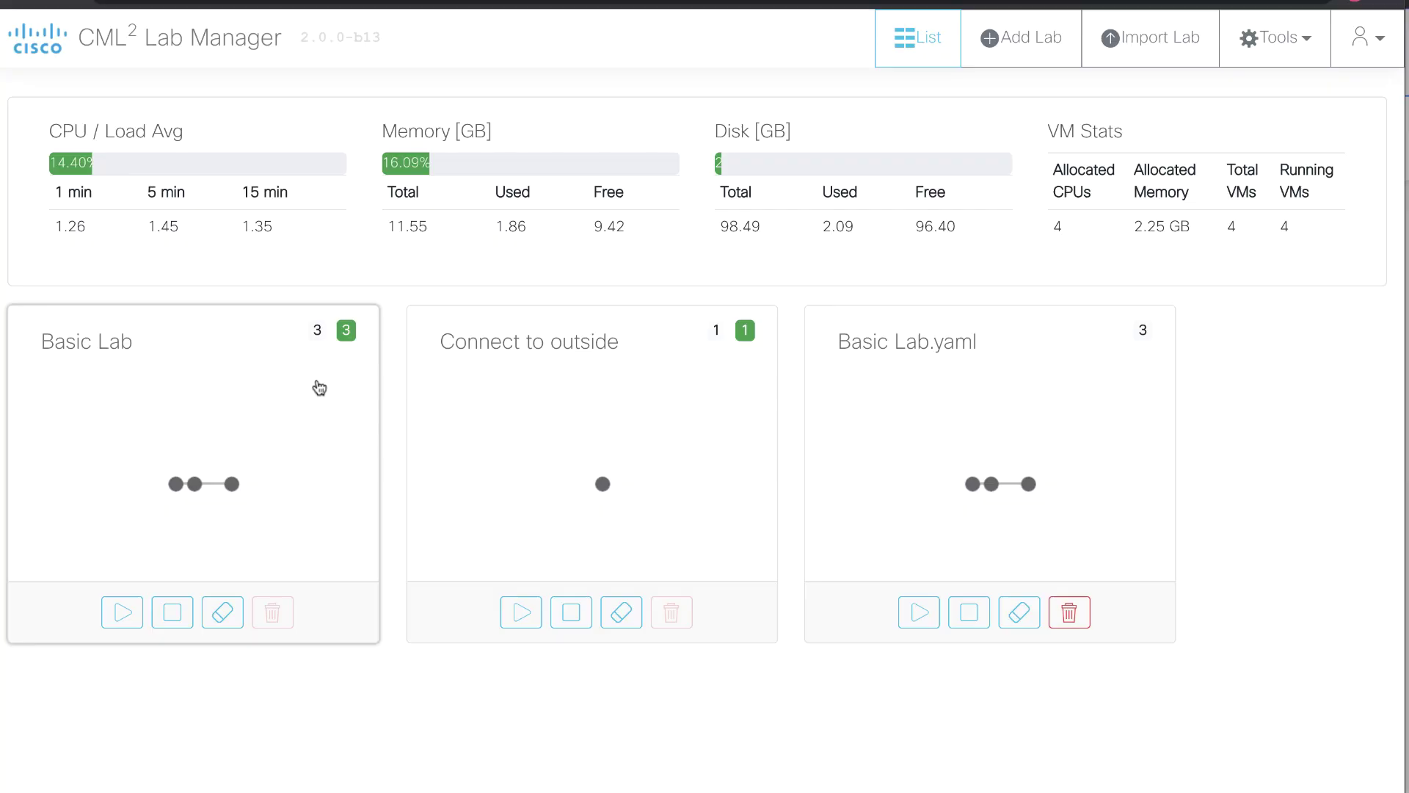
- Open the original Basic Lab and list R1's interfaces in its console with sh ip int brief
left_click(269, 389)
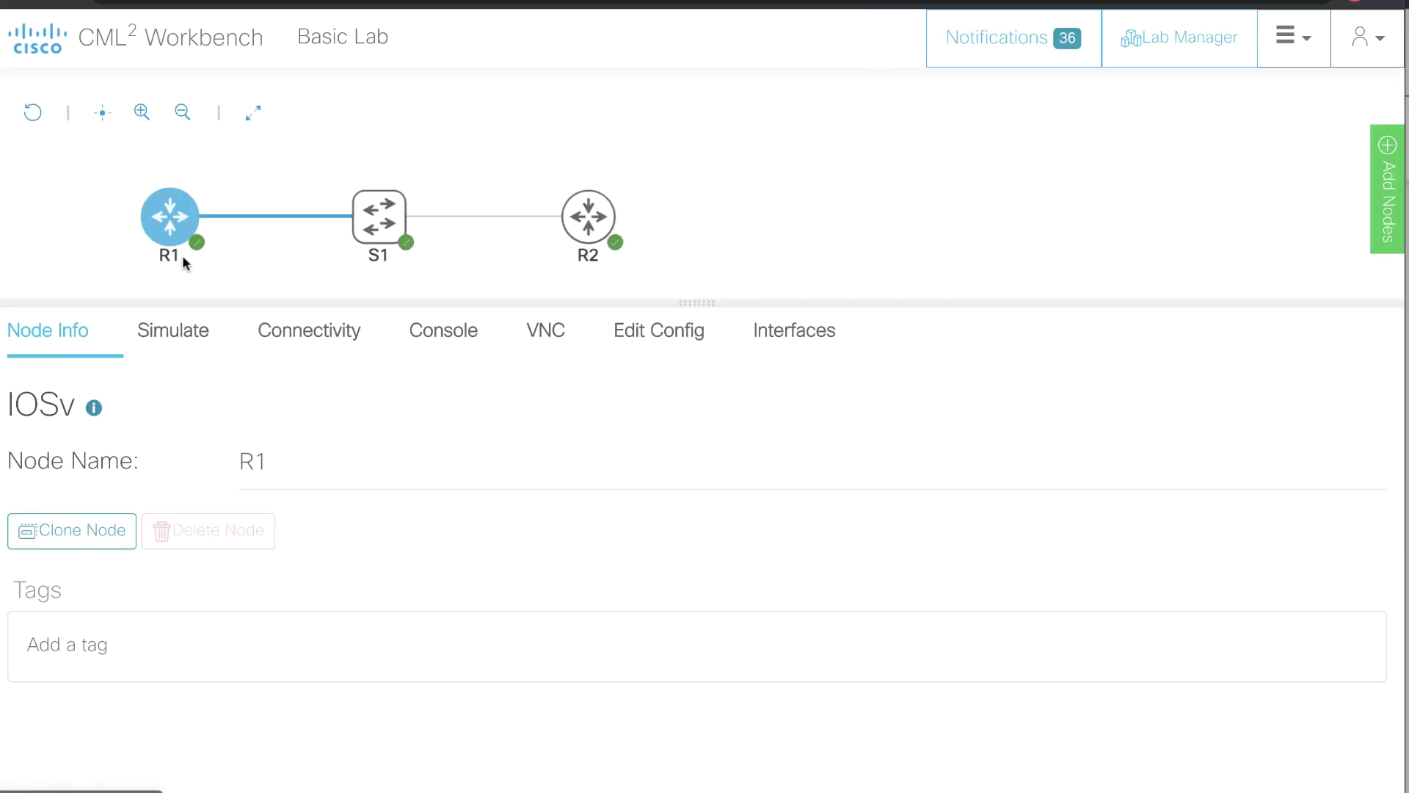
left_click(443, 329)
left_click(624, 580)
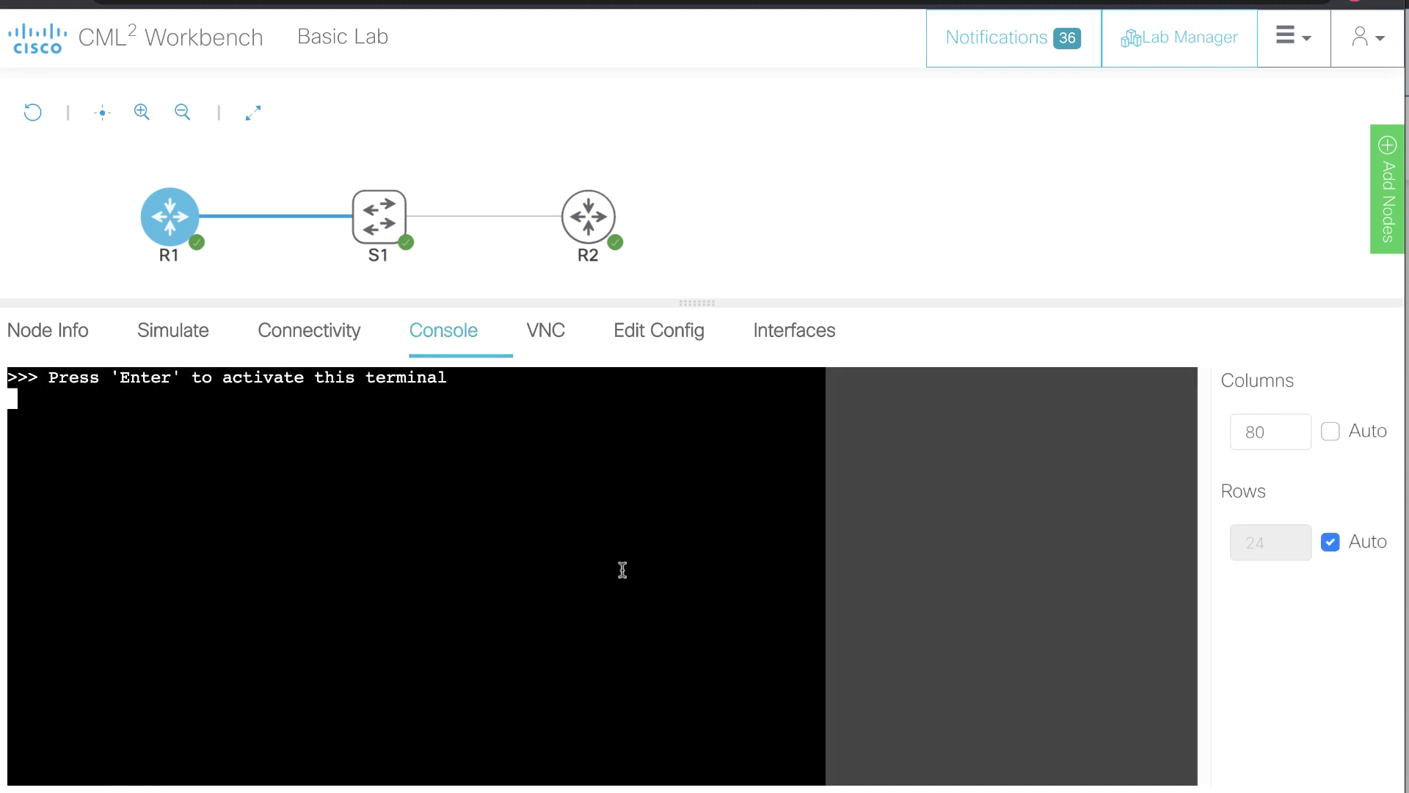
key("Return")
key("Return")
type("sh ip inte")
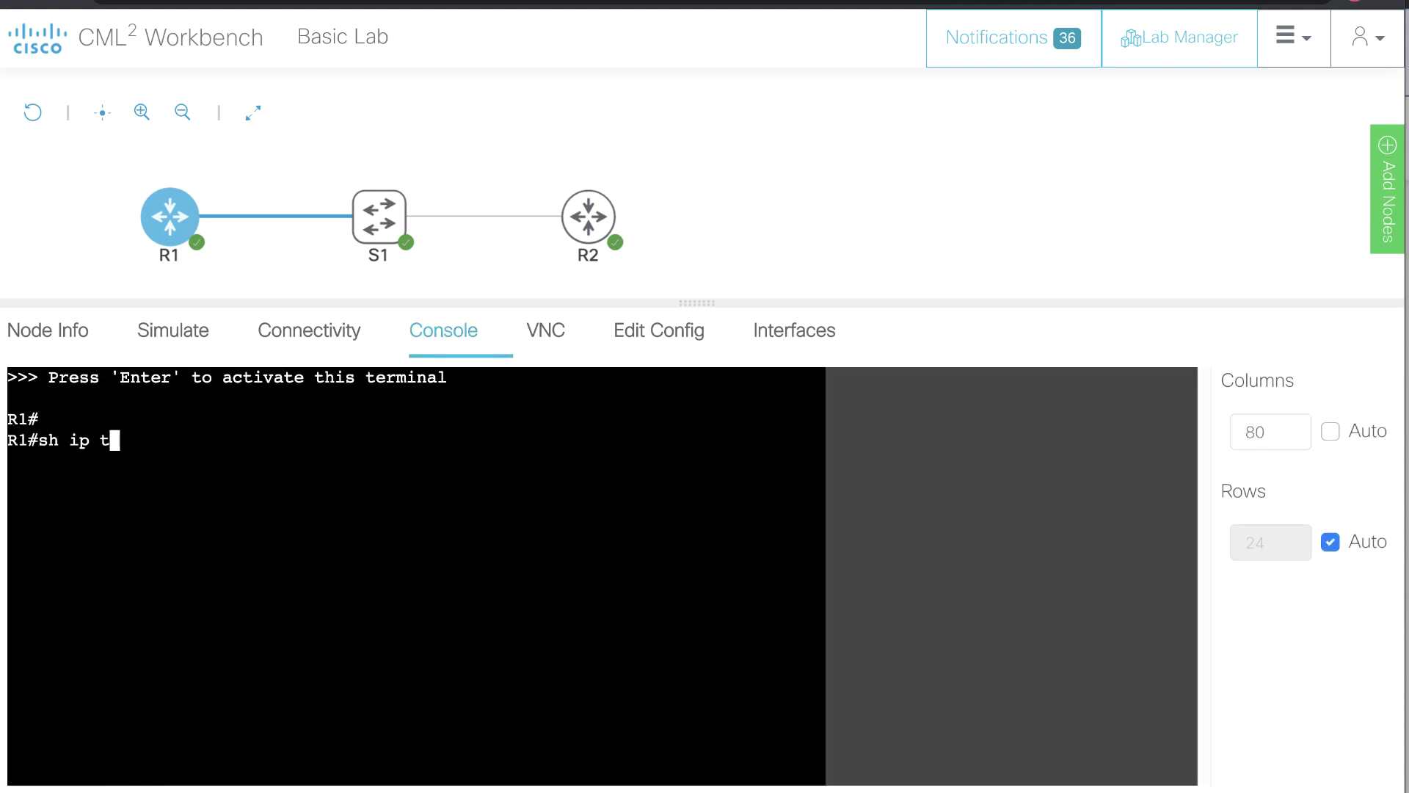
key("BackSpace")
key("BackSpace")
key("BackSpace")
type("nt rbbrief")
key("Return")
left_click_drag(382, 484, 9, 504)
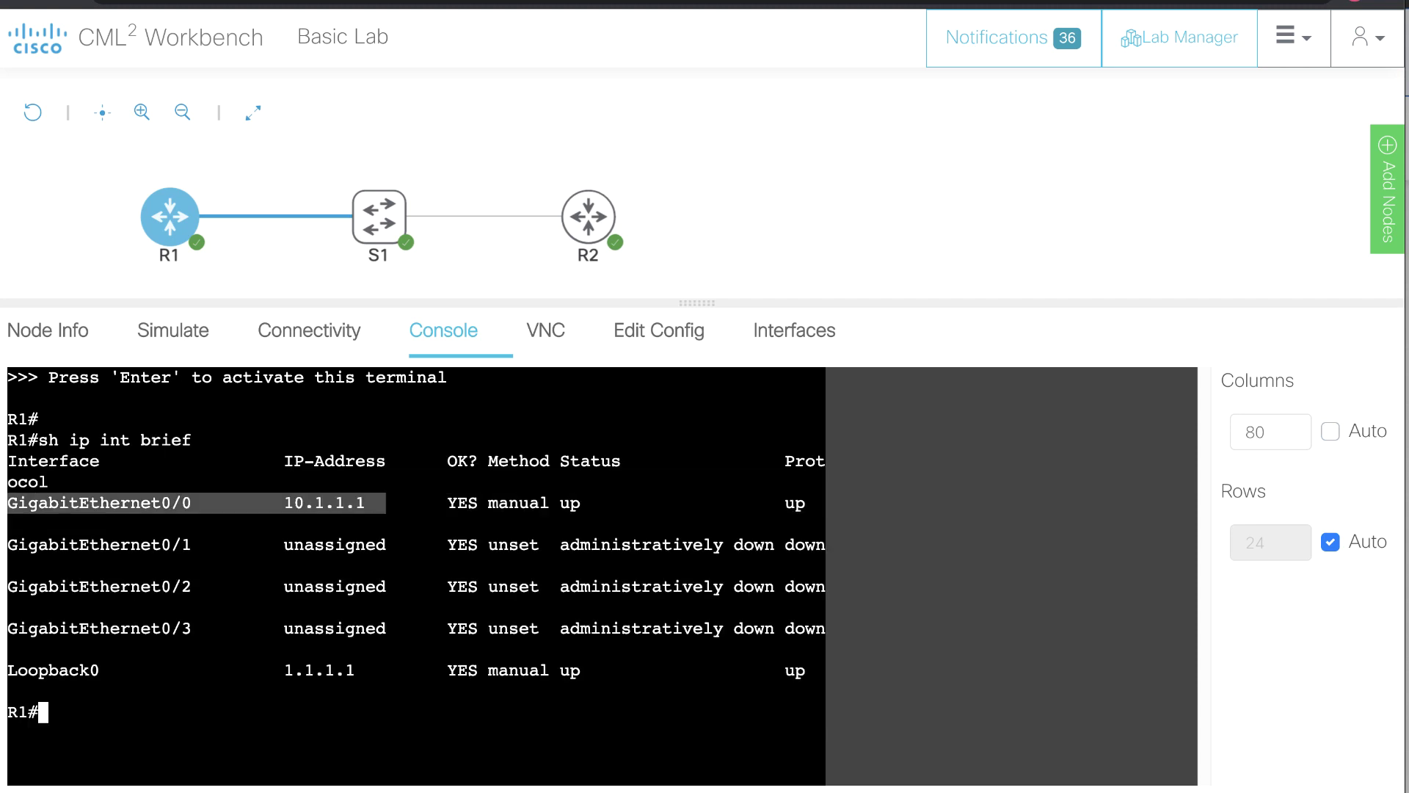
- Ping 10.1.1.2 from R1's console
type("ping 10.")
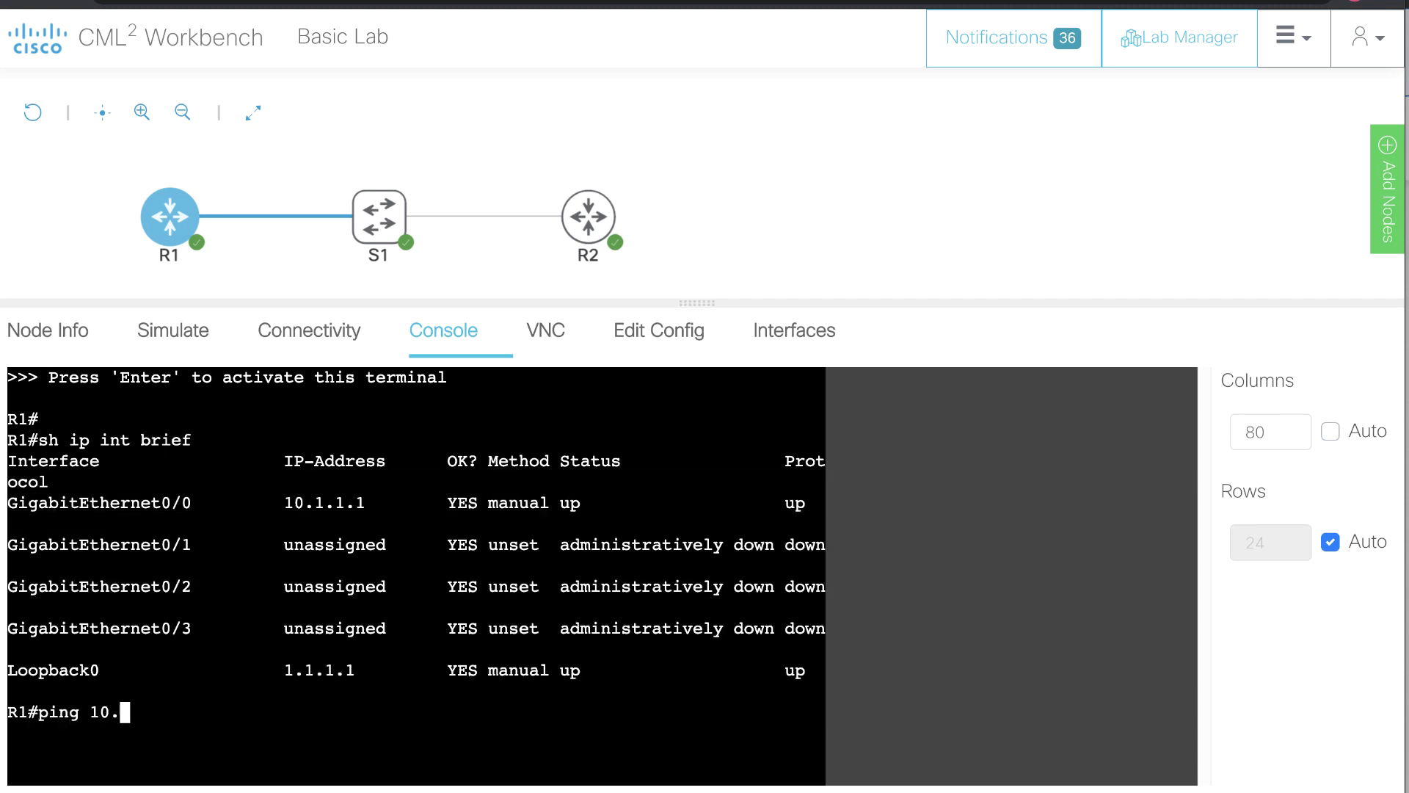
type("1.2.2")
key("Return")
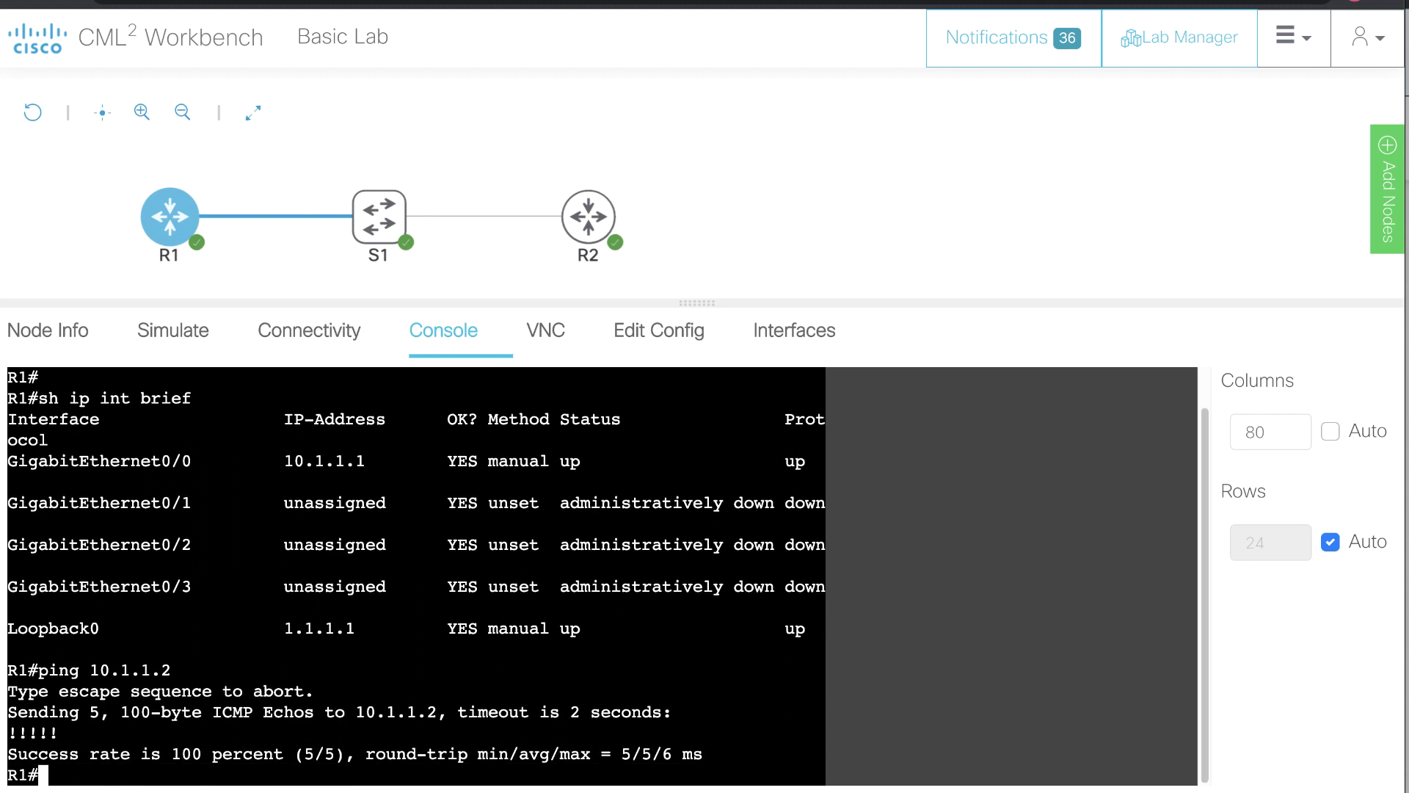
- Update R1's stored configuration from the device and review the extracted text
left_click(638, 336)
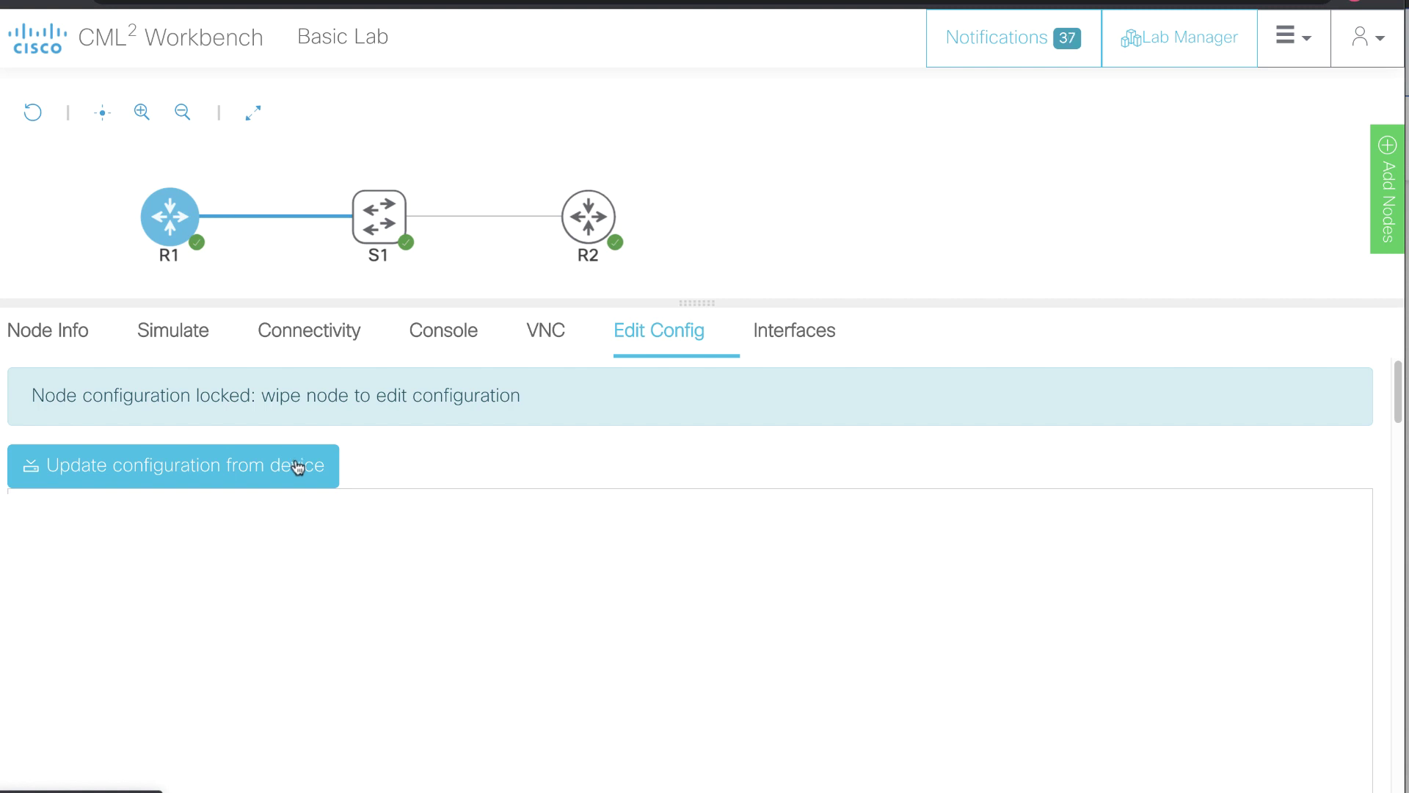
left_click(297, 468)
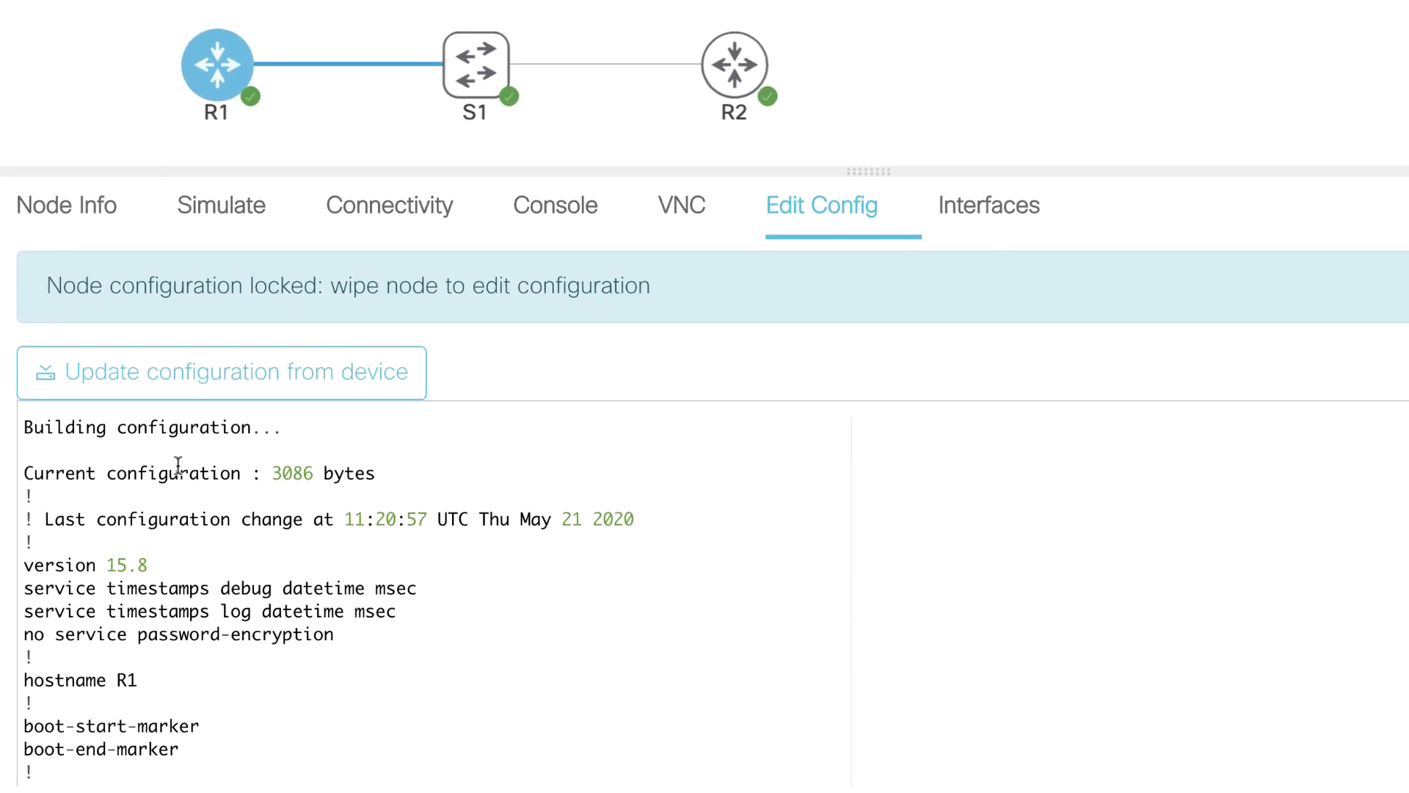
left_click_drag(156, 485, 549, 663)
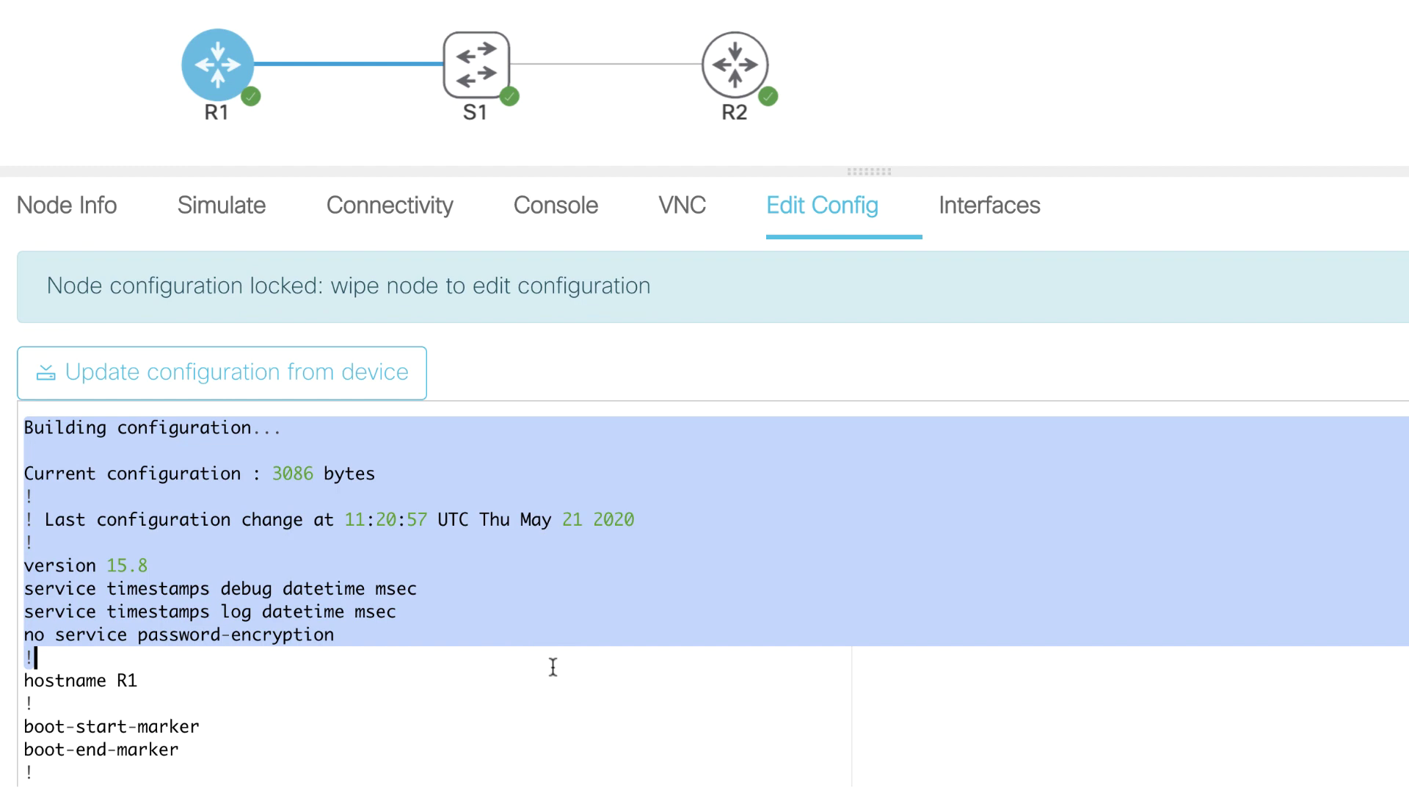
left_click_drag(389, 475, 47, 474)
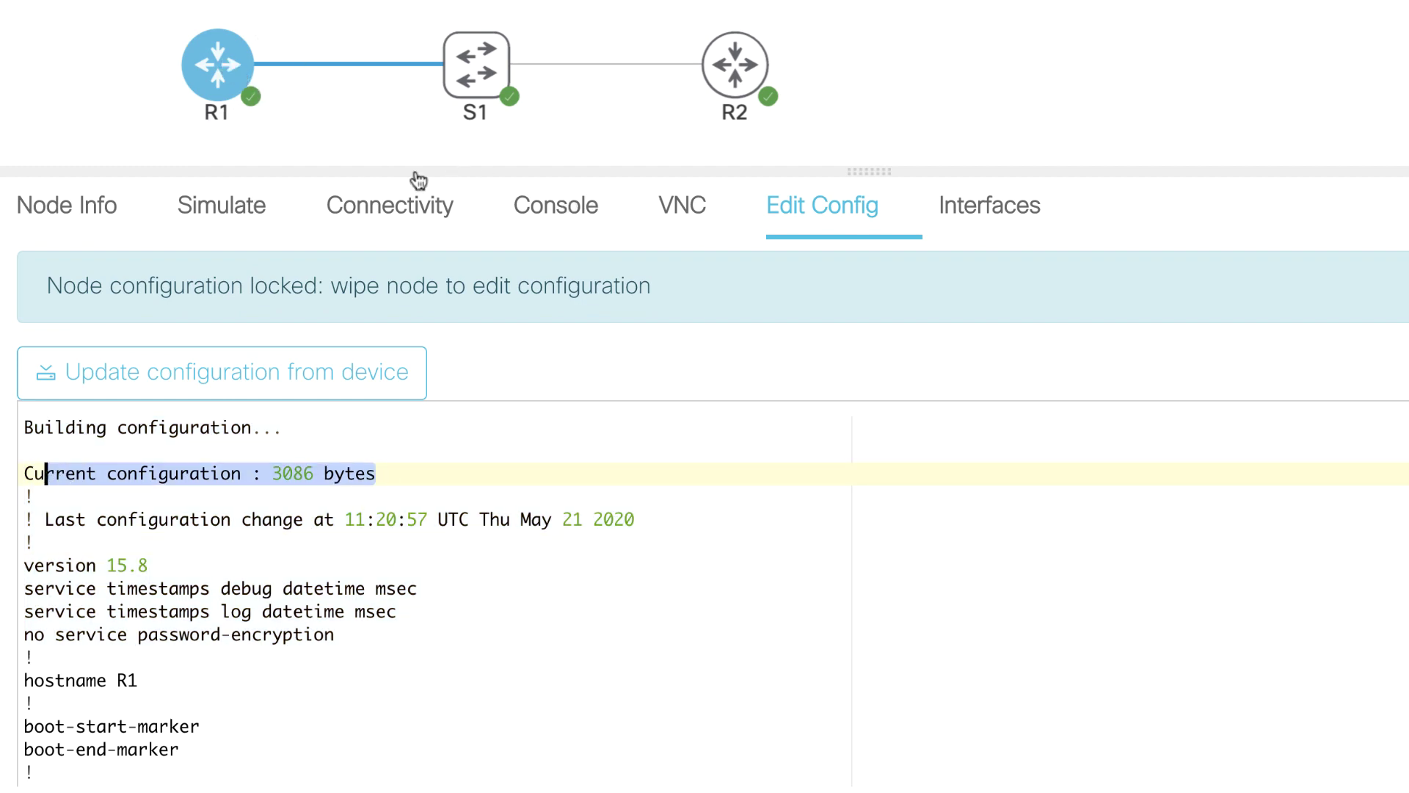
- Return to R1's console and bring up a fresh command prompt
left_click(540, 215)
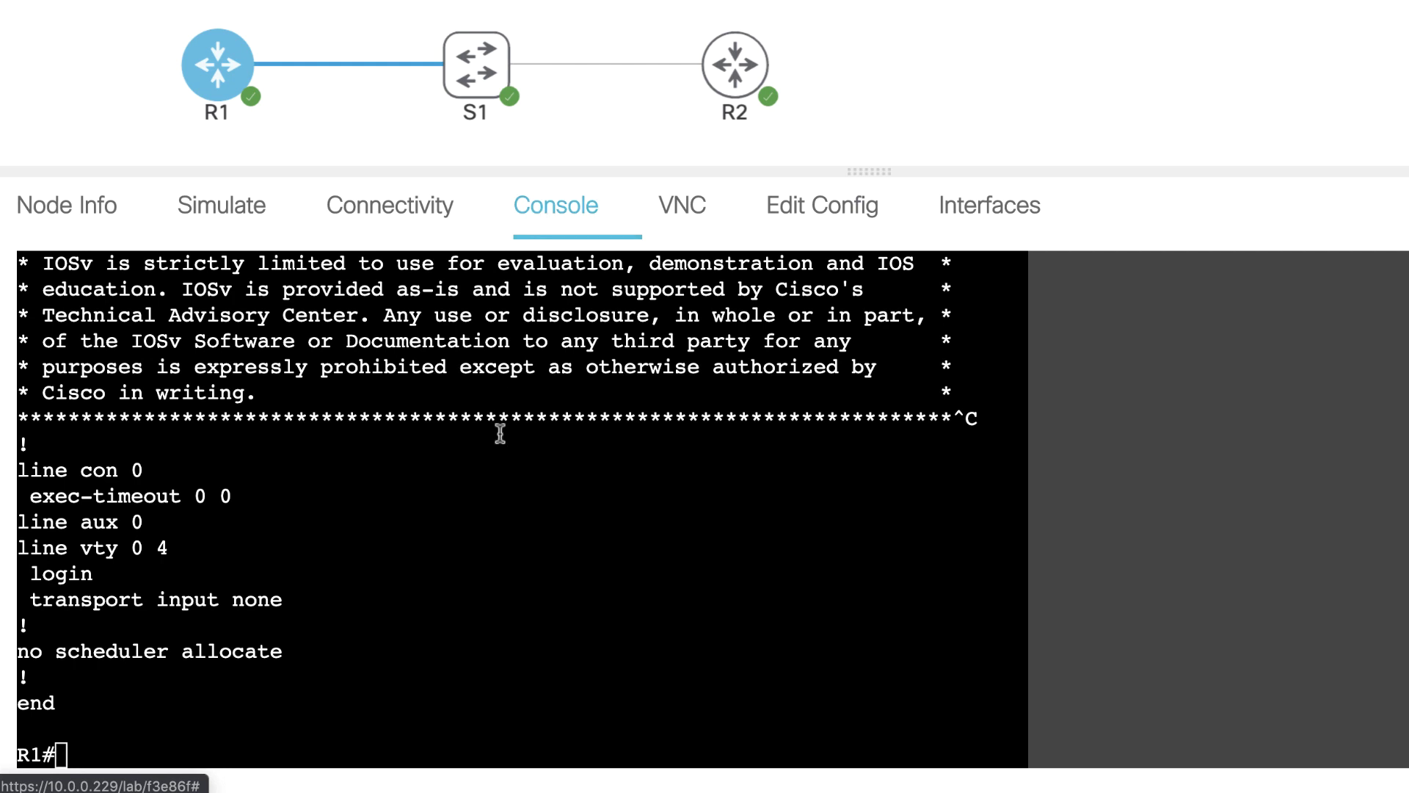
key("Return")
key("Return")
key("Return")
type("conf t")
key("Return")
type("int")
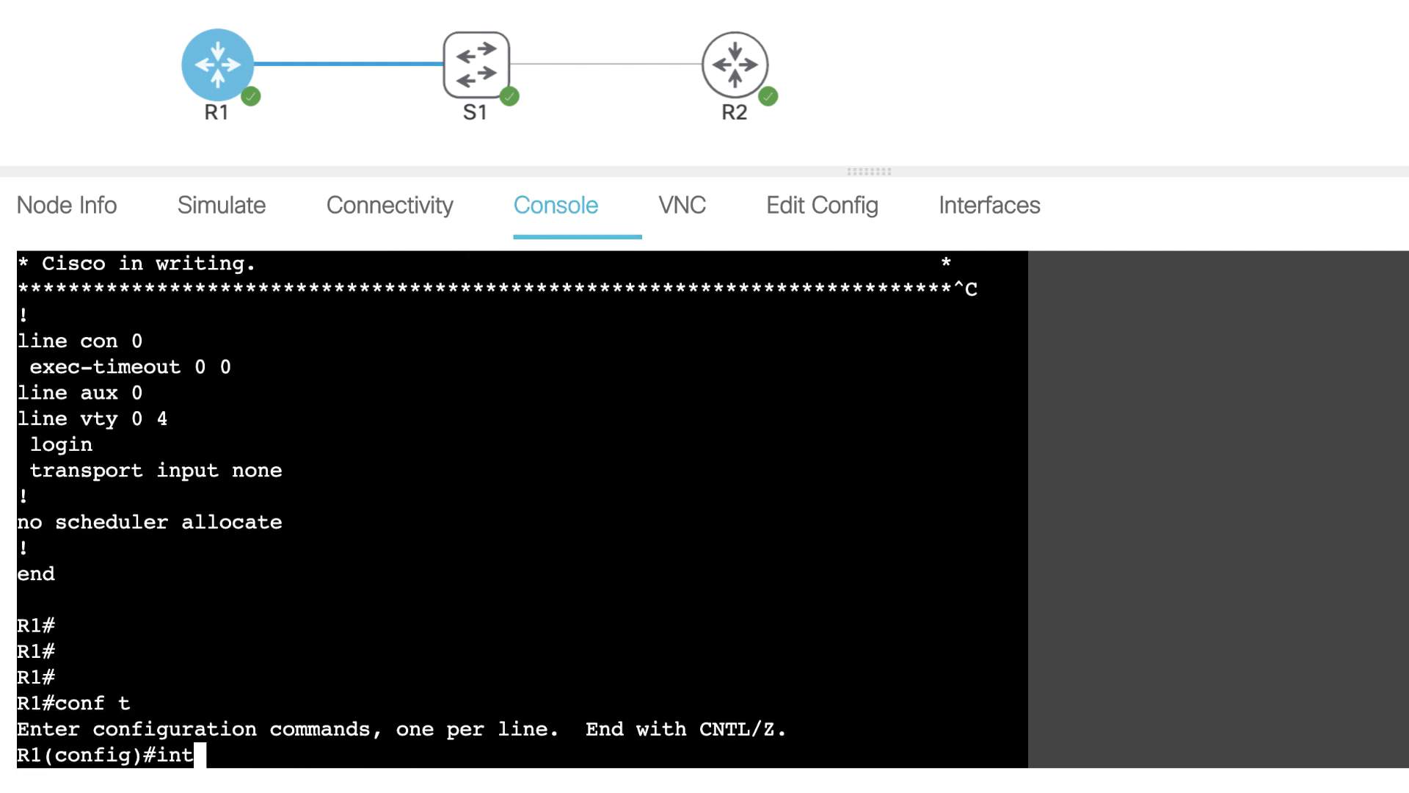
key("BackSpace")
key("BackSpace")
key("BackSpace")
type("end")
key("Return")
- List R1's interfaces with sh ip int brief and create loopback interface 1 in configuration mode
type("sh ip int brief")
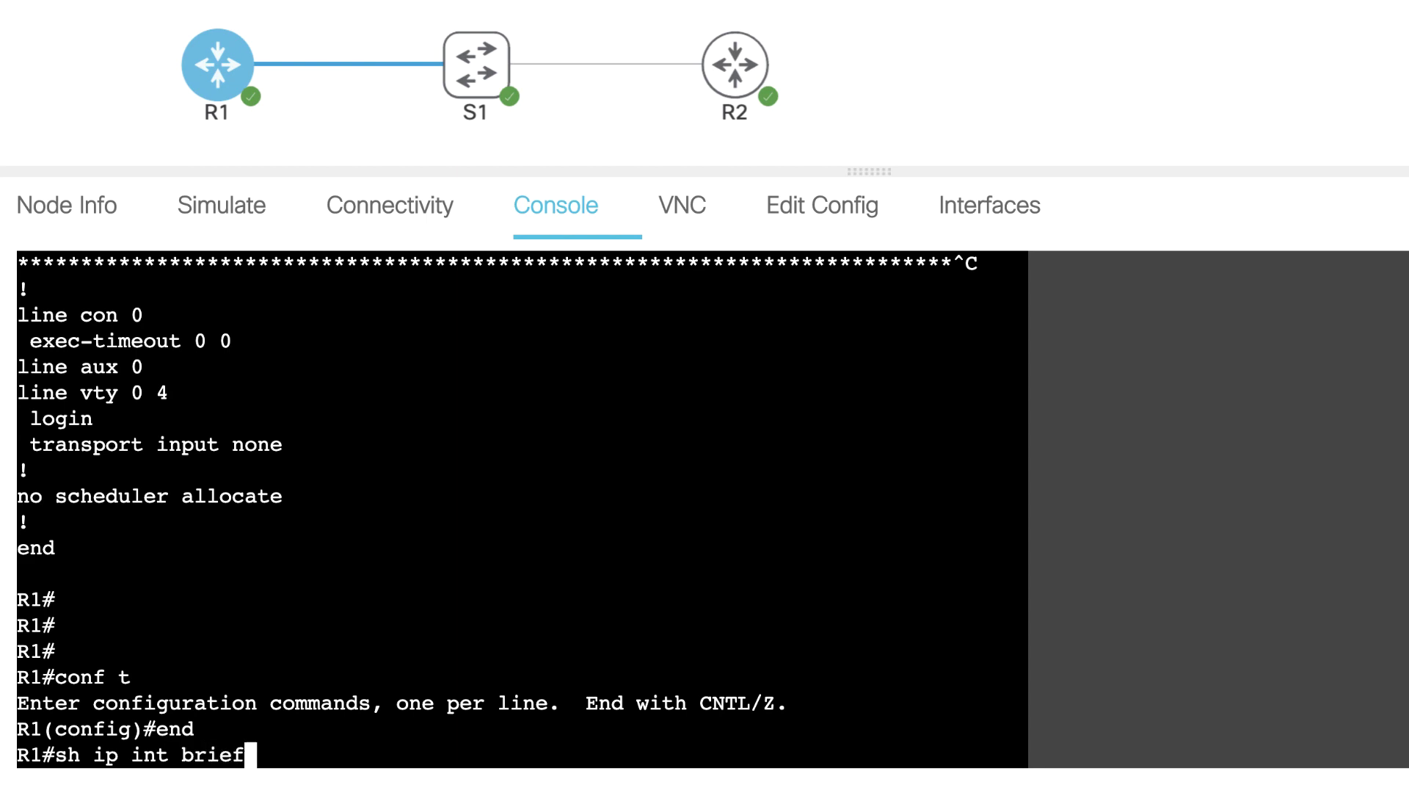
key("Return")
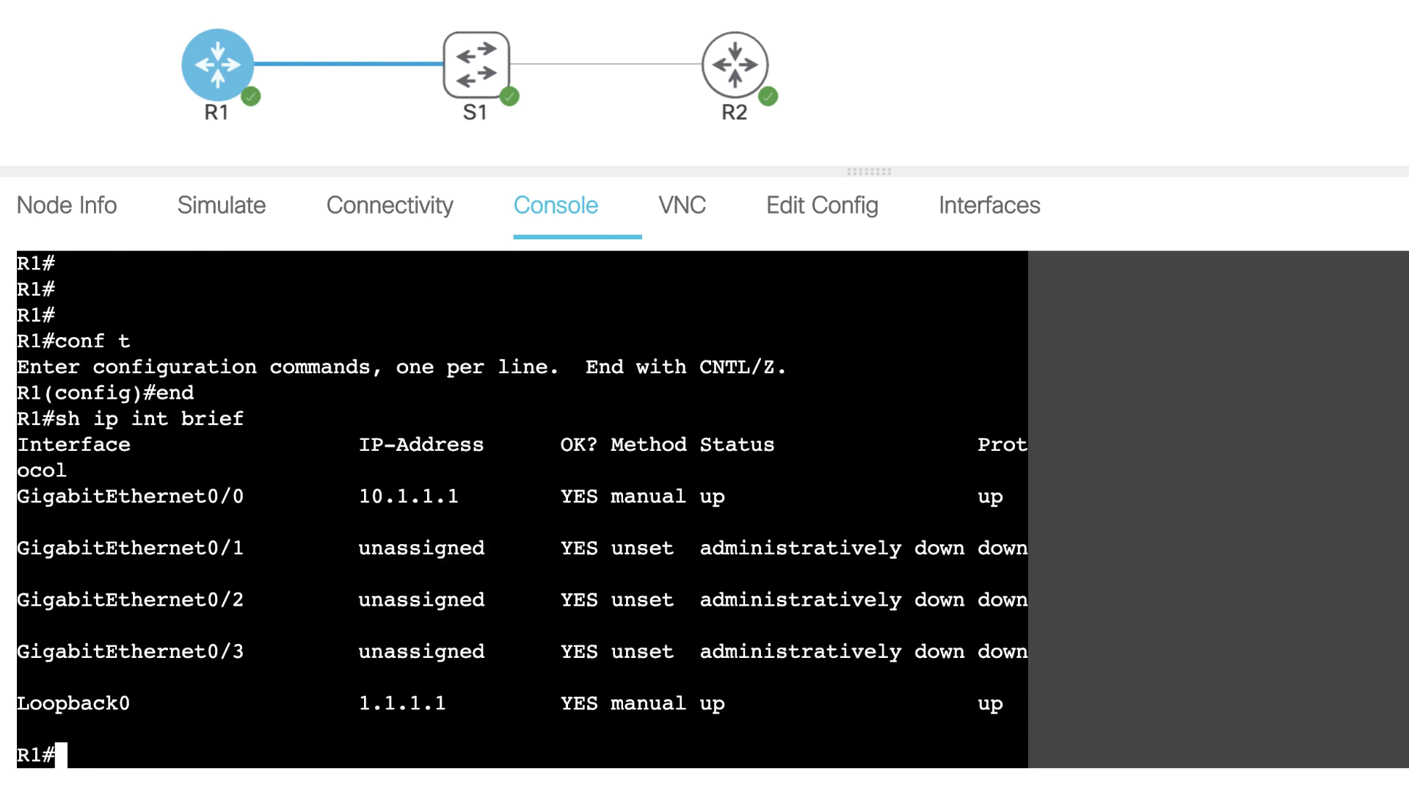
type("conf t")
key("Return")
type("in")
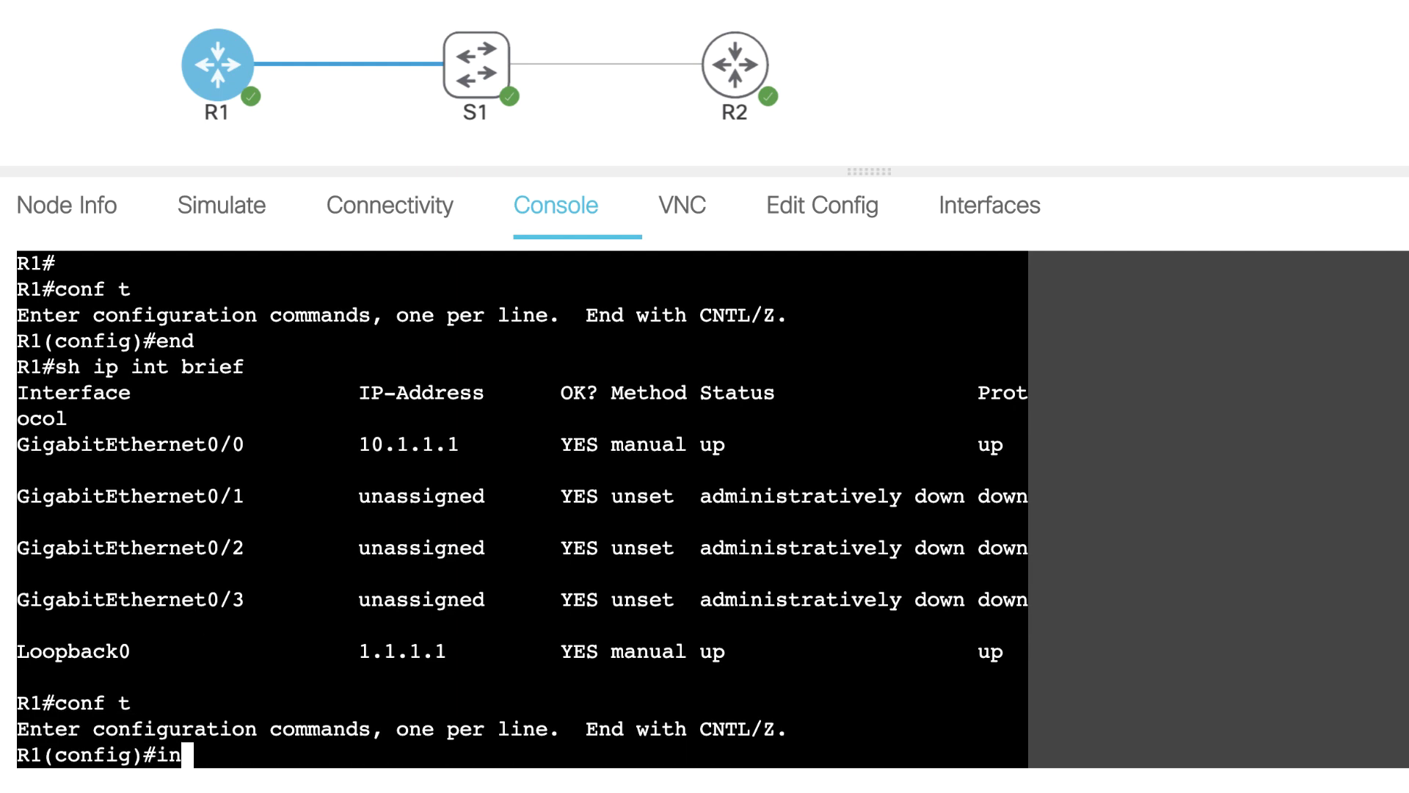
type("t loop 1")
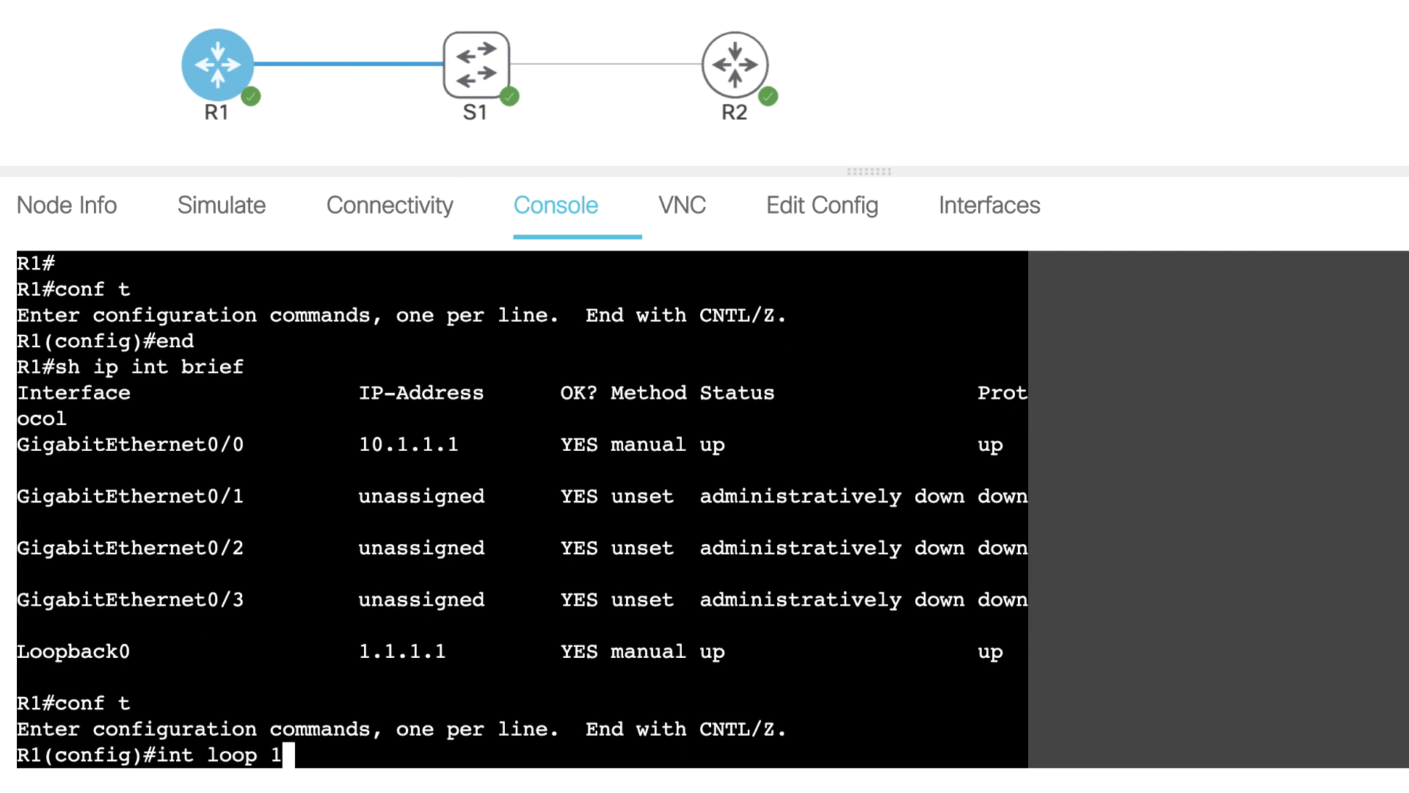
key("Return")
- Assign IP address 3.3.3.3 with mask 255.255.255.255 to loopback 1 and exit configuration mode
type("ip add")
key("Tab")
type("3")
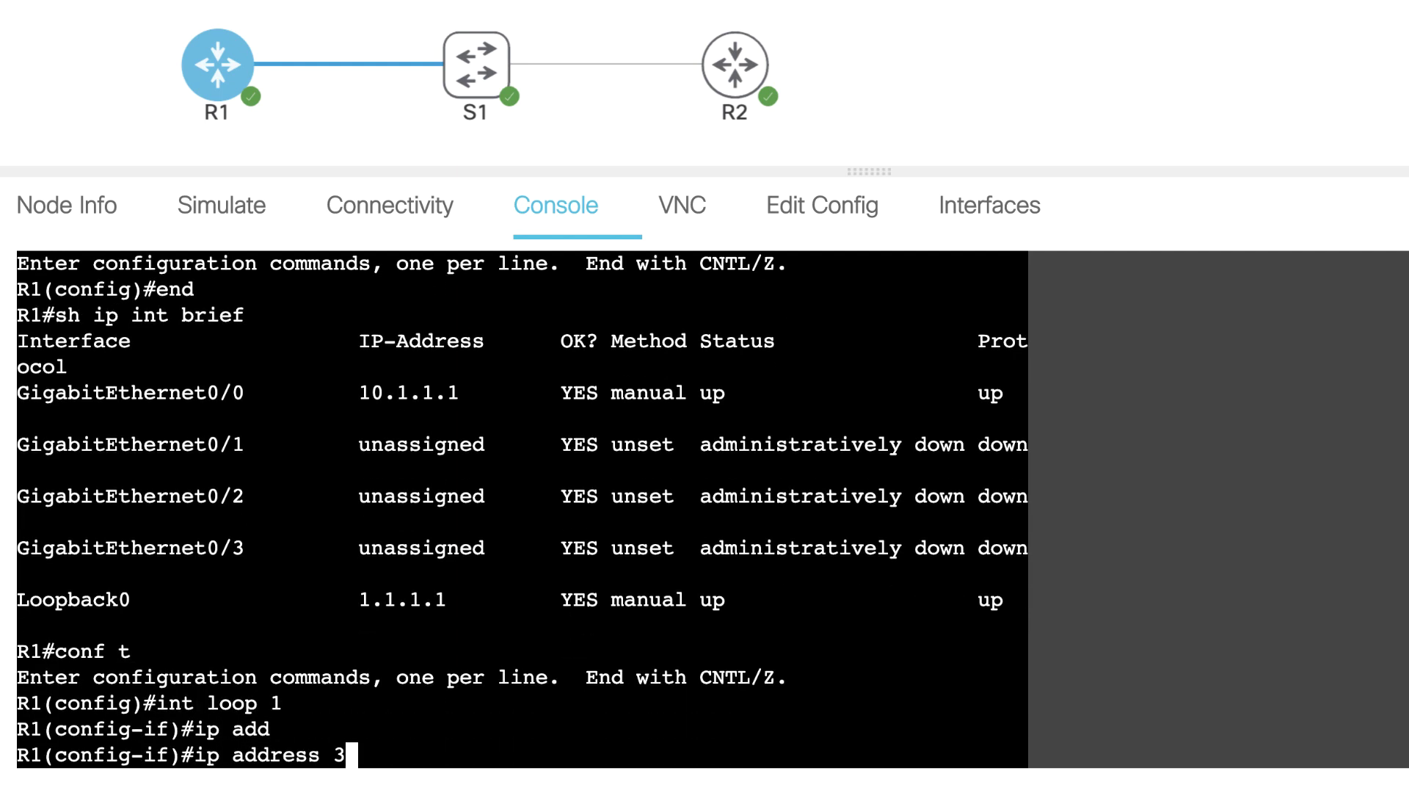
type(".3.3.3 255.255.255.255")
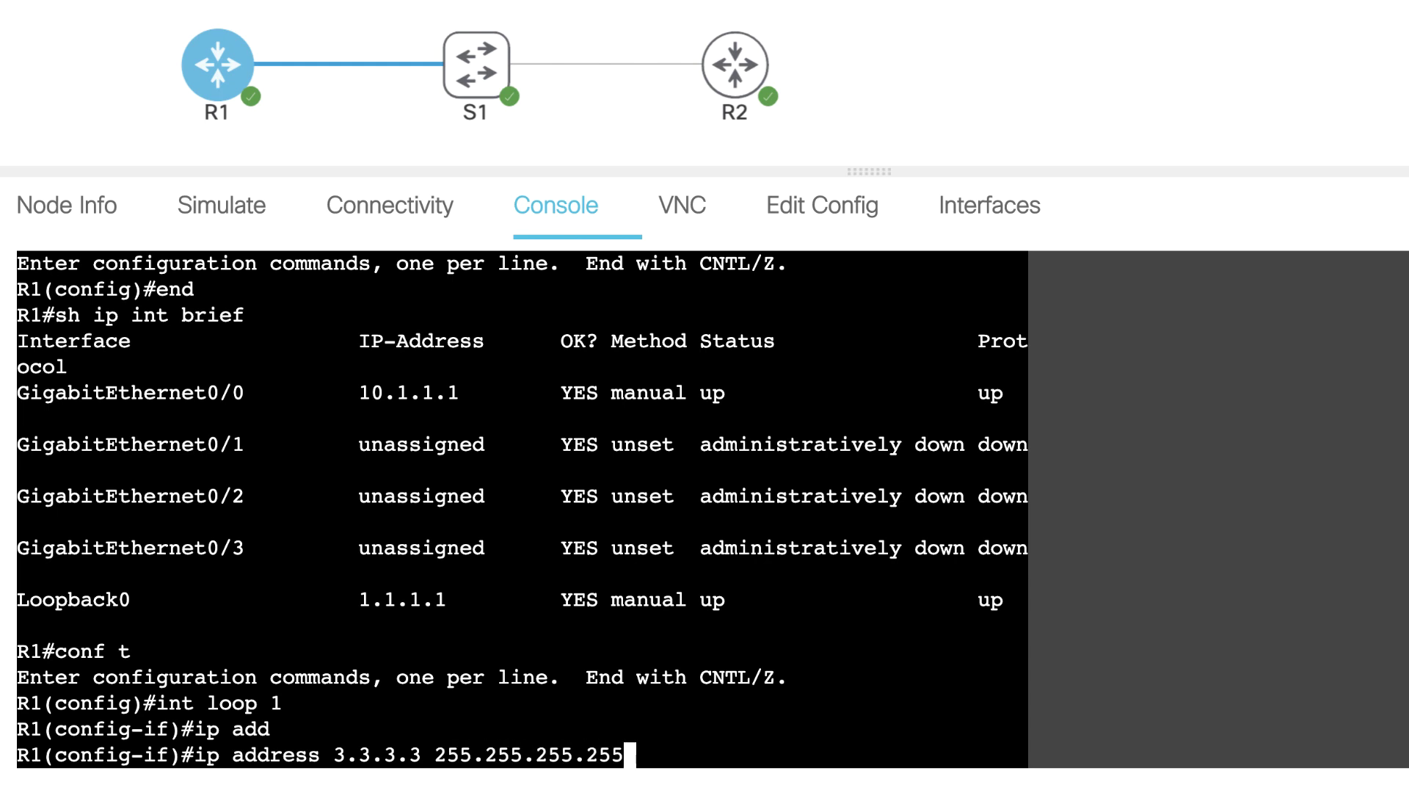
key("Return")
type("end")
key("Return")
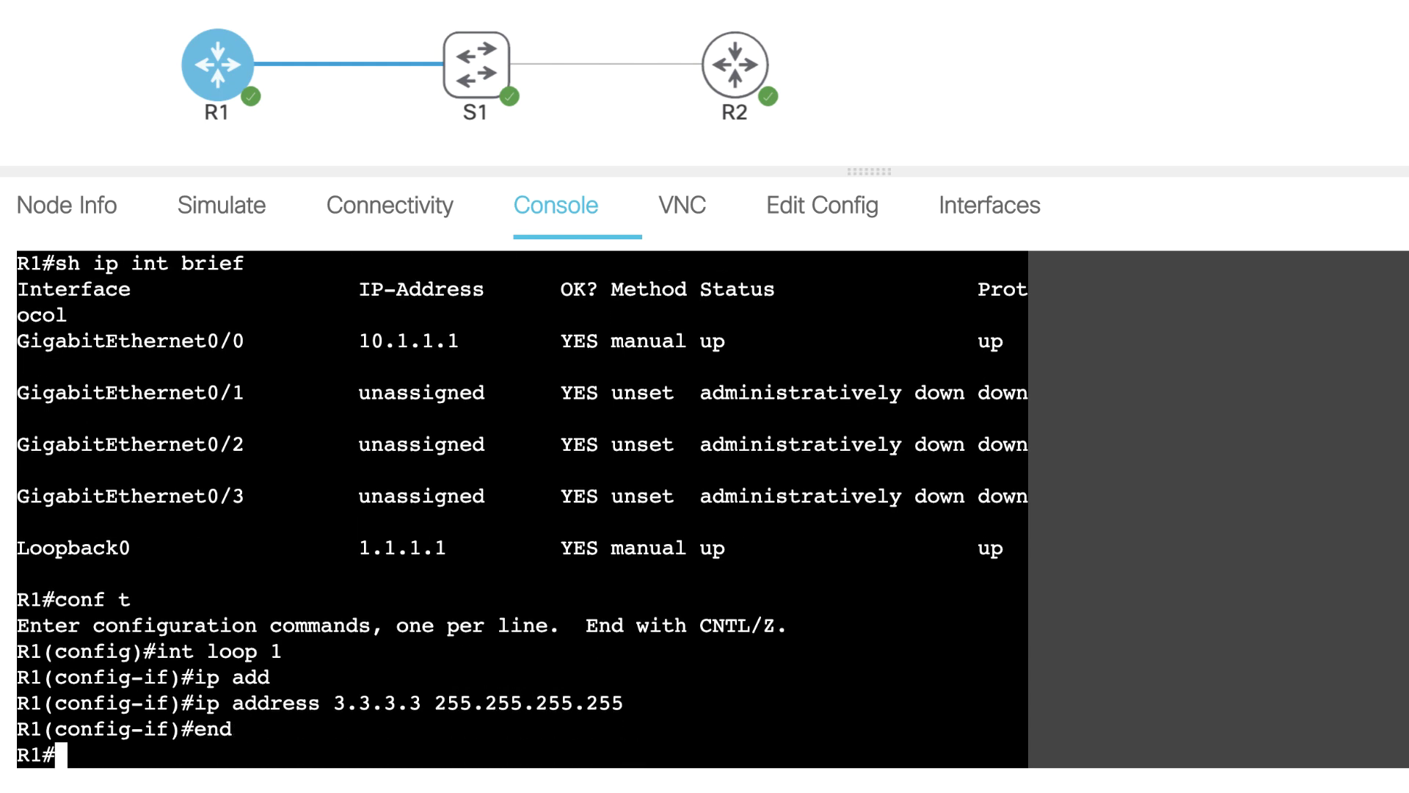
- Update R1's stored configuration from the device after examining its last change time and interface sections
left_click(866, 196)
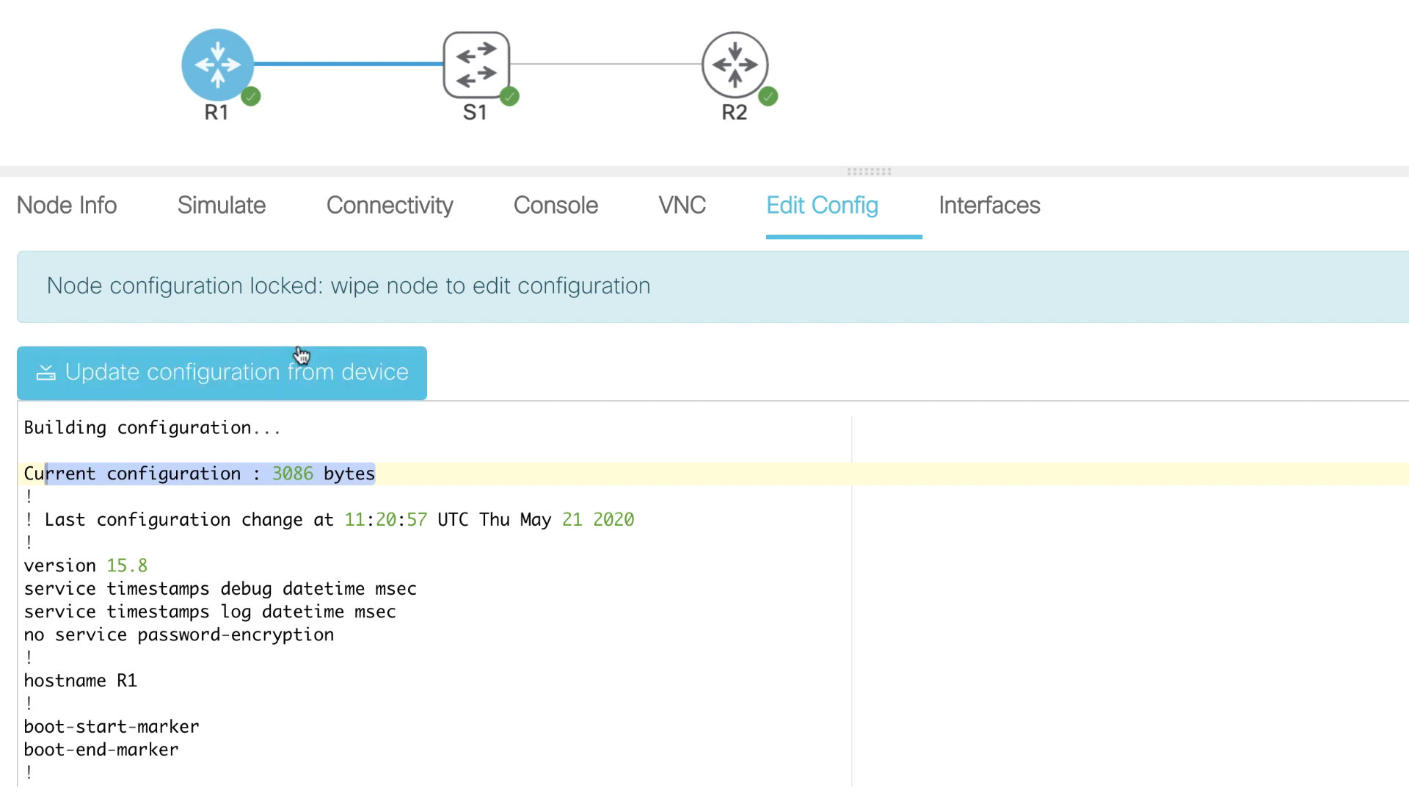
left_click_drag(345, 519, 434, 536)
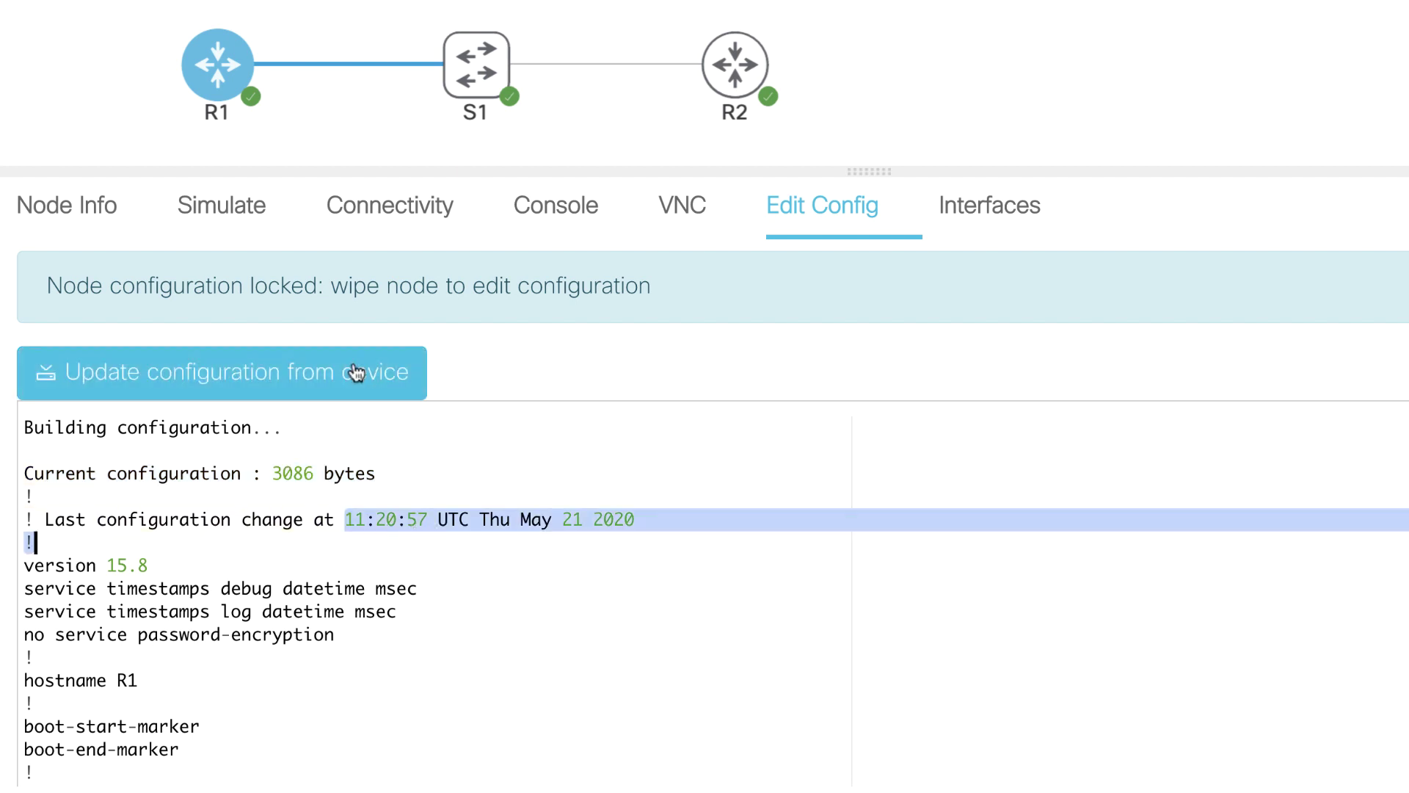
scroll(707, 486, "down", 10)
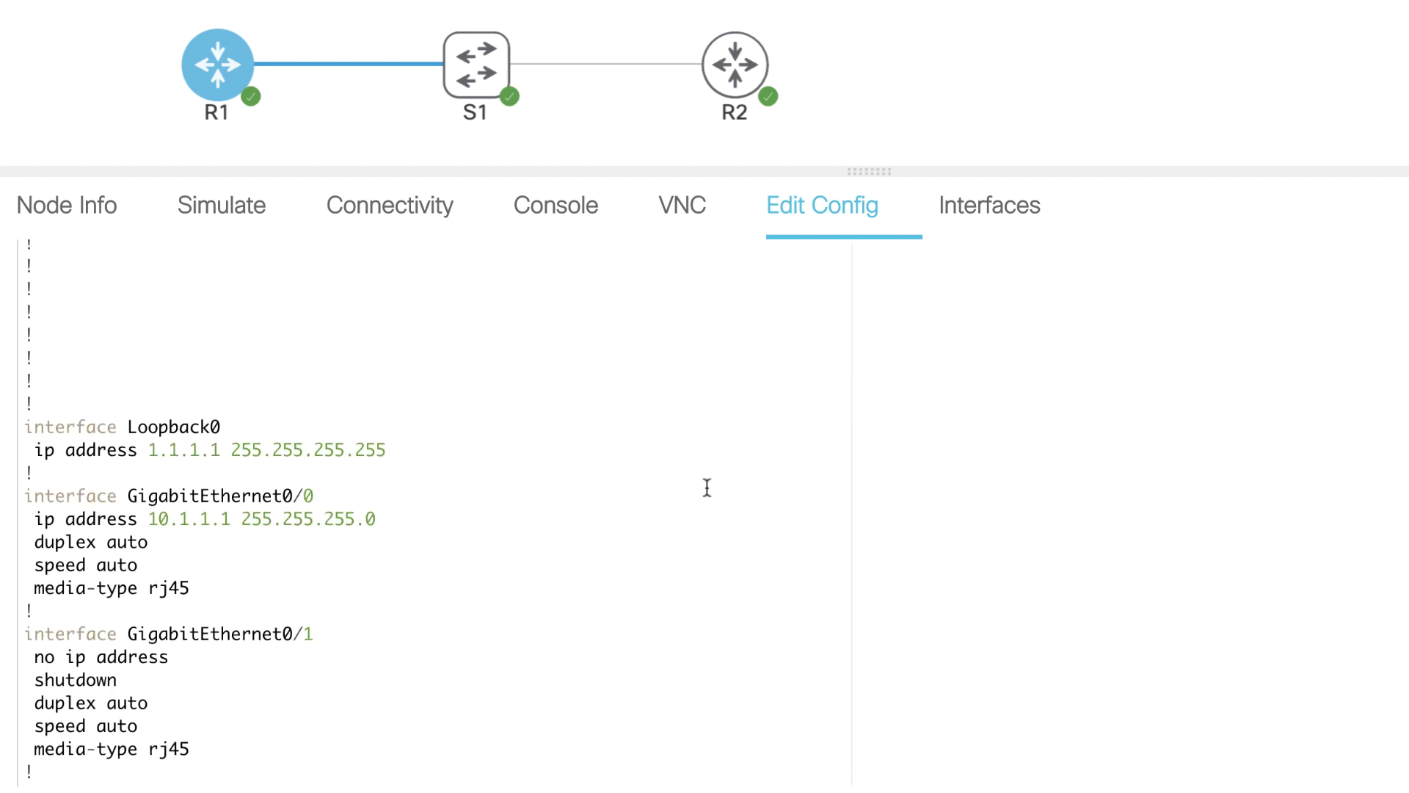
left_click_drag(117, 395, 591, 708)
scroll(576, 658, "down", 3)
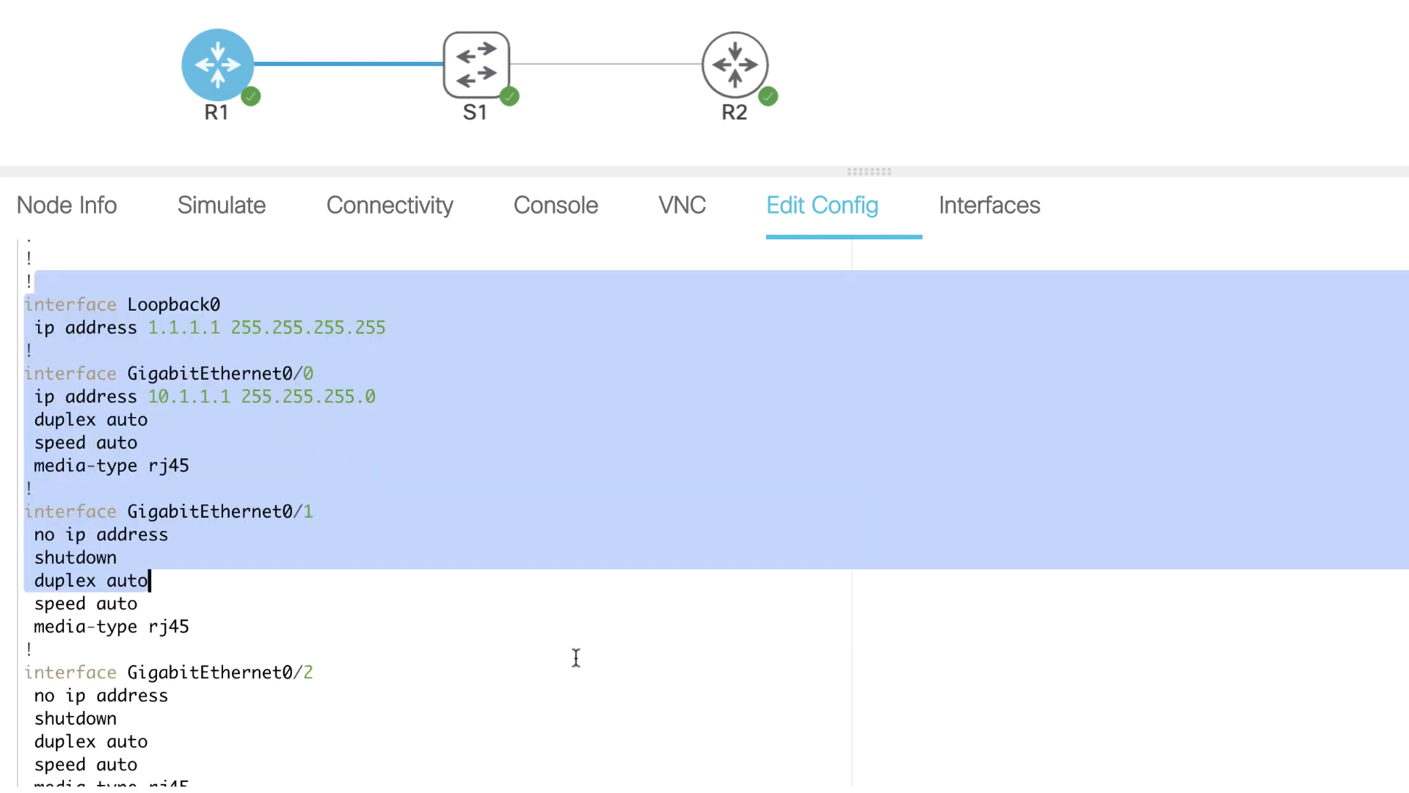
scroll(573, 648, "down", 9)
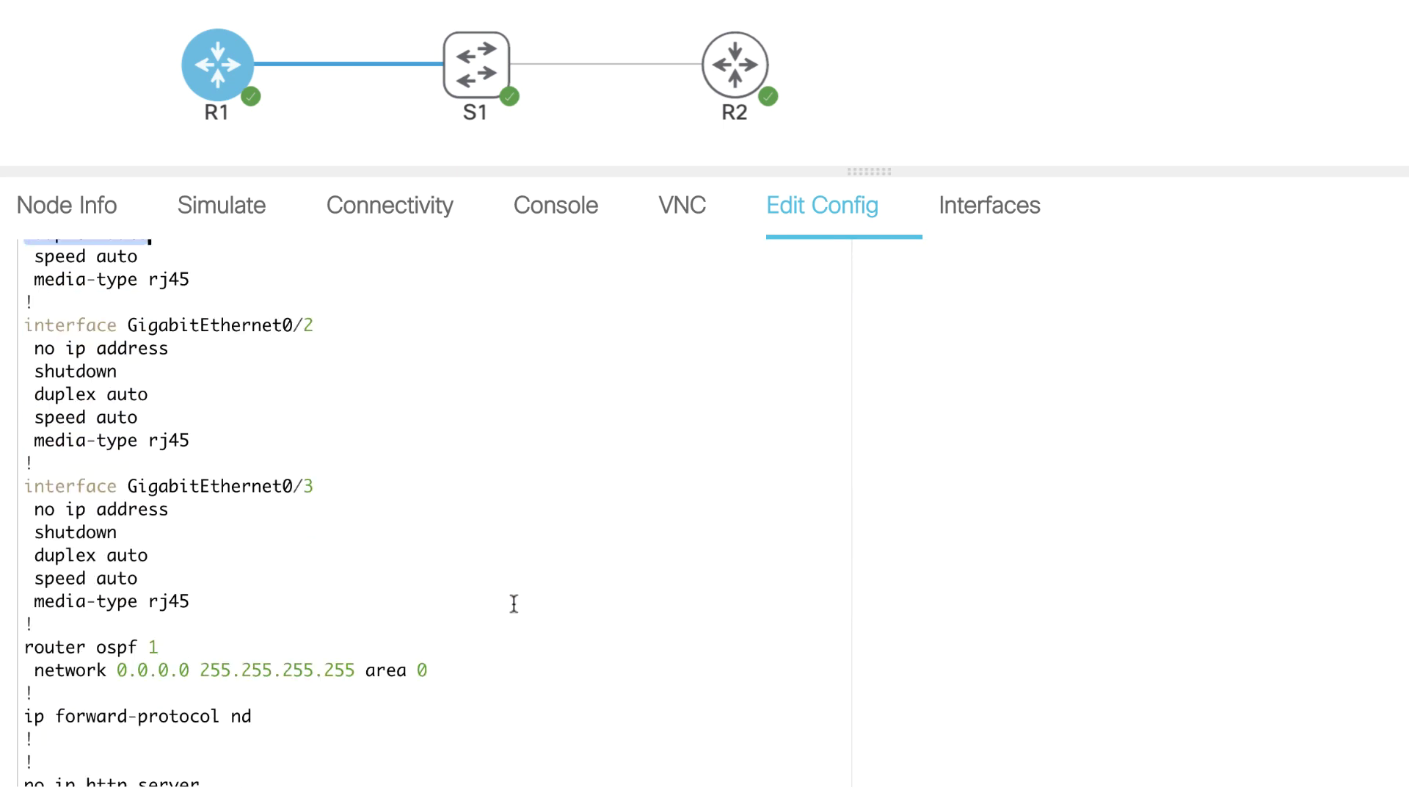
left_click_drag(471, 569, 511, 603)
left_click(620, 672)
scroll(620, 672, "up", 2)
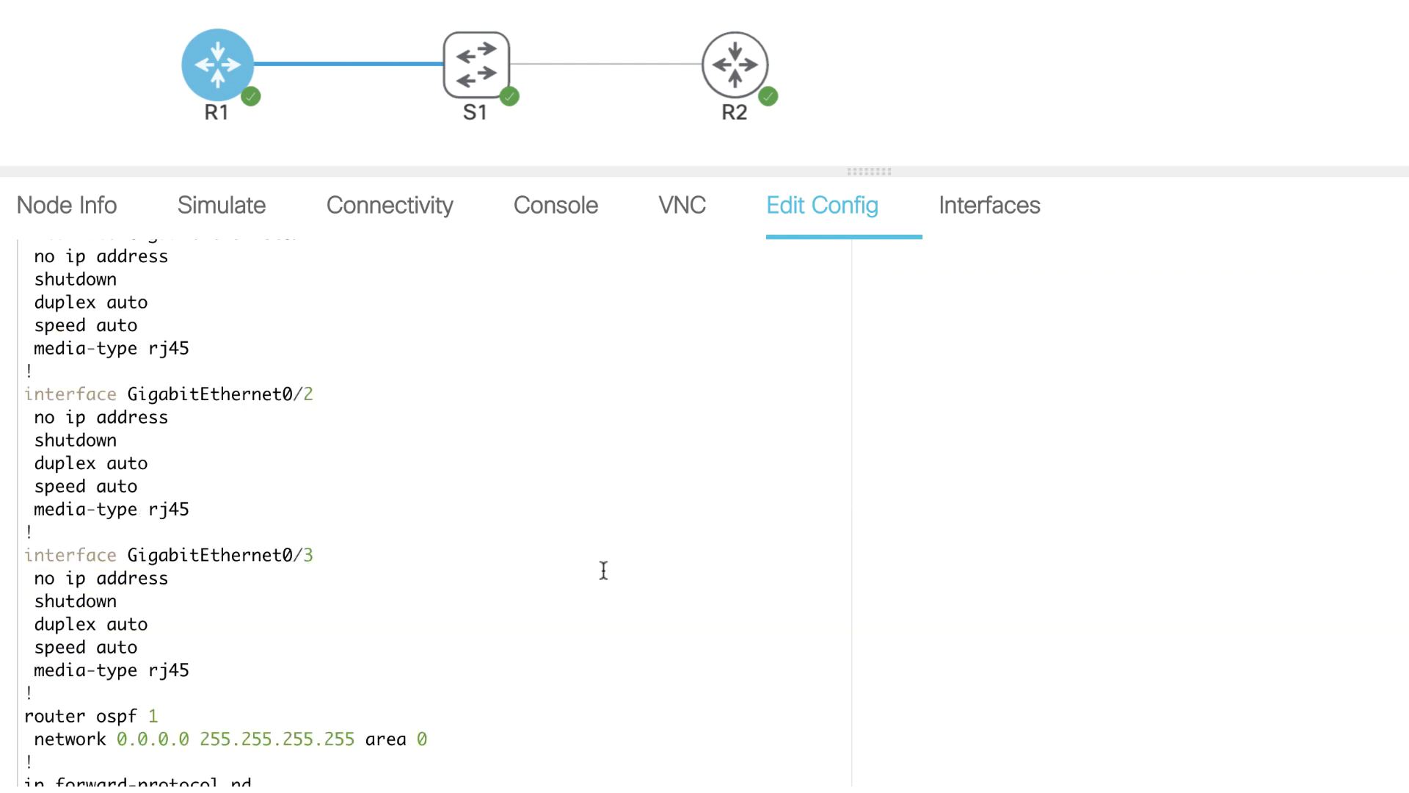
scroll(605, 554, "up", 1)
scroll(608, 545, "up", 15)
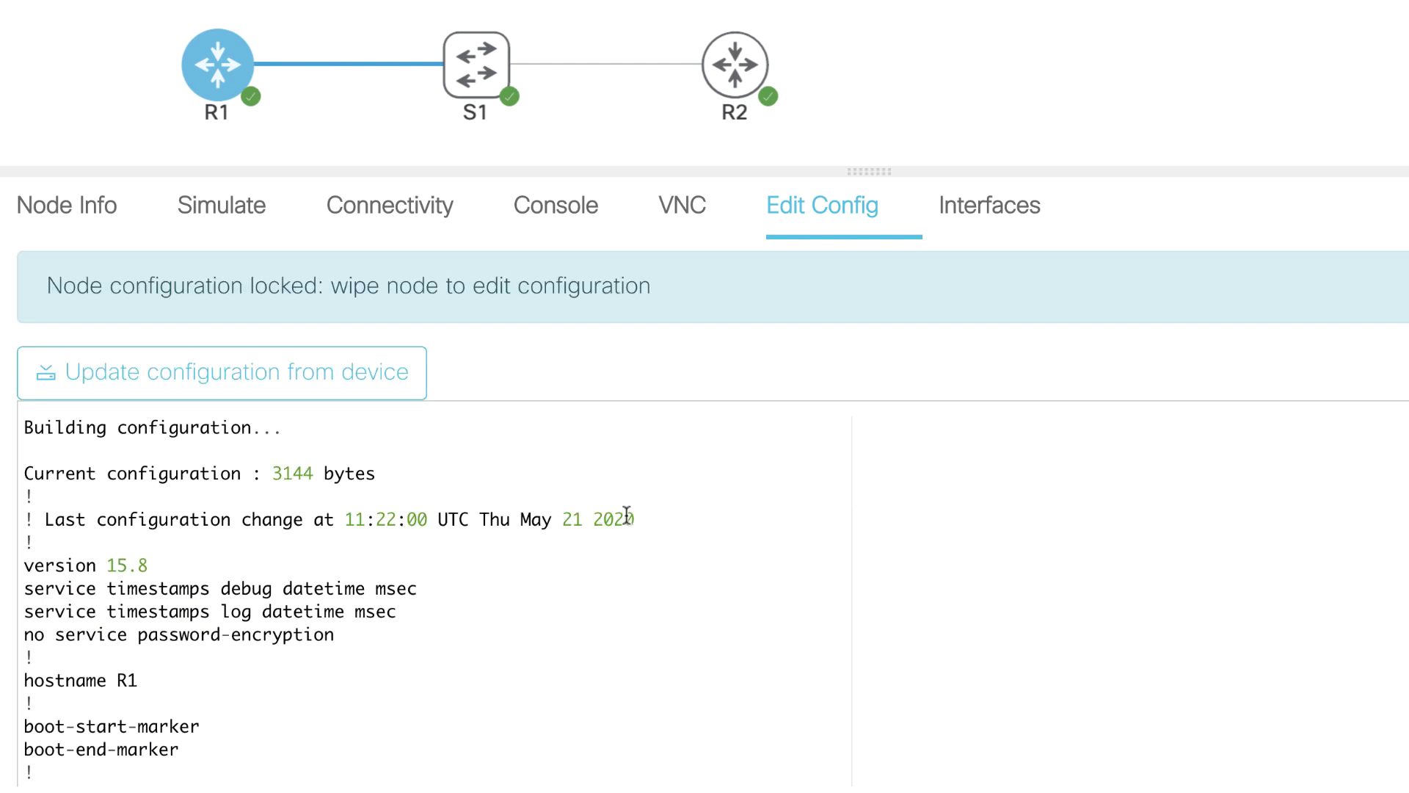
- Review R1's refreshed configuration, checking the Loopback0, Loopback1 and GigabitEthernet0/0 sections
scroll(576, 534, "down", 2)
scroll(575, 535, "up", 2)
scroll(582, 535, "down", 20)
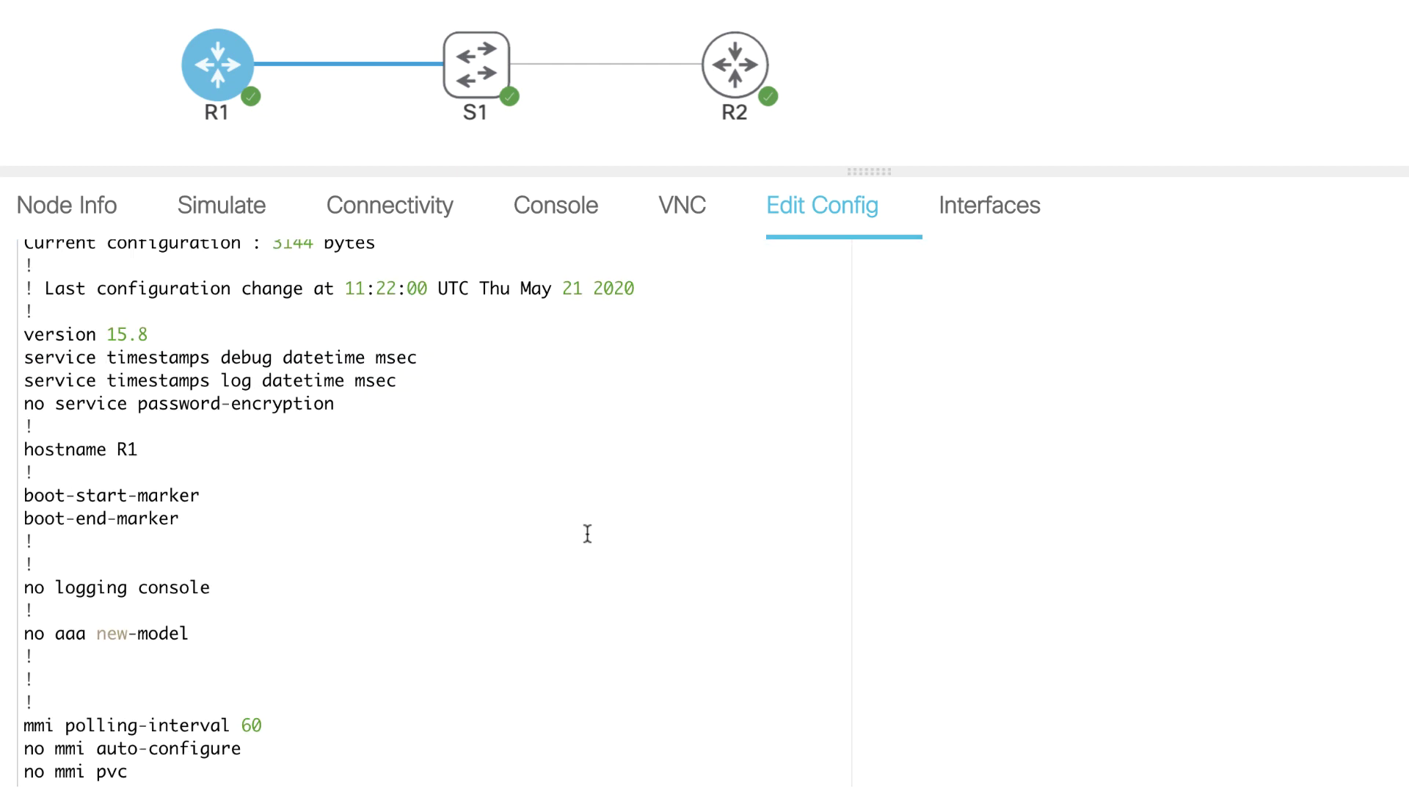
scroll(587, 534, "down", 10)
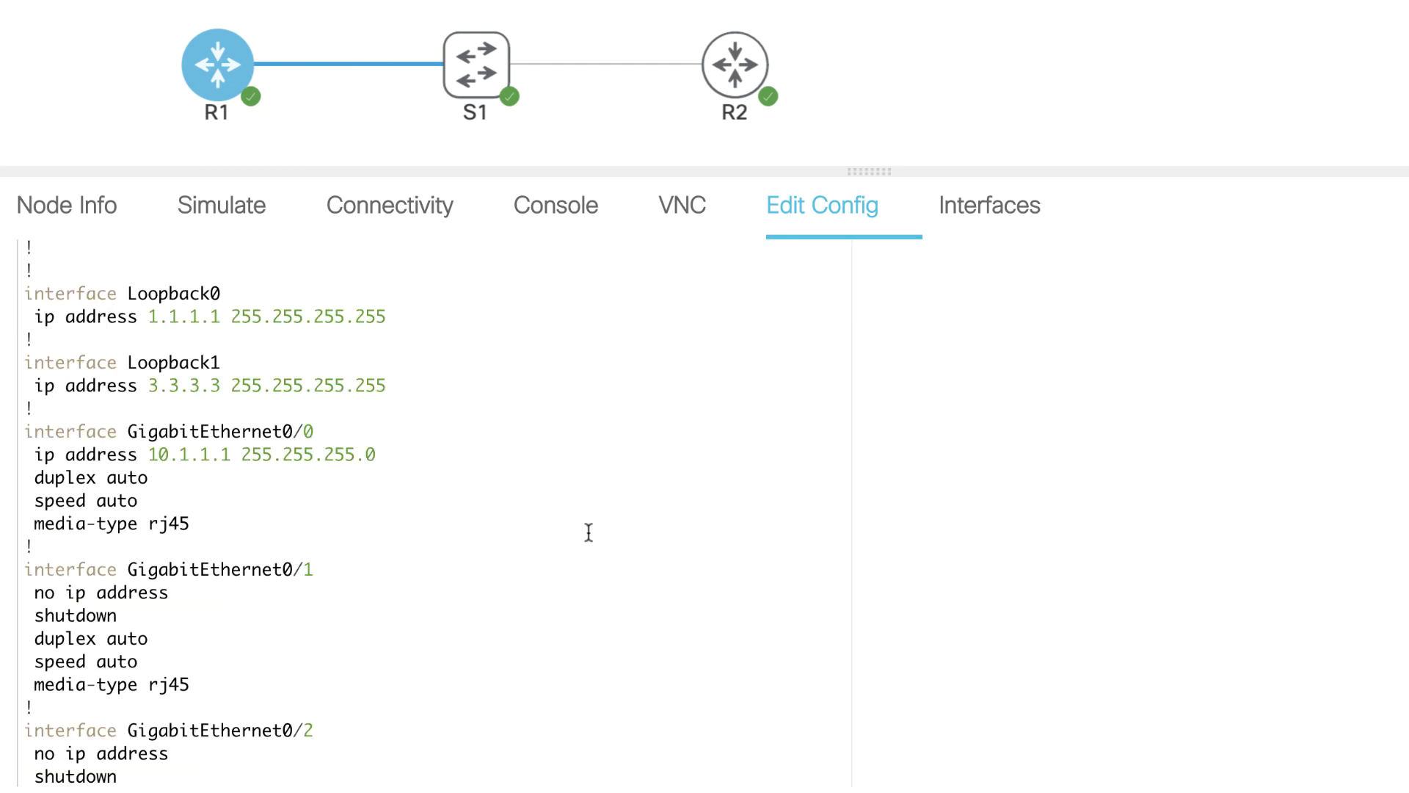
scroll(323, 396, "up", 3)
left_click_drag(185, 334, 690, 565)
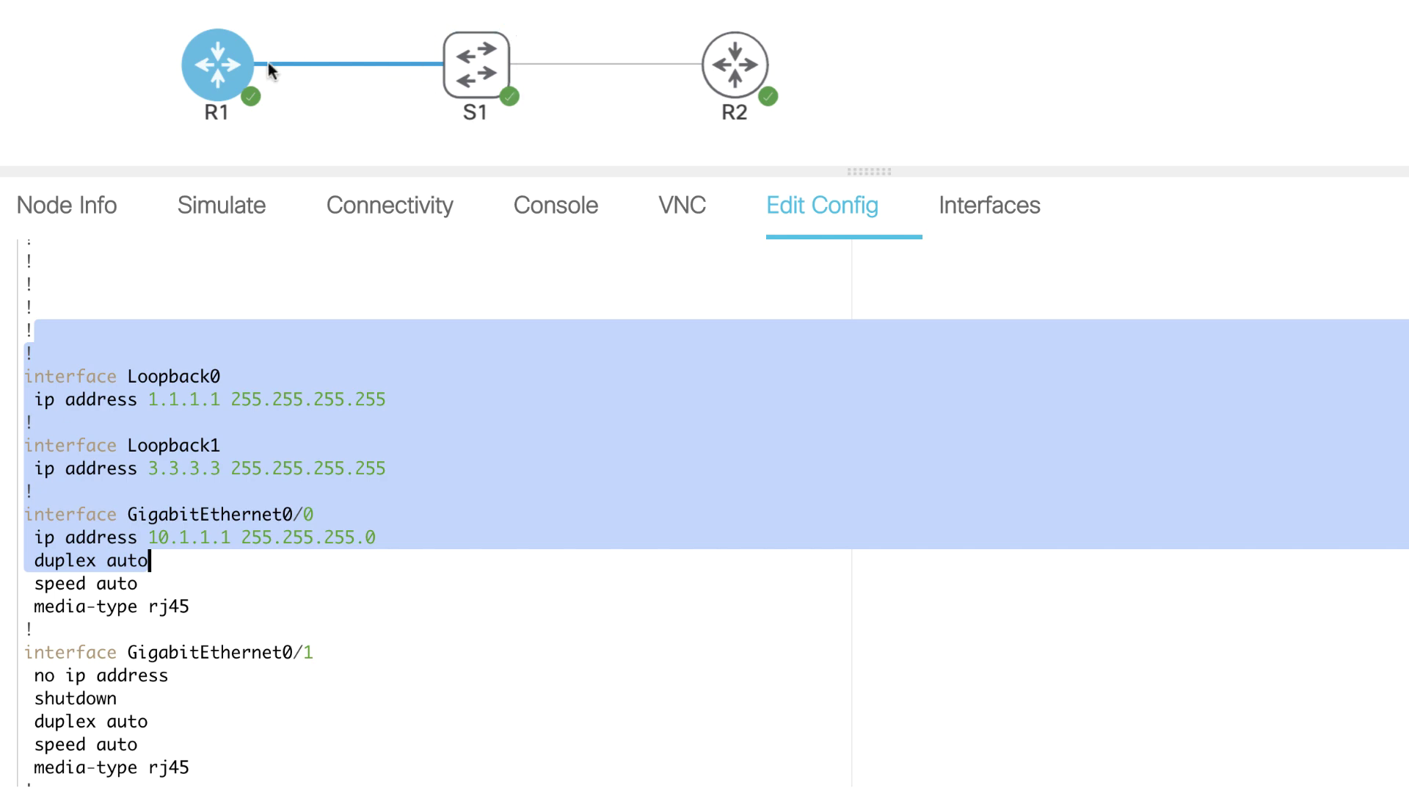
- Return to R1's console and display its startup configuration with sh start
mouse_move(222, 90)
left_click(550, 207)
left_click(542, 397)
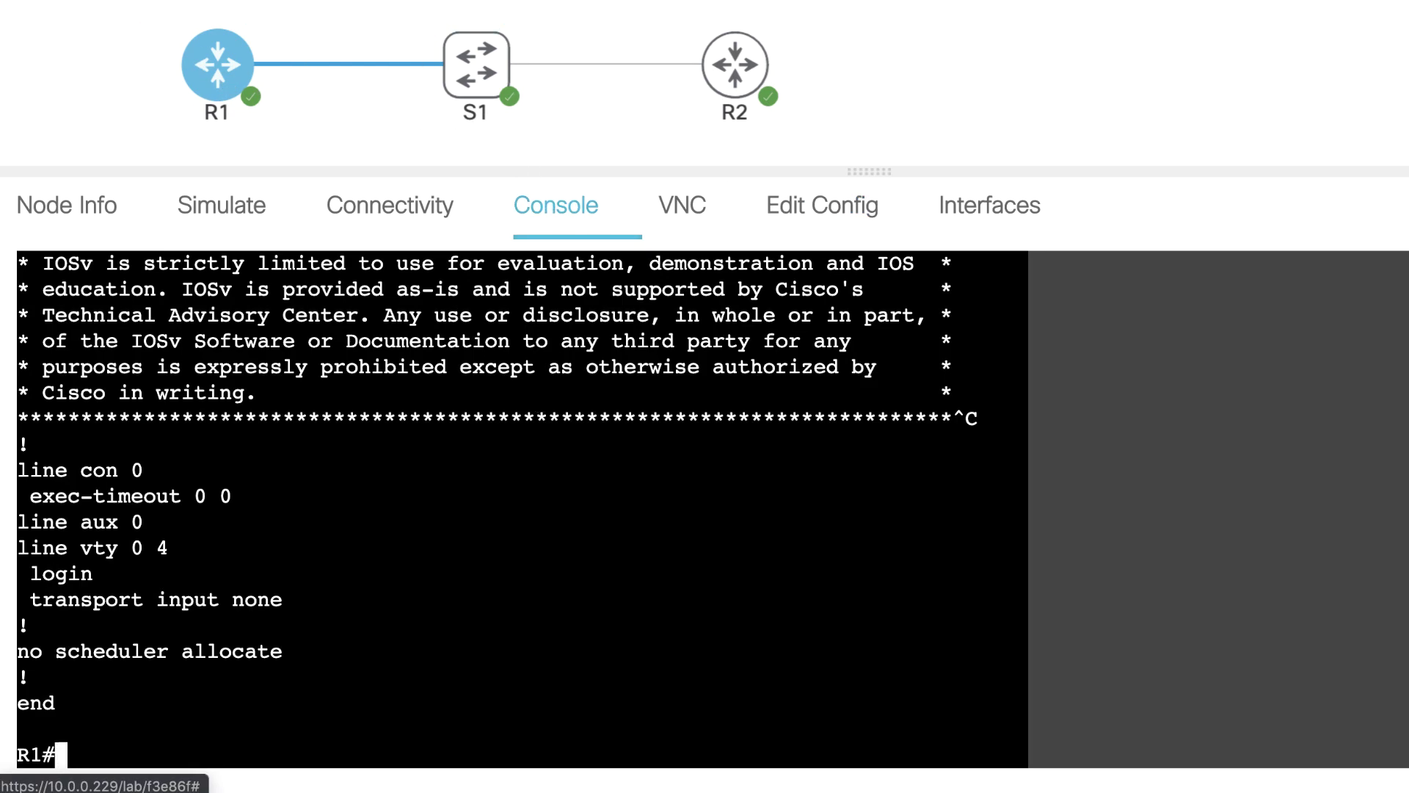
key("Return")
key("Return")
key("Return")
key("Return")
type("sh start")
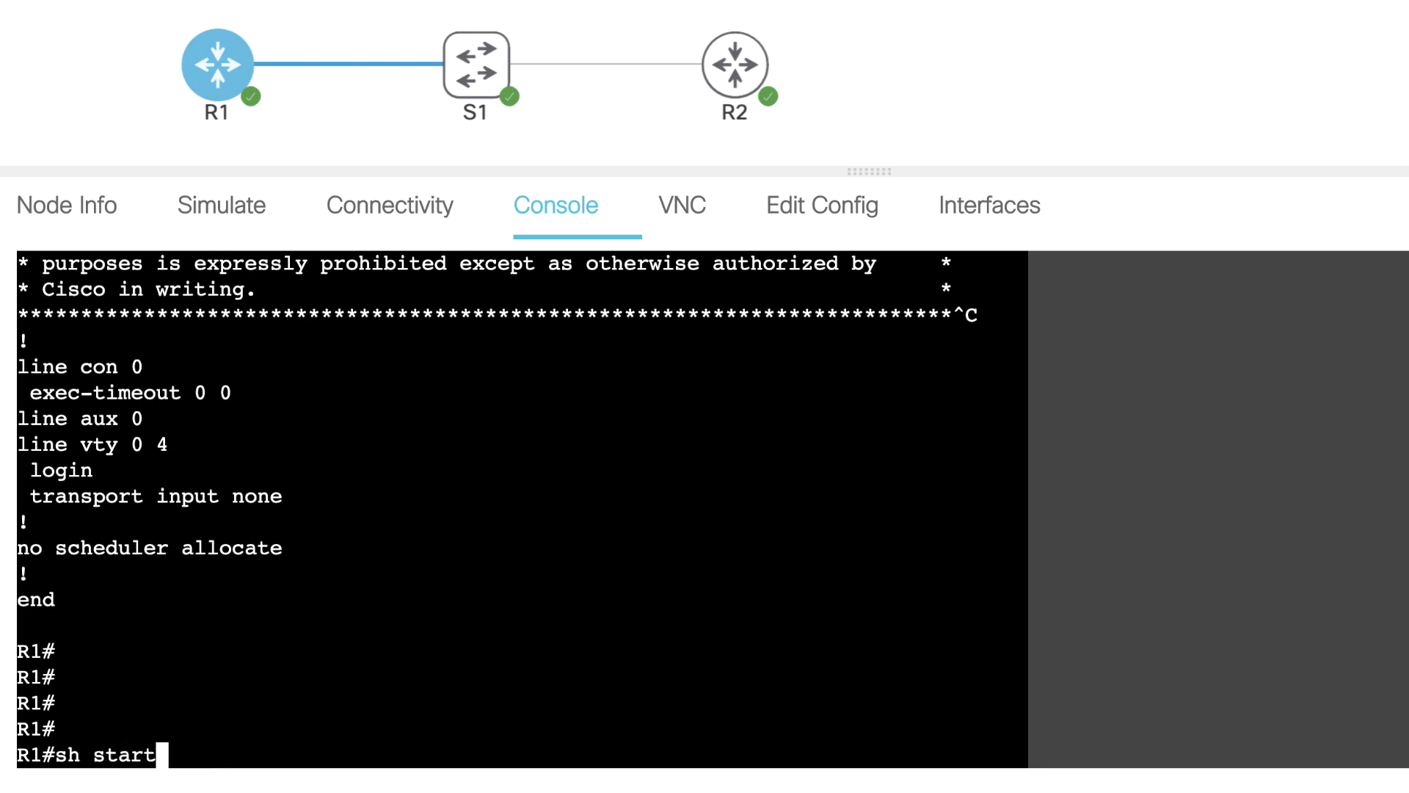
key("Return")
left_click_drag(169, 367, 668, 542)
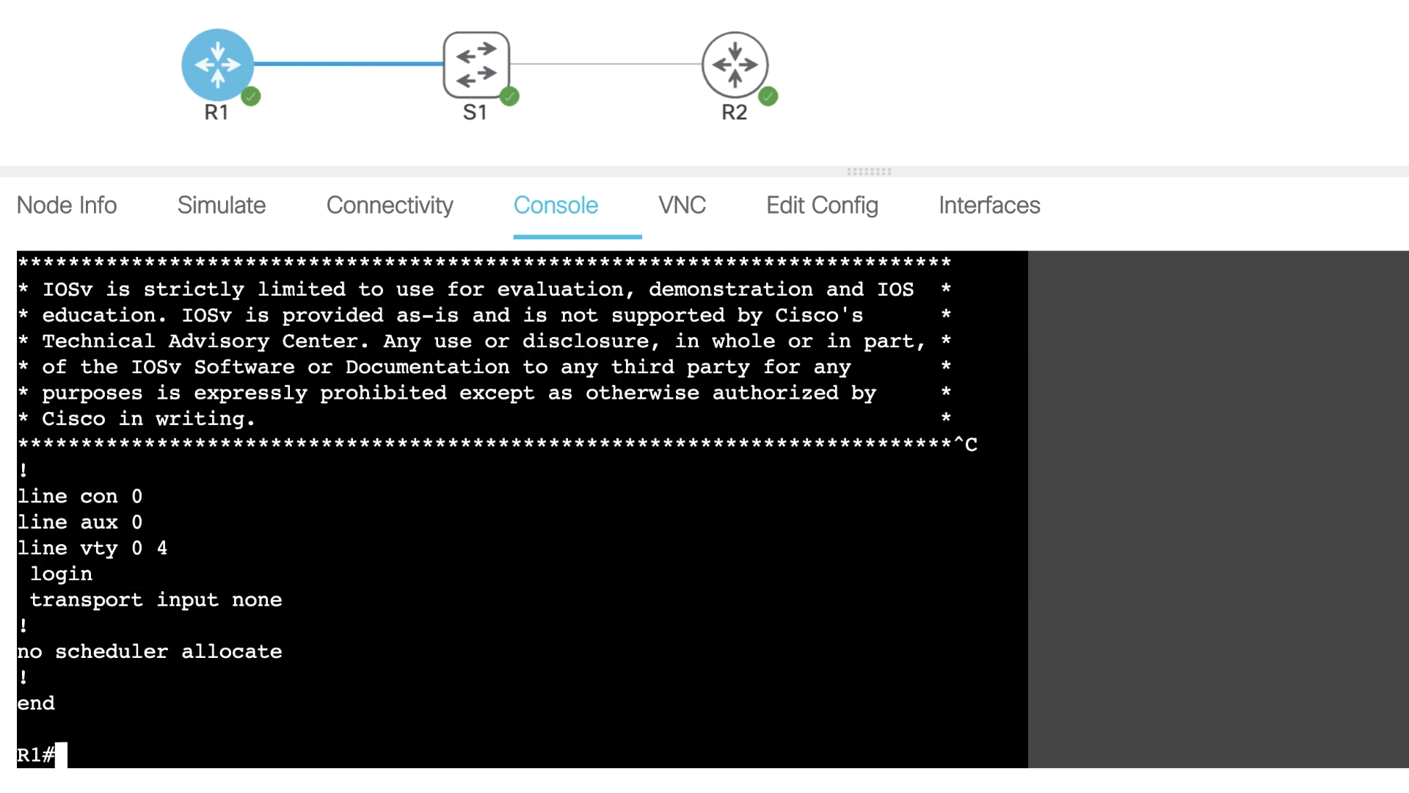
- Display R1's running configuration with sh run and examine the Loopback1 section
key("Return")
type("sh run")
key("Return")
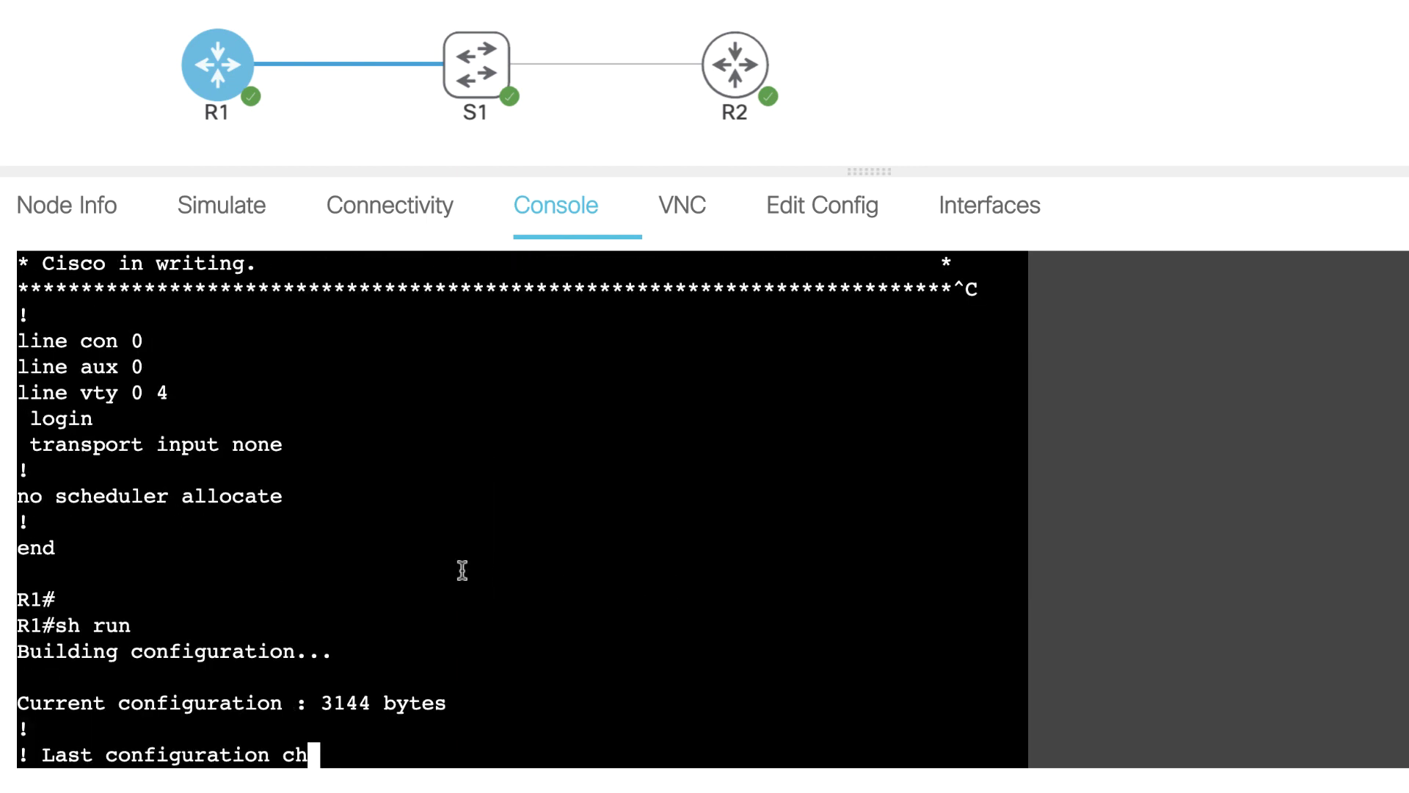
scroll(439, 502, "up", 10)
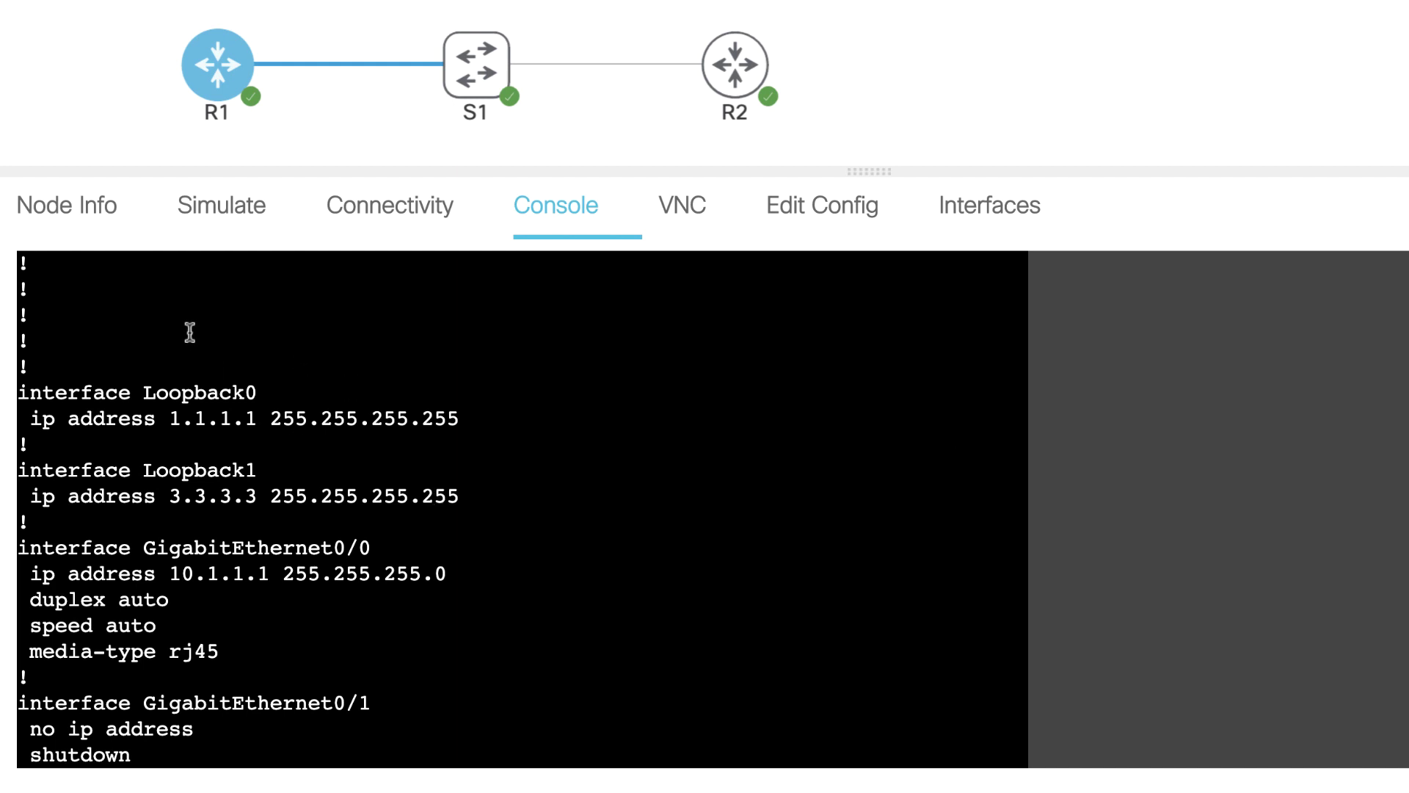
left_click_drag(186, 345, 592, 655)
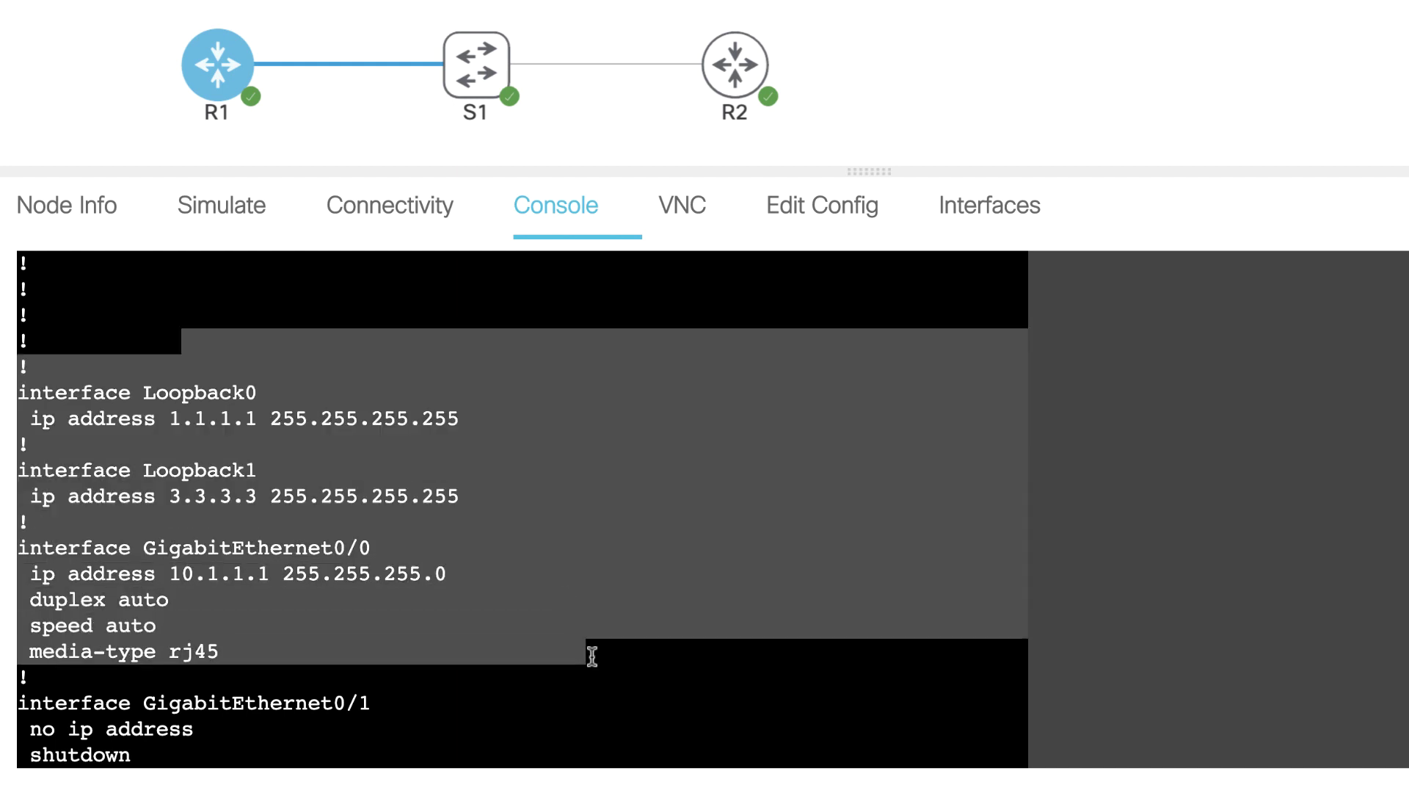
left_click(319, 516)
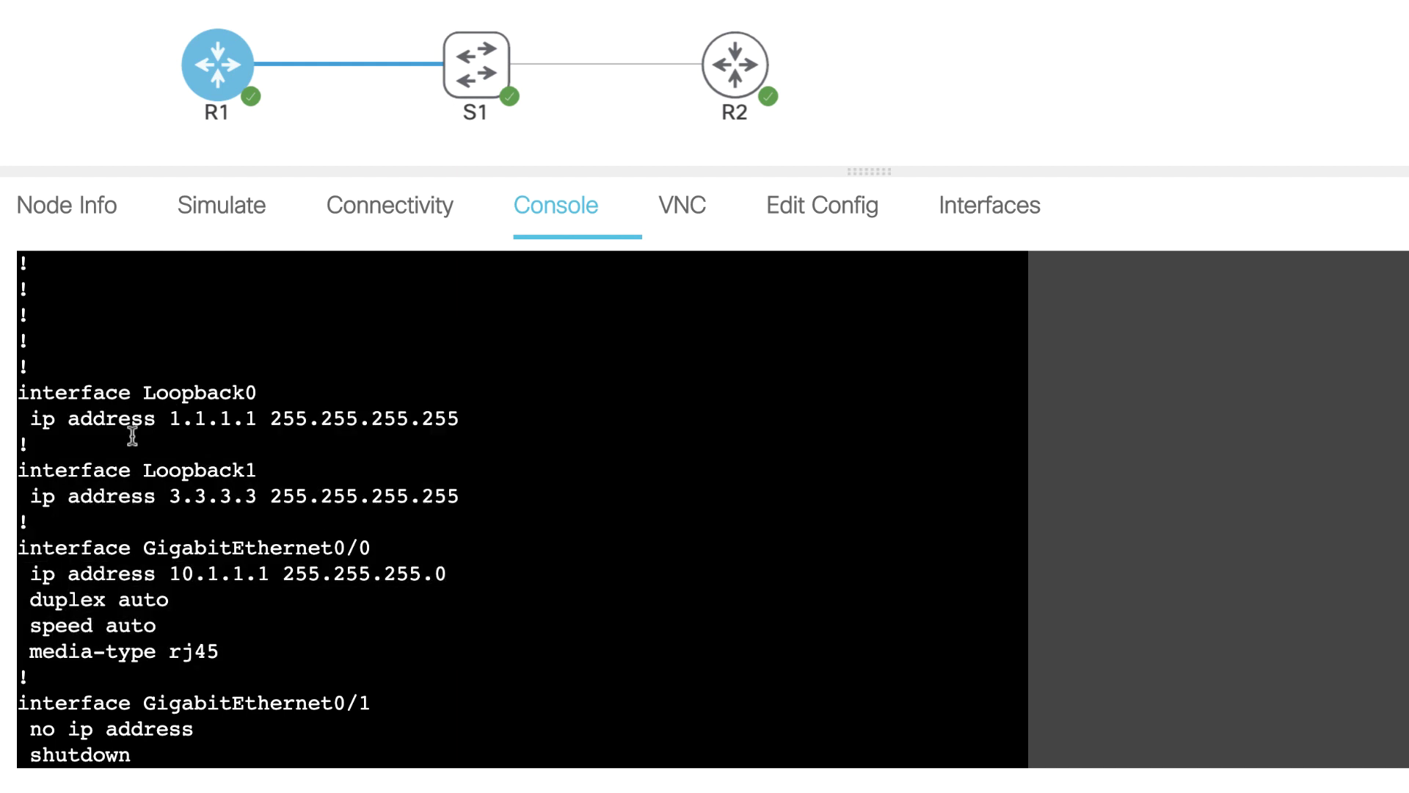
left_click_drag(132, 436, 539, 499)
- Switch to R2's console, activate the terminal, and list the interfaces with sh ip int brief, checking Loopback0
left_click(723, 81)
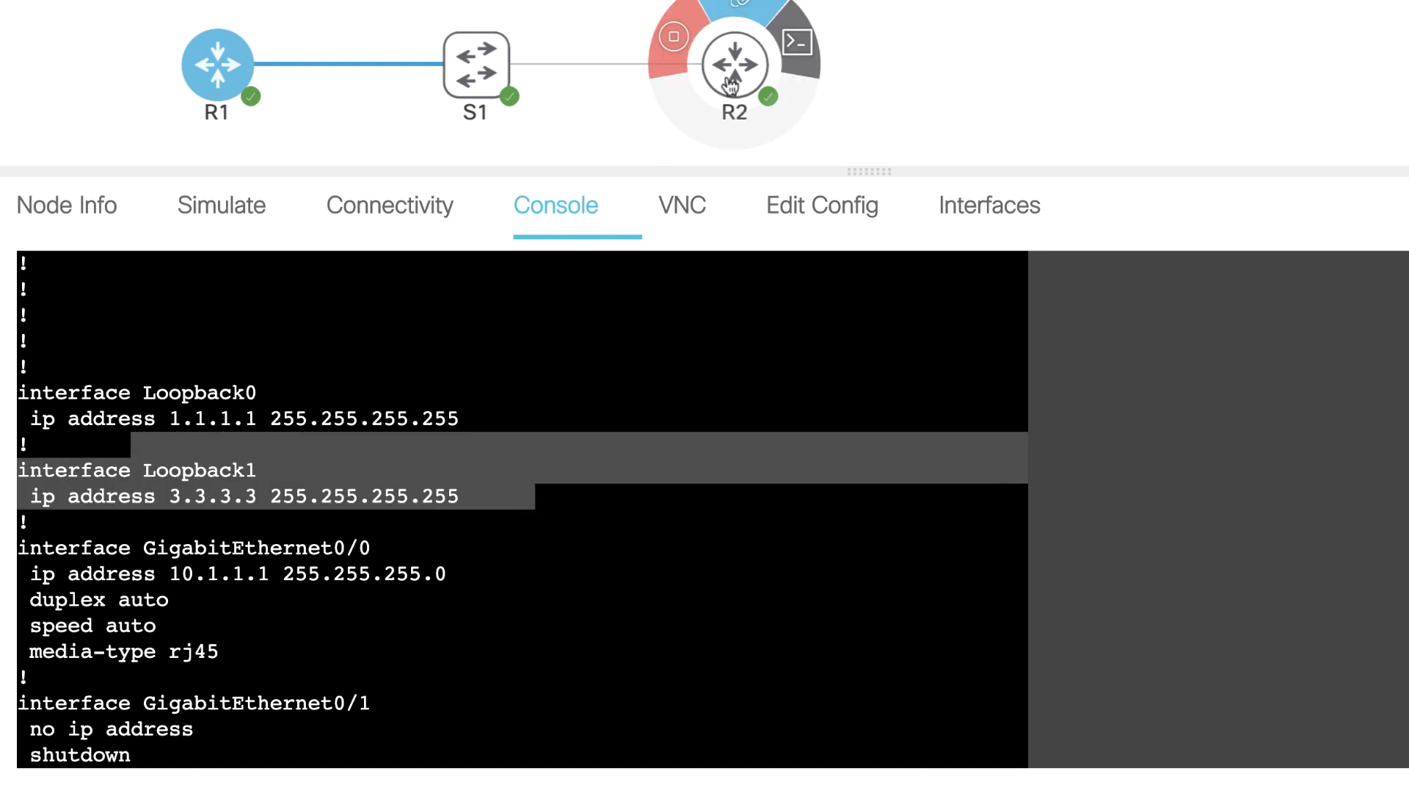
left_click(730, 86)
left_click(780, 514)
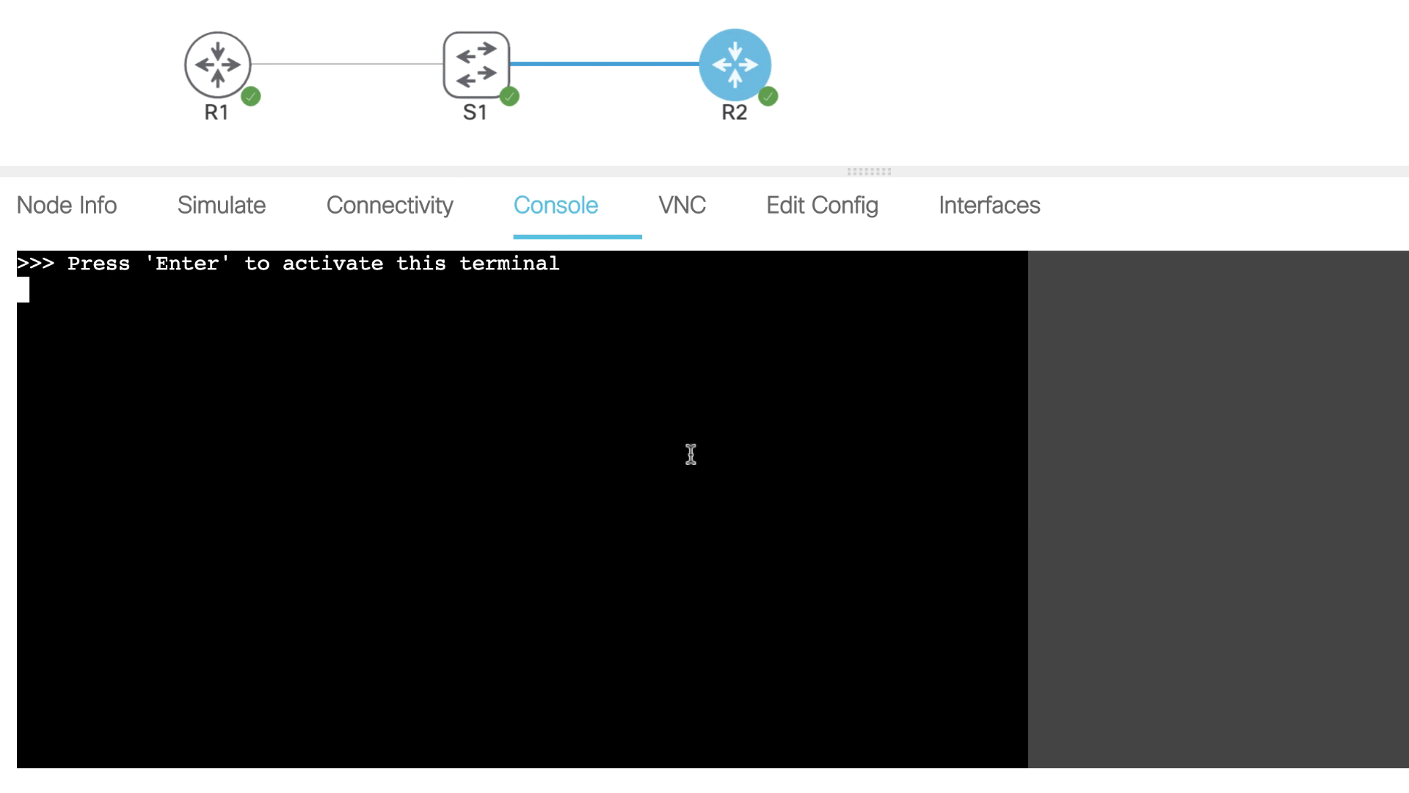
key("Return")
key("Return")
key("Return")
key("Return")
type("sh ip i")
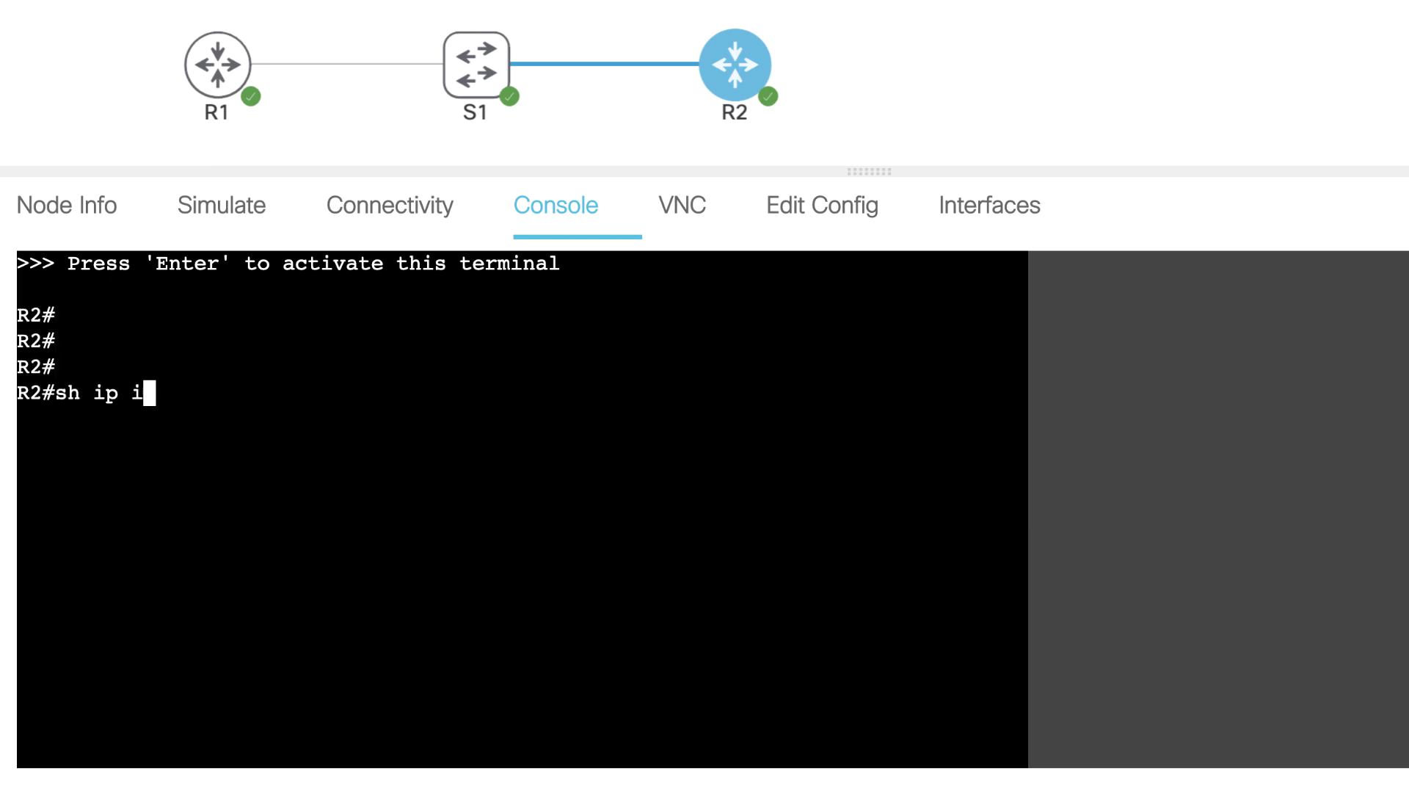
type("nt brief")
key("Return")
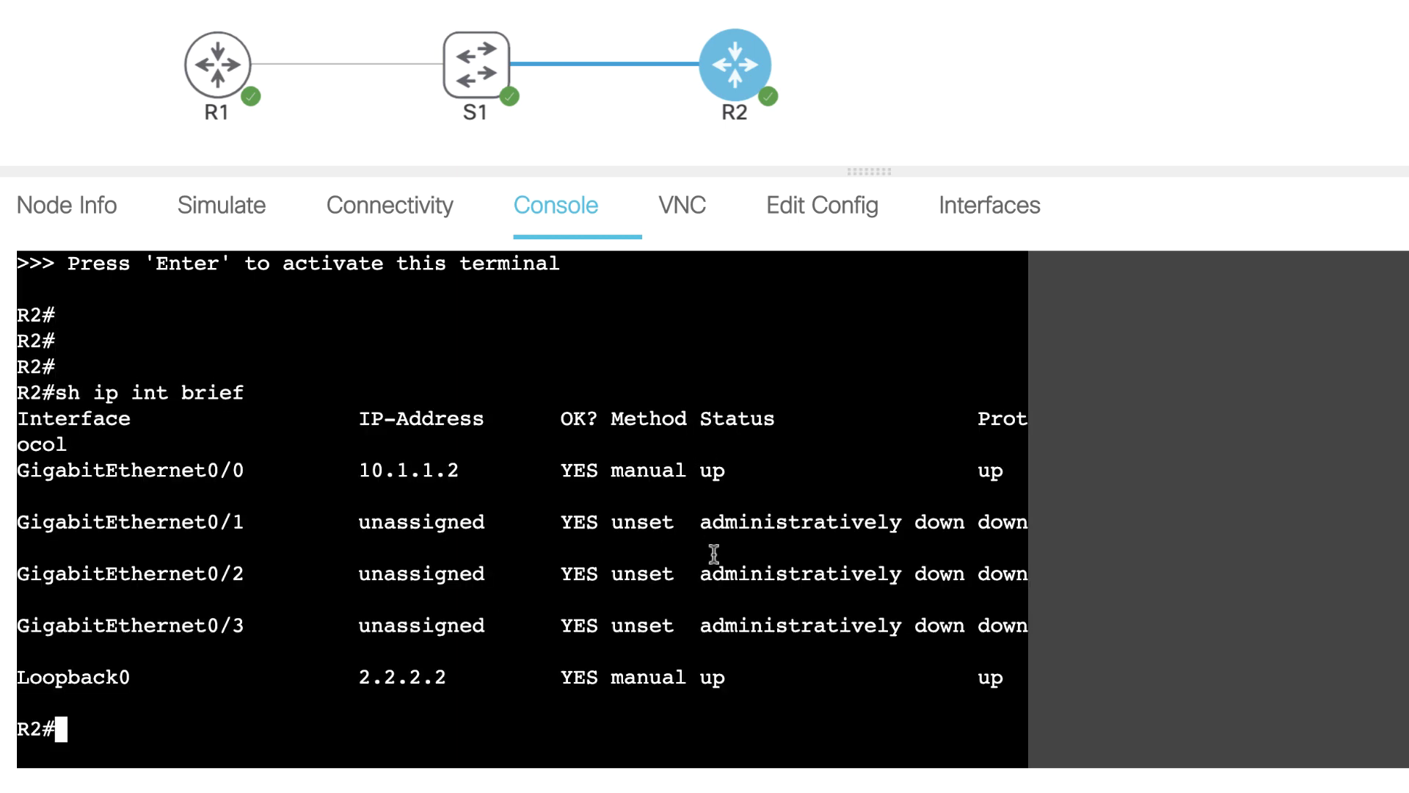
left_click_drag(523, 679, 16, 679)
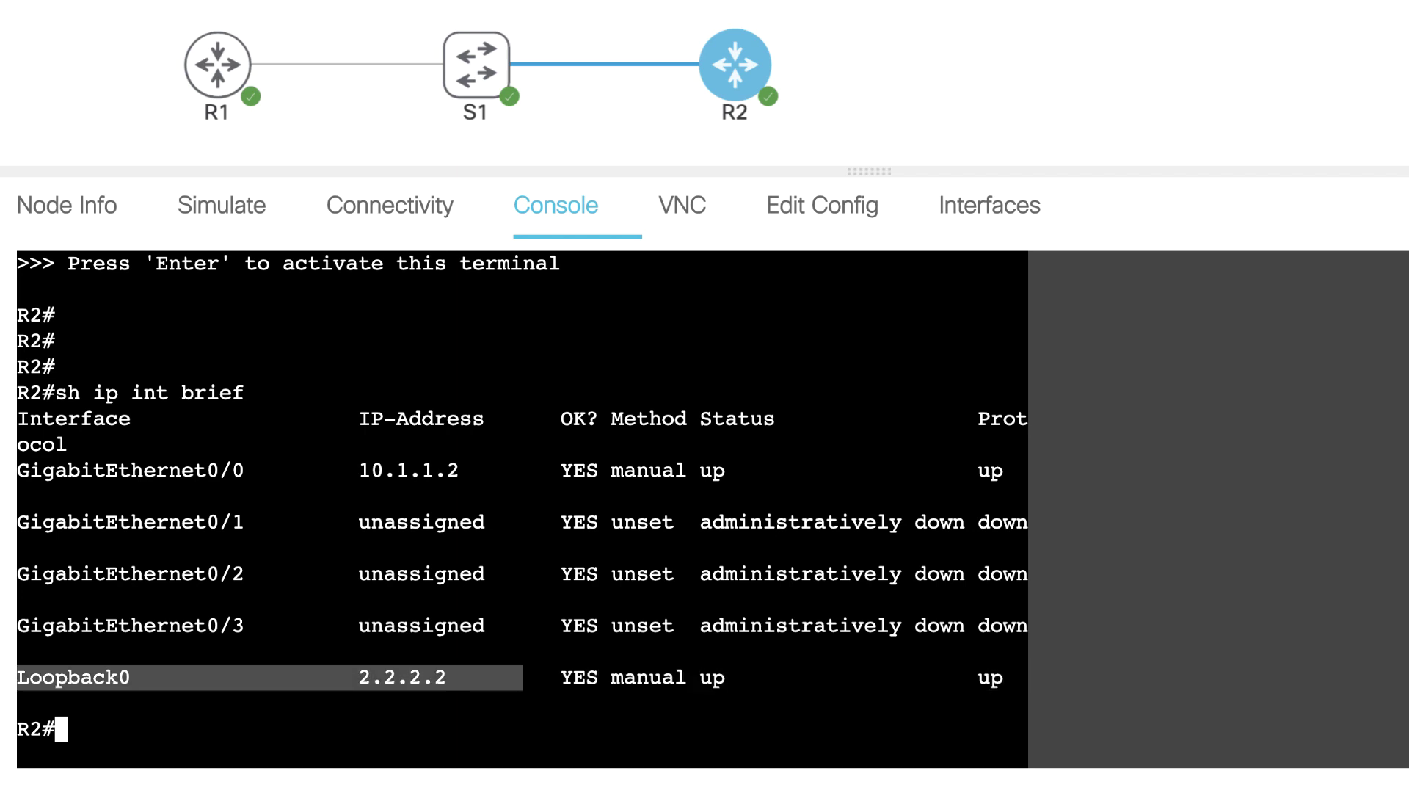
- Update R2's stored configuration from the device and review its last change time and interface sections
left_click(835, 212)
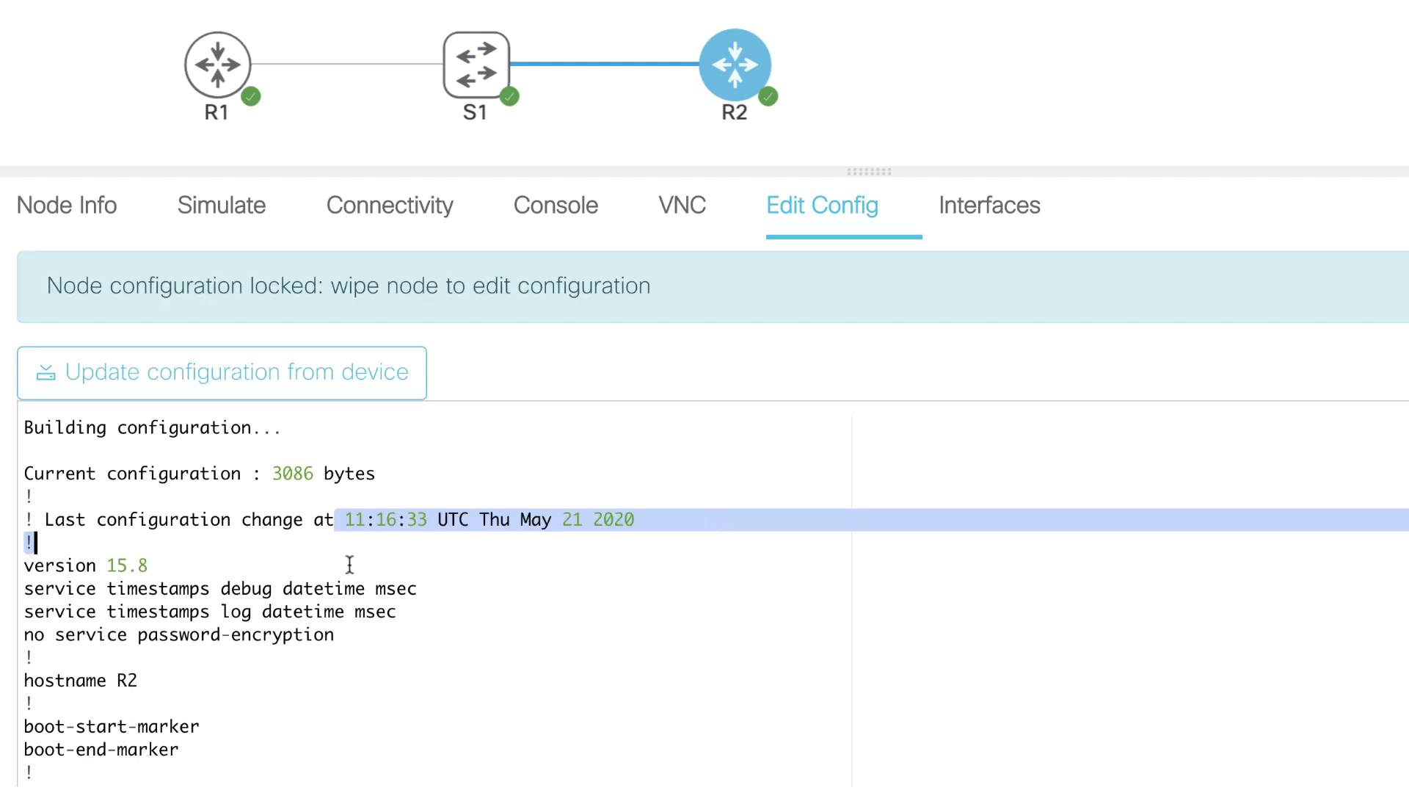
left_click(353, 523)
left_click_drag(353, 523, 827, 546)
scroll(583, 567, "down", 1)
scroll(583, 566, "down", 15)
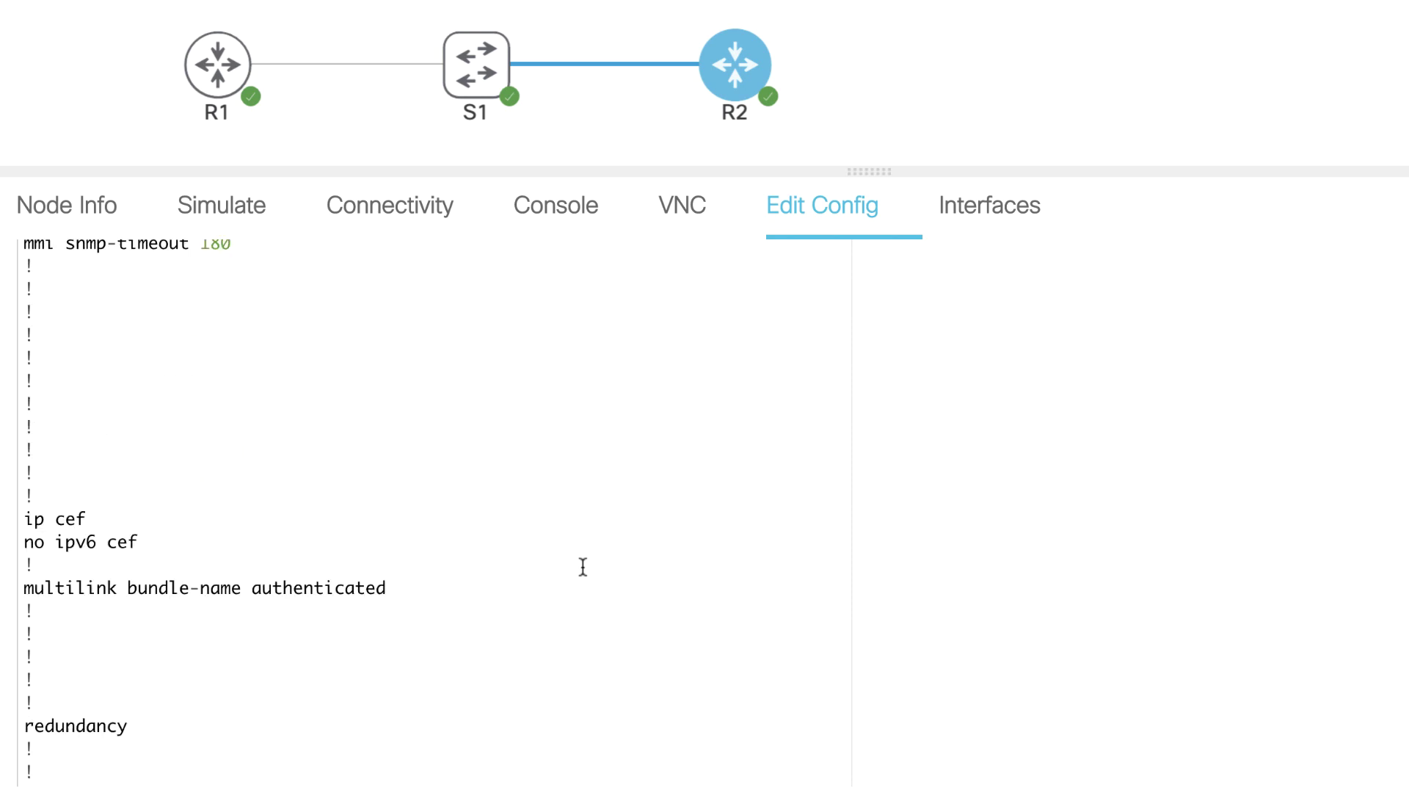
scroll(346, 390, "up", 1)
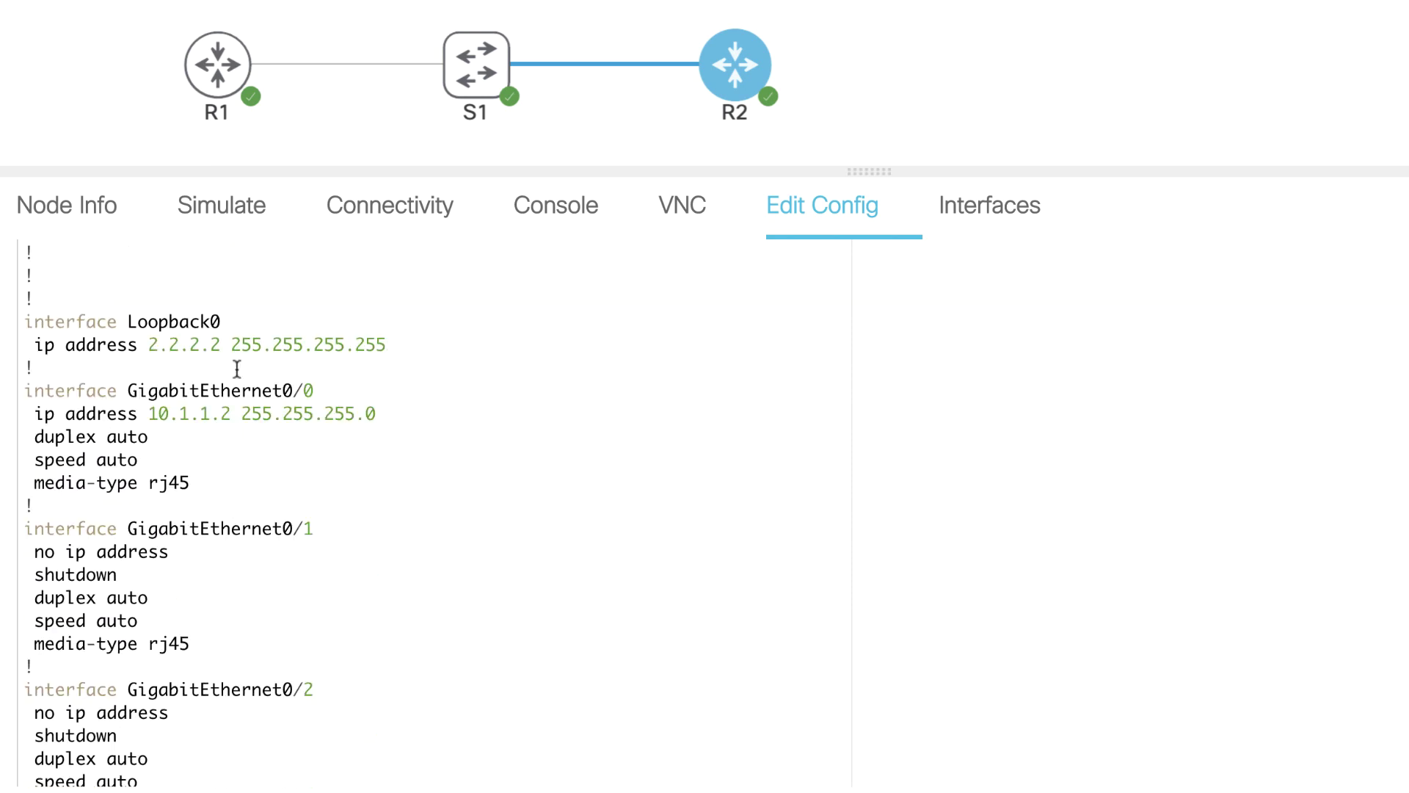
left_click_drag(181, 306, 669, 479)
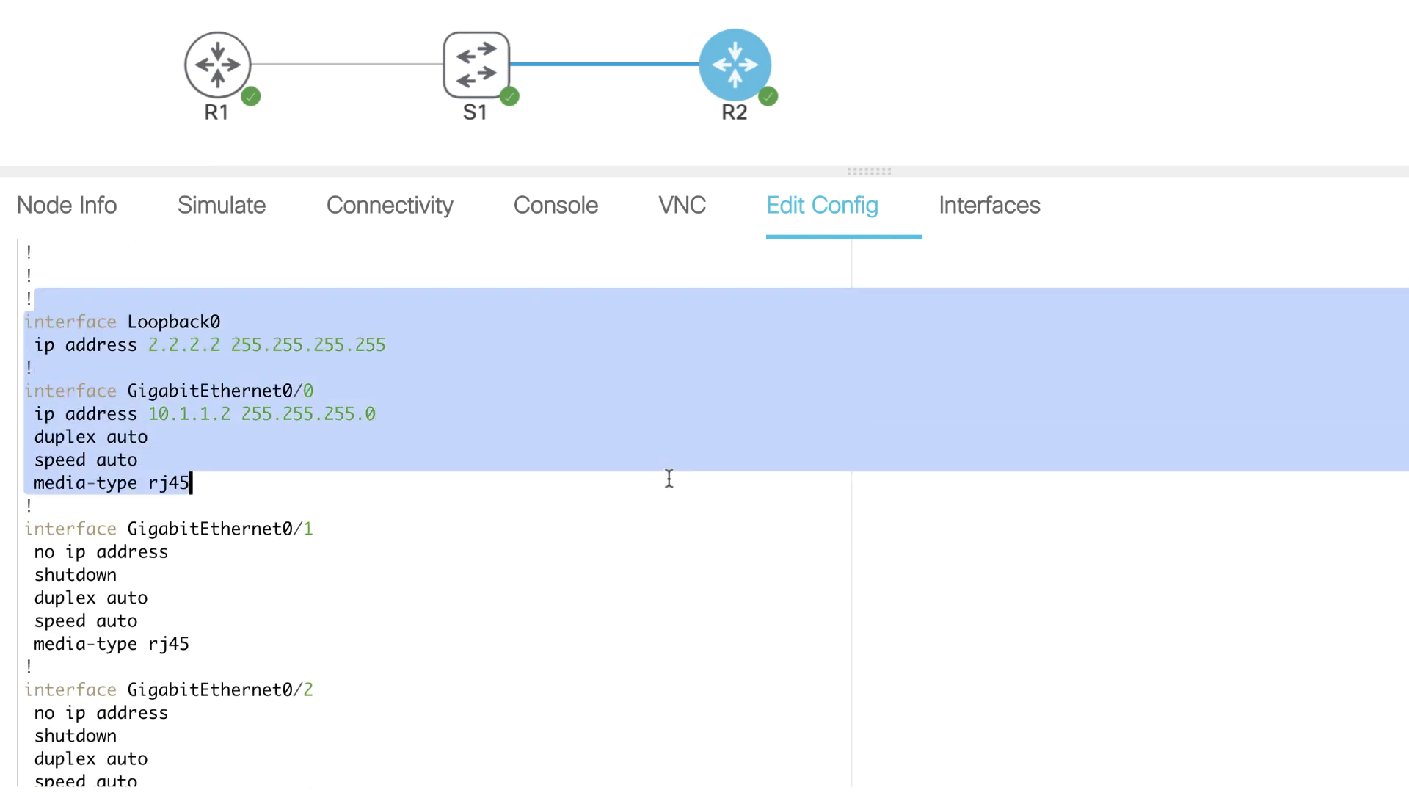
left_click(642, 261)
- Return to R2's console and create loopback interface 1 in configuration mode
left_click(570, 220)
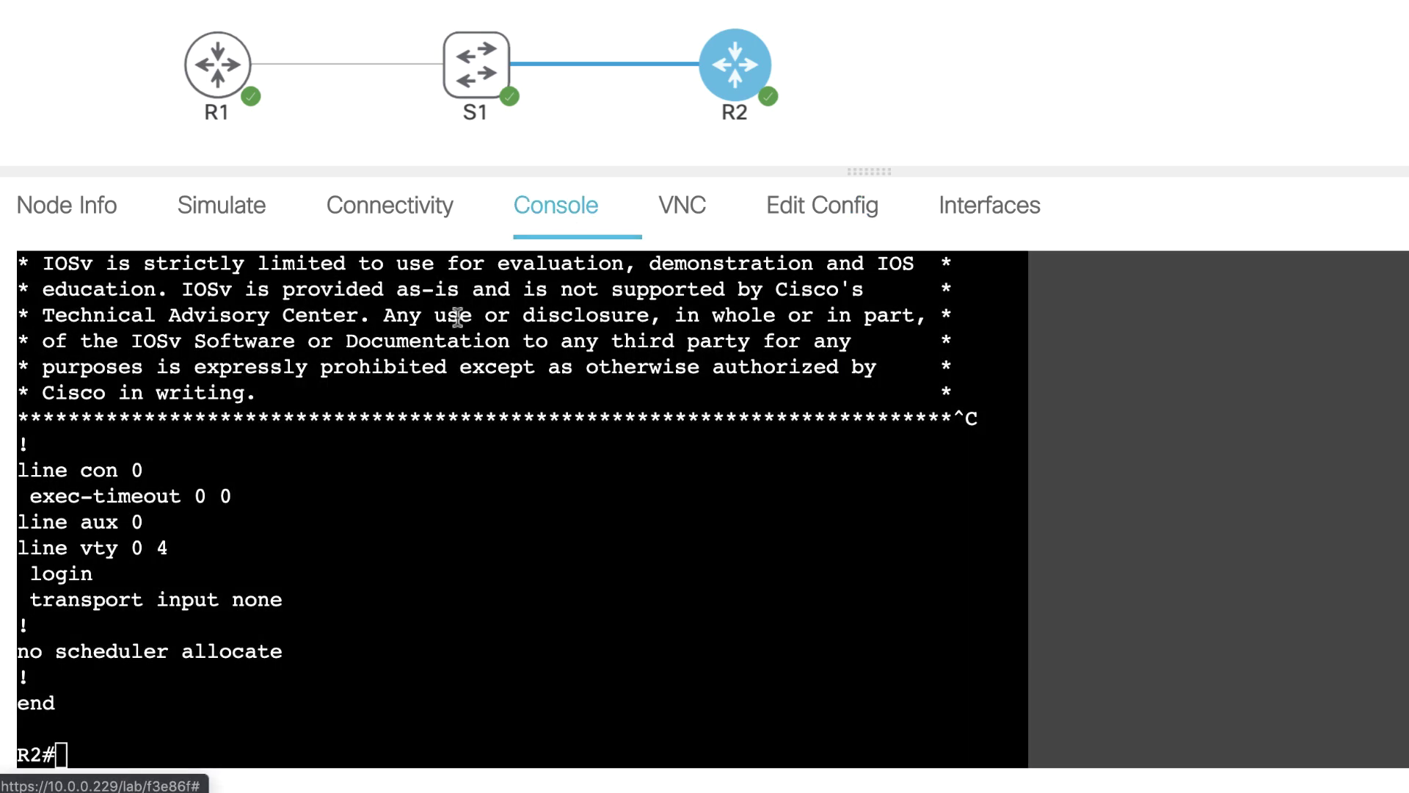
left_click(402, 390)
key("Return")
type("conf t")
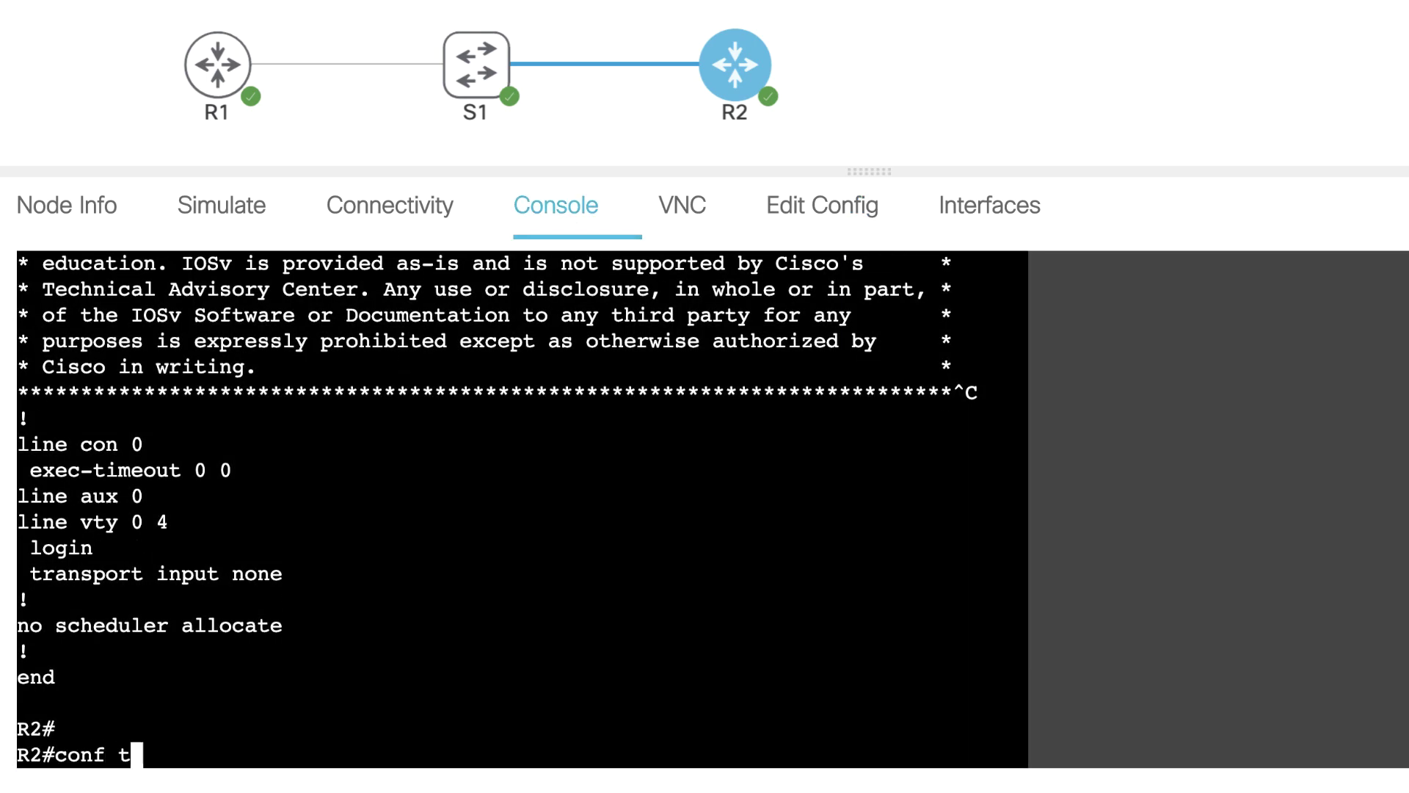
key("Return")
type("int loop ")
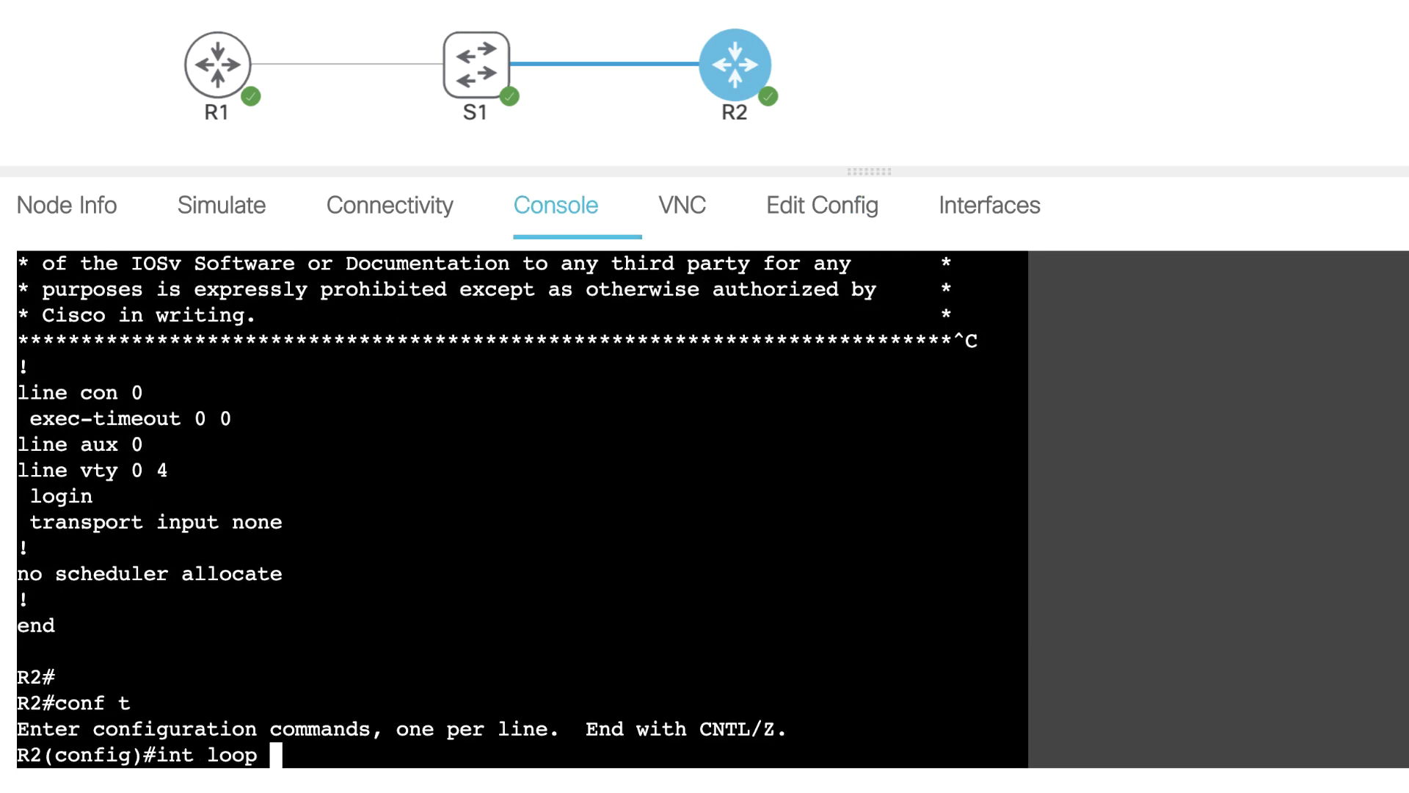
type("1")
key("Return")
- Assign IP address 4.4.4.4 with mask 255.255.255.255 to R2's loopback 1 and exit configuration mode
type("ip add")
key("Tab")
type("4")
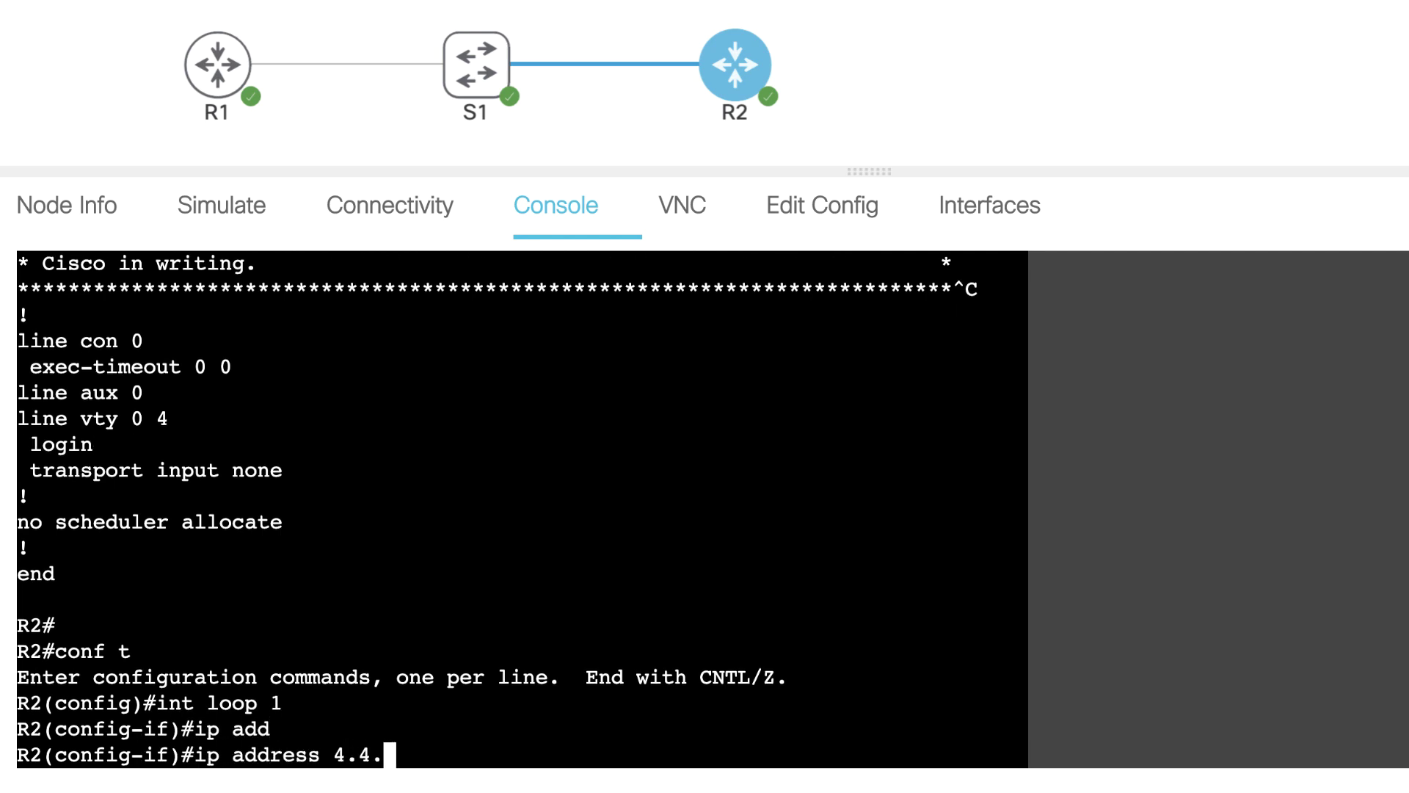
type(".4.4.4 255.255.25")
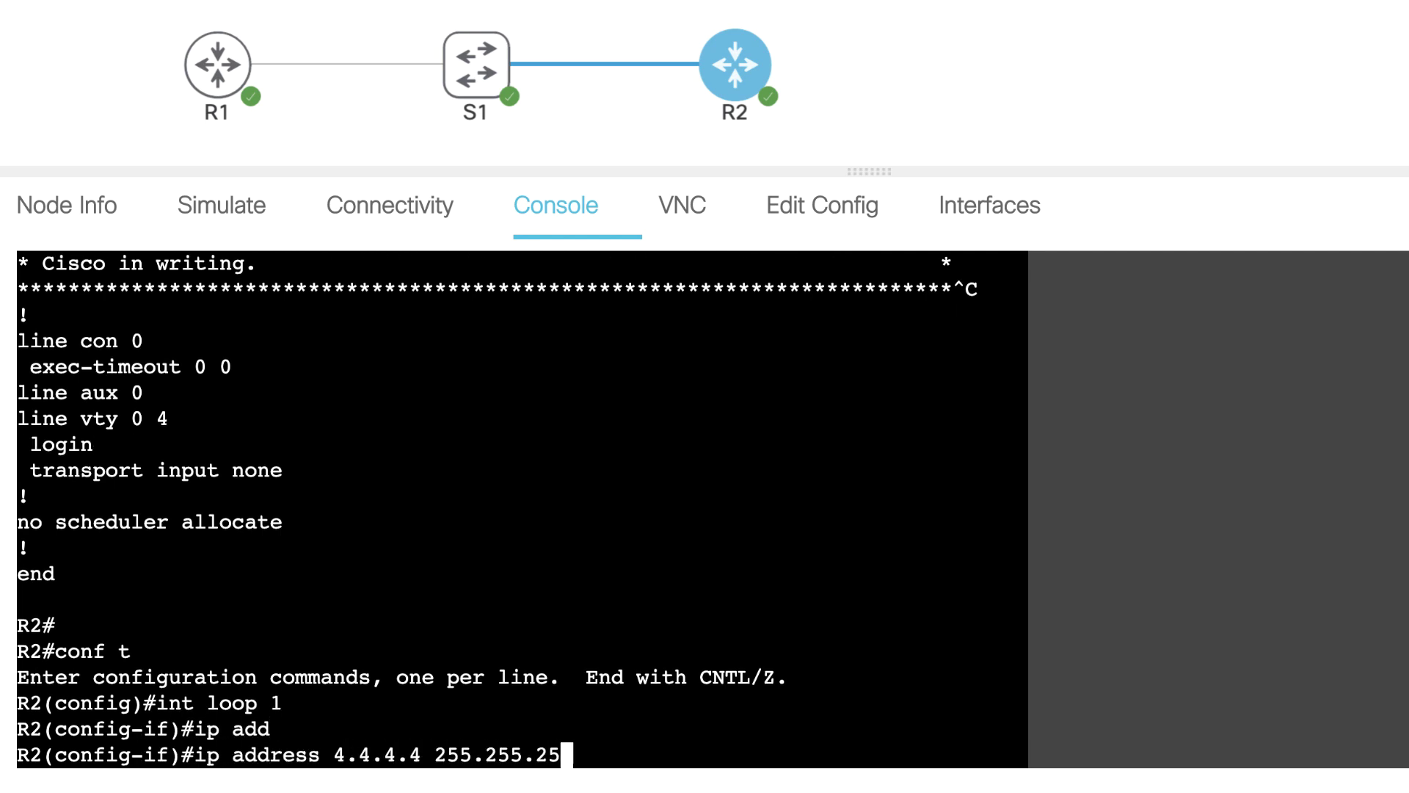
type("5.255.")
key("Return")
type("end")
key("Return")
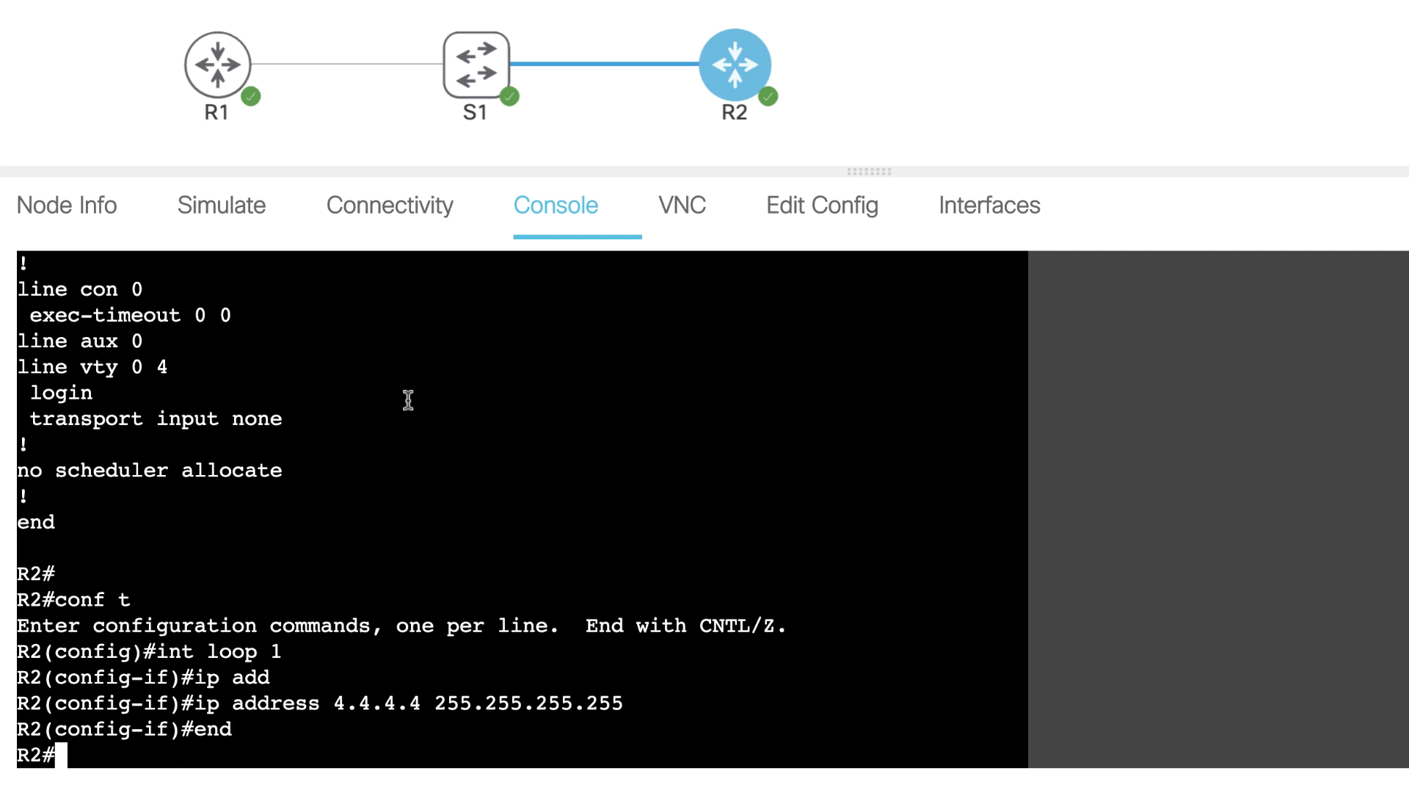
- Update R2's stored configuration from the device again and check its last configuration change time
left_click(814, 221)
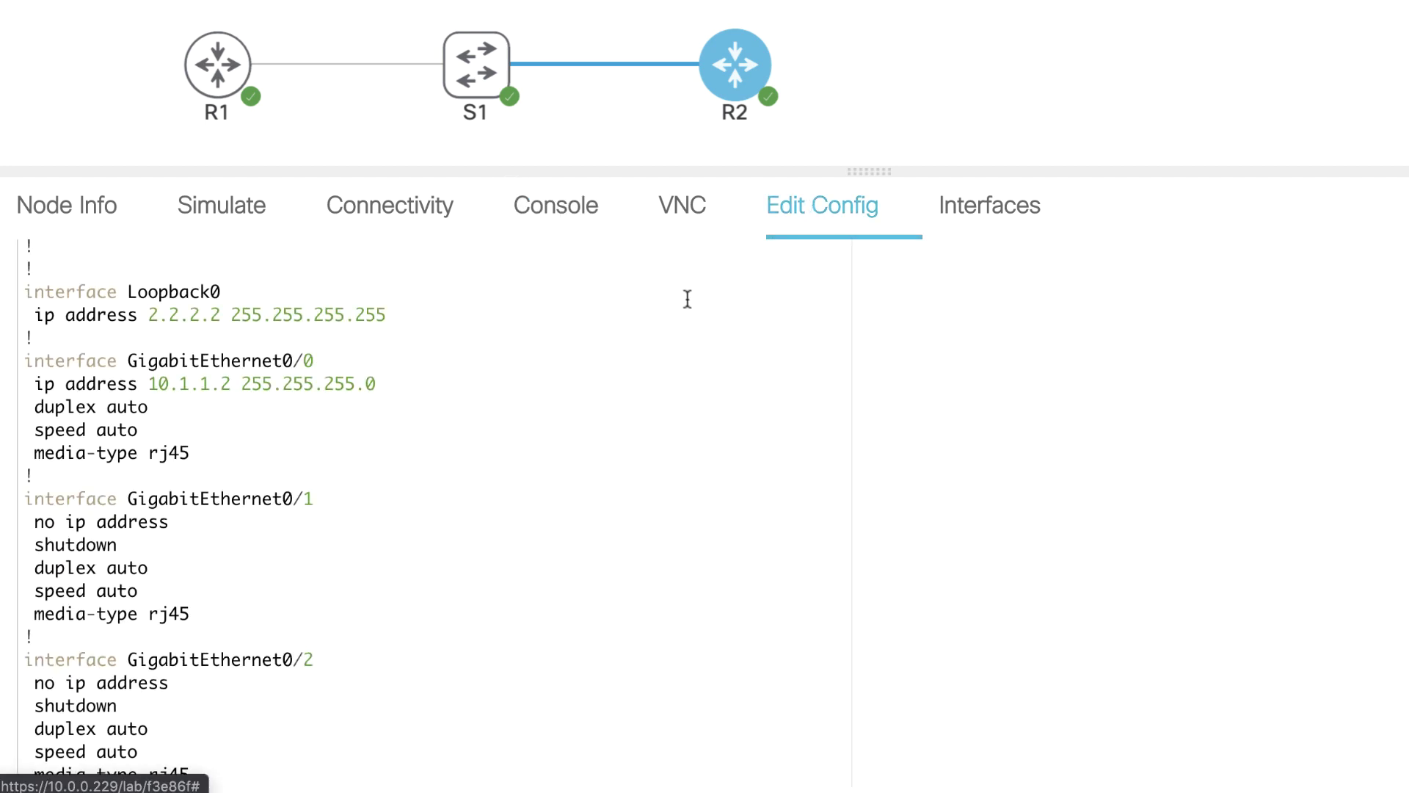
left_click_drag(386, 284, 472, 365)
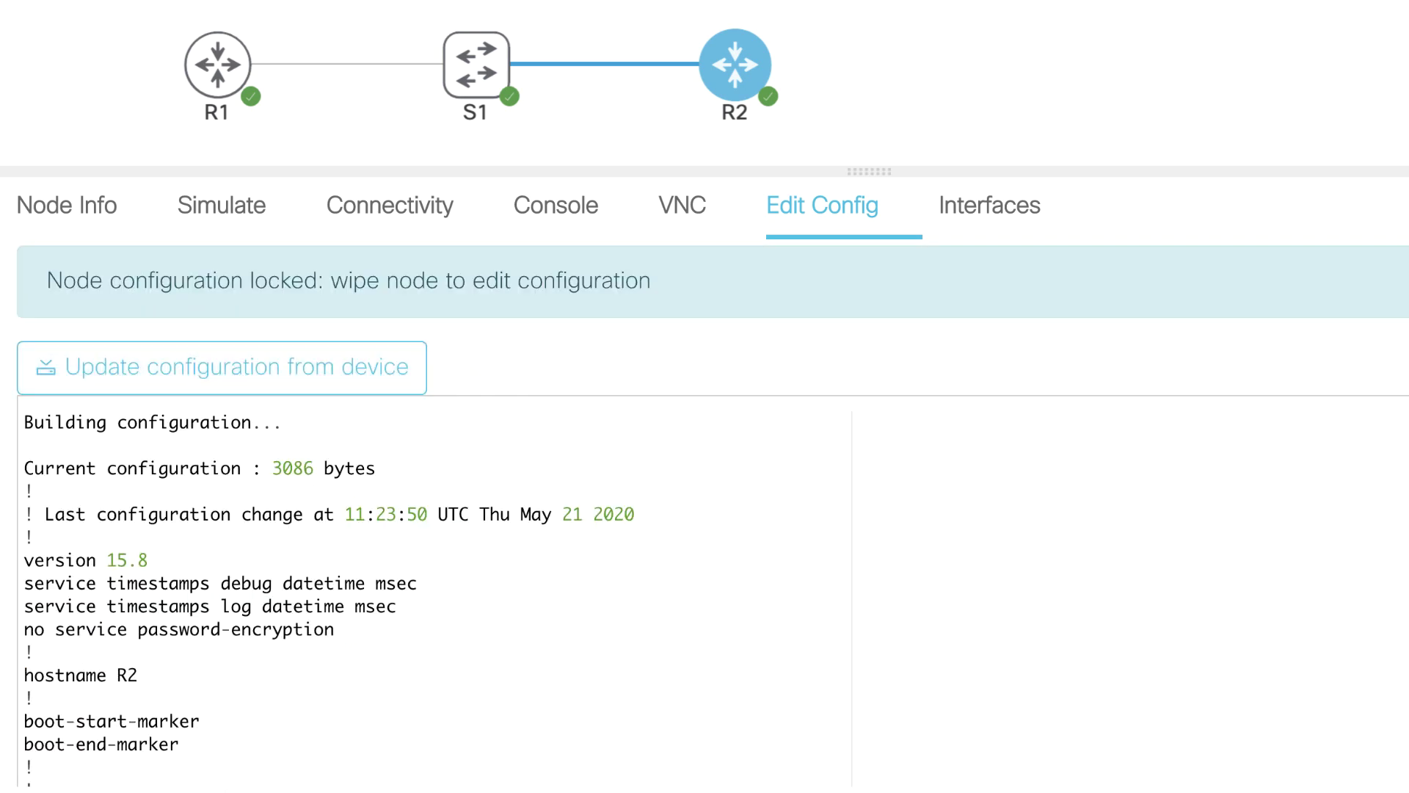
left_click_drag(323, 525, 688, 527)
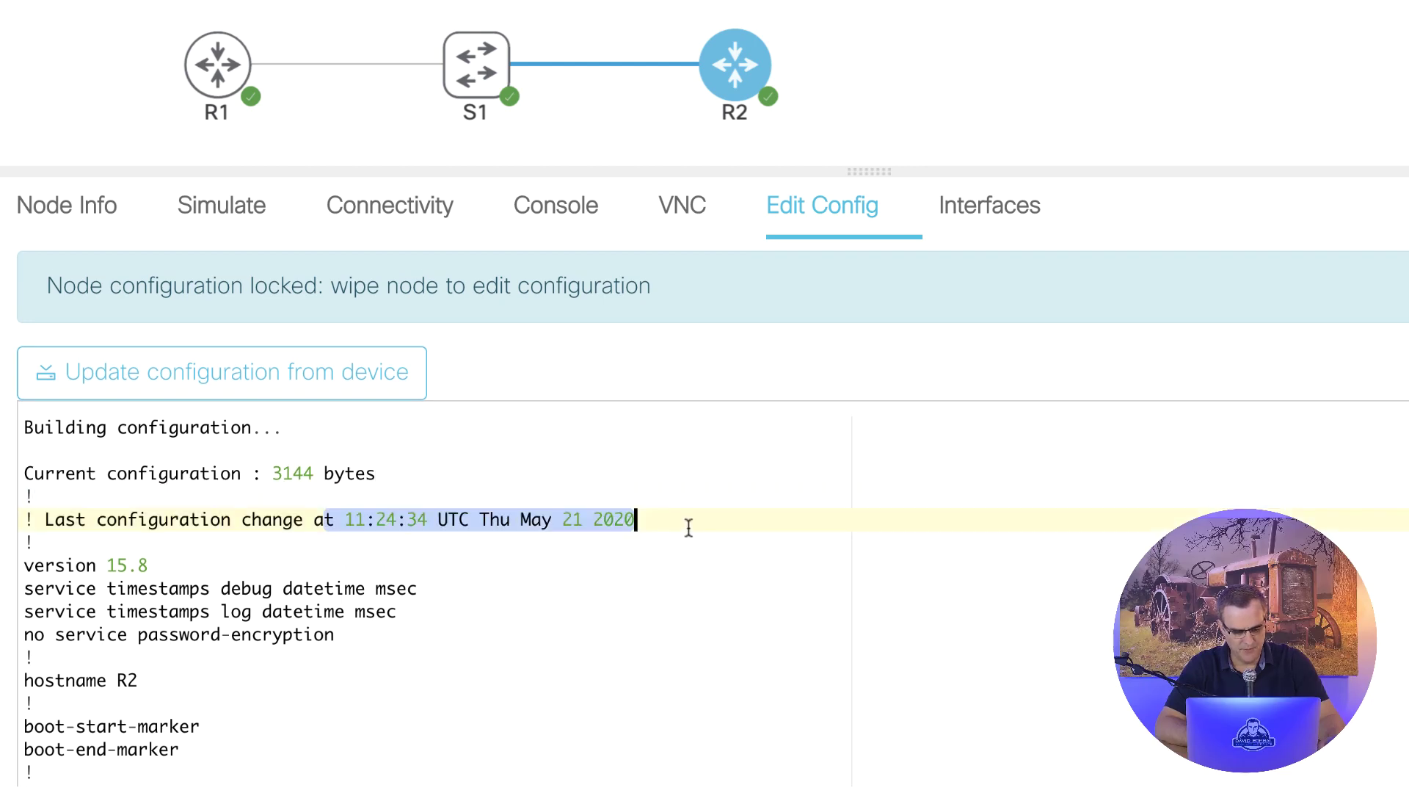
- Check the Loopback1 interface section in R2's stored configuration
scroll(484, 541, "down", 15)
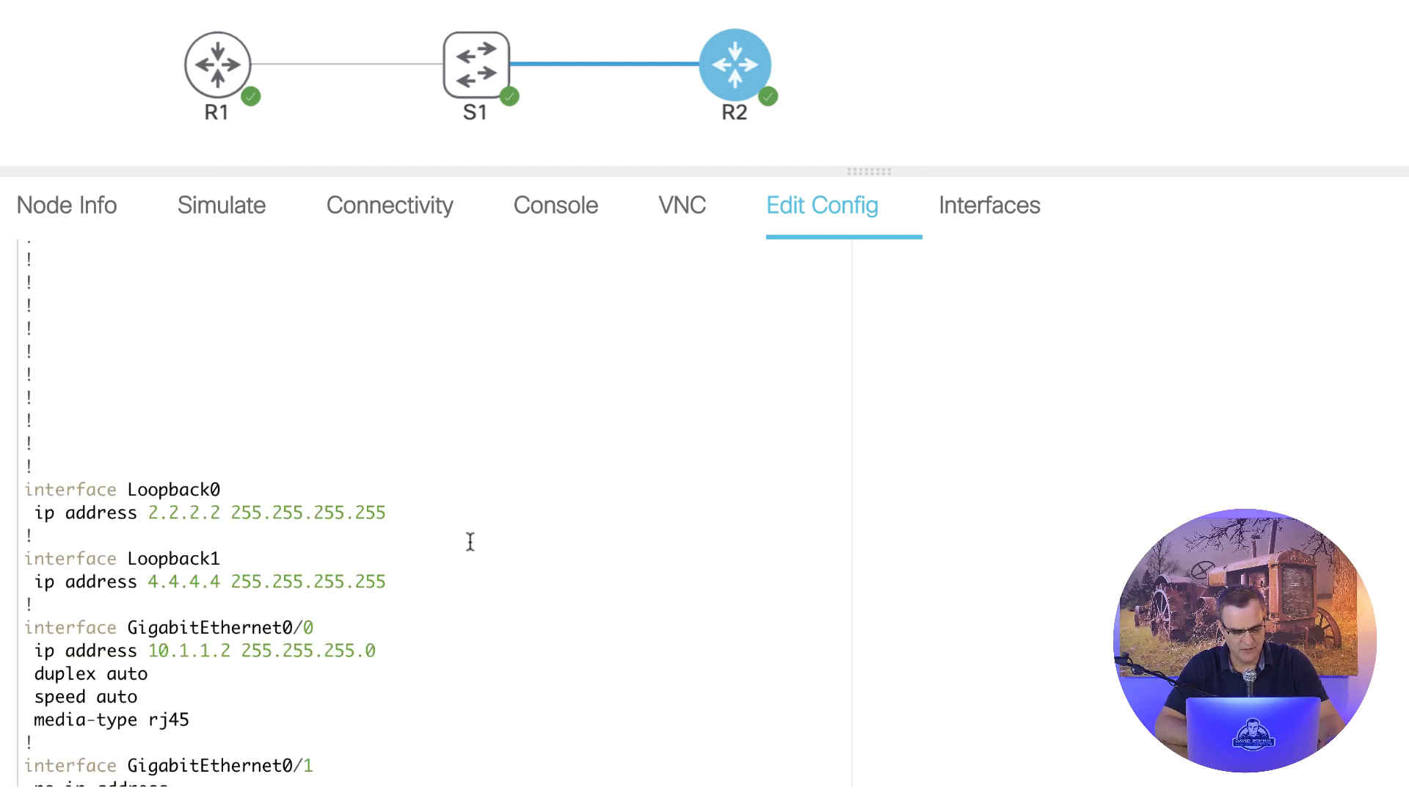
left_click_drag(157, 516, 488, 596)
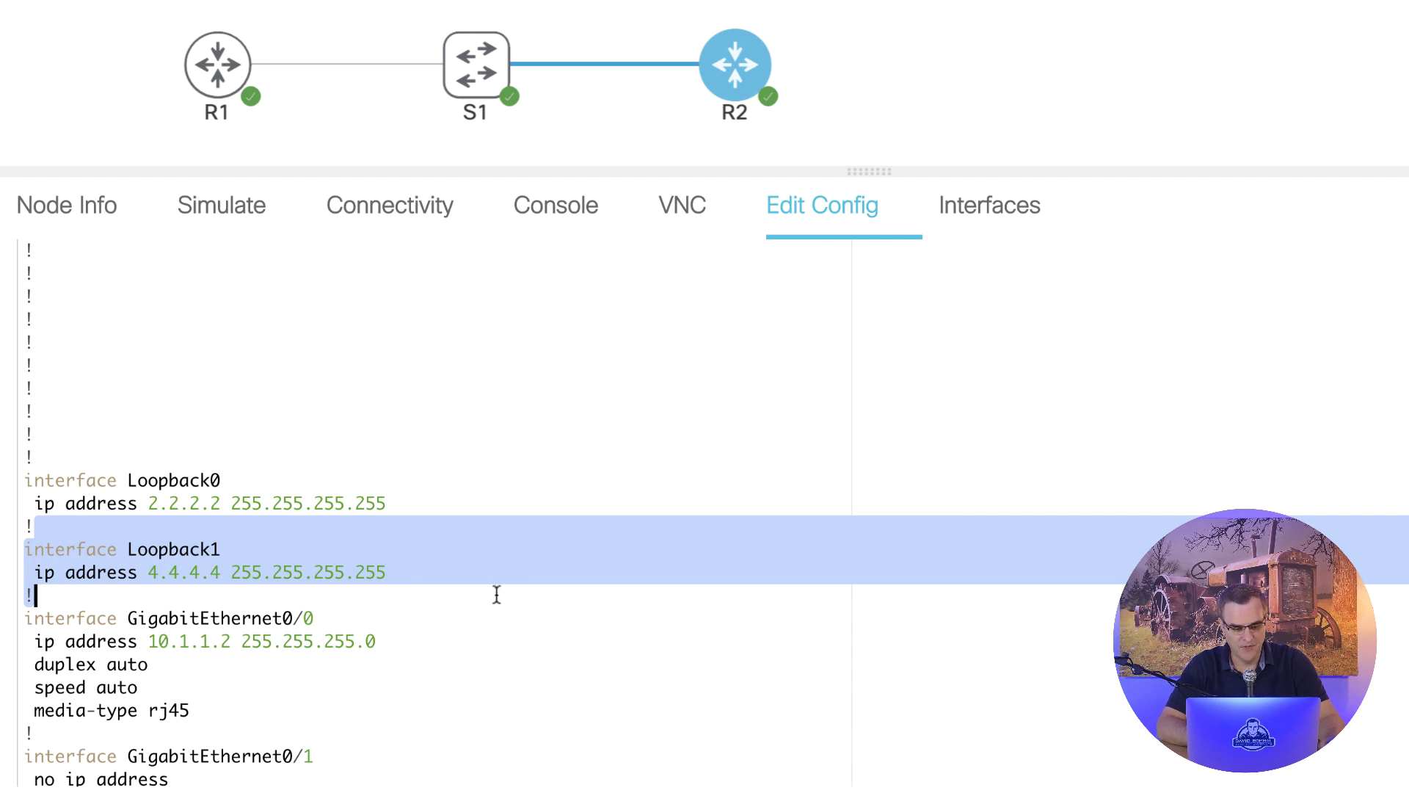
- Download the lab again and open the exported file Basic Lab (1).yaml in the text editor
left_click(1292, 31)
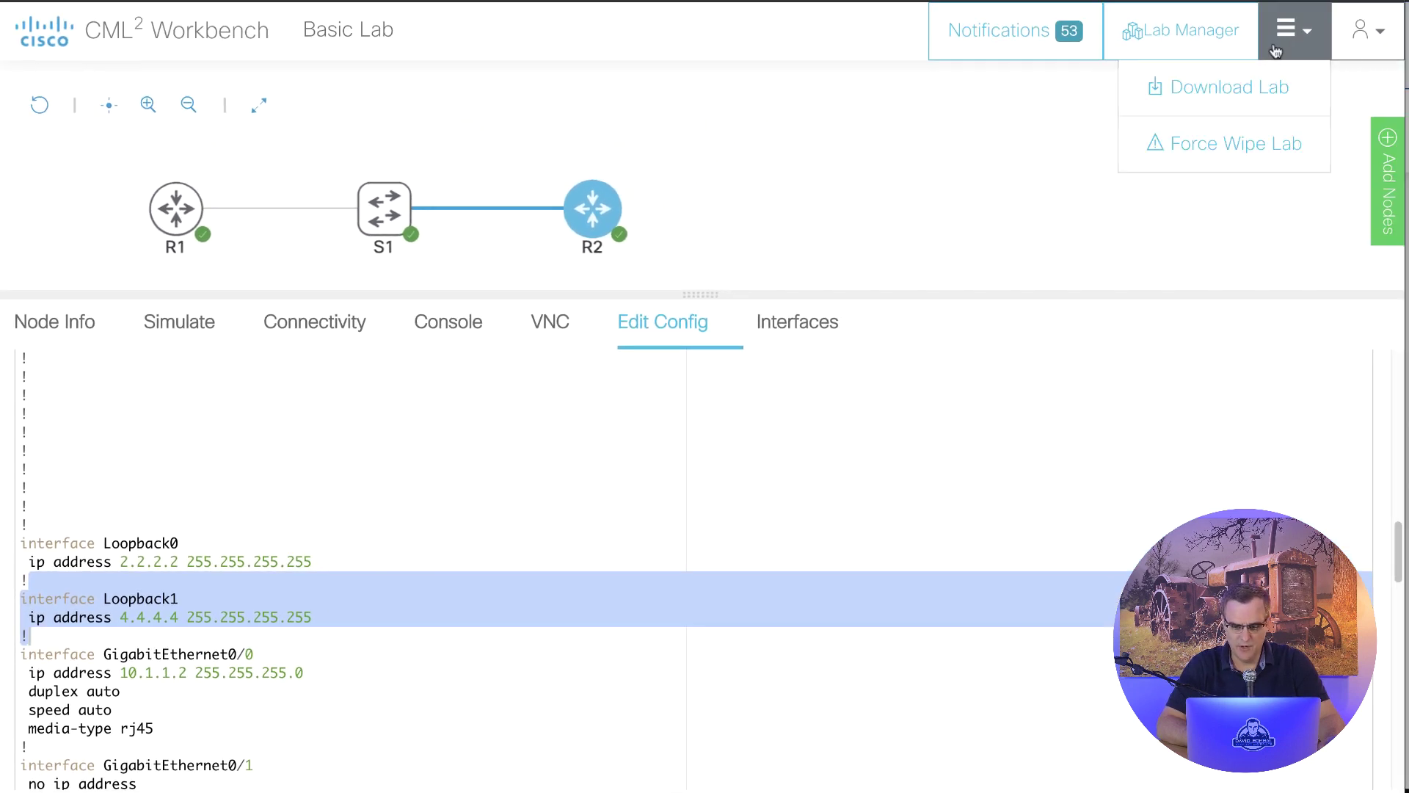
left_click(1248, 88)
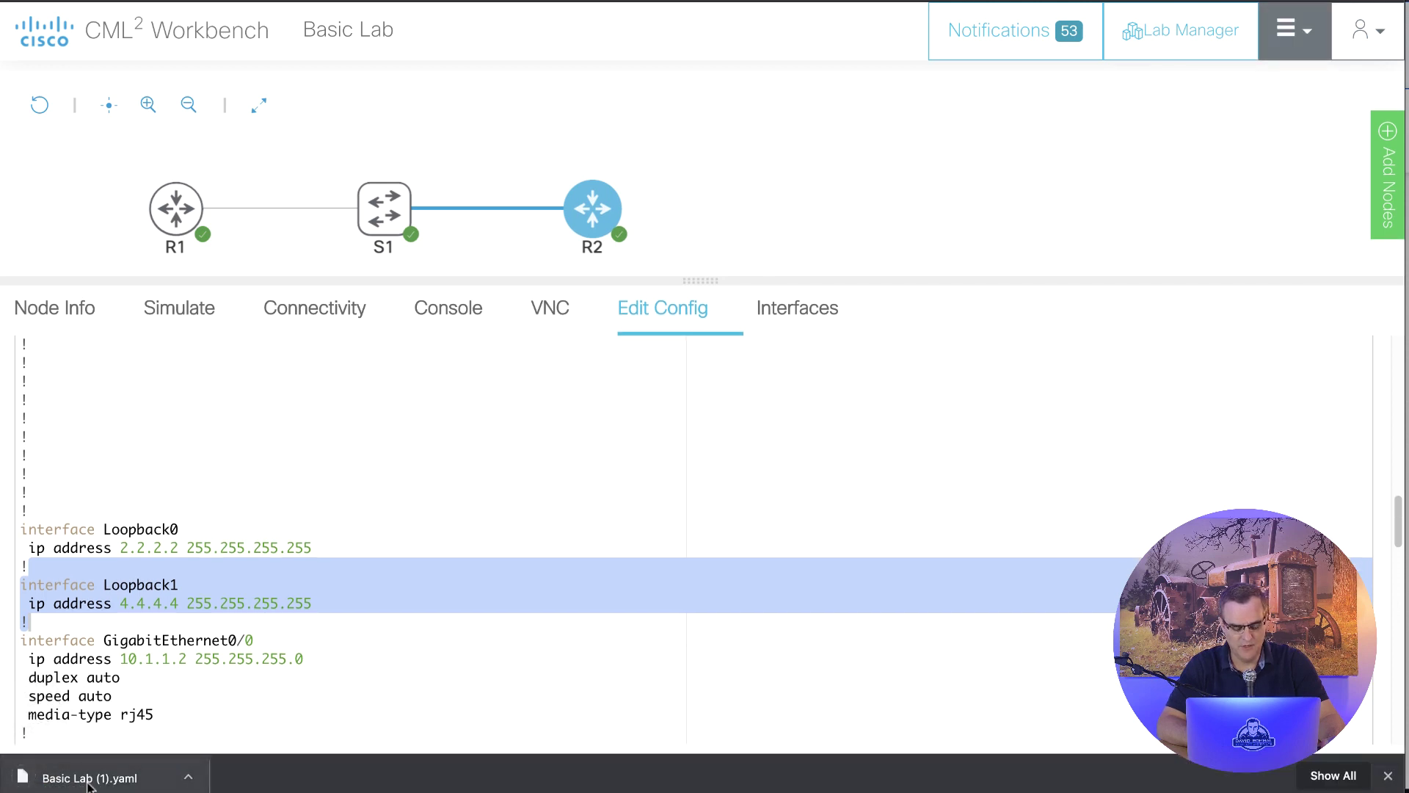
left_click(88, 779)
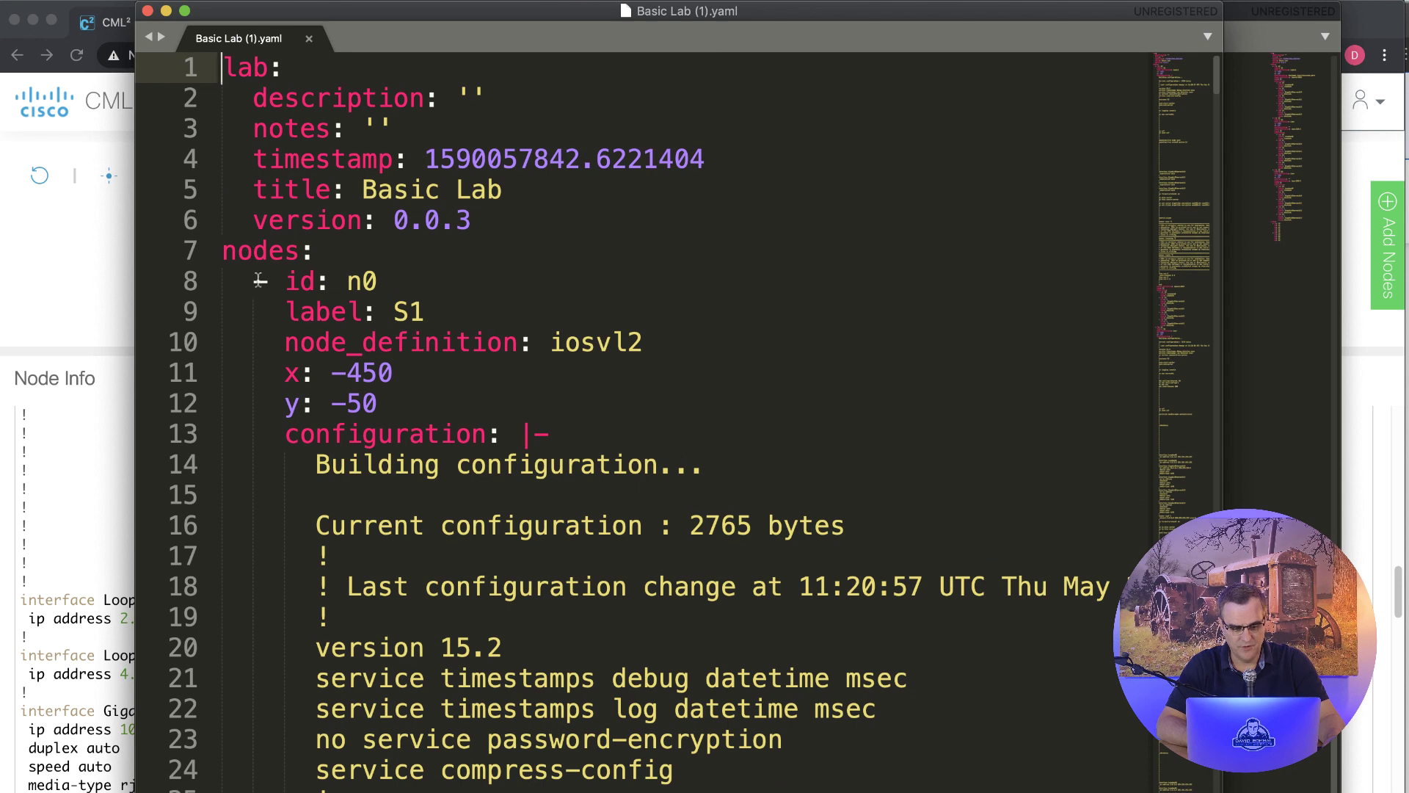
- Examine the S1 node entry in the exported file, including its label, stored configuration and hostname
left_click_drag(264, 314, 537, 320)
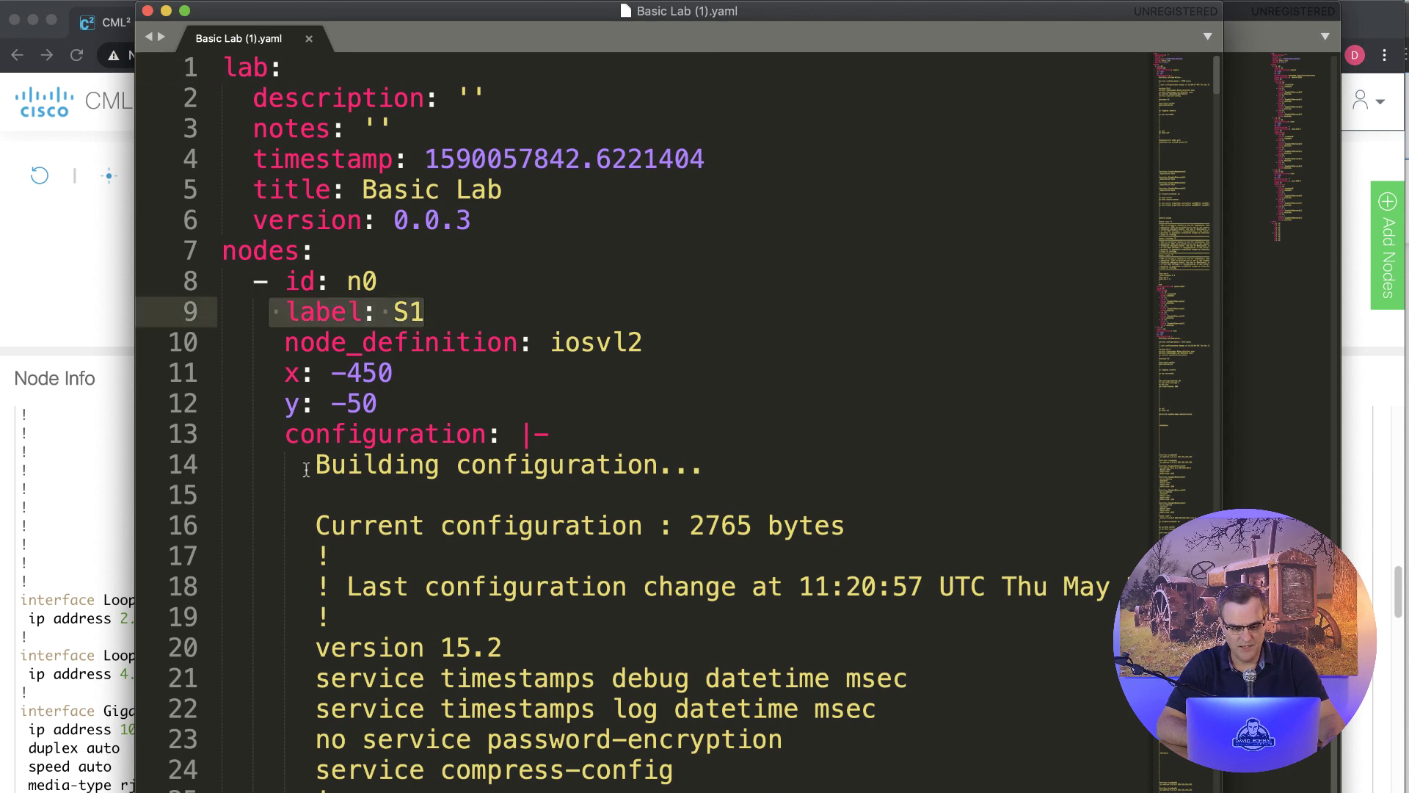
left_click_drag(306, 470, 807, 601)
scroll(807, 601, "down", 5)
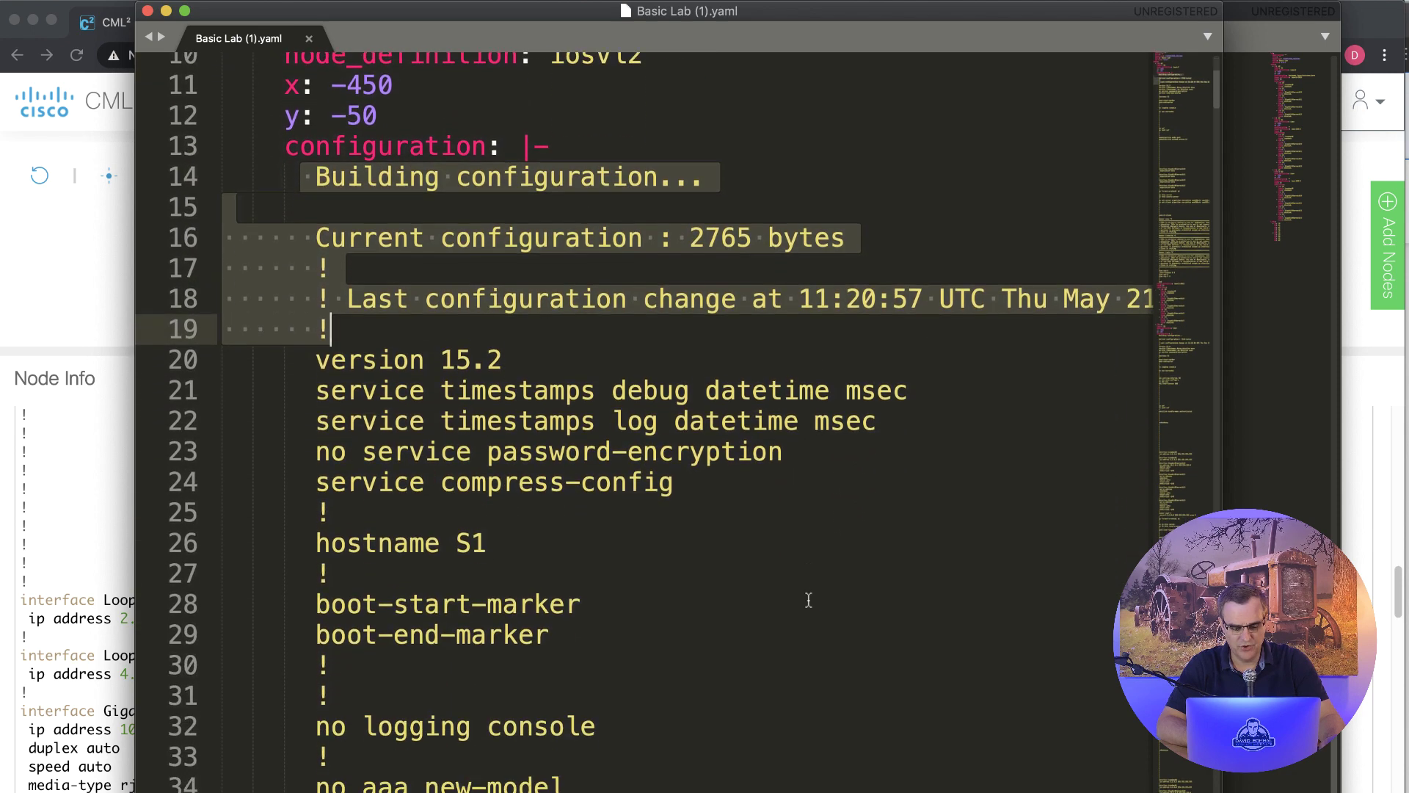
scroll(807, 601, "down", 9)
scroll(810, 599, "up", 7)
left_click_drag(306, 309, 593, 331)
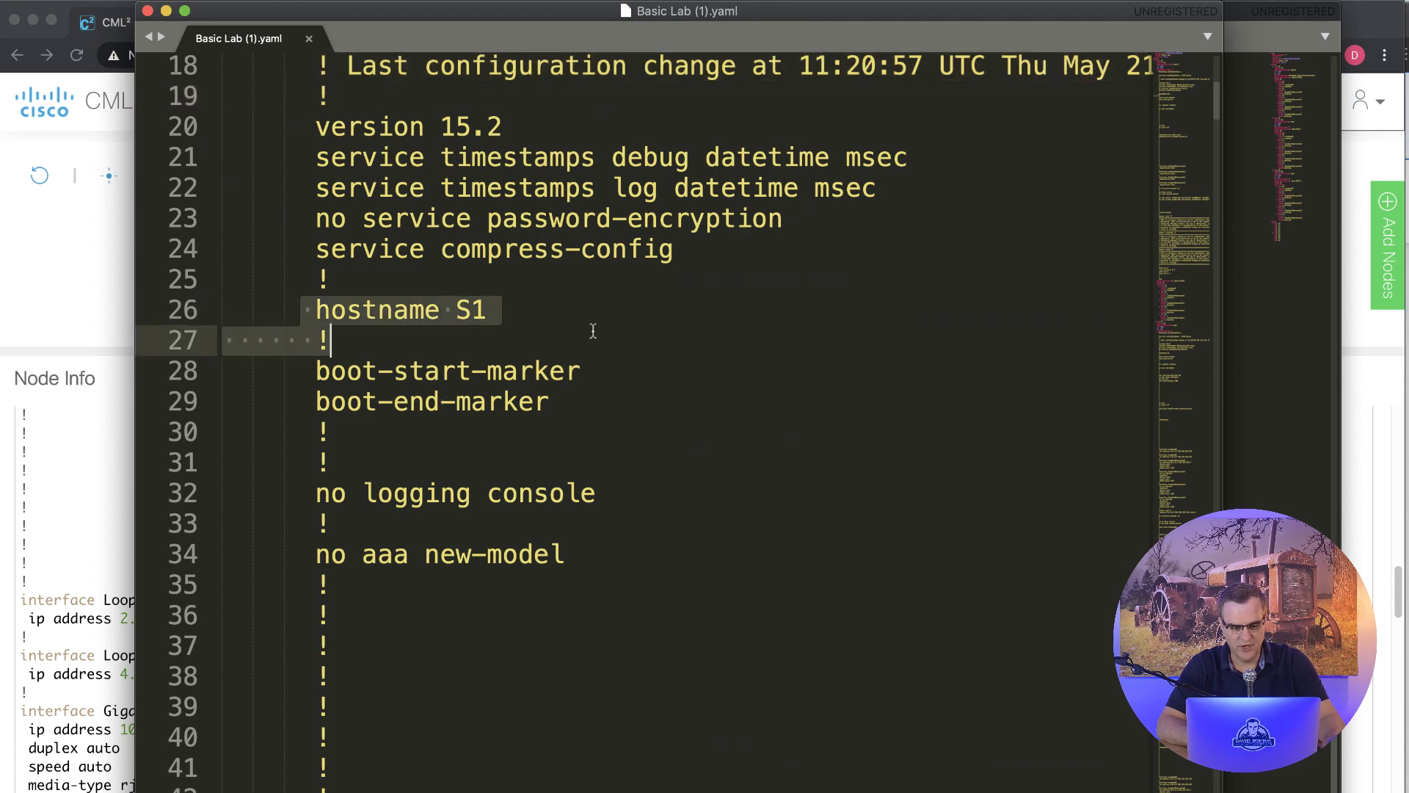
scroll(597, 368, "down", 15)
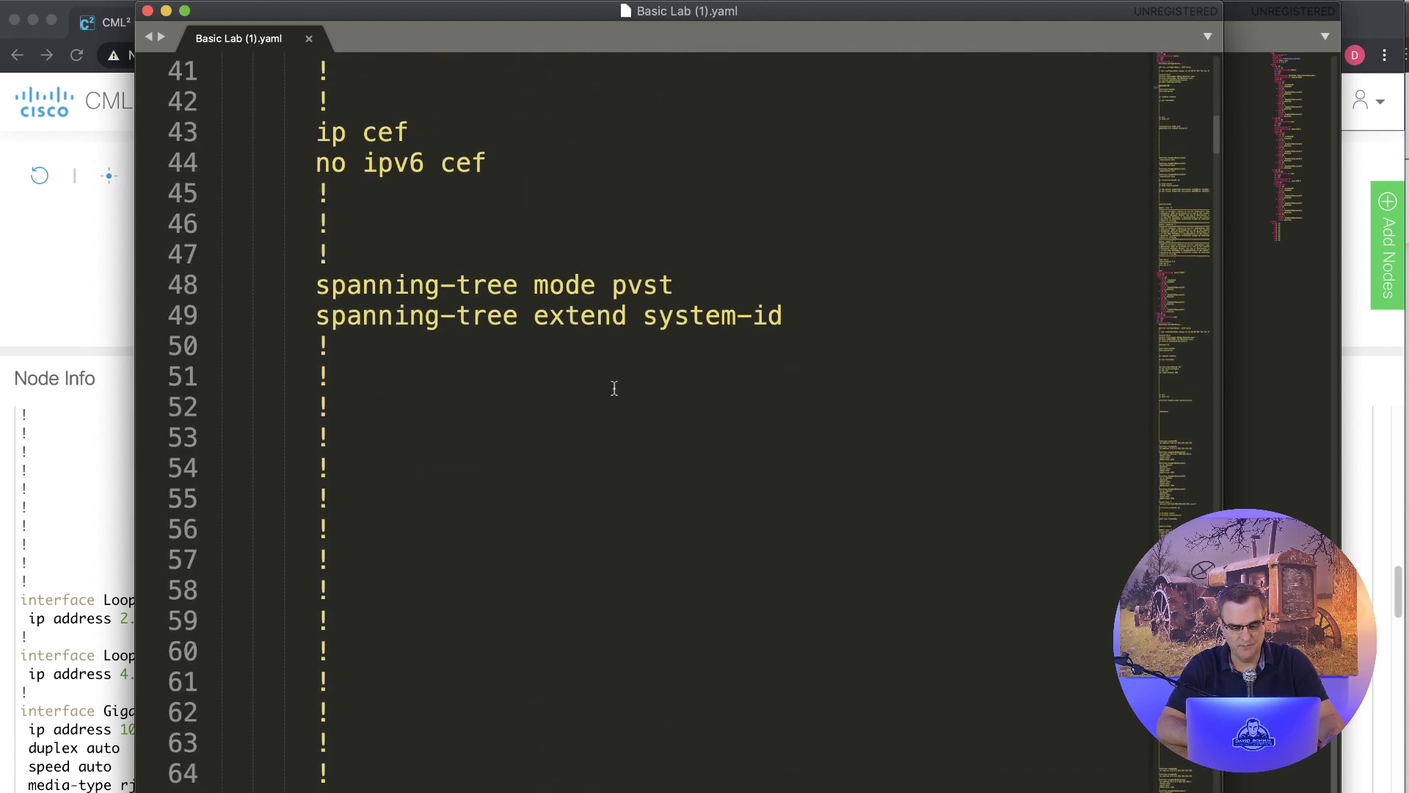
scroll(635, 393, "down", 15)
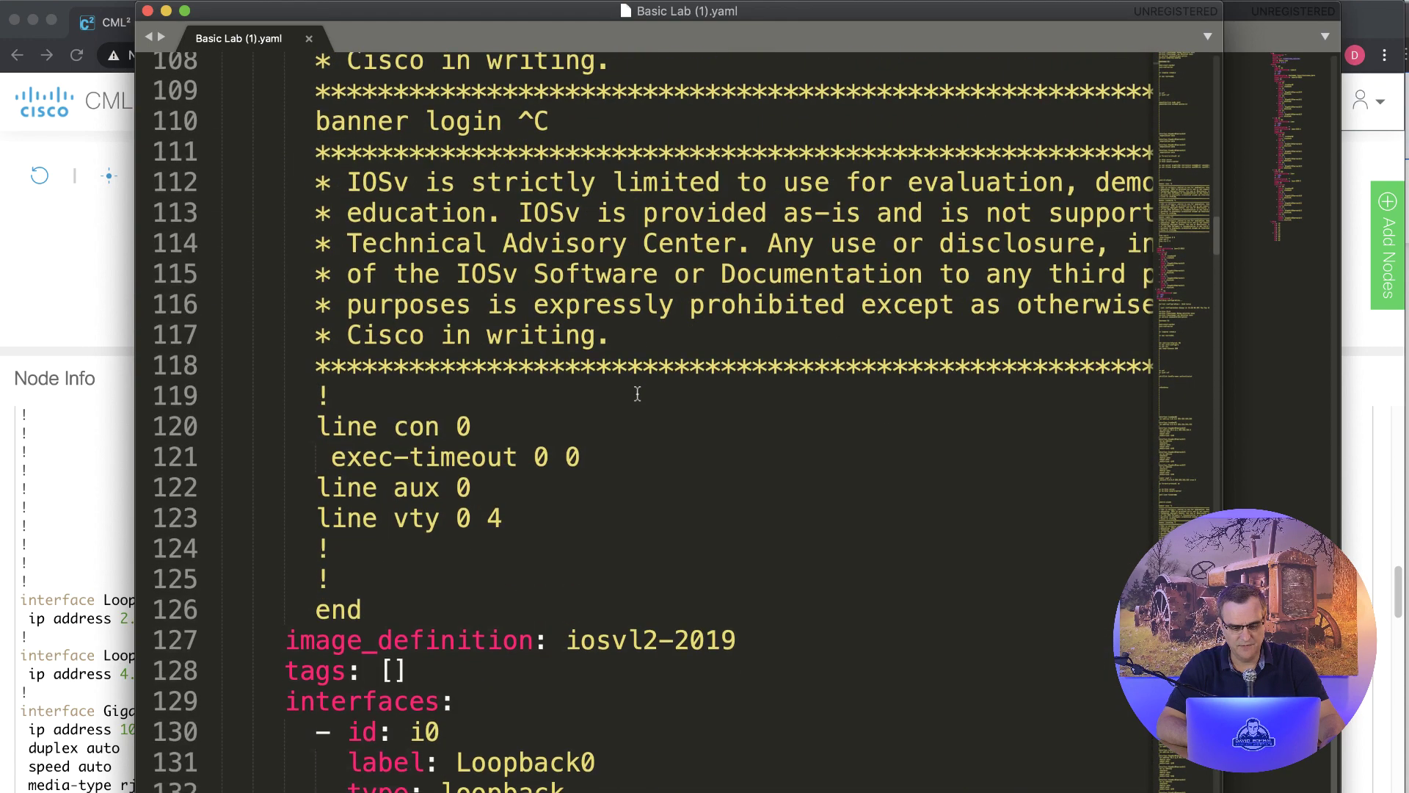
- Examine the R1 node entry in the exported file, checking its label and loopback interfaces
scroll(635, 393, "down", 8)
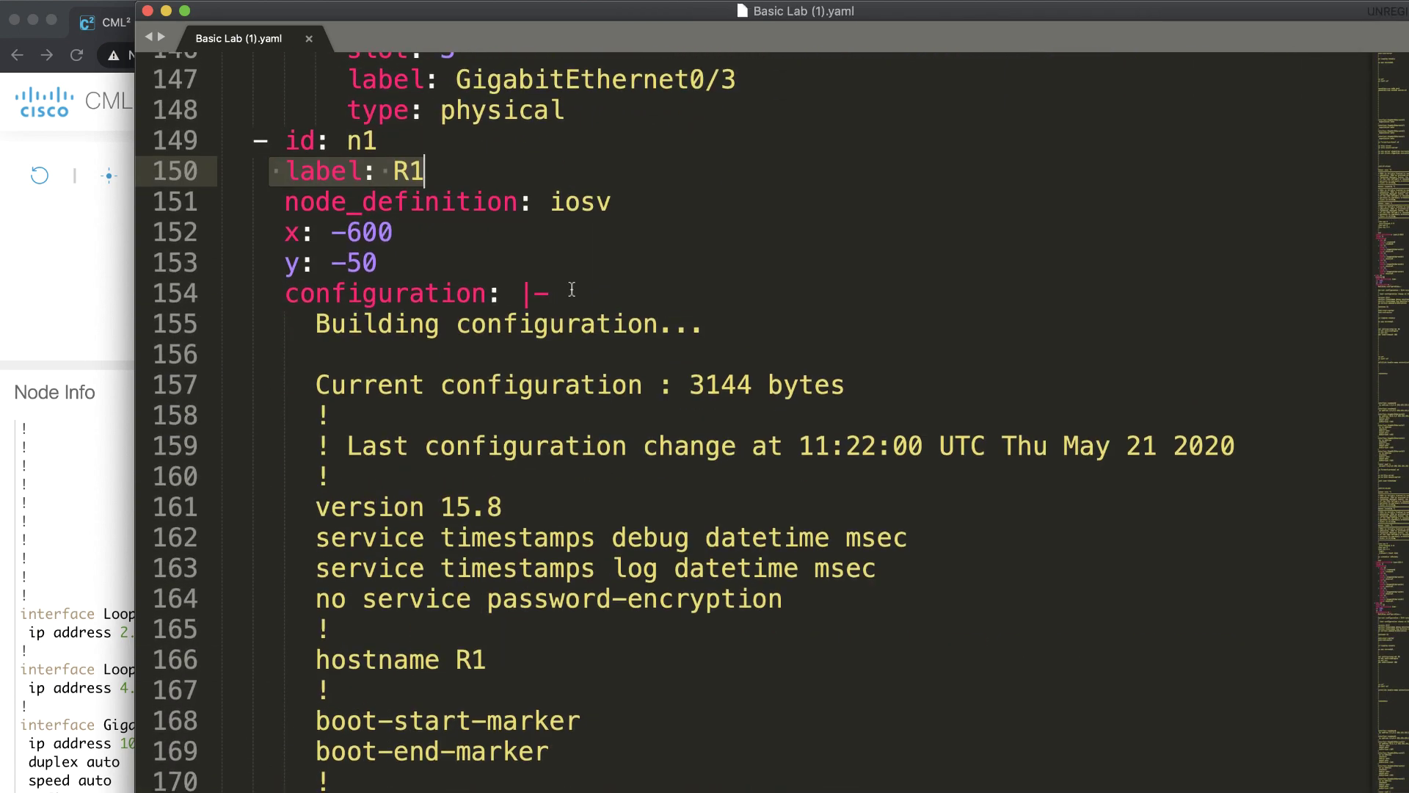
left_click(439, 201)
left_click_drag(252, 152, 511, 172)
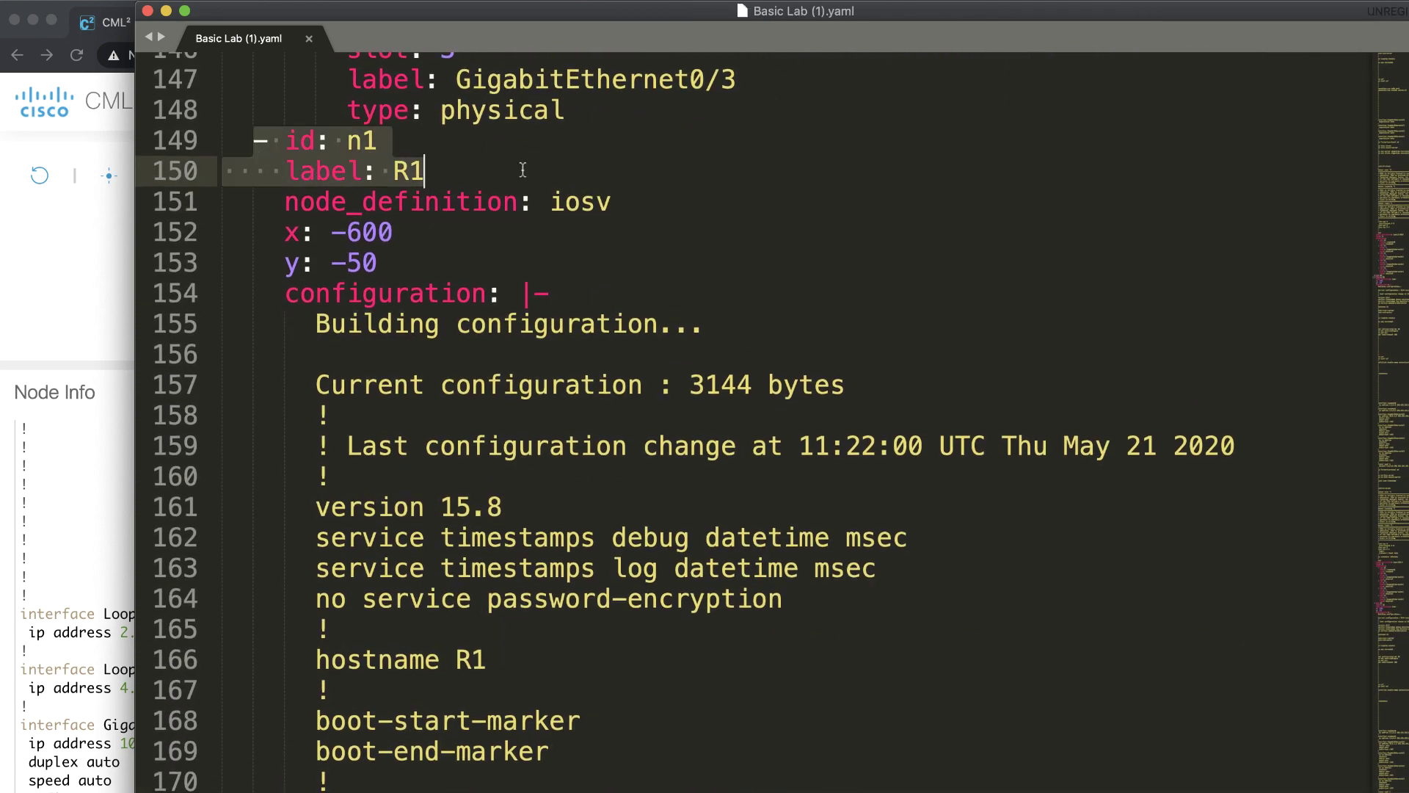
scroll(865, 459, "down", 11)
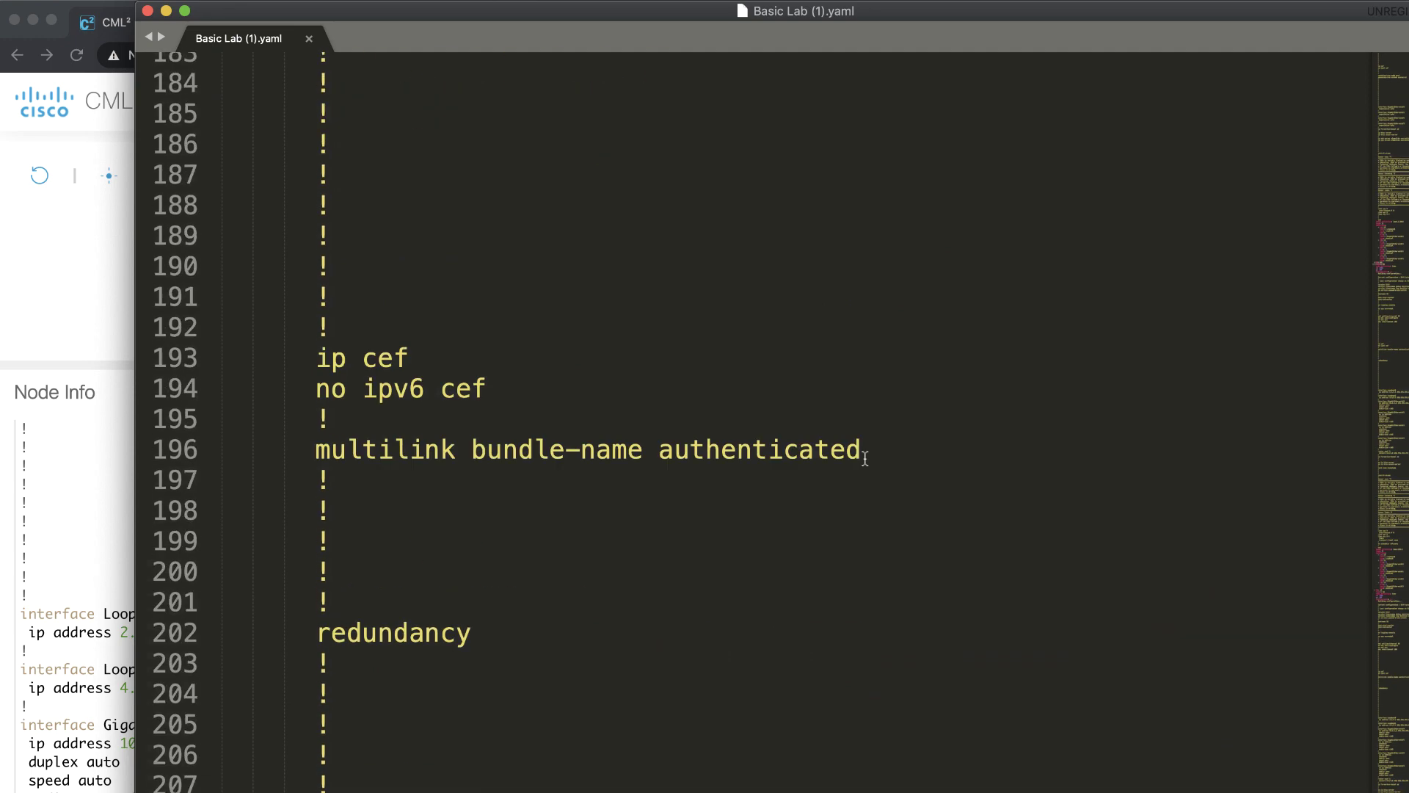
scroll(865, 459, "down", 10)
left_click_drag(337, 211, 1034, 389)
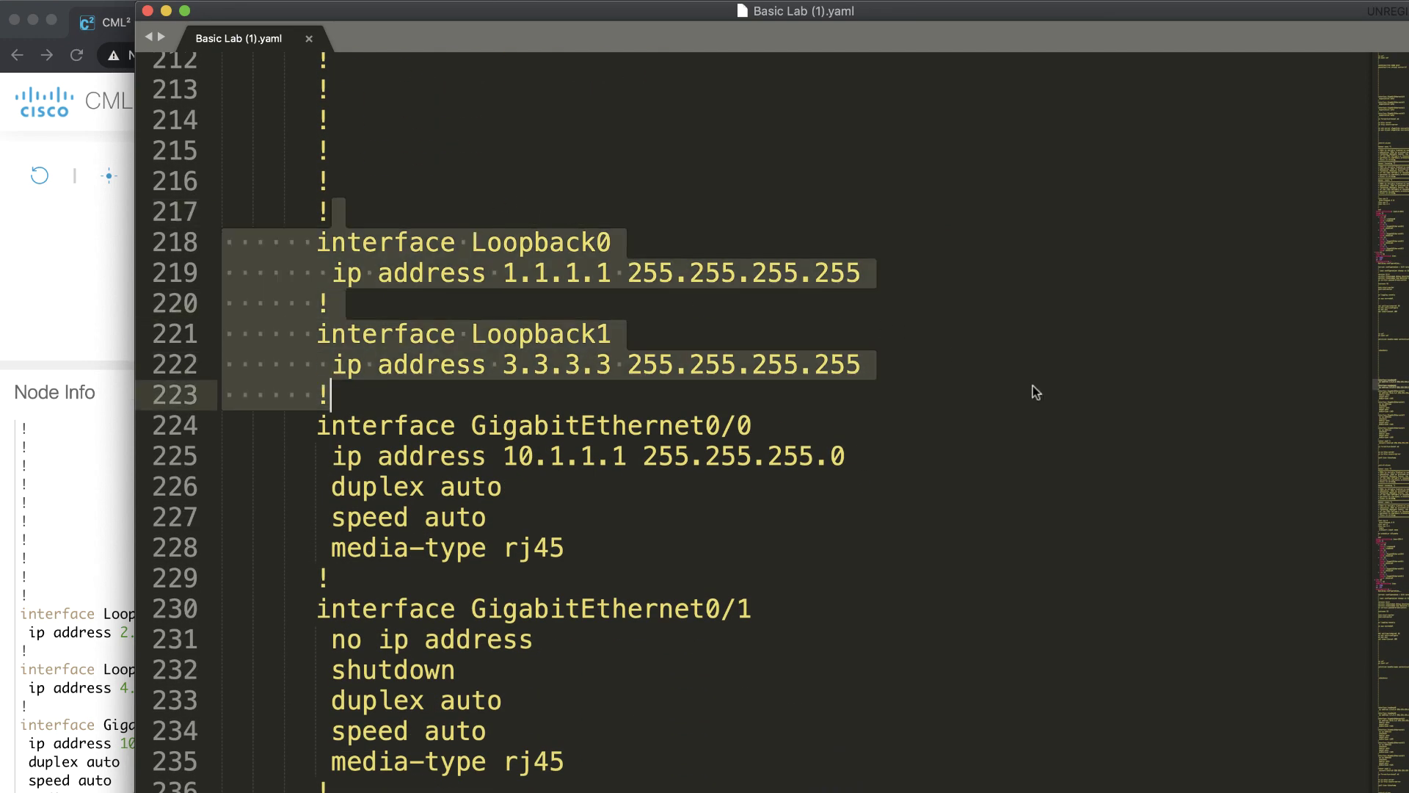
- Review the GigabitEthernet interfaces and the OSPF section in R1's exported configuration
scroll(1028, 400, "down", 1)
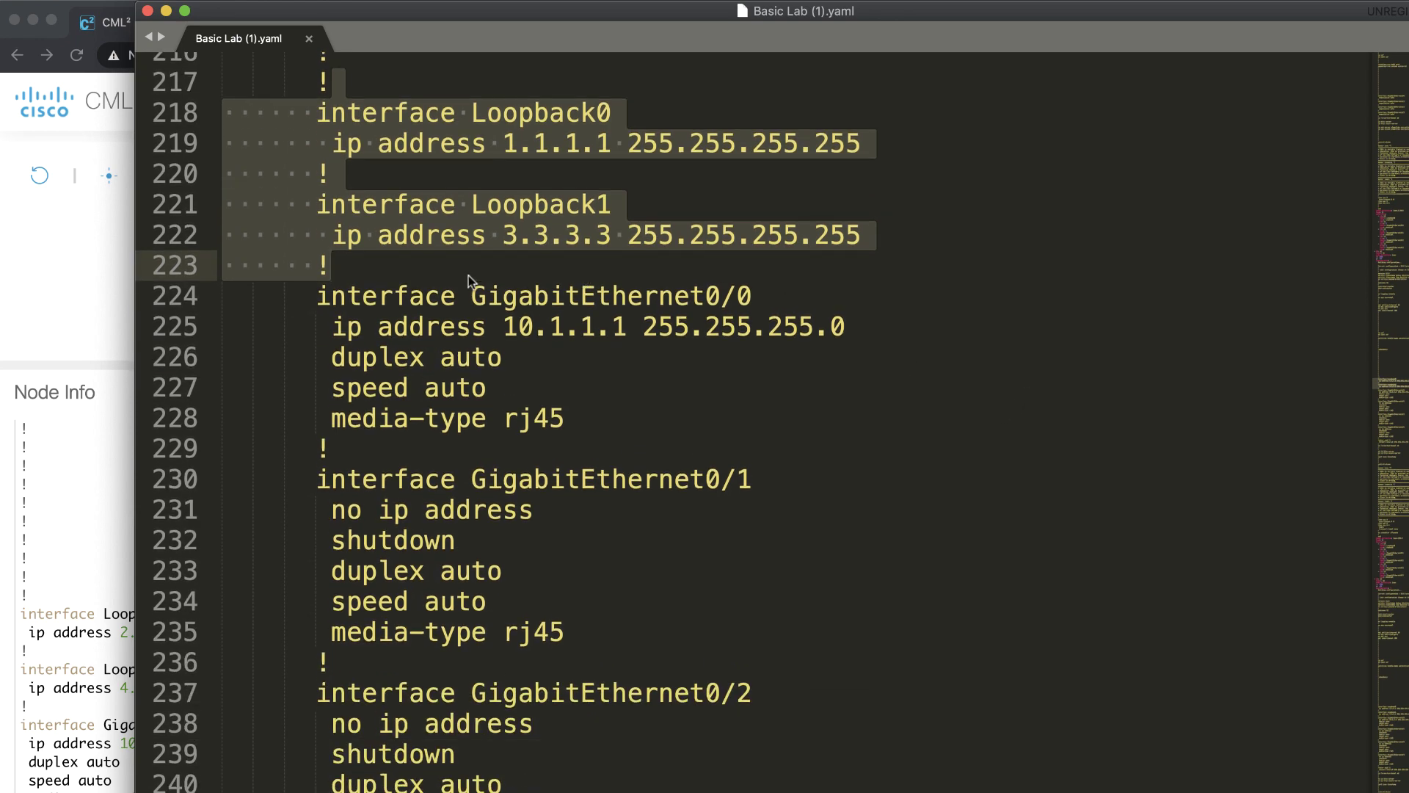
left_click_drag(469, 275, 676, 440)
scroll(679, 440, "down", 4)
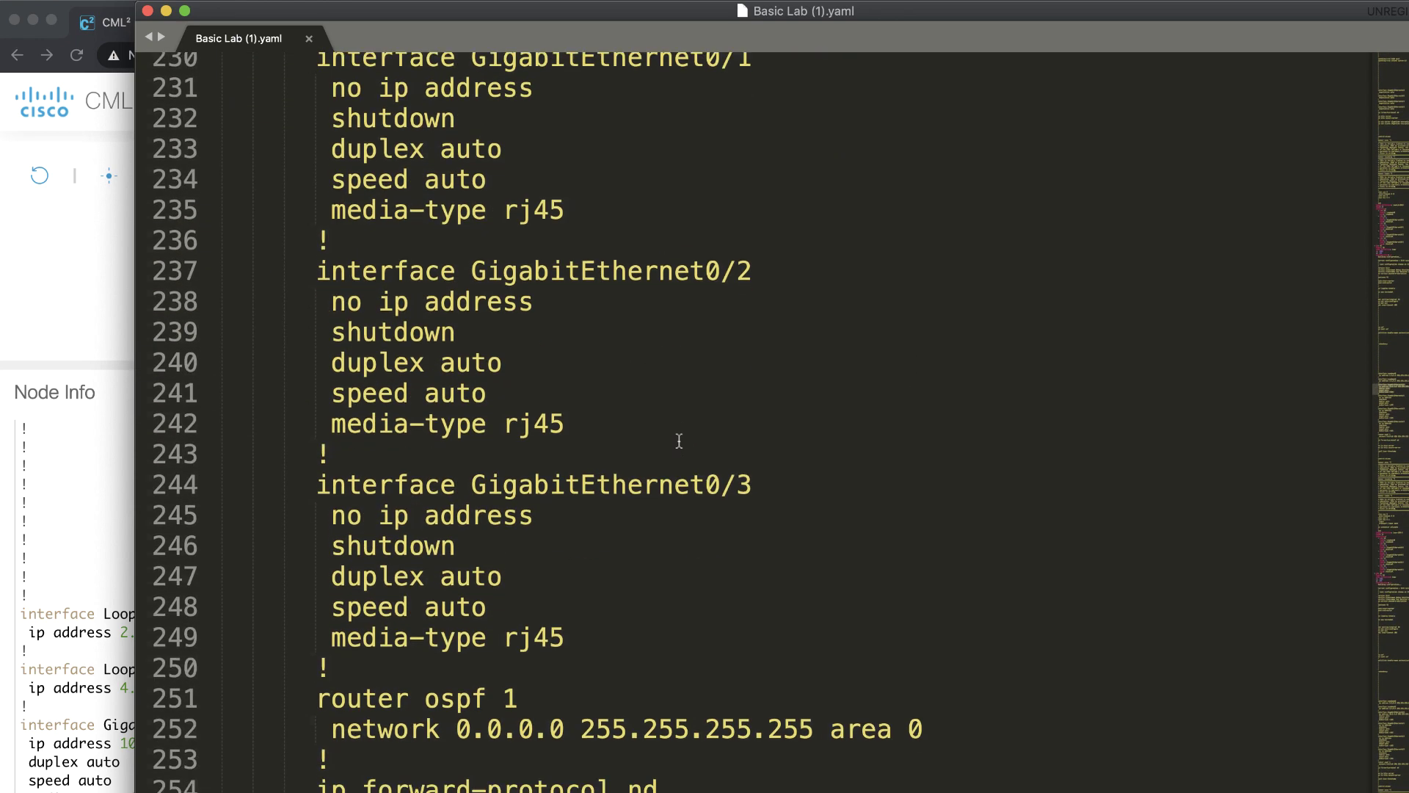
scroll(679, 441, "down", 4)
left_click_drag(316, 276, 934, 350)
scroll(930, 346, "down", 4)
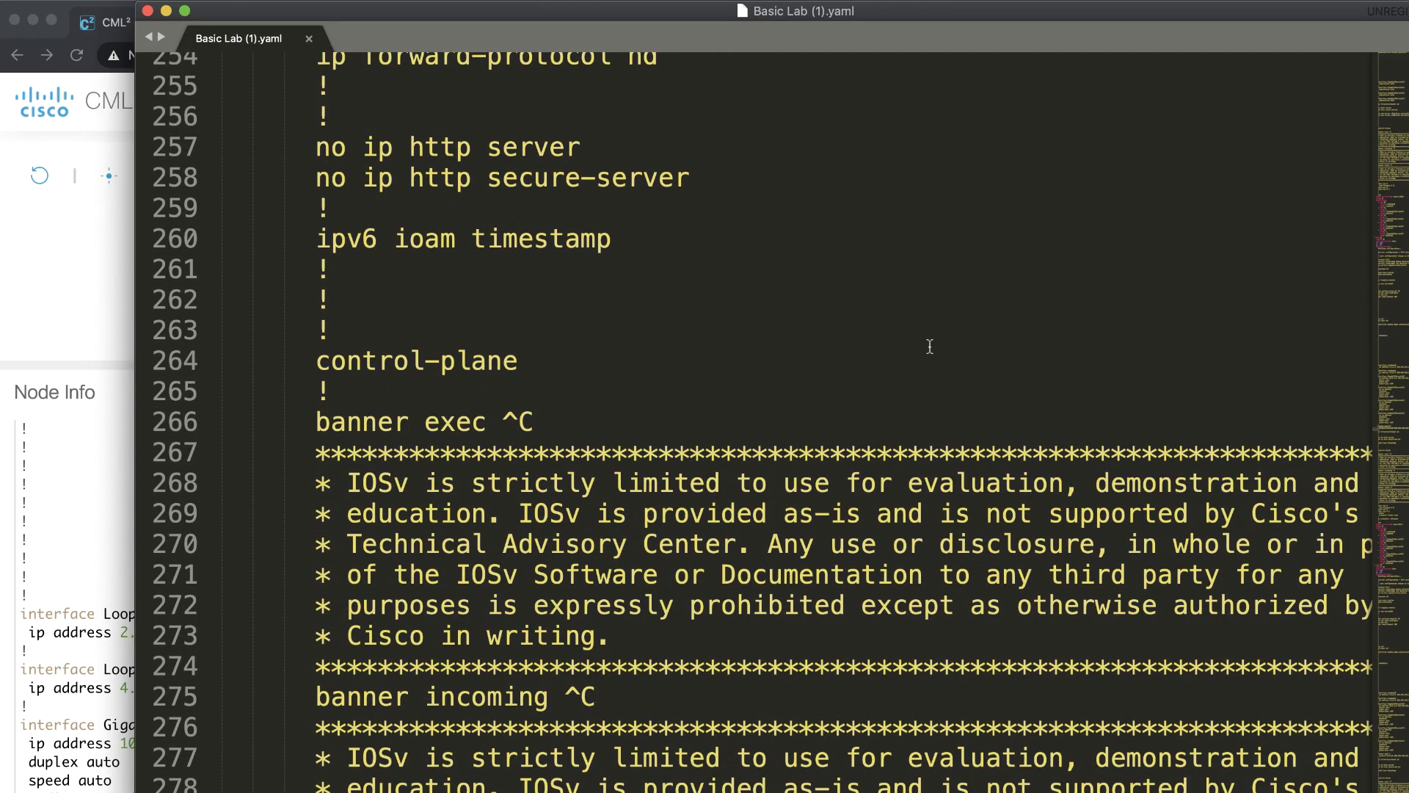
- Look through the R2 node entry and its configuration in the exported file
scroll(930, 346, "down", 15)
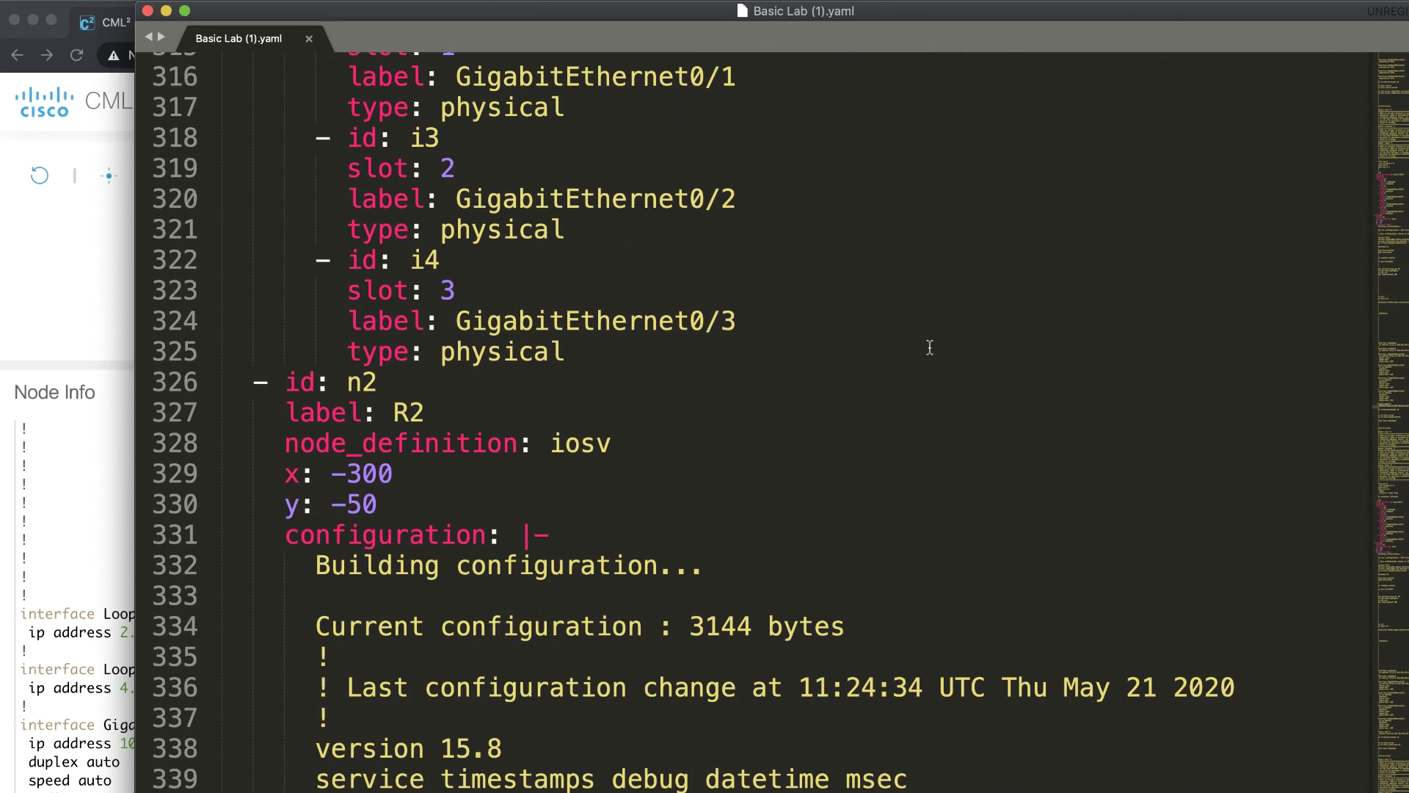
scroll(930, 346, "down", 11)
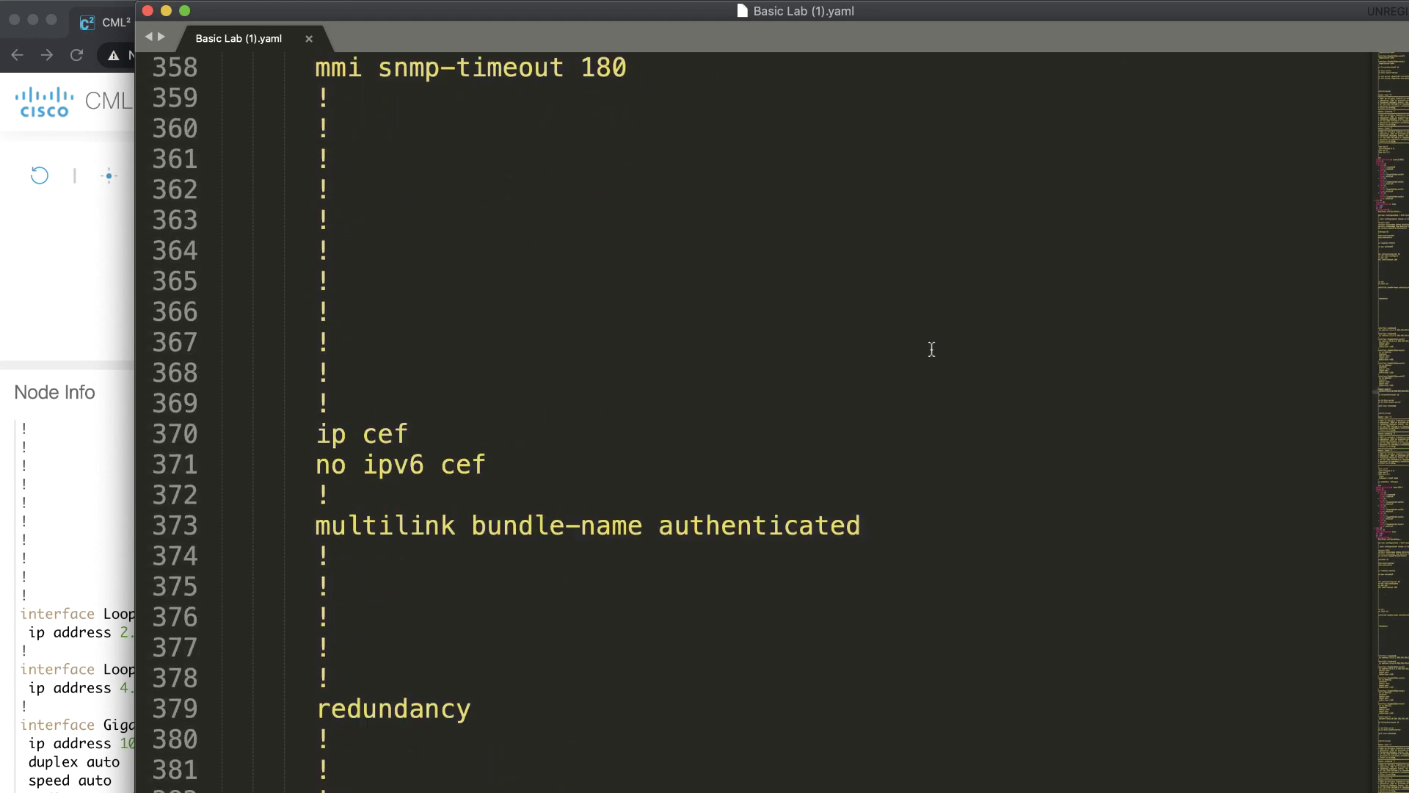
scroll(931, 349, "down", 8)
- Return to the browser, import Basic Lab (1).yaml from Downloads as a lab and open the imported lab
left_click(52, 246)
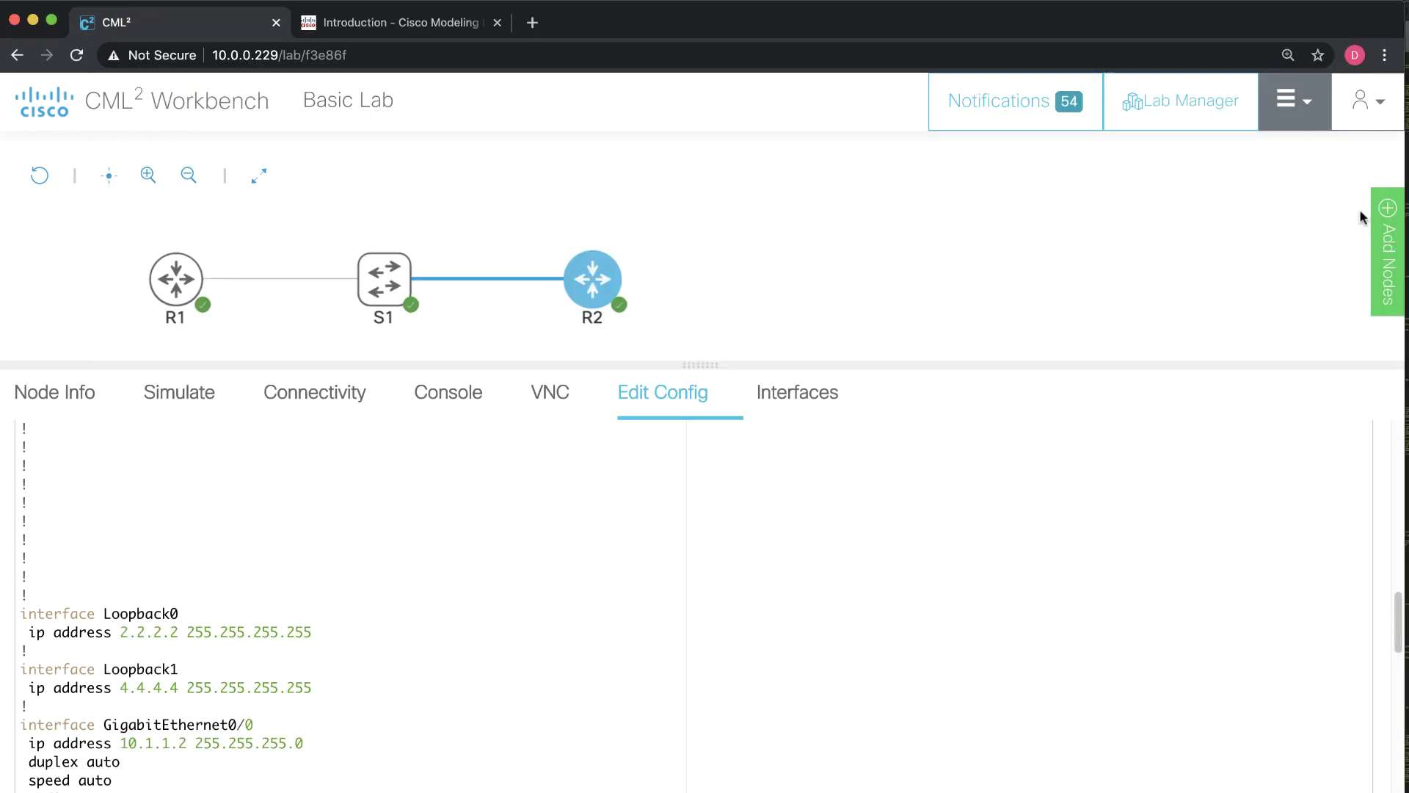
left_click(1158, 111)
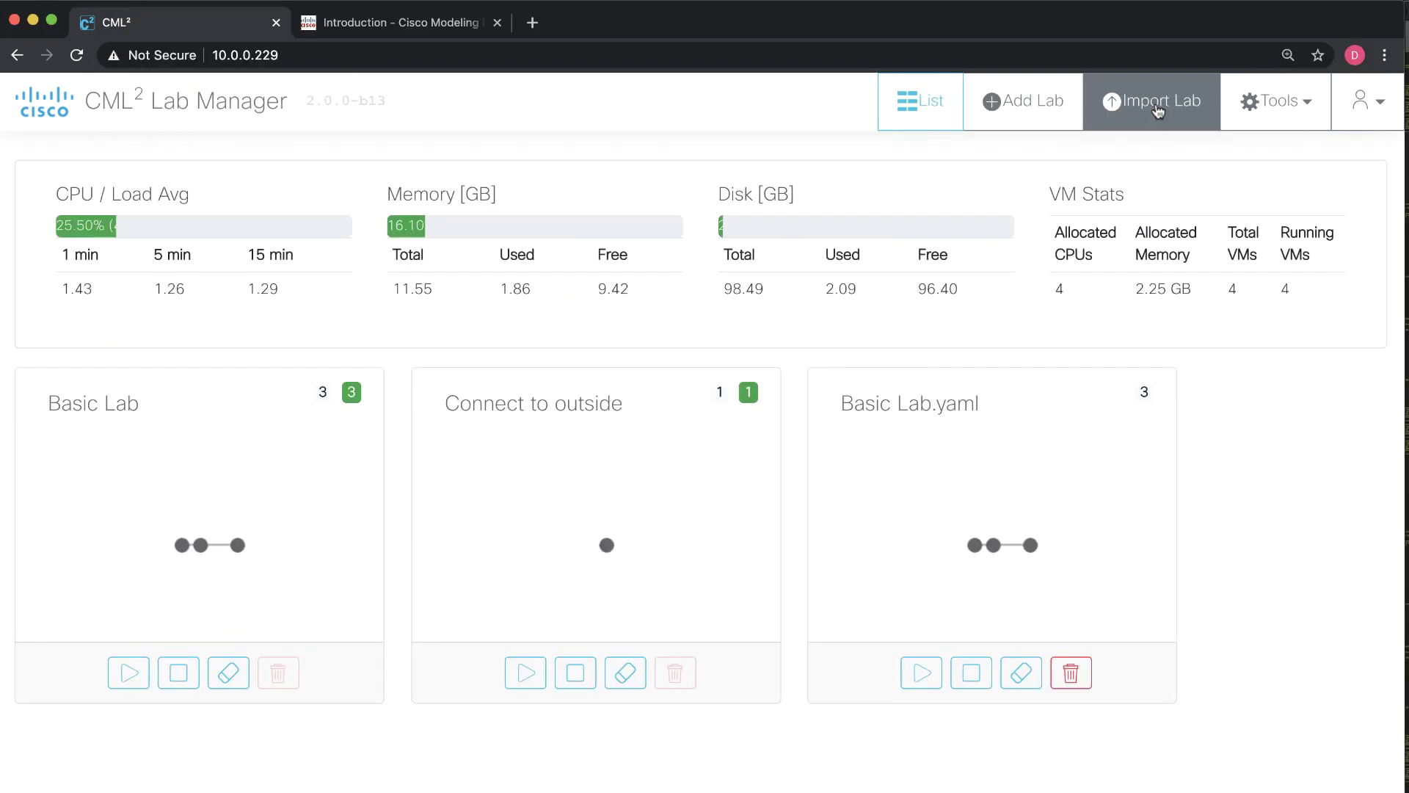
left_click(1167, 115)
left_click(1203, 292)
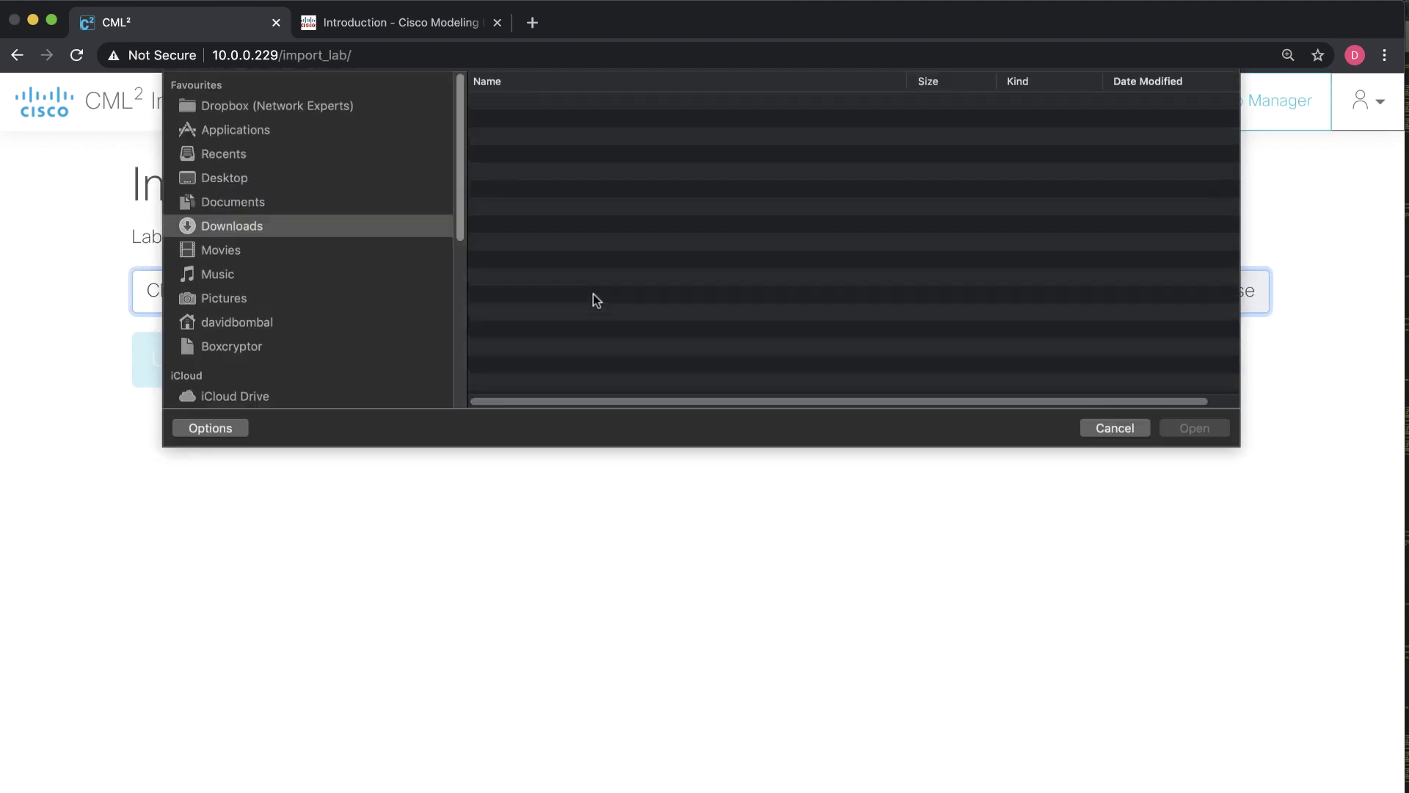
left_click(565, 141)
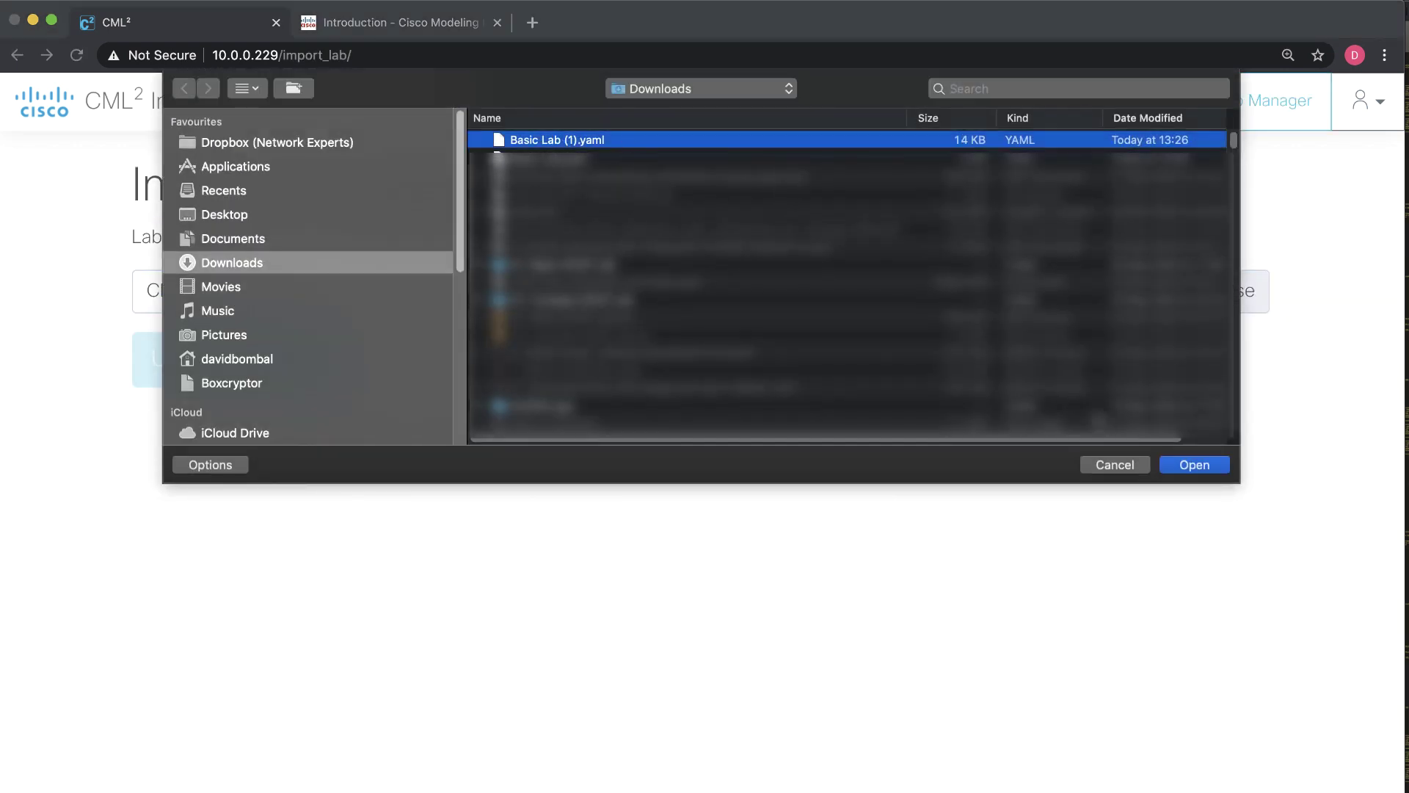
left_click(1192, 465)
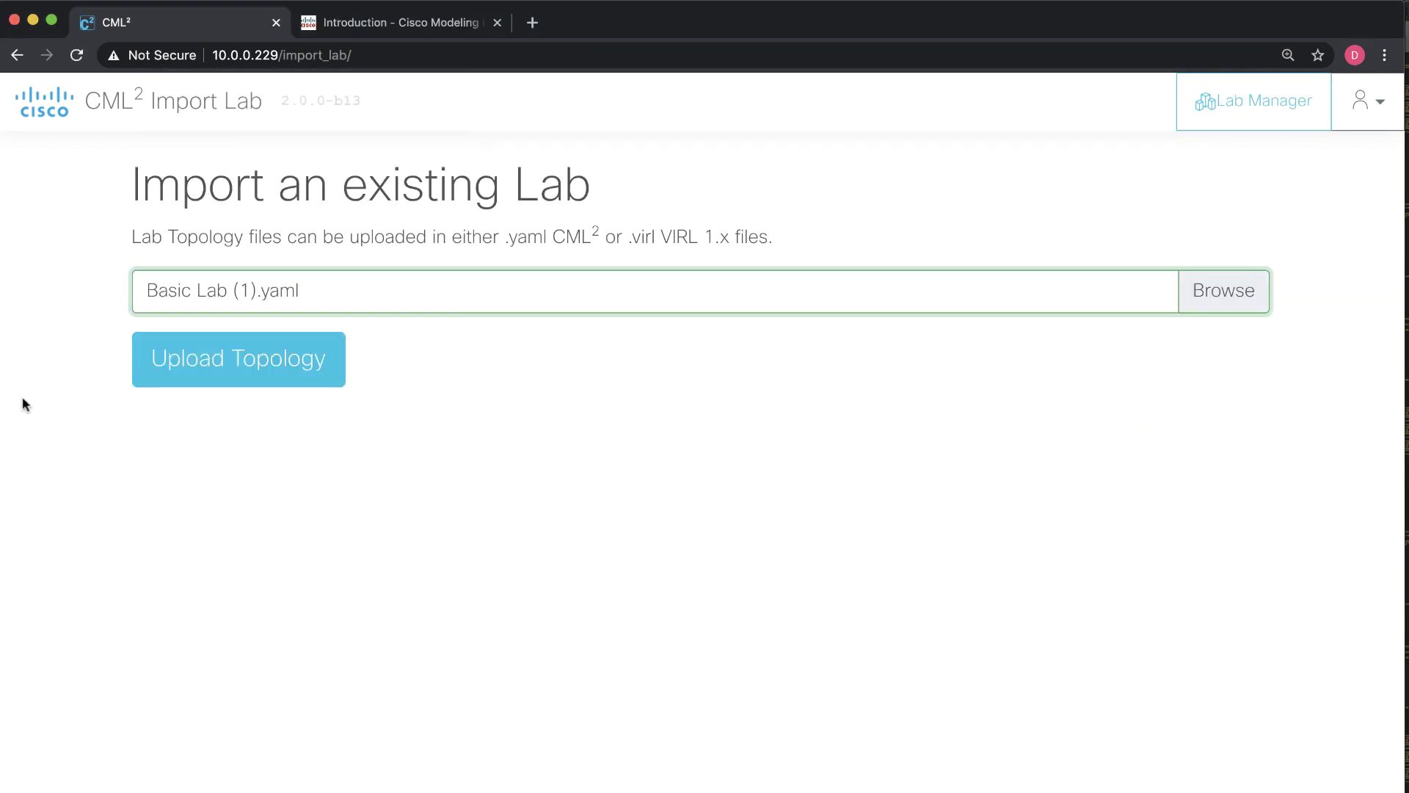
left_click(218, 362)
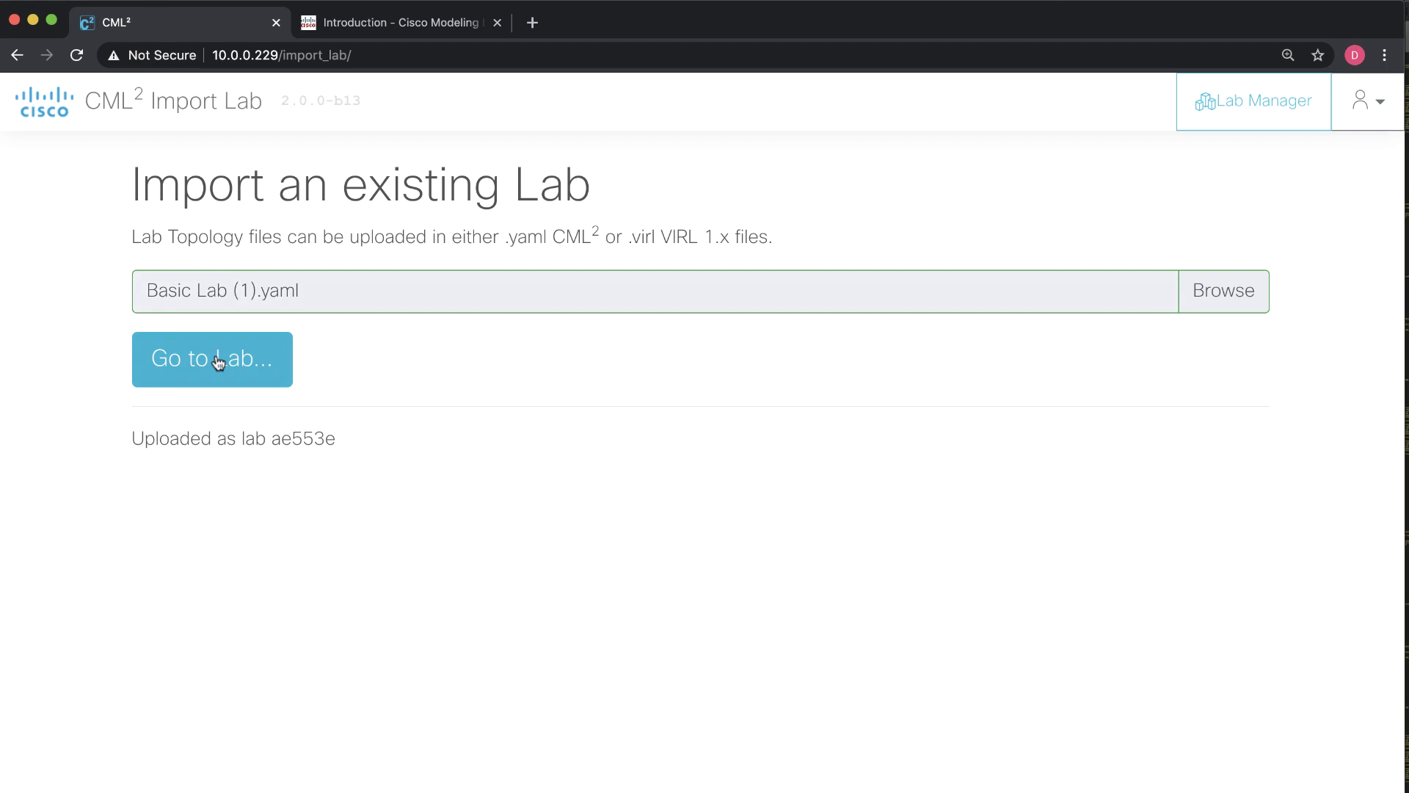
left_click(201, 359)
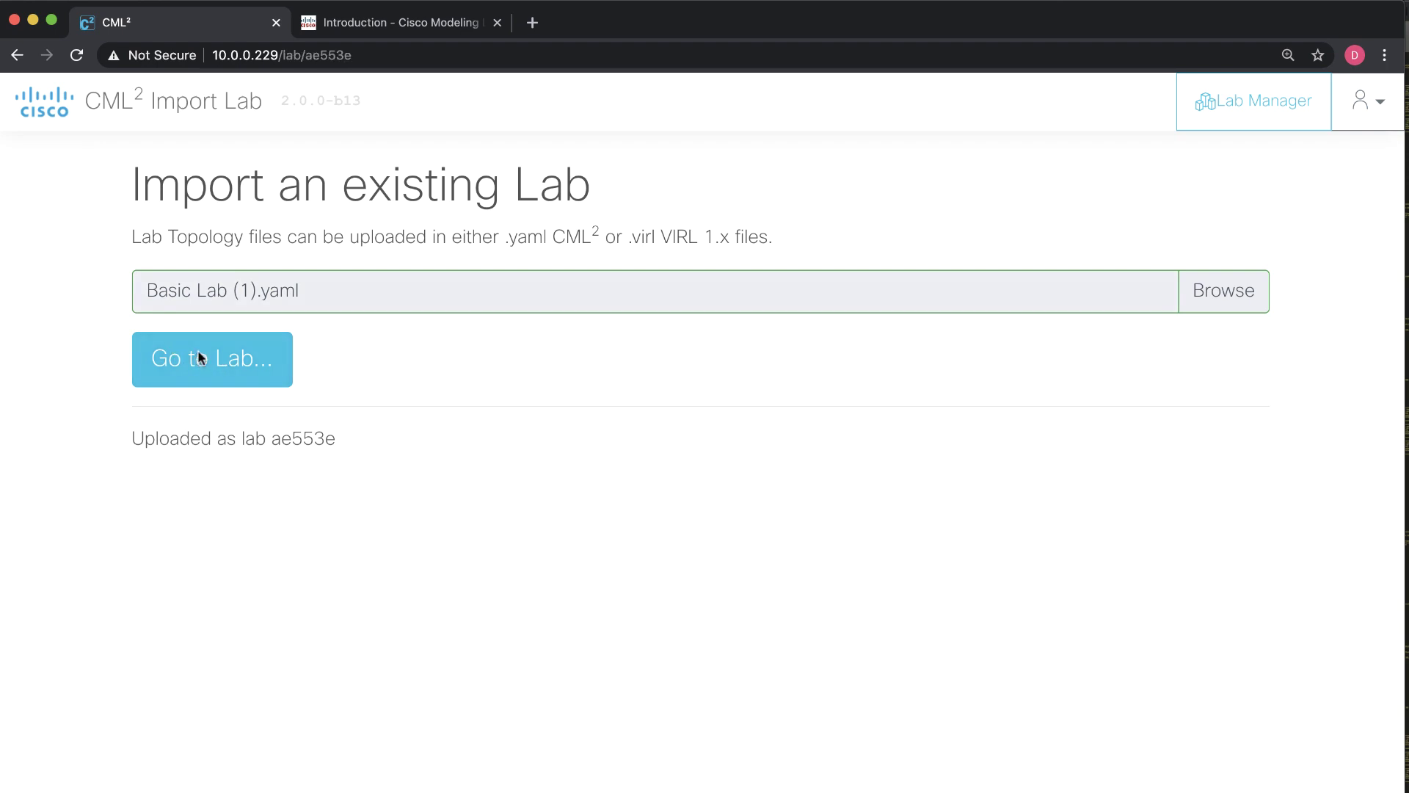
- Review R1's stored configuration in the imported lab, down to its loopback and GigabitEthernet0/0 interfaces
mouse_move(262, 259)
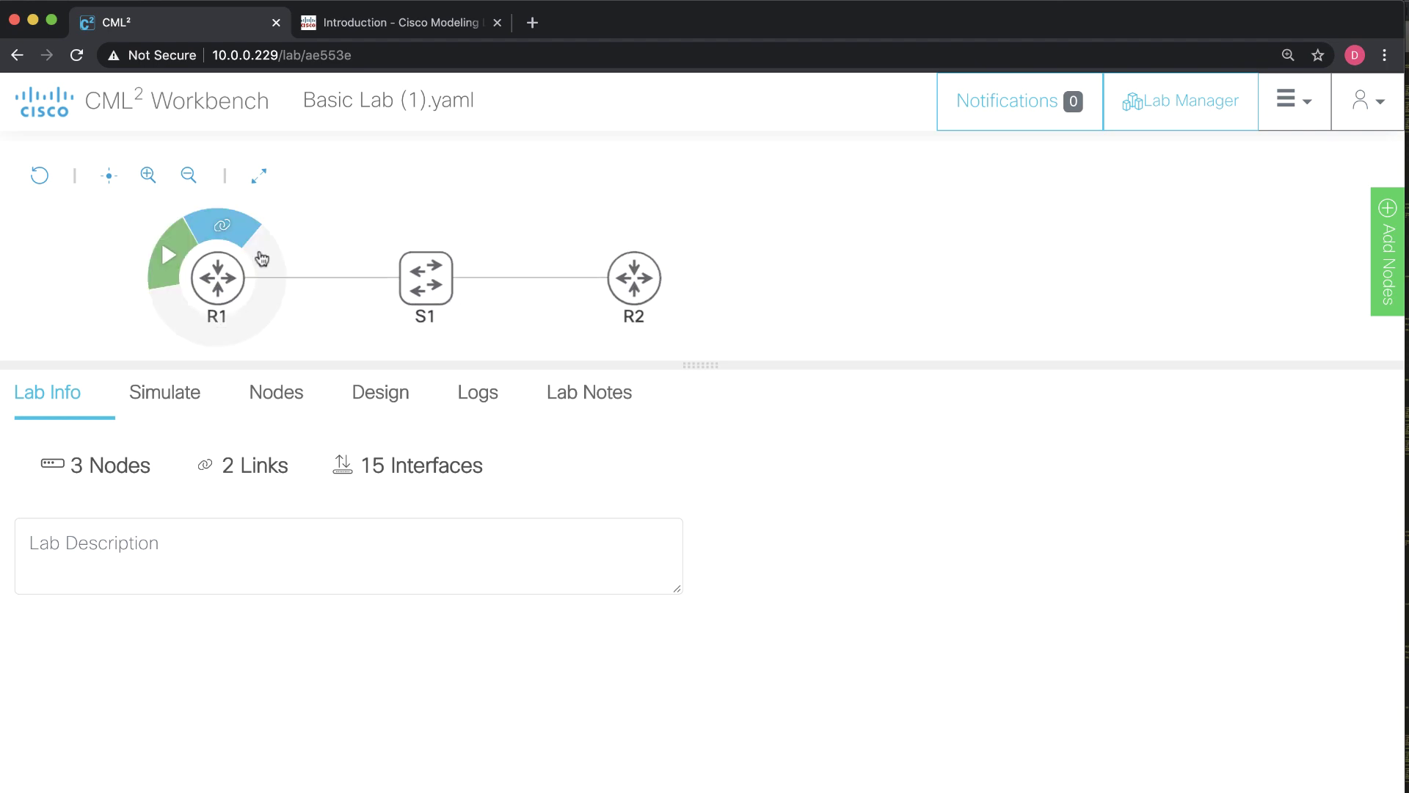
left_click(426, 278)
left_click(217, 278)
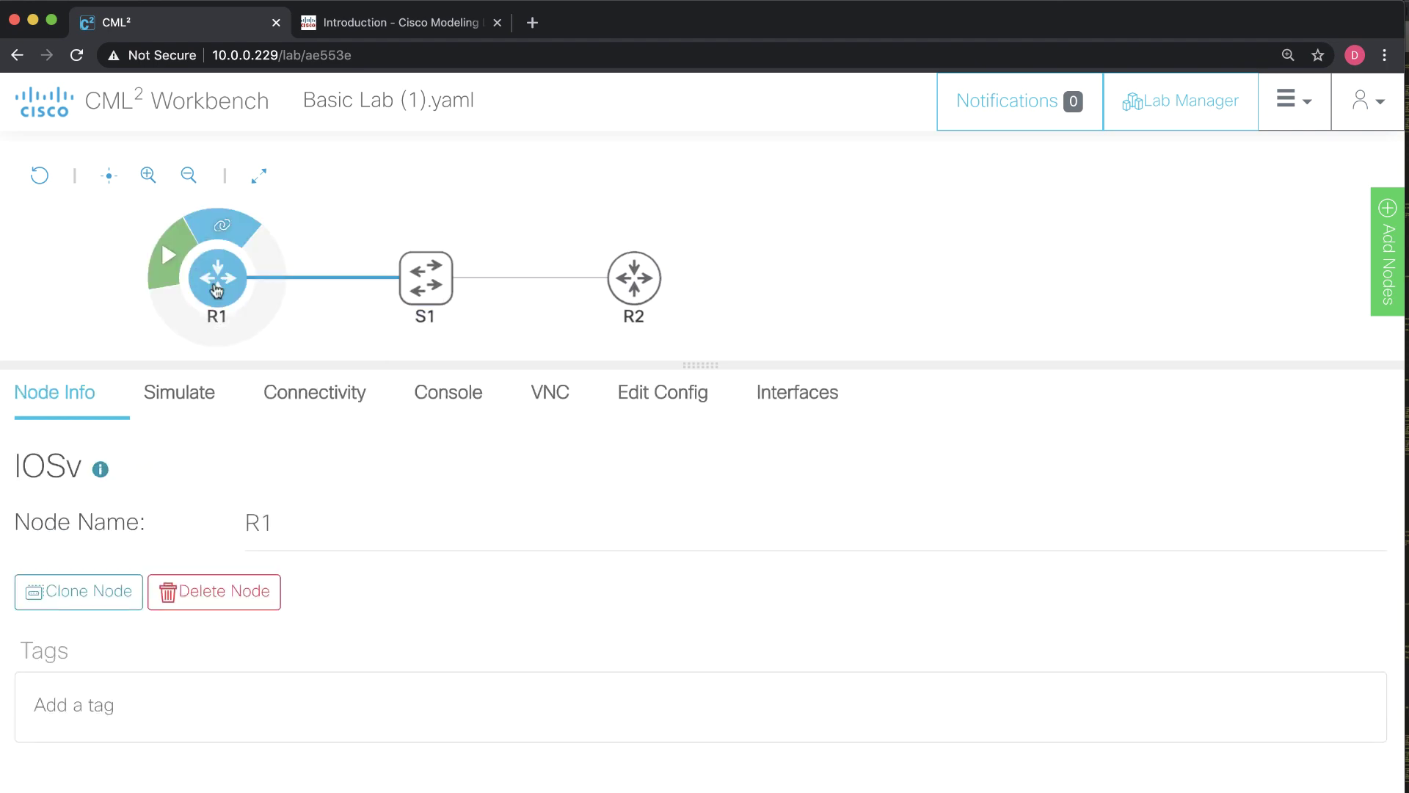
left_click(642, 396)
scroll(614, 614, "down", 12)
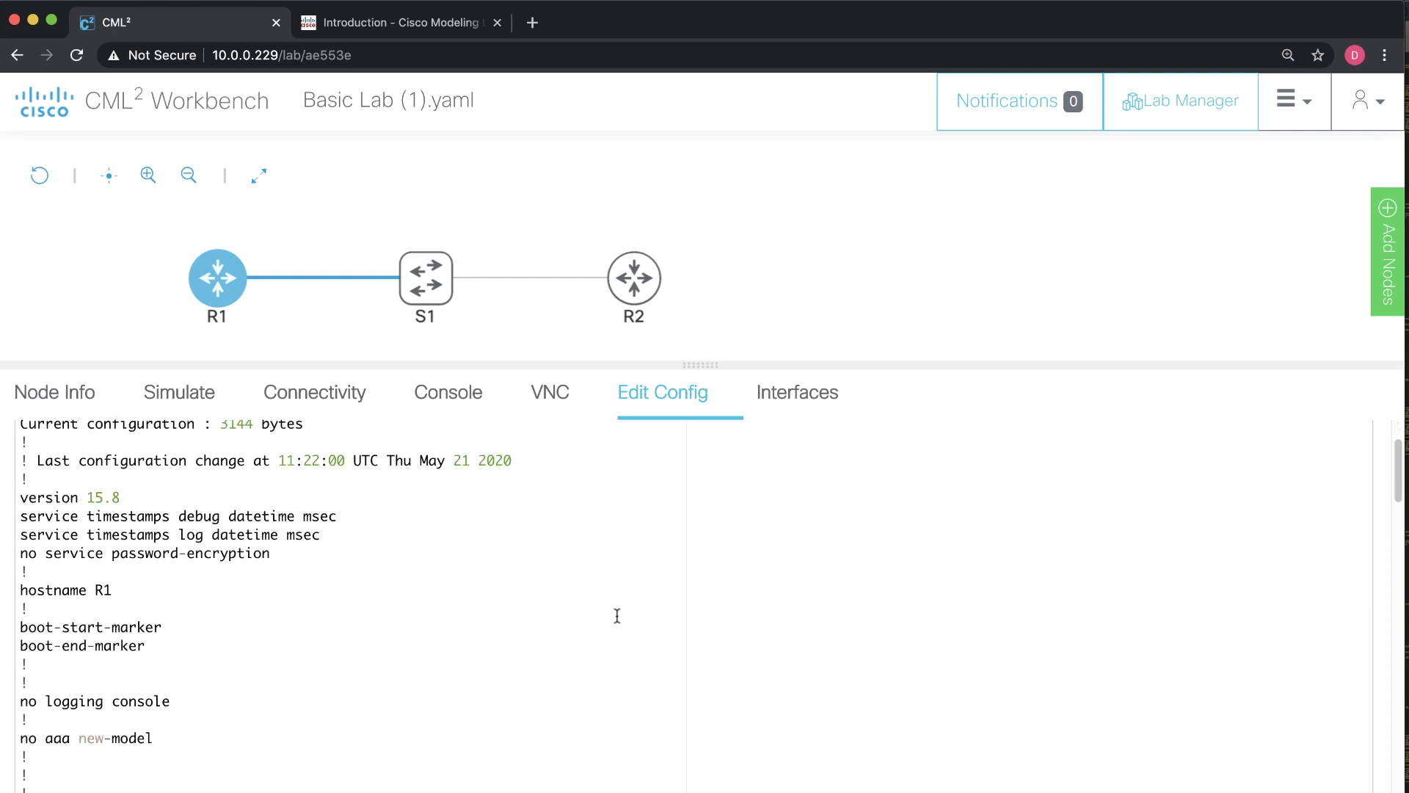
scroll(617, 616, "down", 3)
scroll(618, 615, "up", 5)
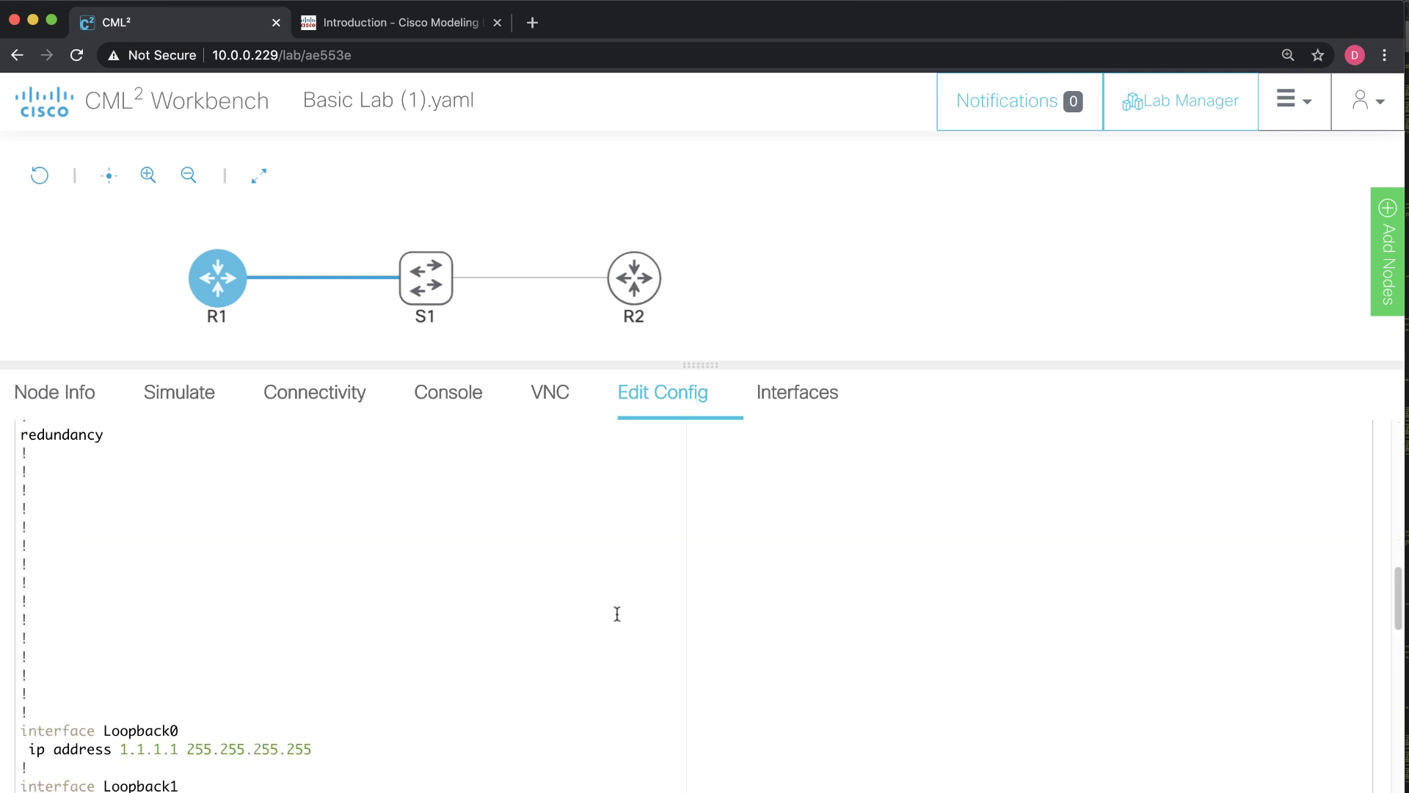
scroll(617, 615, "down", 4)
left_click_drag(122, 492, 485, 732)
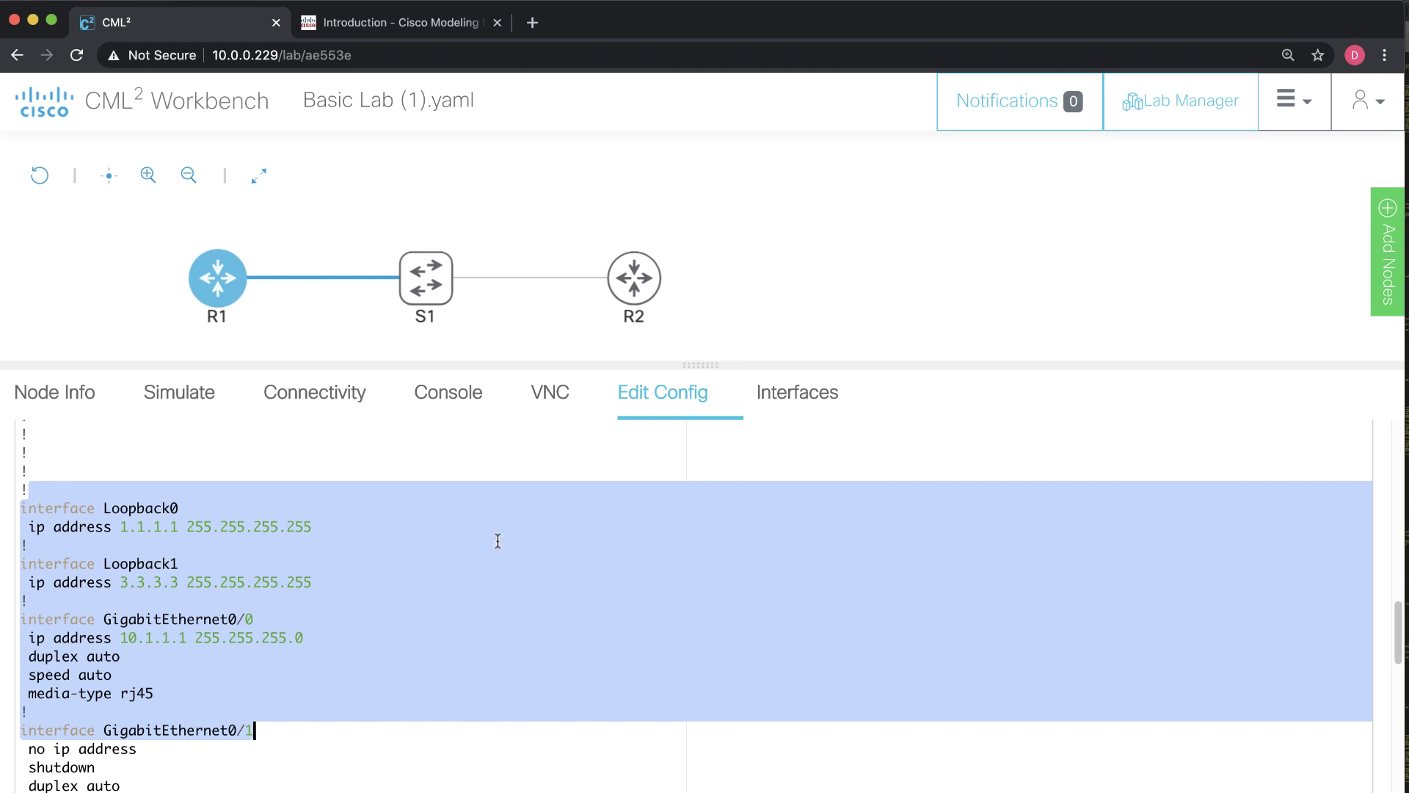
- Check the loopback and GigabitEthernet0/0 interfaces in R2's stored configuration in the imported lab
mouse_move(635, 261)
left_click(636, 286)
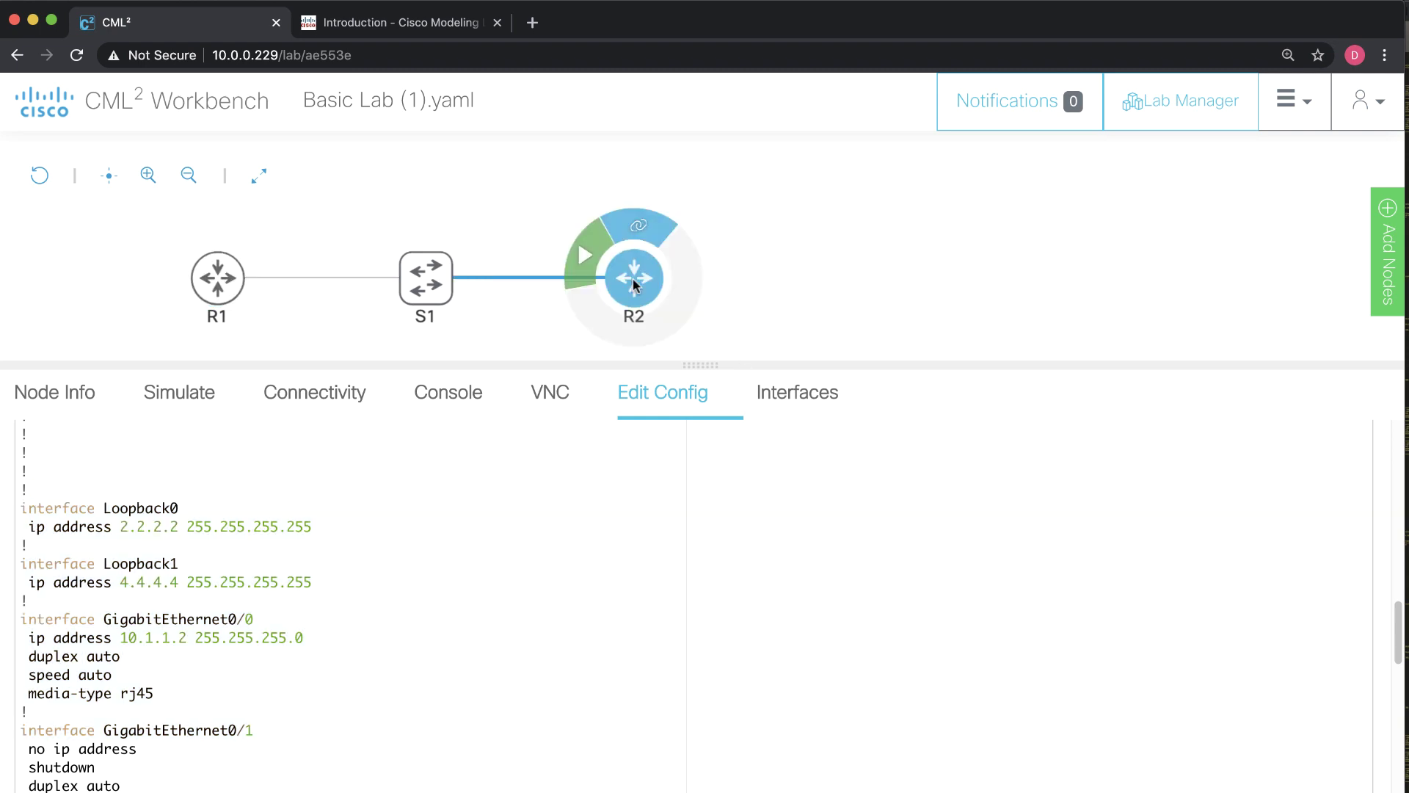
left_click_drag(88, 470, 390, 678)
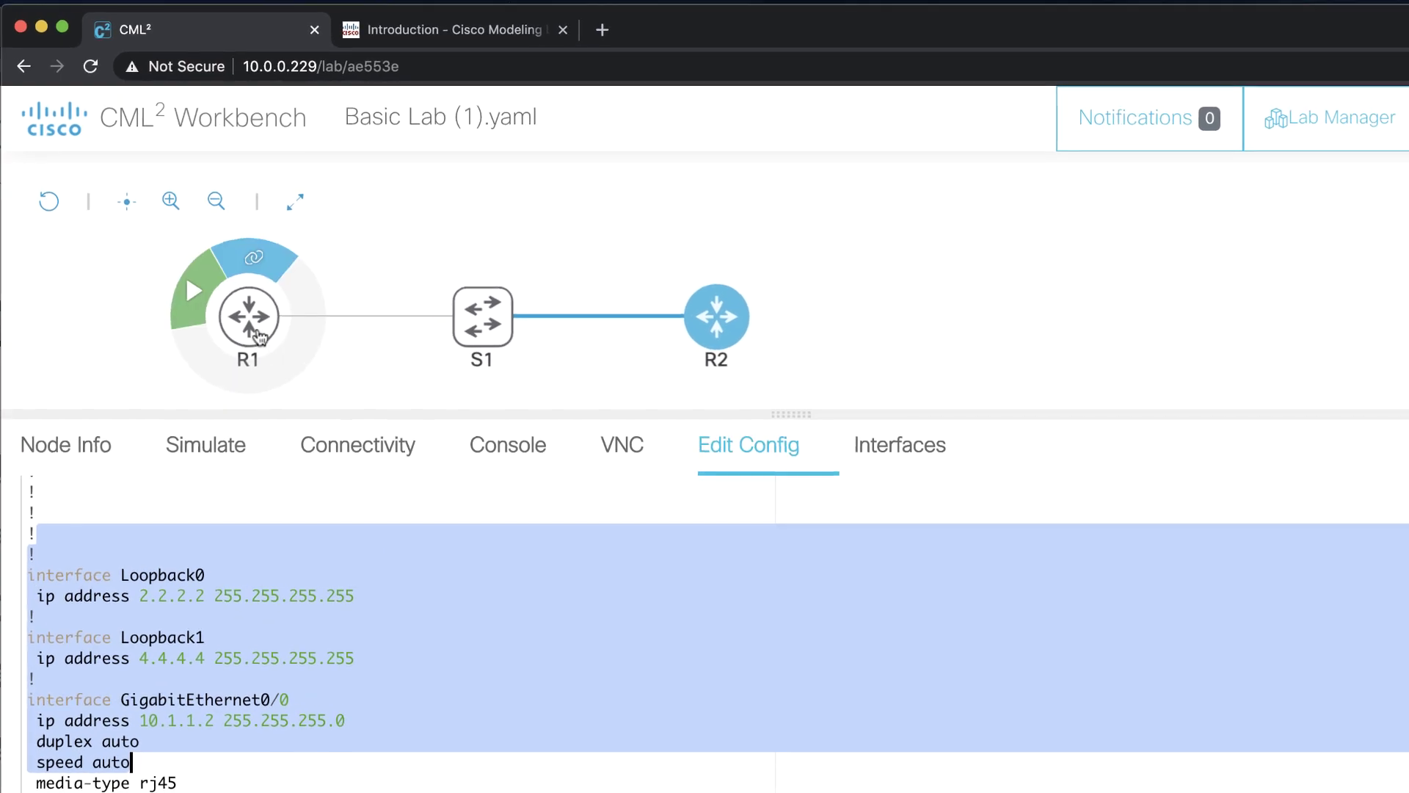
- Start nodes R1 and S1 in the imported lab
left_click(242, 301)
left_click(256, 318)
left_click(214, 309)
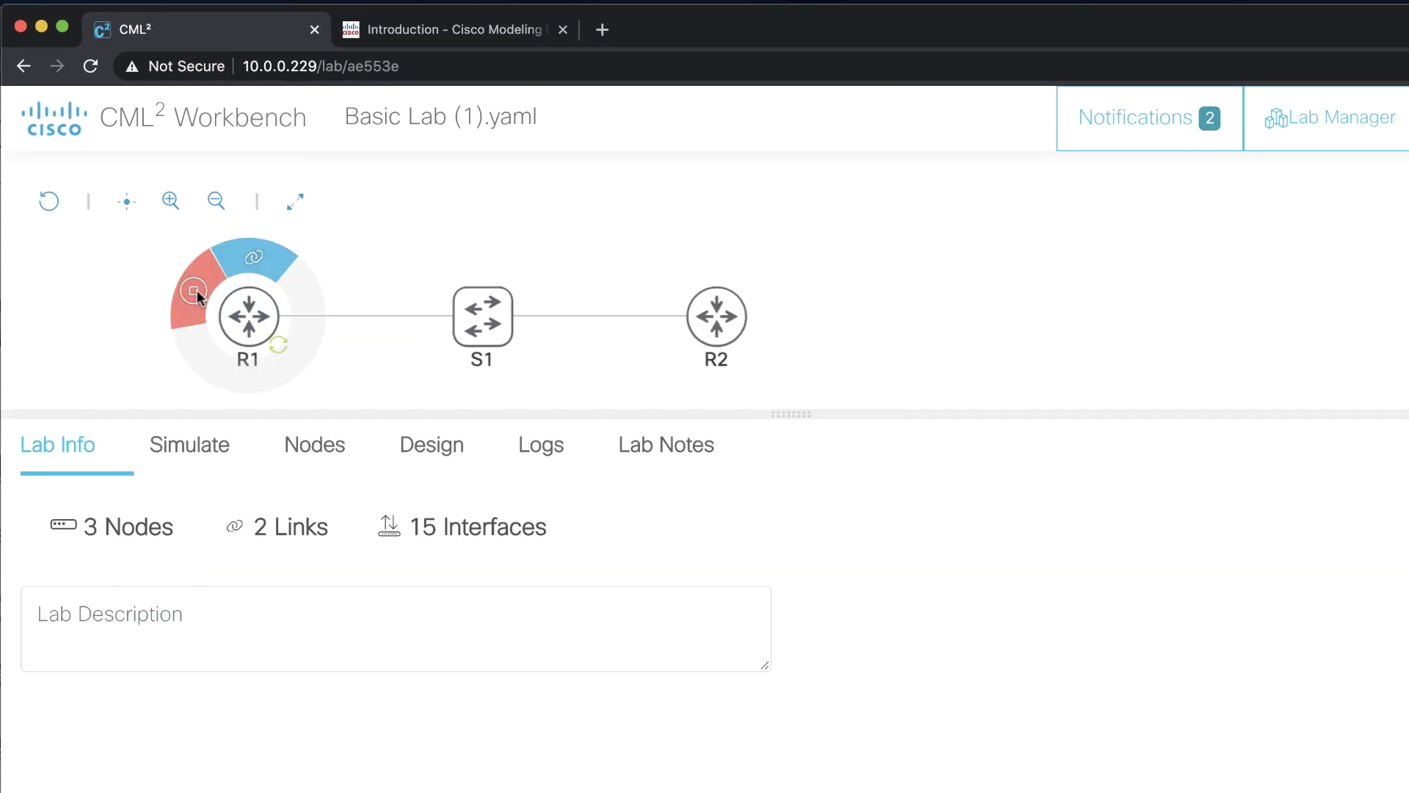
left_click(469, 312)
left_click(430, 307)
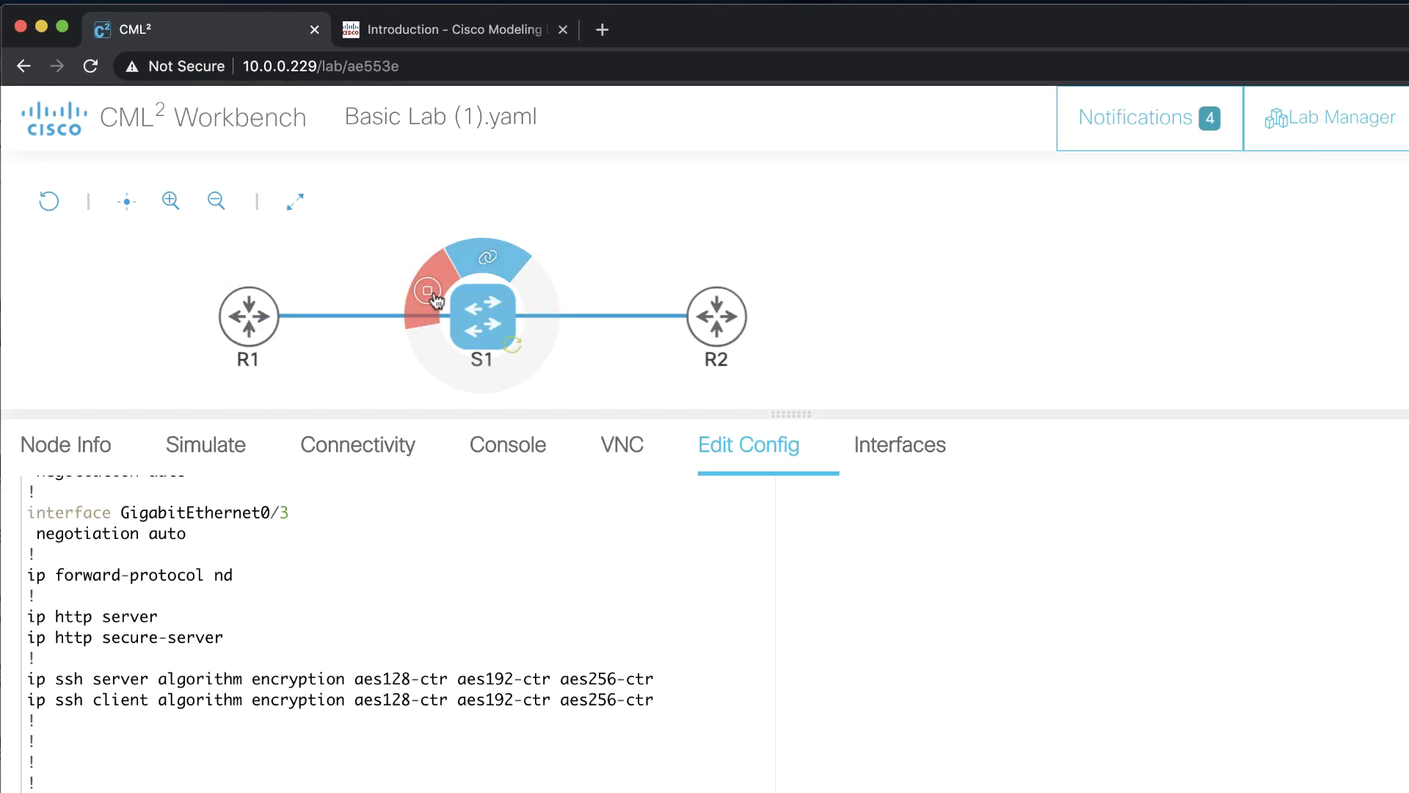
- Start node R2 in the imported lab
left_click(691, 319)
left_click(656, 288)
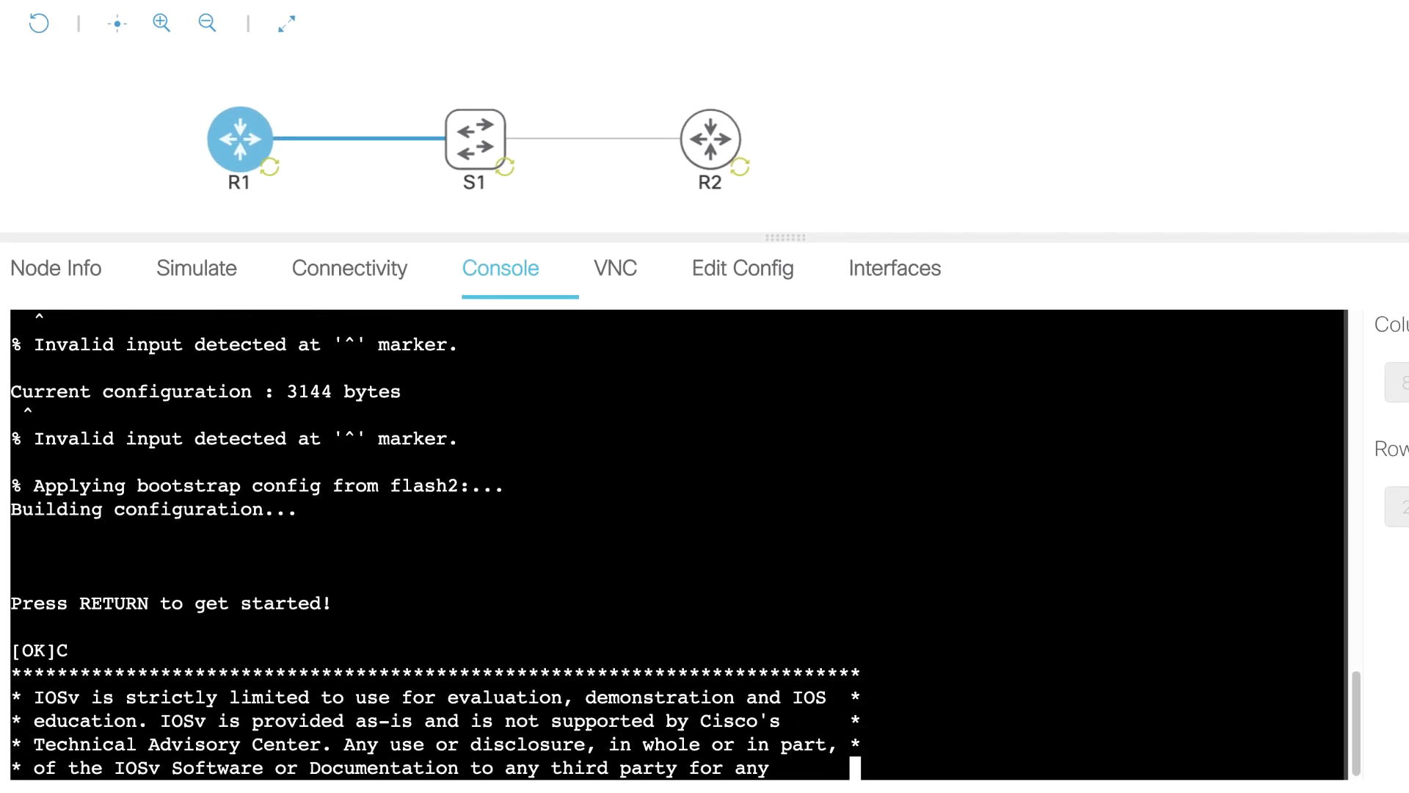
- Bring up the command prompt in R1's console and enter privileged EXEC mode with en
key("Return")
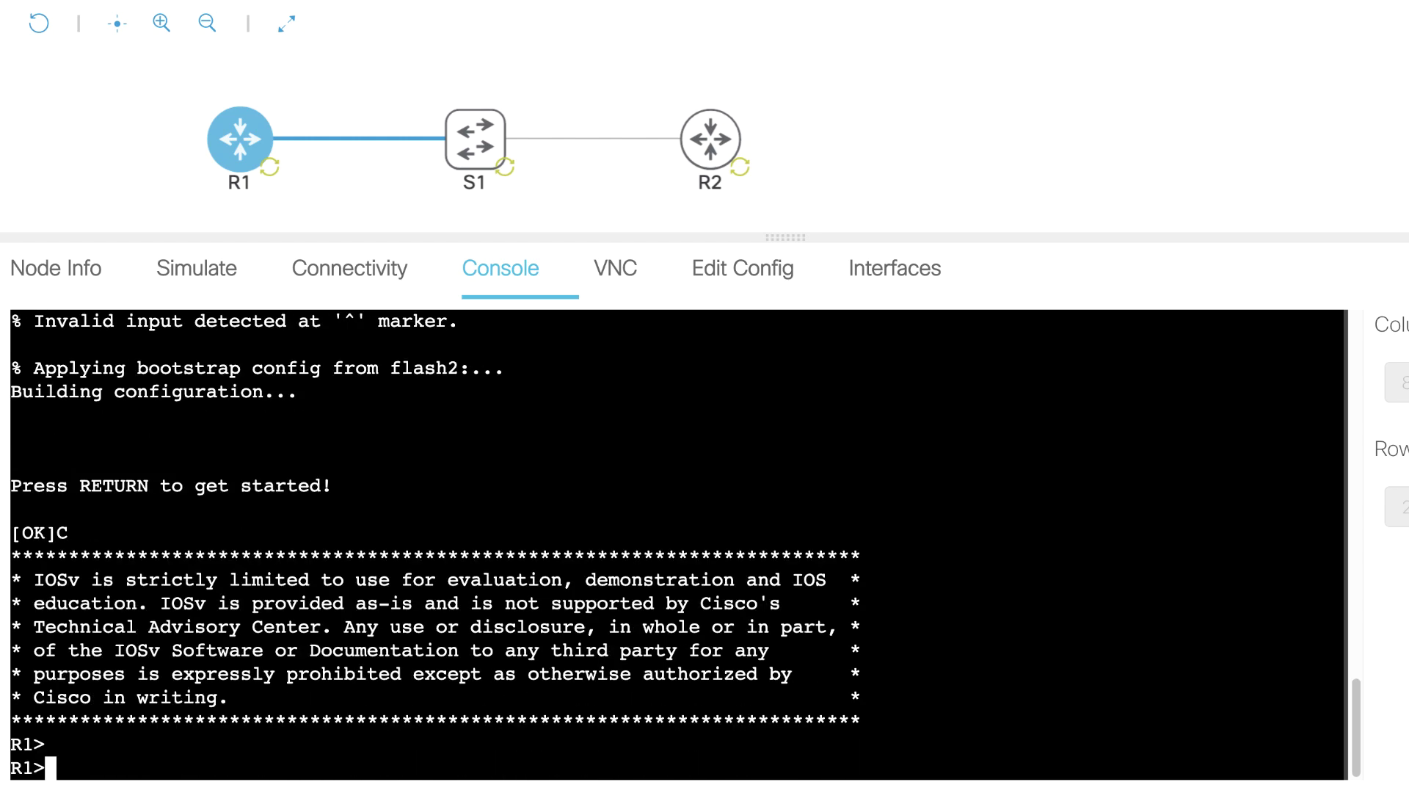
key("Return")
key("Return")
key("Return")
type("en")
key("Return")
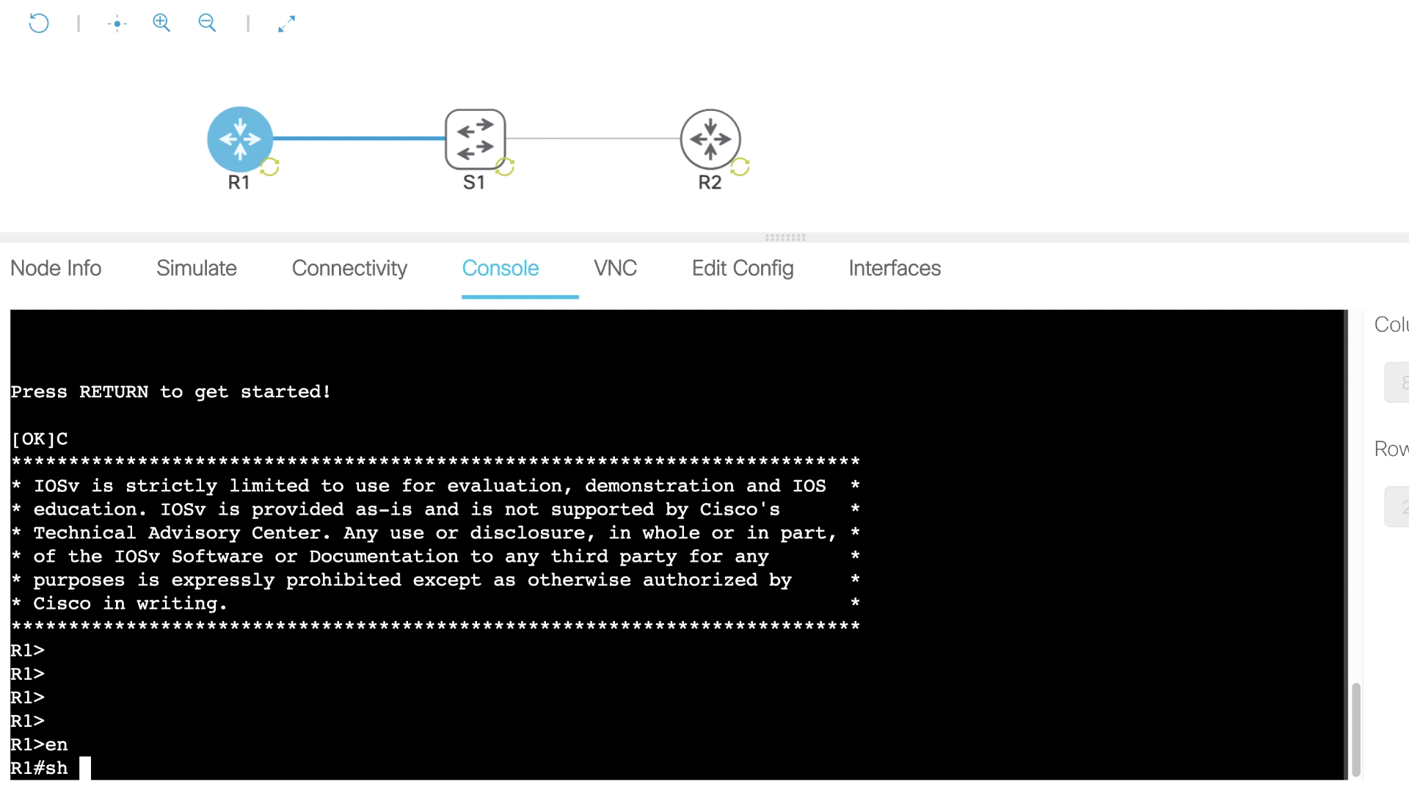
- Run sh ip int brief on R1 and check the GigabitEthernet0/0 and loopback interface entries
type("sh ip int rbi")
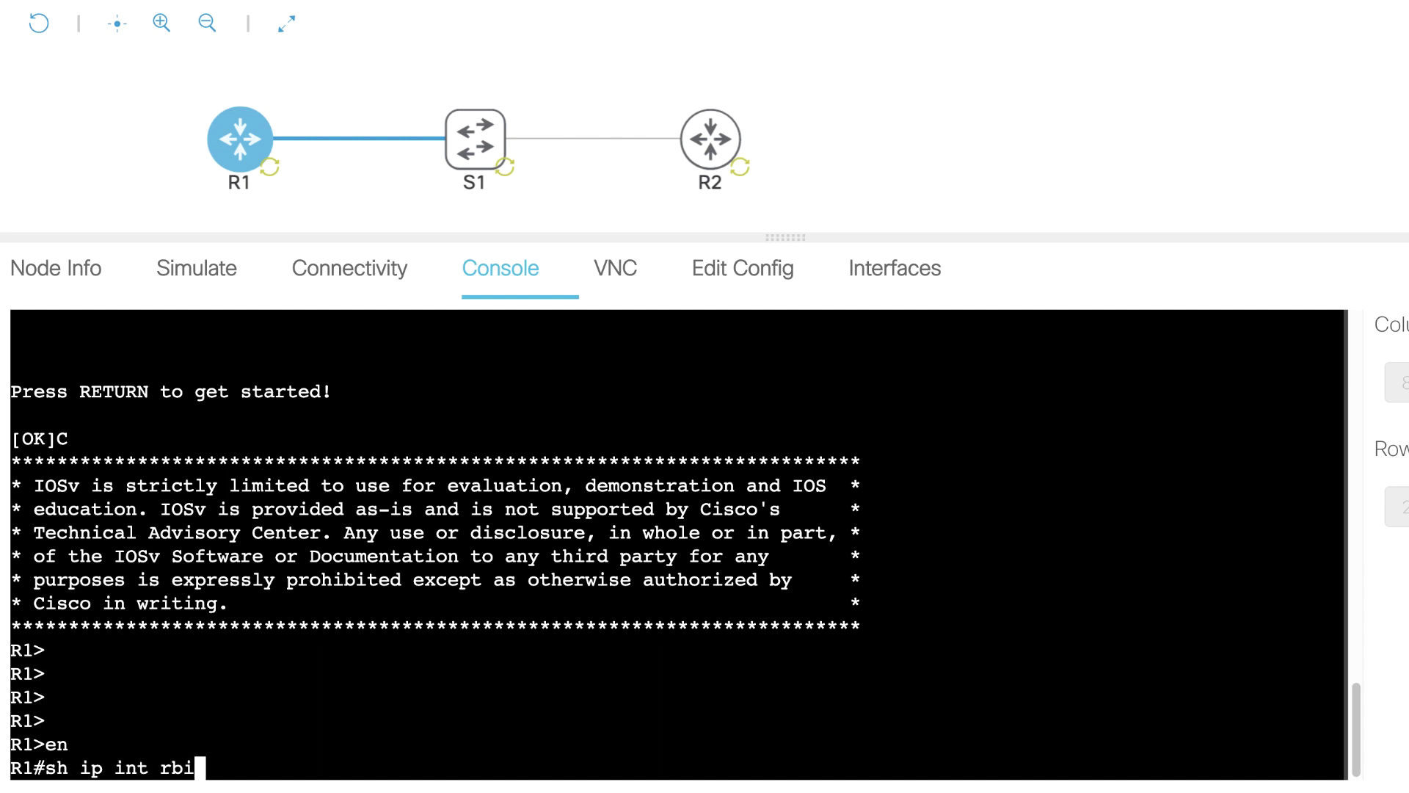
key("BackSpace")
key("BackSpace")
key("BackSpace")
type("brief")
key("Return")
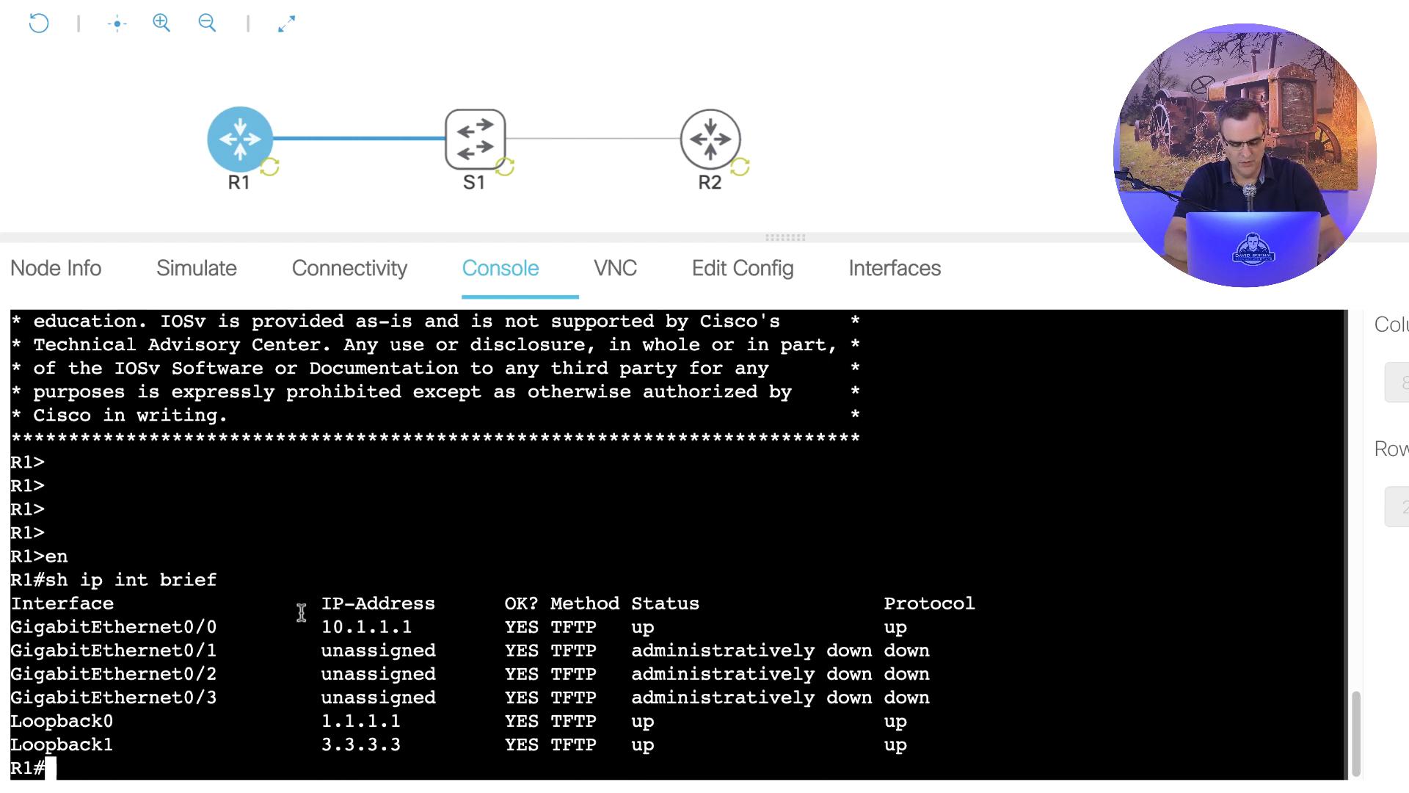
left_click_drag(301, 613, 999, 619)
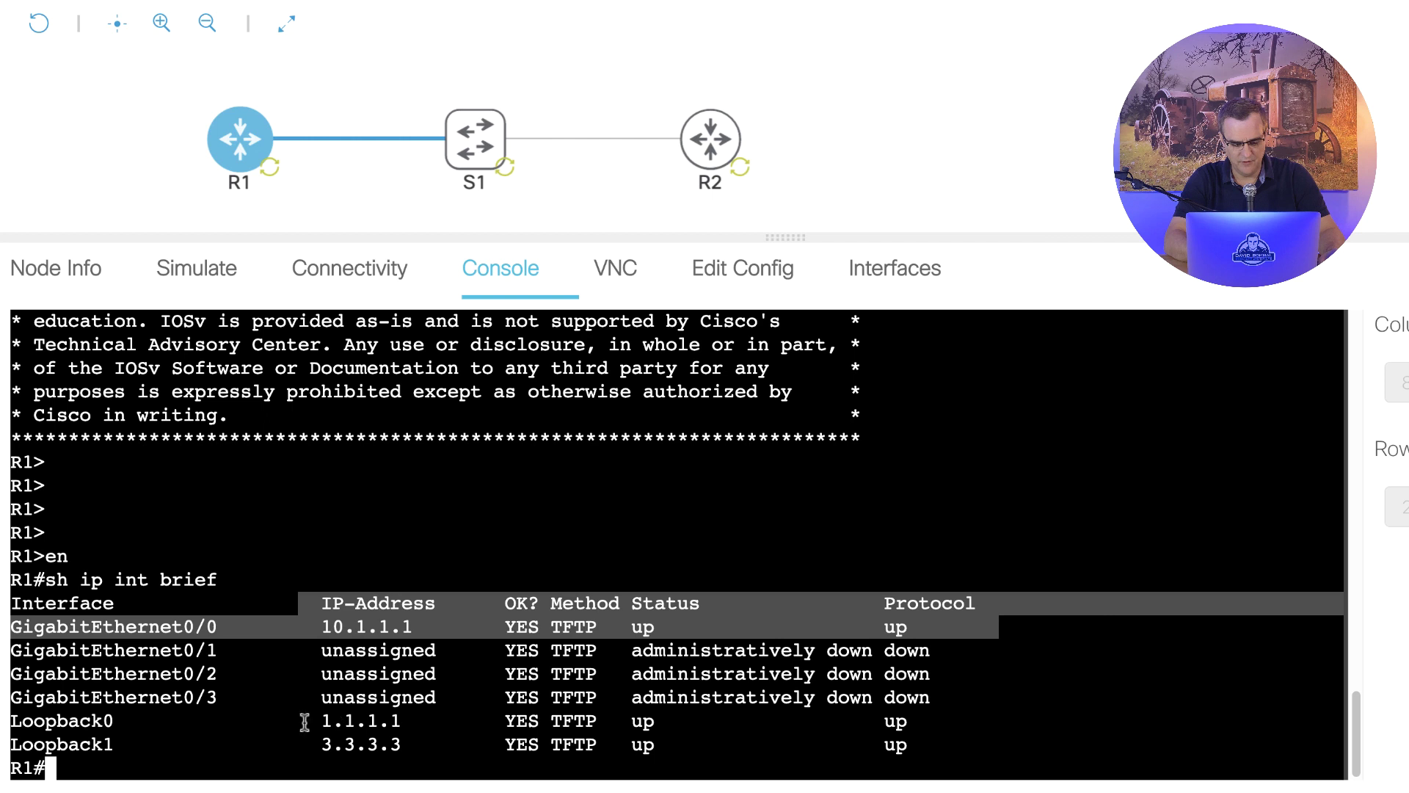
left_click_drag(300, 720, 1094, 756)
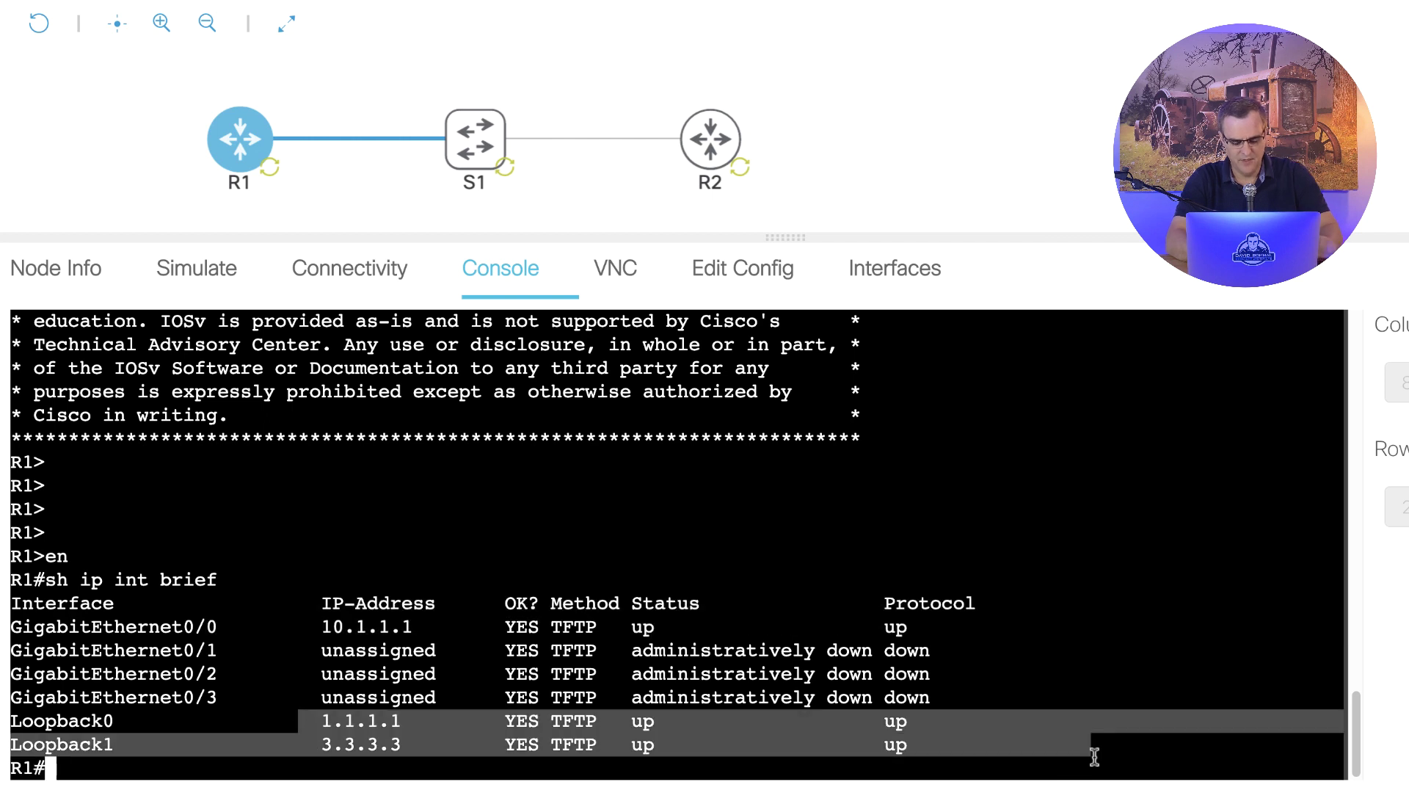
- Show R1's IP routing protocols and review the complete OSPF 1 section
type("sh ip p")
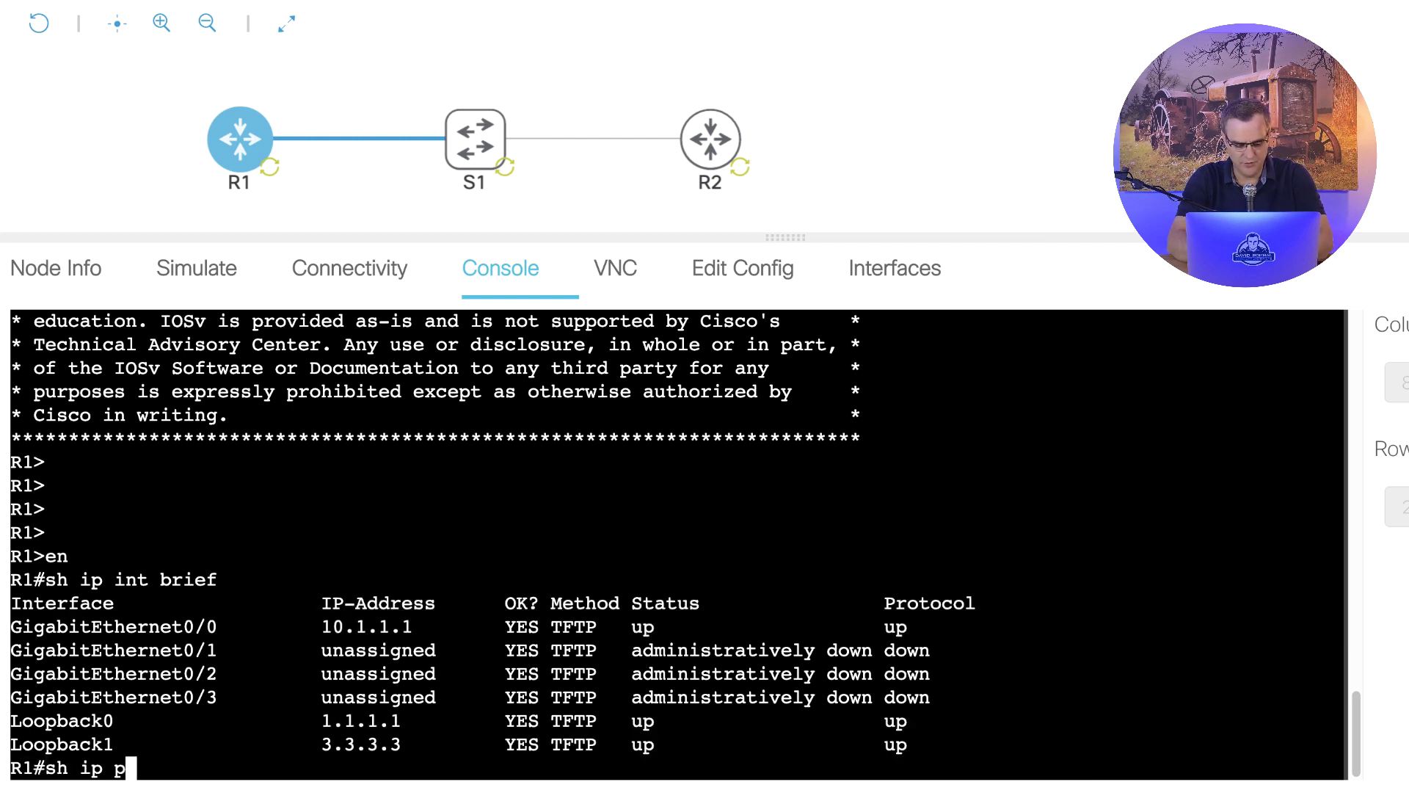
type("rot")
key("Tab")
key("Return")
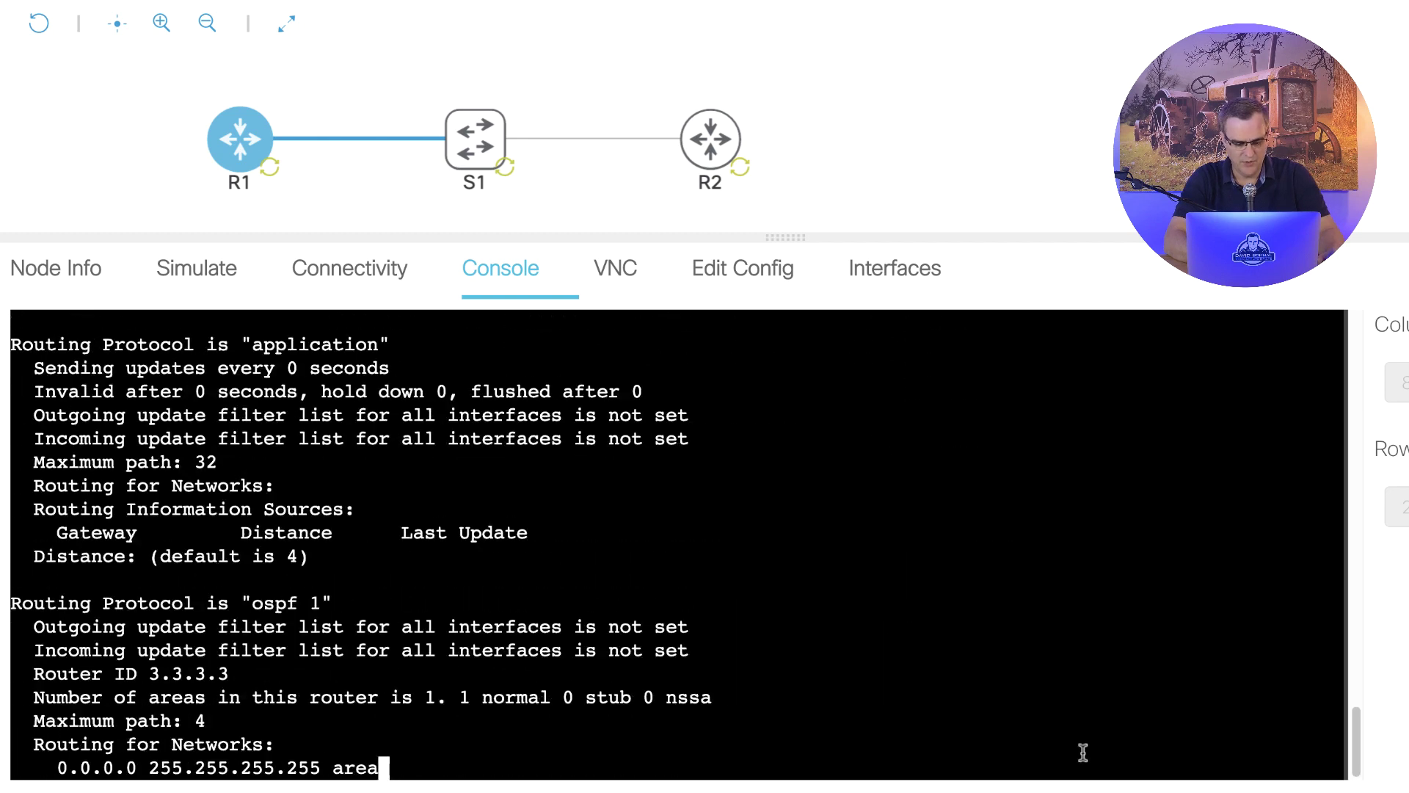
left_click_drag(208, 512, 624, 756)
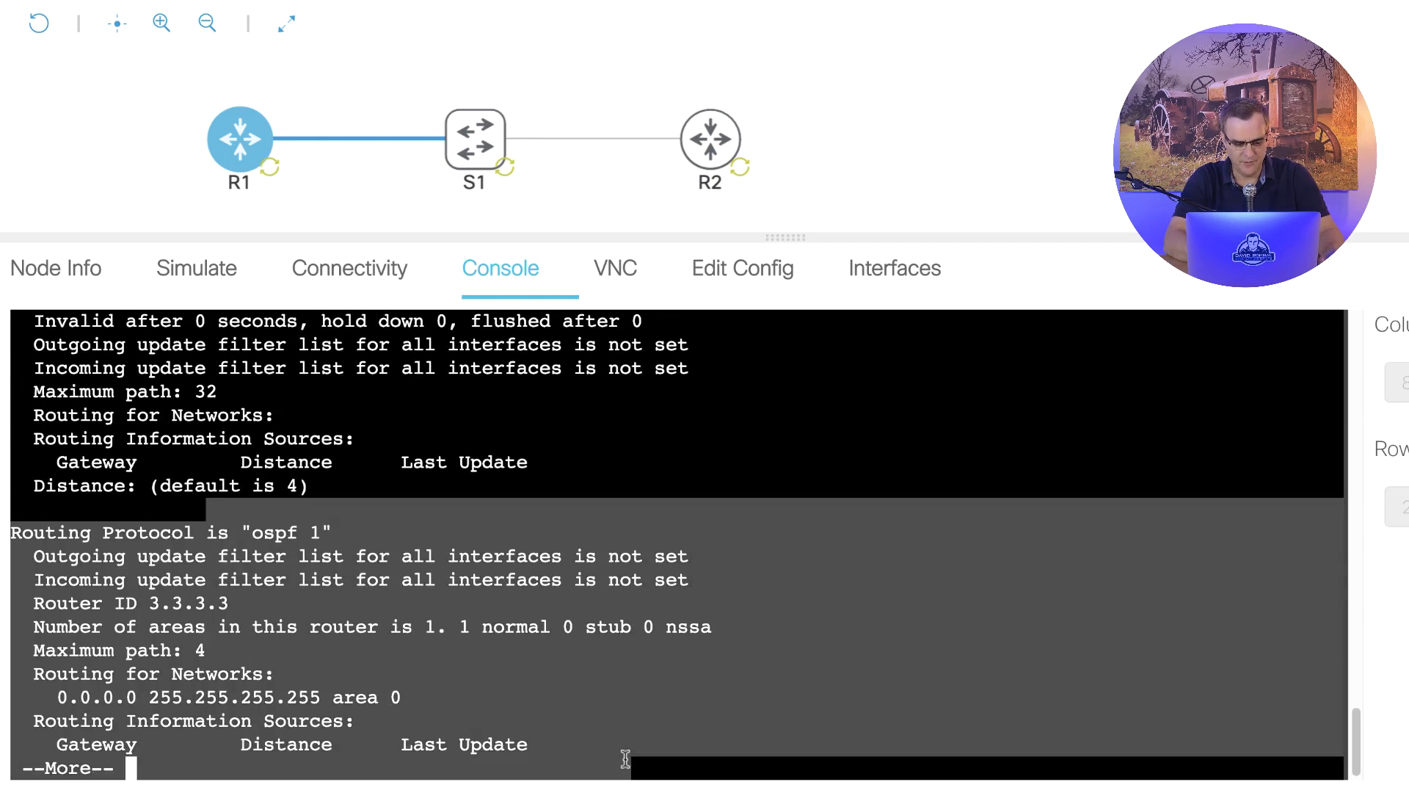
key("space")
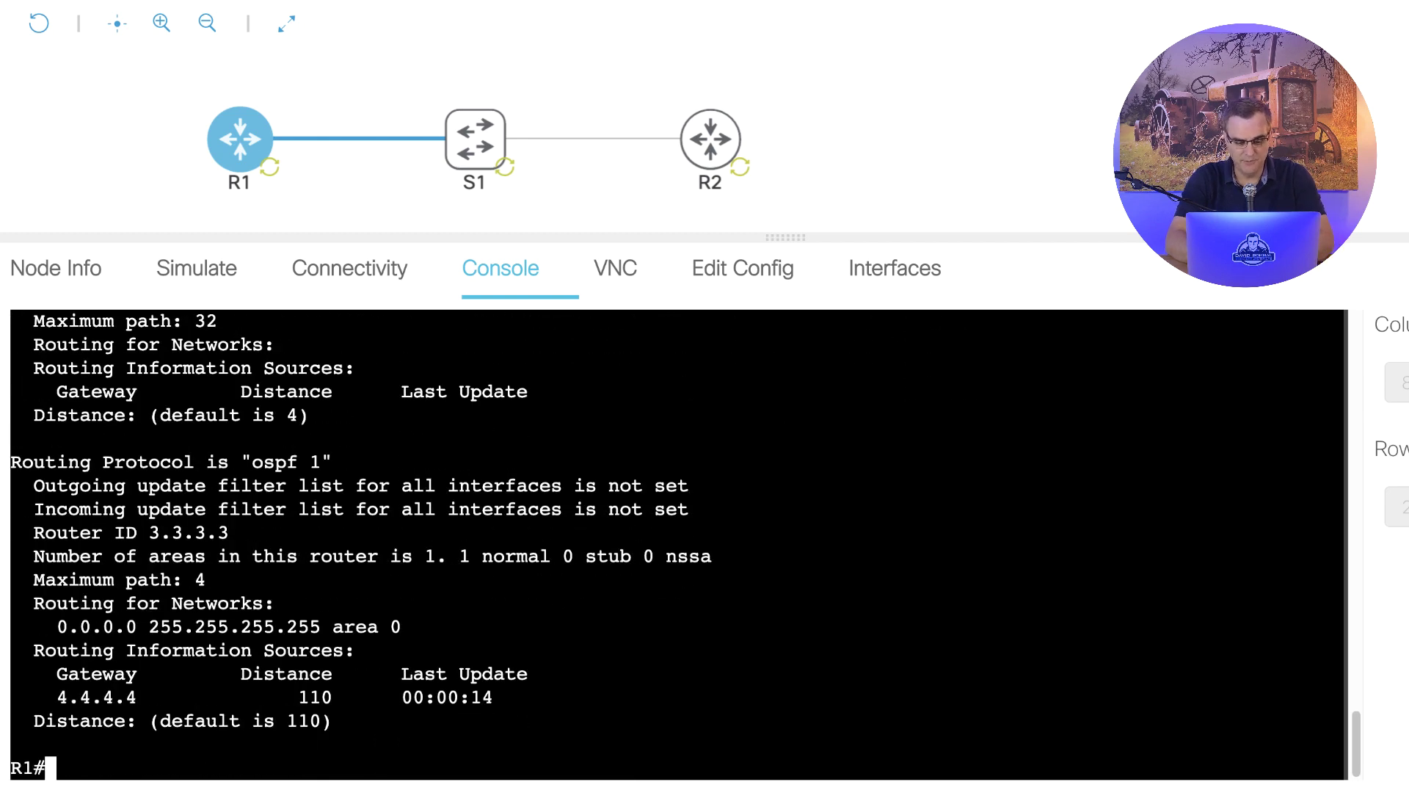
- Ping 10.1.1.2 from R1 to test connectivity to R2
type("ping 10.1.1")
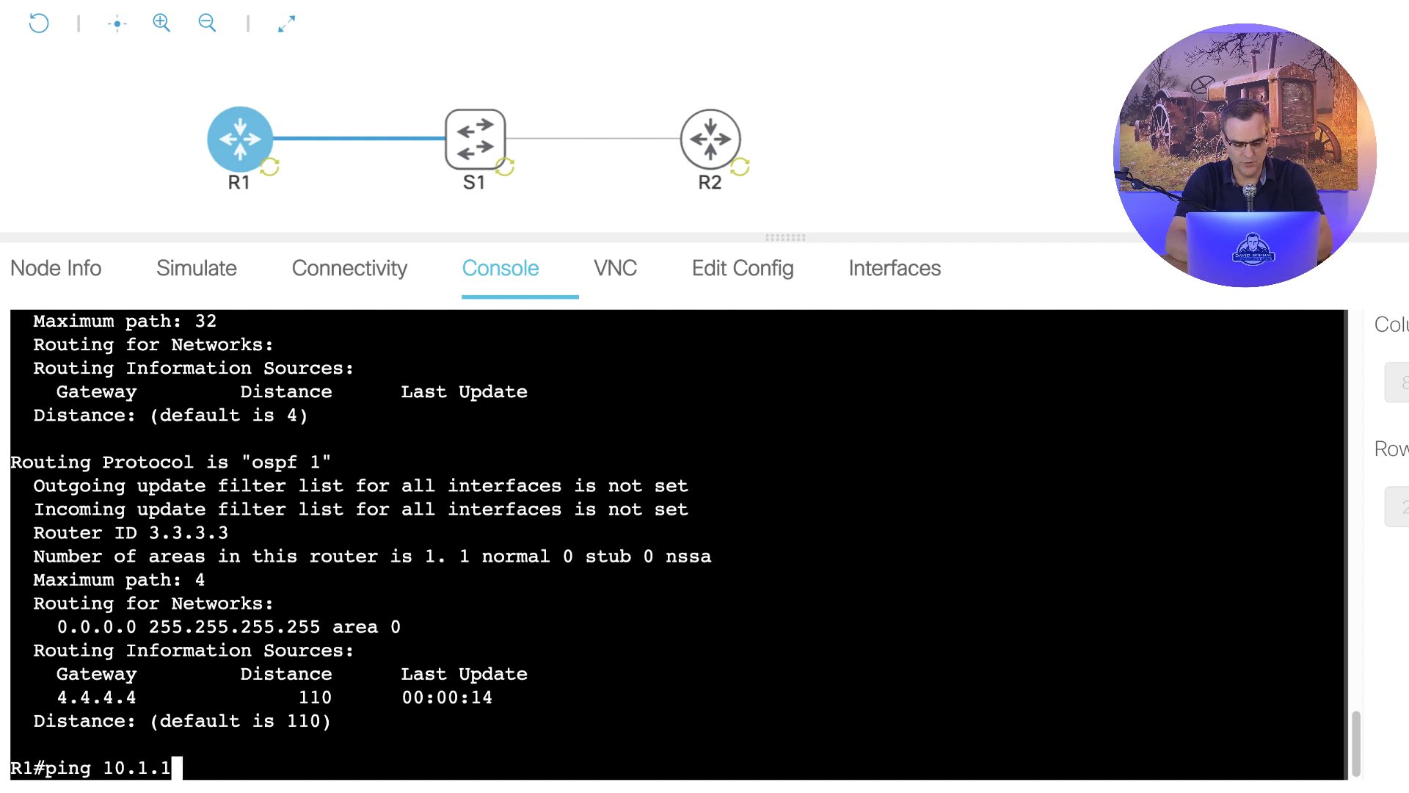
type(".2")
key("Return")
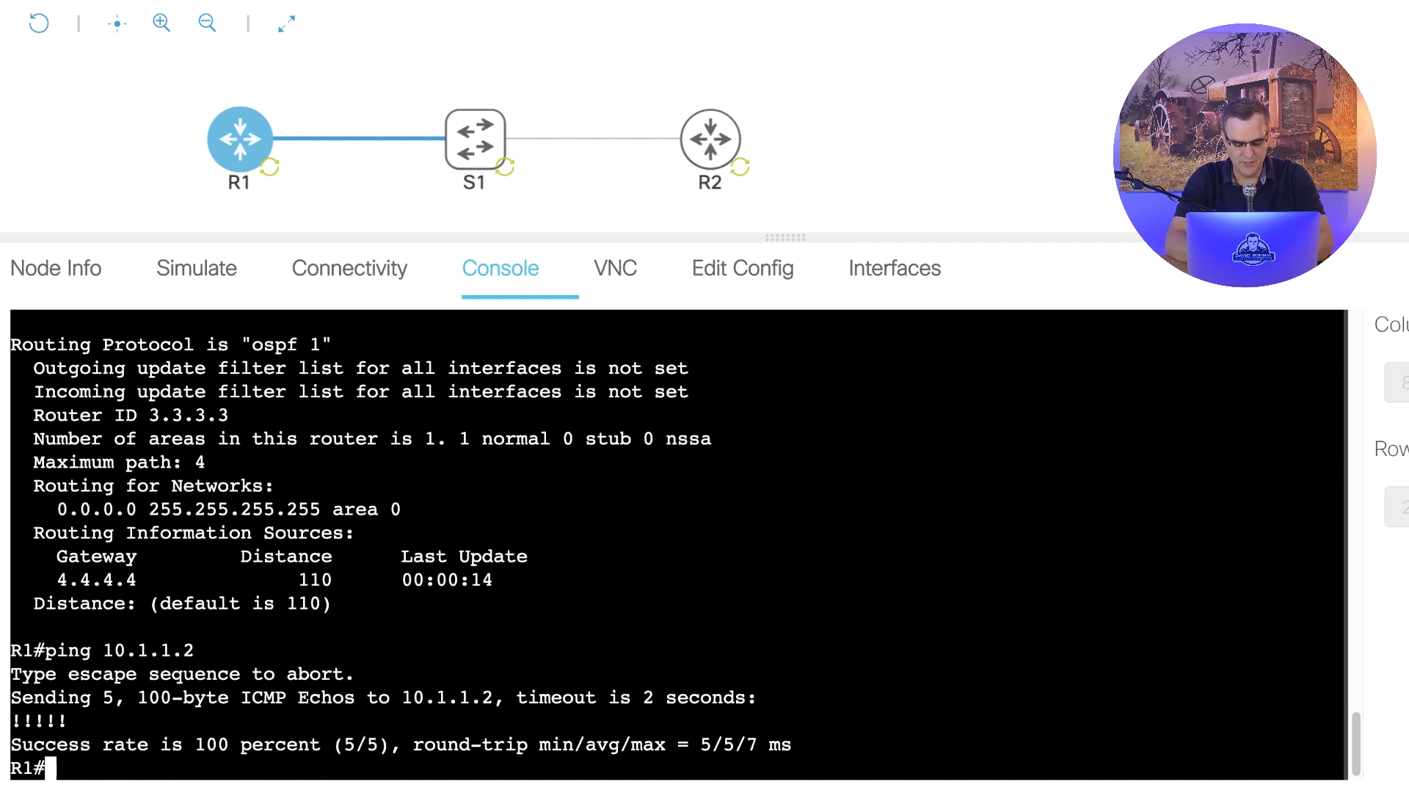
- Display R1's full routing table with sh ip route and examine the OSPF routes to R2's loopbacks
type("sh ip route")
key("Return")
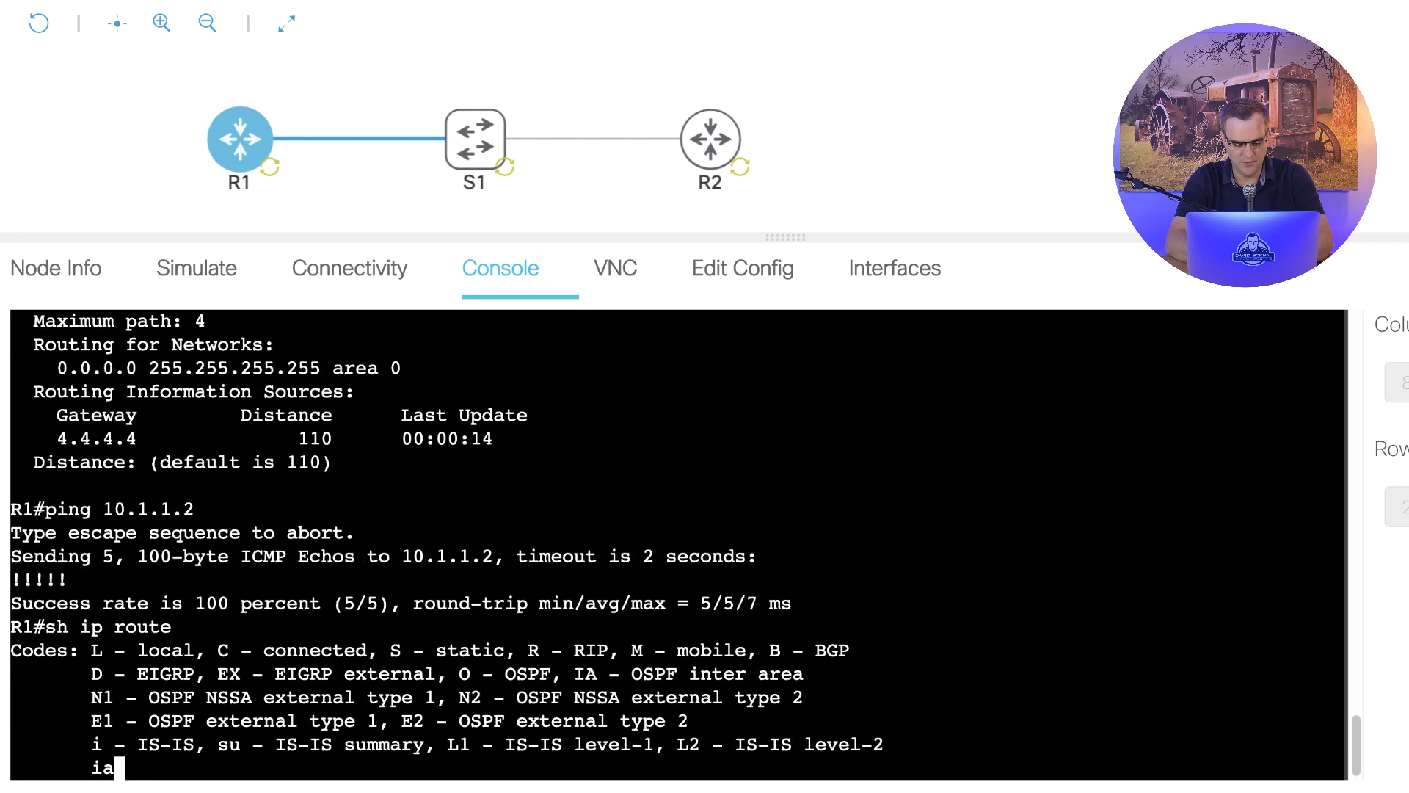
key("space")
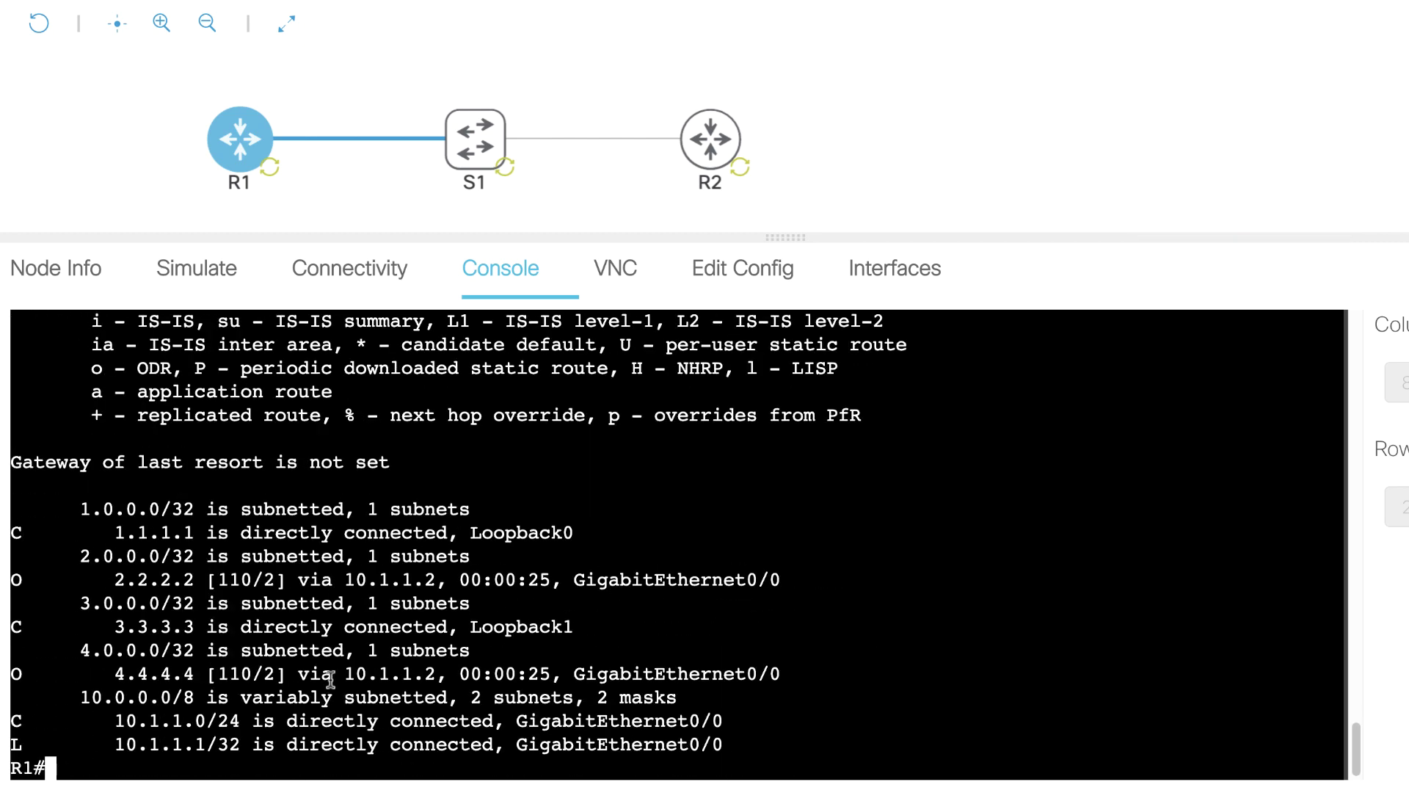
left_click_drag(14, 574, 822, 584)
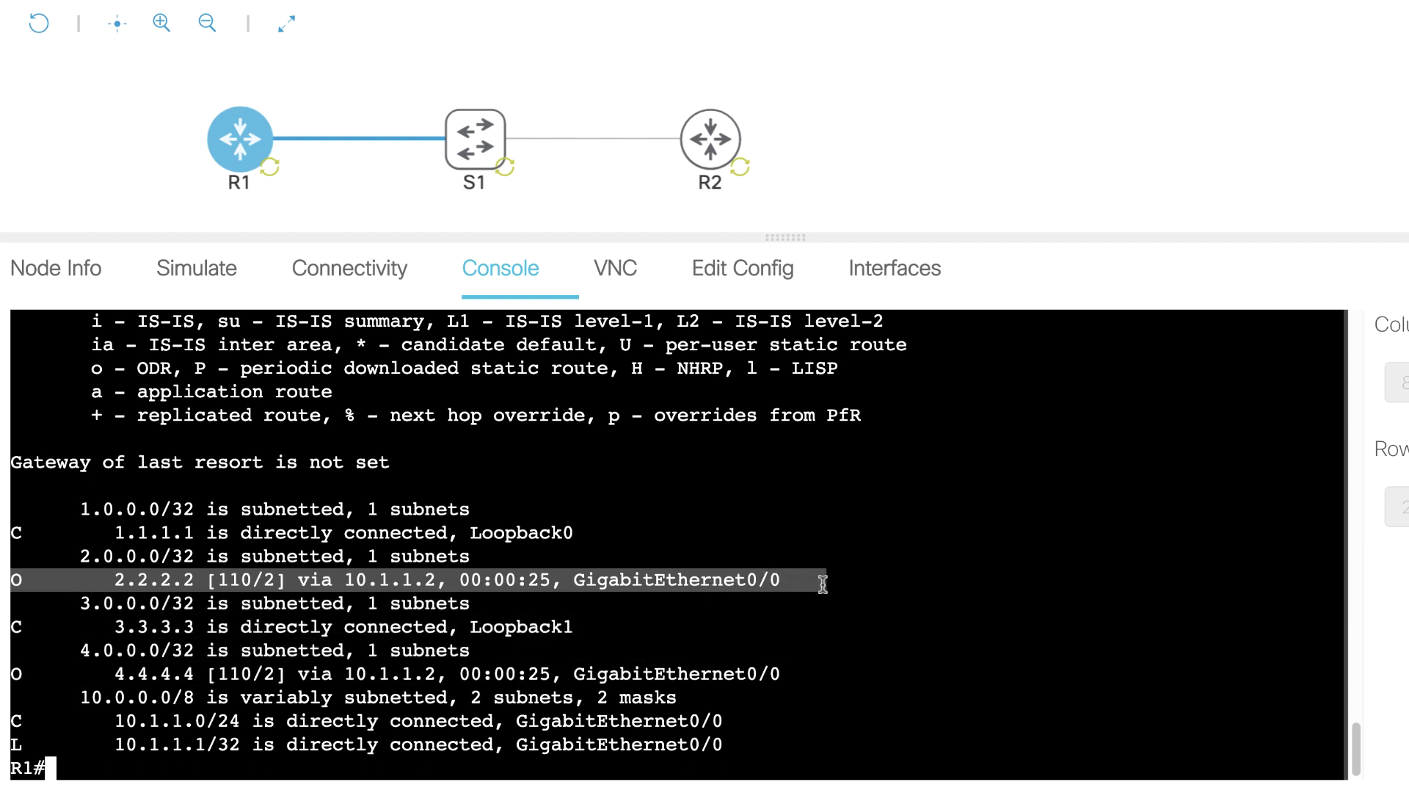
left_click_drag(15, 668, 905, 672)
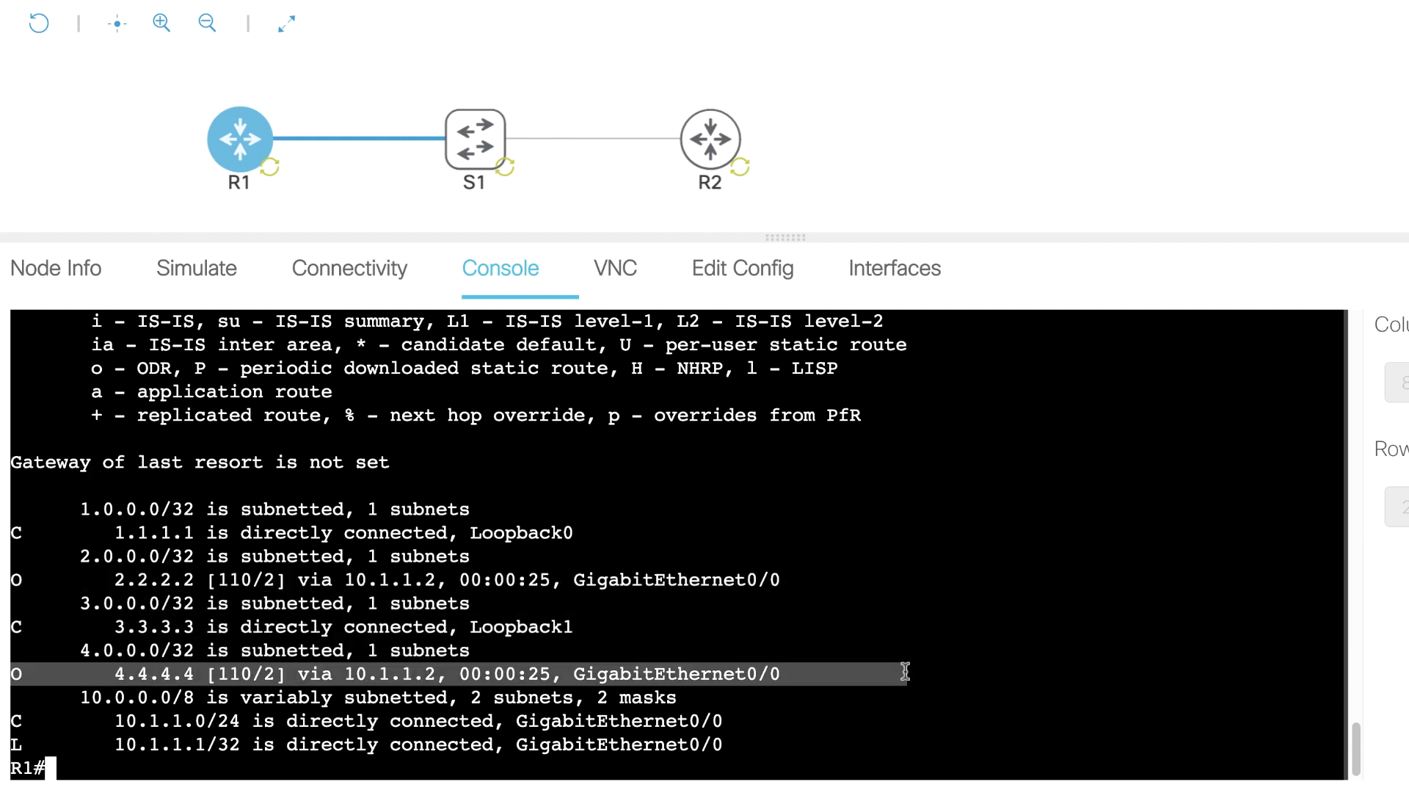
- Ping R2's loopback addresses 2.2.2.2 and 4.4.4.4 from R1
type("ping 2.2.2.2")
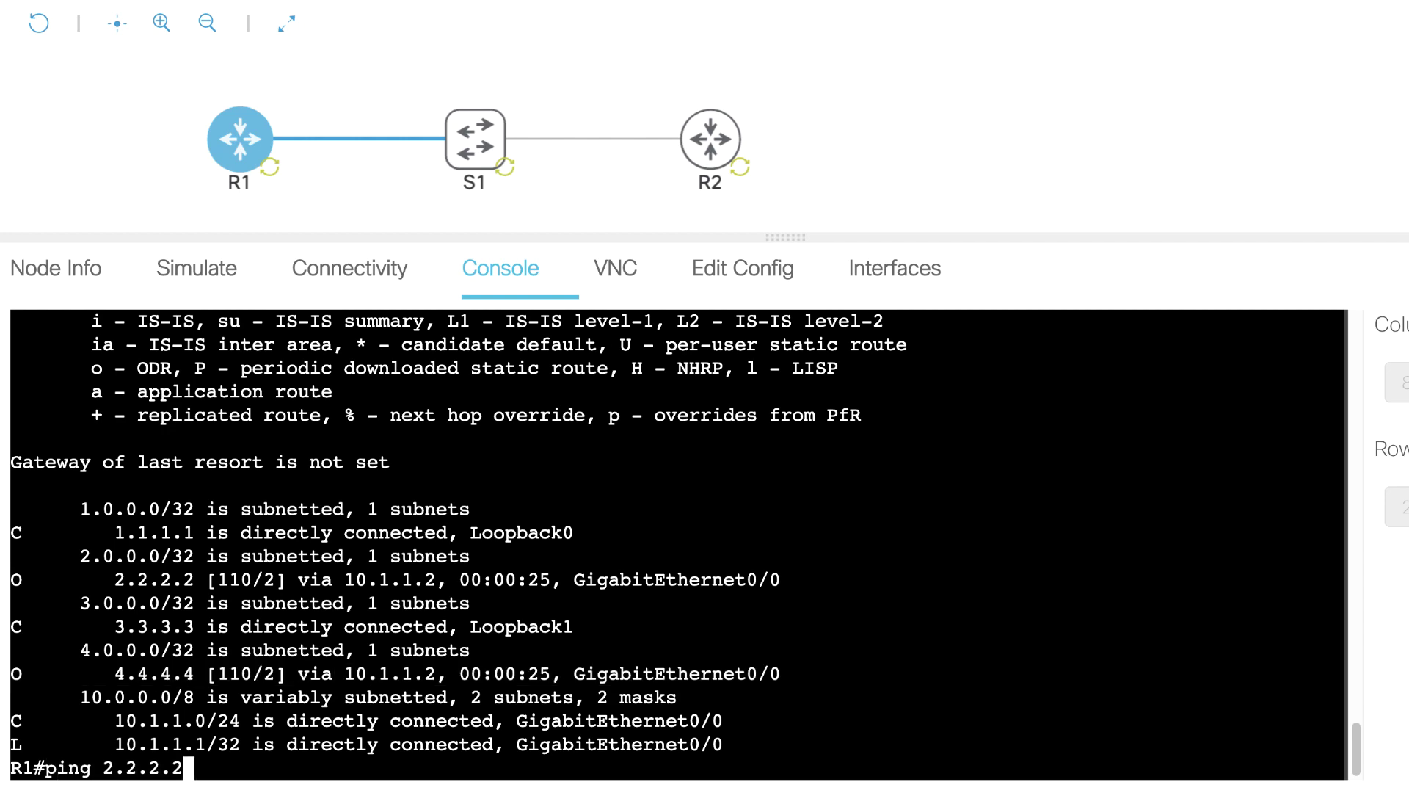
key("Return")
type("ping 4.4.4.")
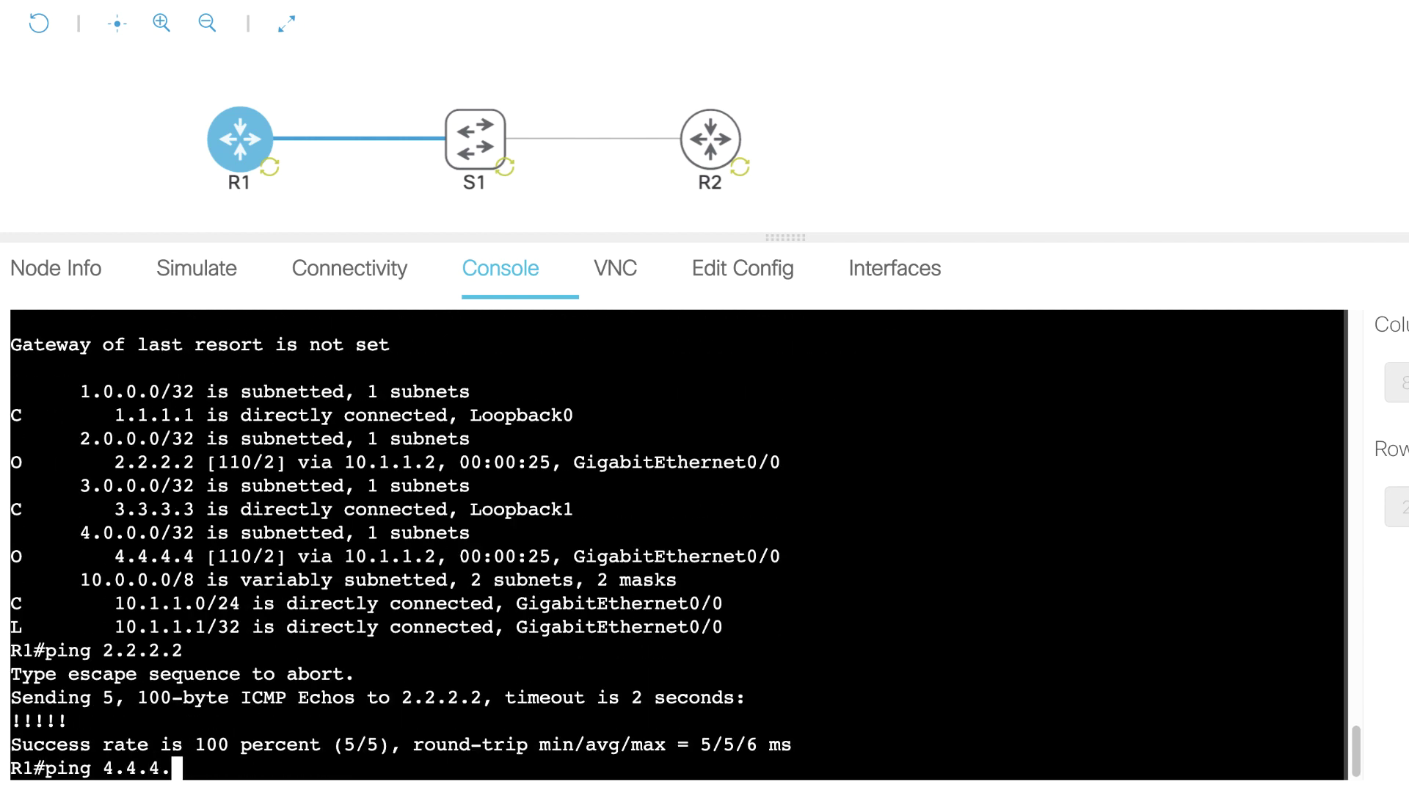
type("4")
key("Return")
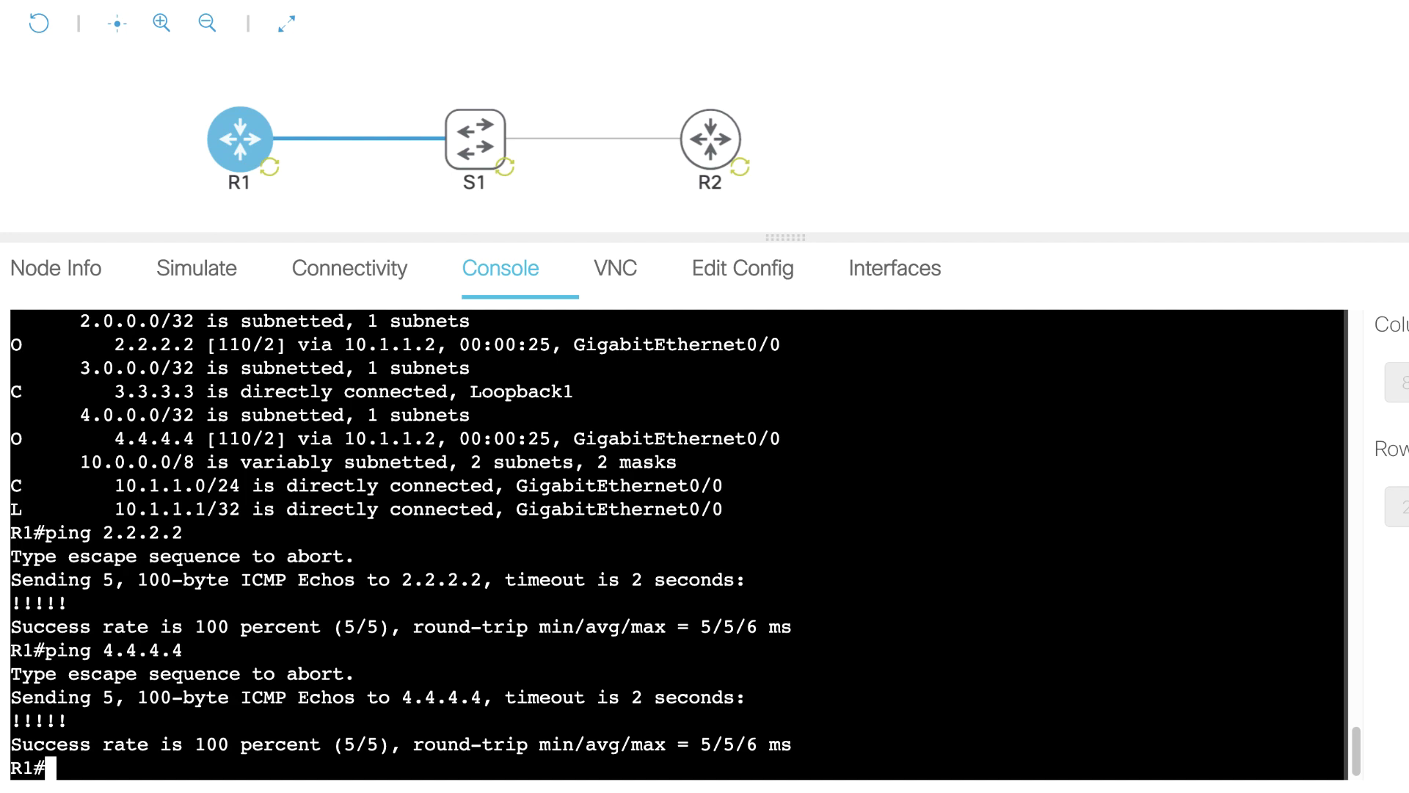